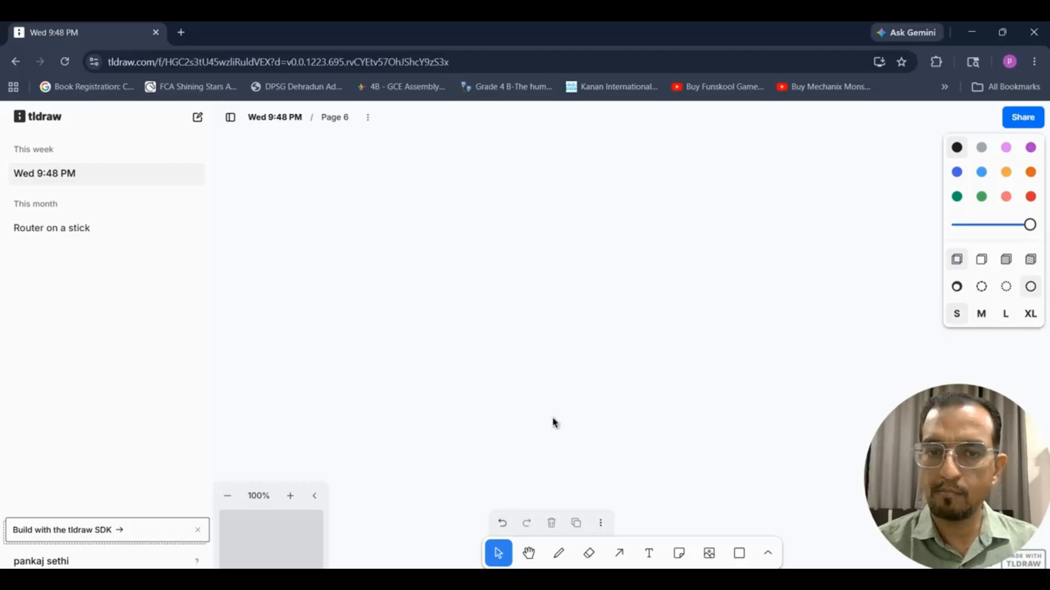
Step: Draw a small circle near the top of the blank canvas, centre-left, to represent the router
click(768, 554)
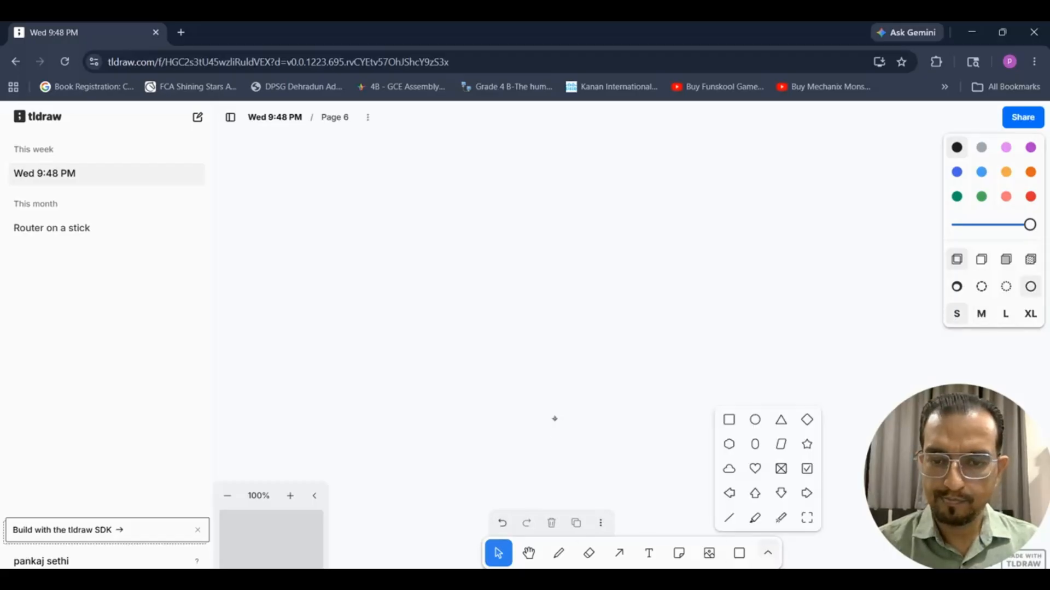
click(728, 444)
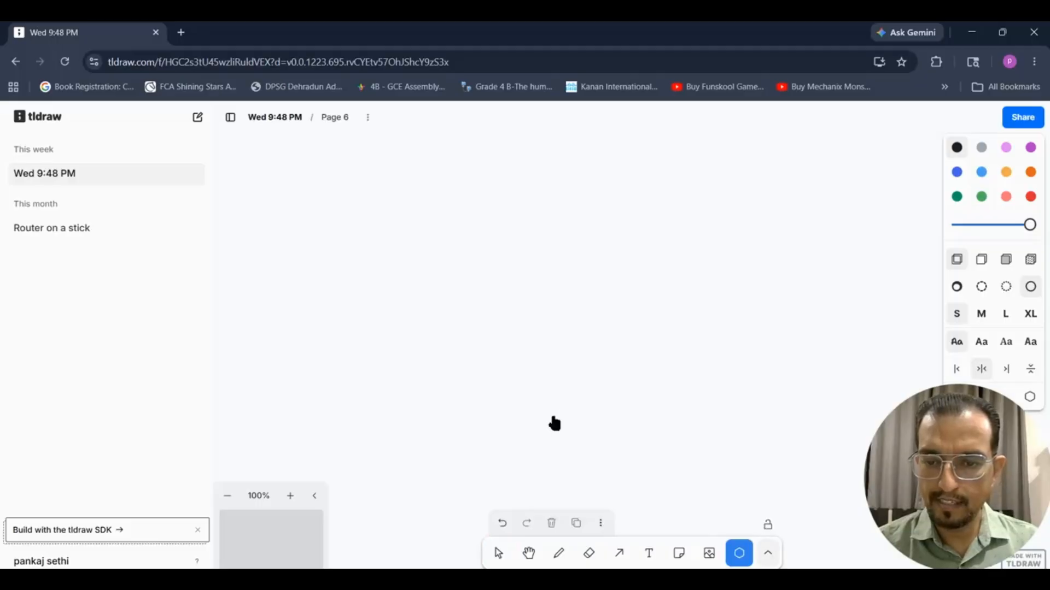
click(767, 553)
click(755, 419)
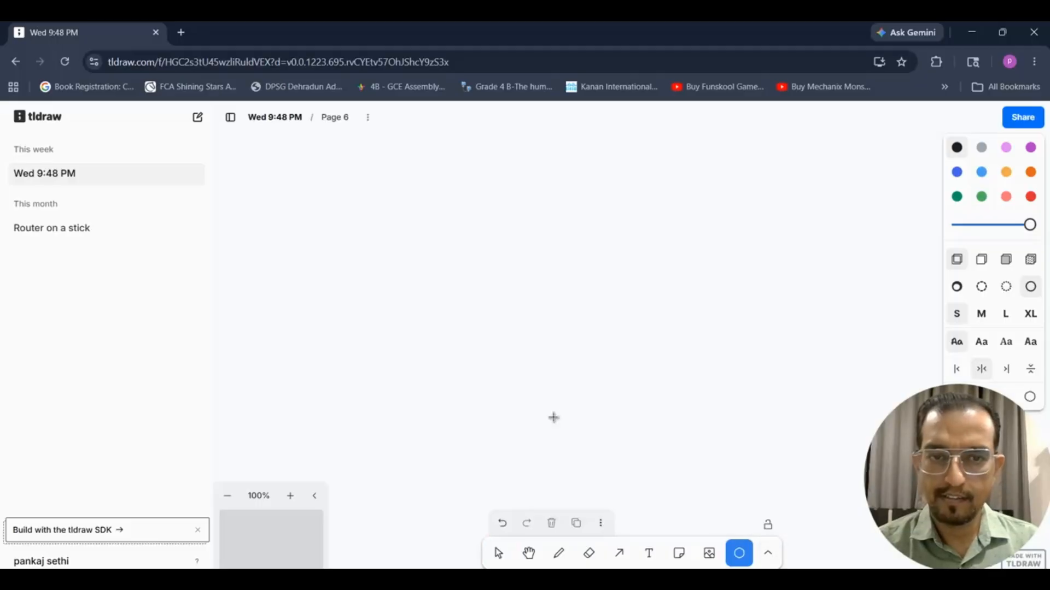
mouse_move(447, 194)
mouse_down()
mouse_move(518, 253)
mouse_move(505, 248)
mouse_up()
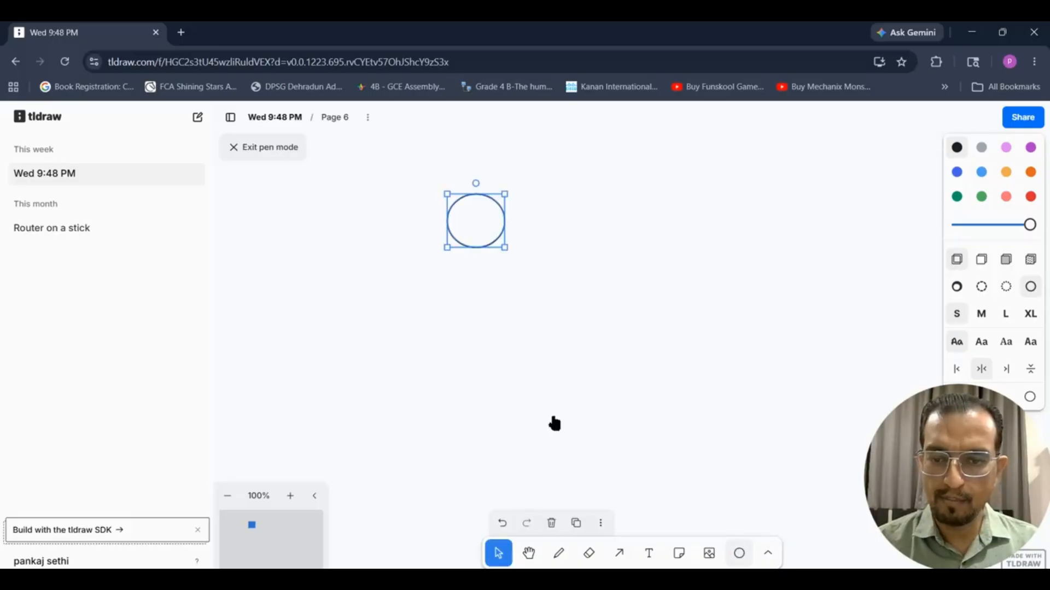
Step: Draw a wide rectangle below the circle, roughly twice the circle's width, to represent the switch
click(768, 553)
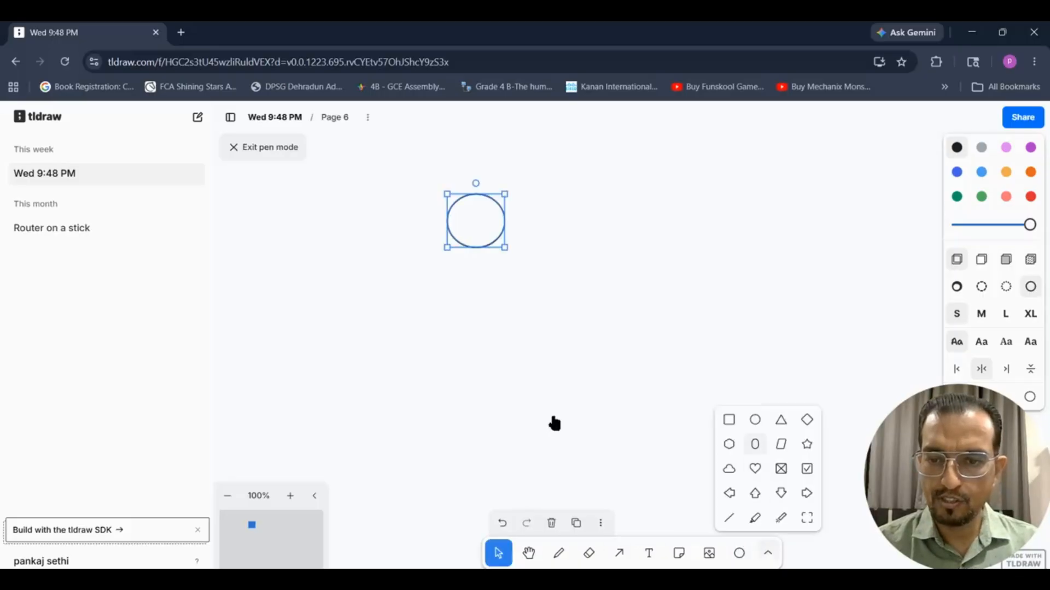
click(729, 419)
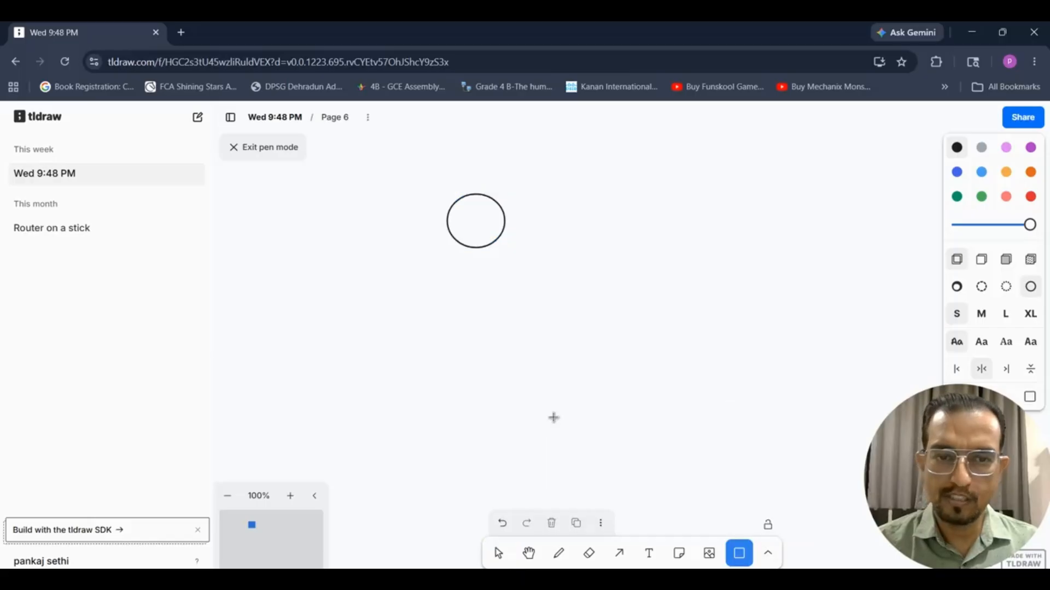
drag(419, 294, 546, 338)
Step: Draw three small, evenly spaced squares in a row beneath the wide rectangle
click(767, 554)
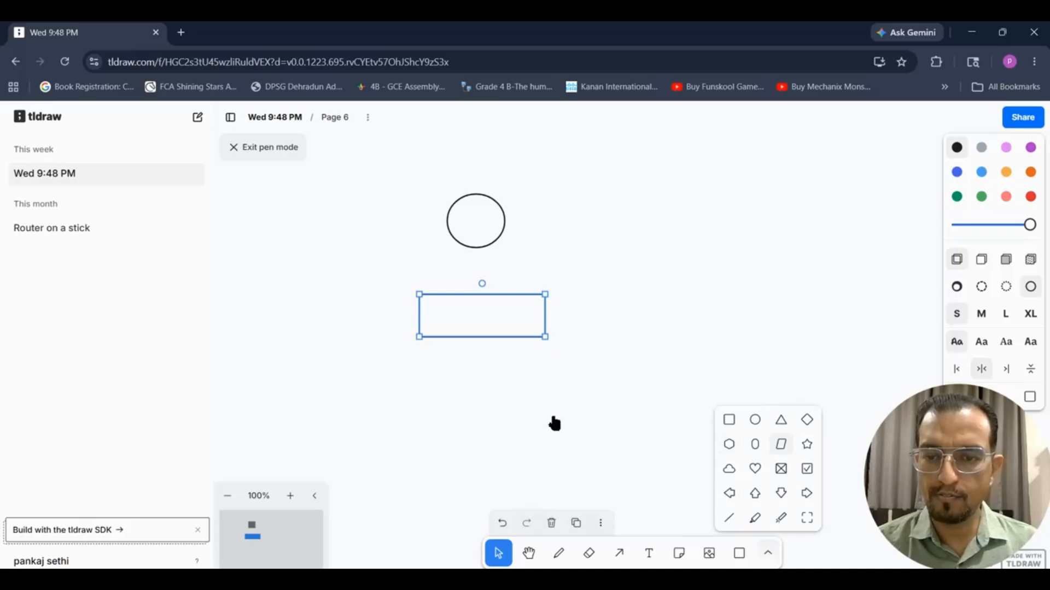
key(r)
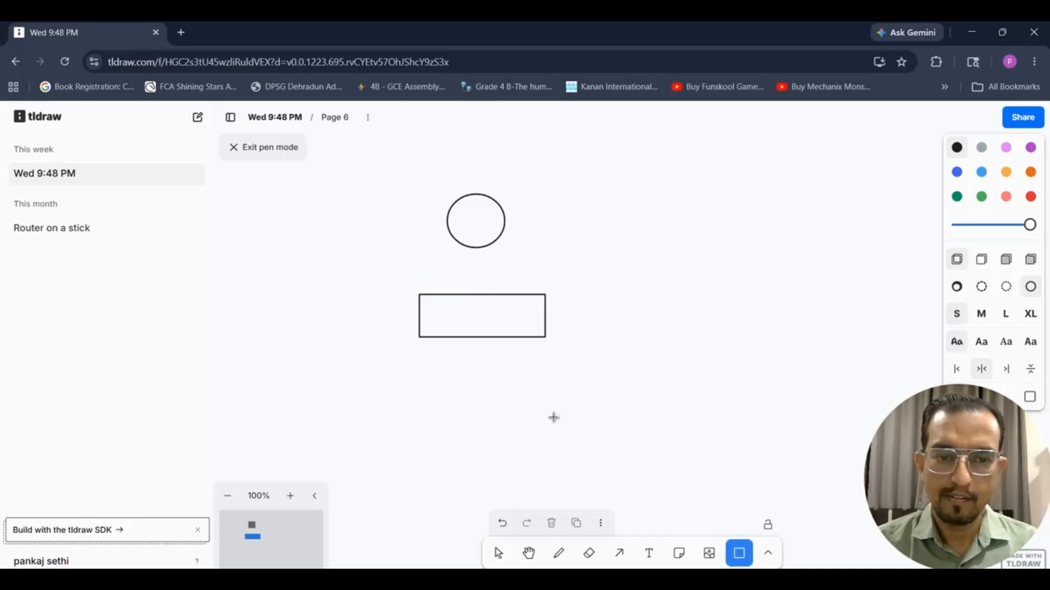
drag(416, 407, 443, 433)
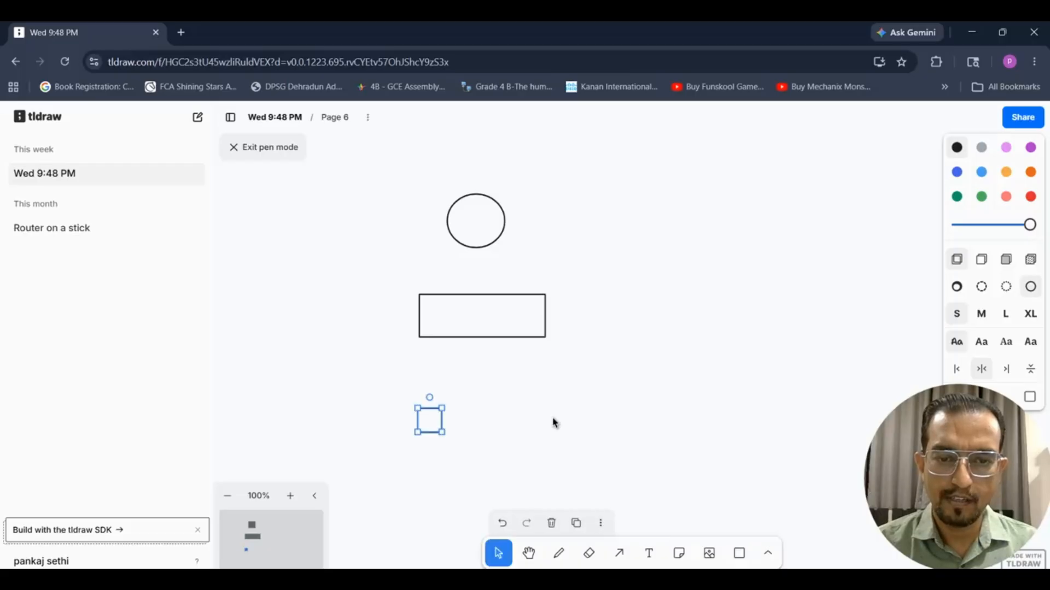
key(r)
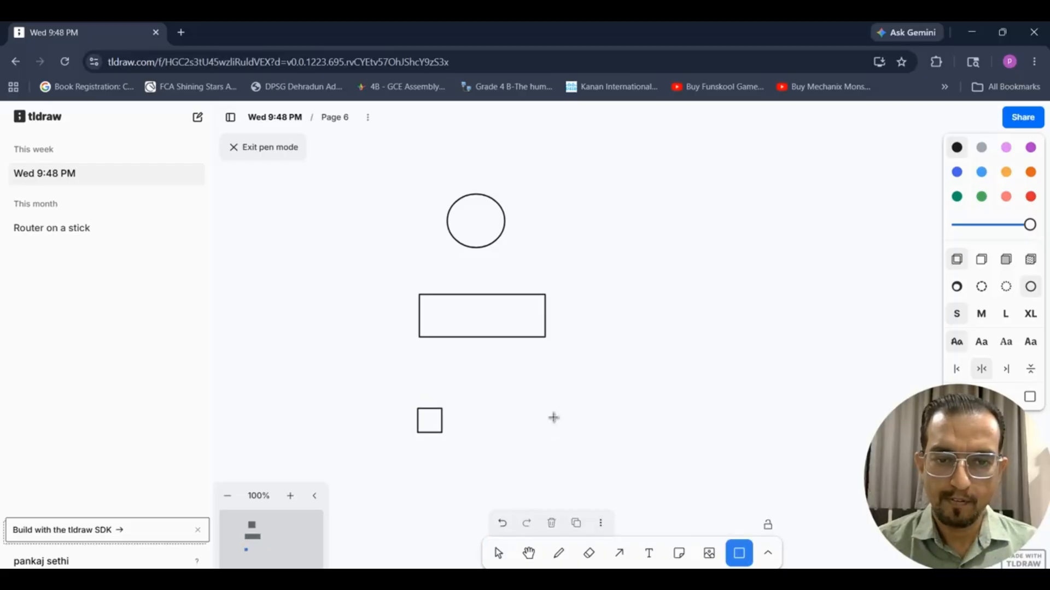
drag(474, 405, 499, 432)
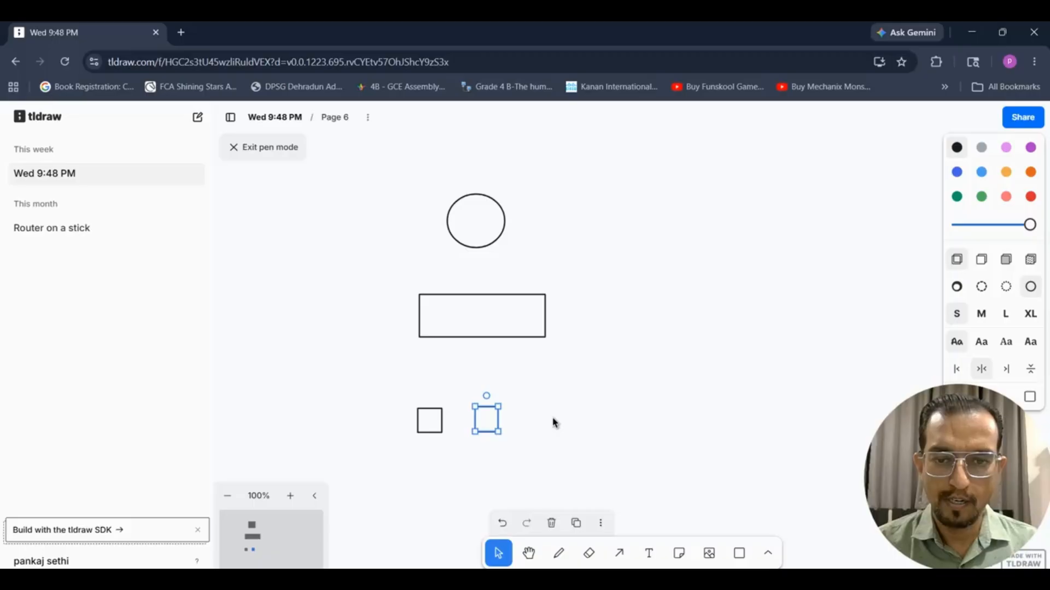
key(r)
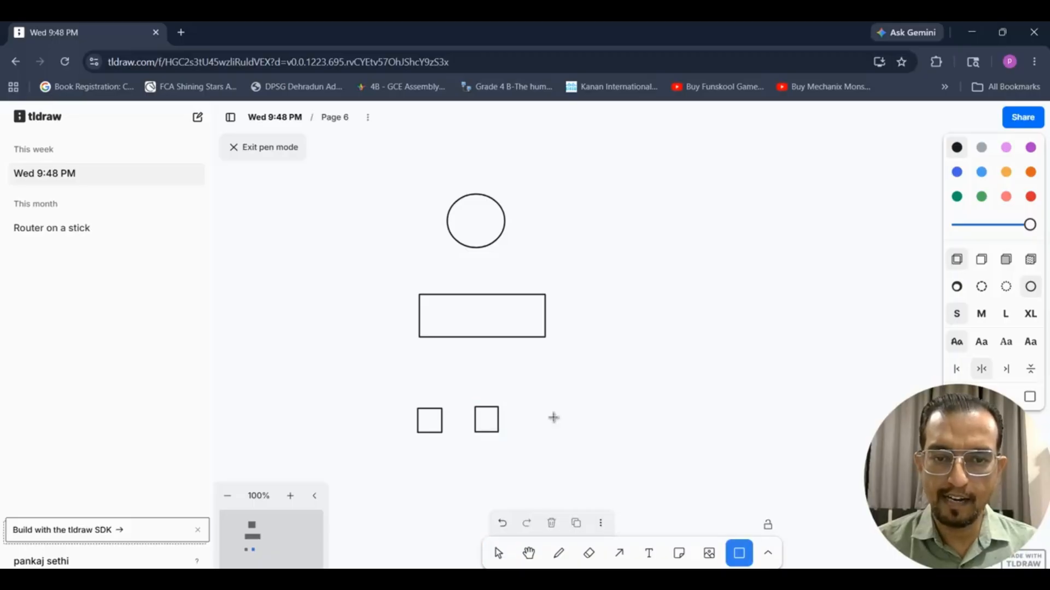
drag(530, 406, 560, 430)
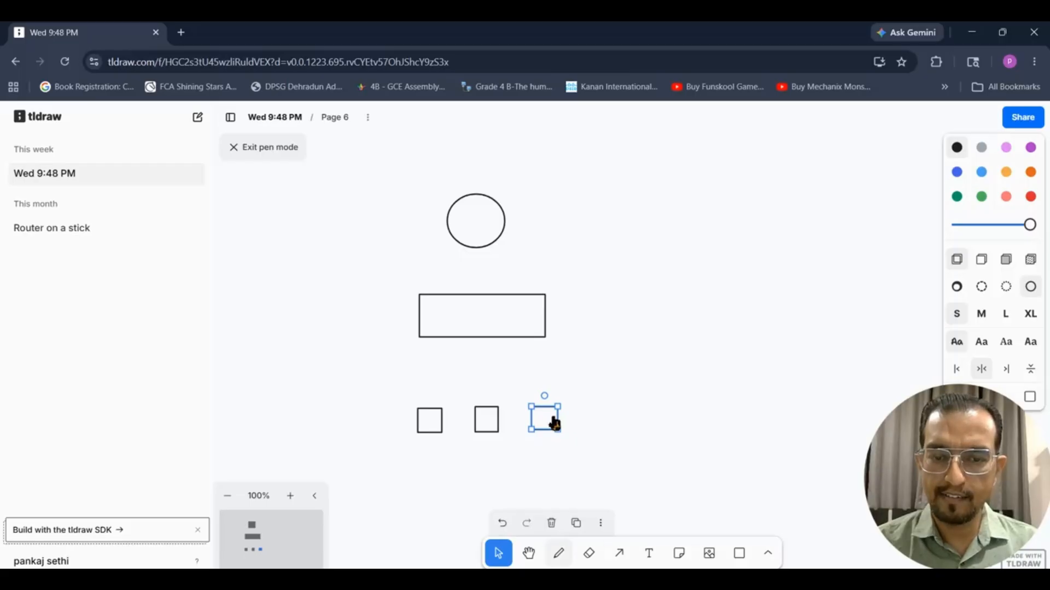
Step: Connect each of the three small squares to the rectangle, and the rectangle to the circle, with straight vertical lines
click(767, 554)
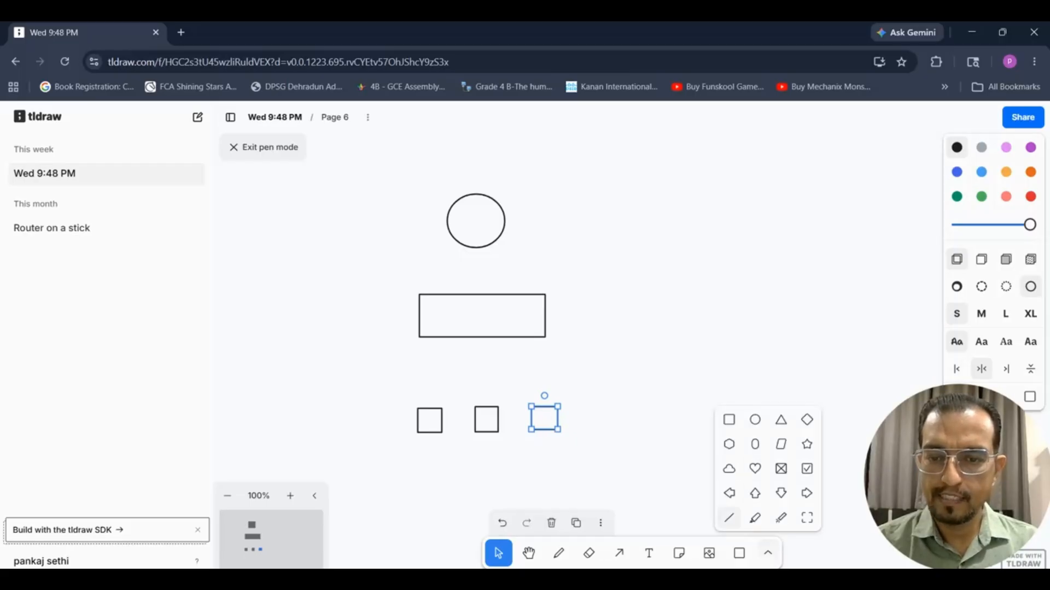
key(l)
drag(432, 407, 432, 337)
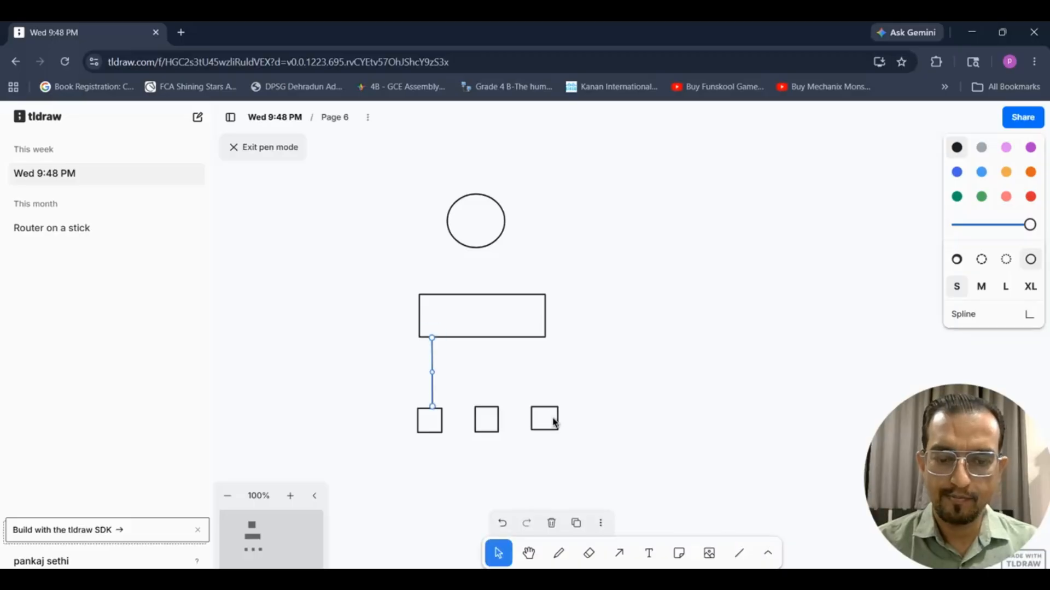
key(l)
drag(486, 406, 486, 338)
key(l)
drag(541, 407, 541, 337)
key(l)
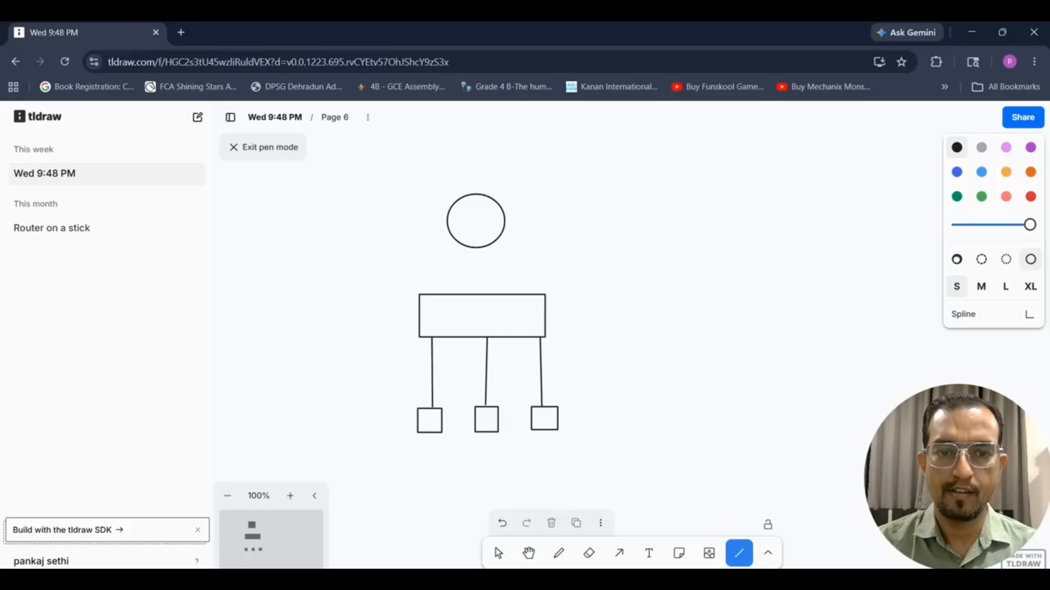
drag(470, 293, 470, 248)
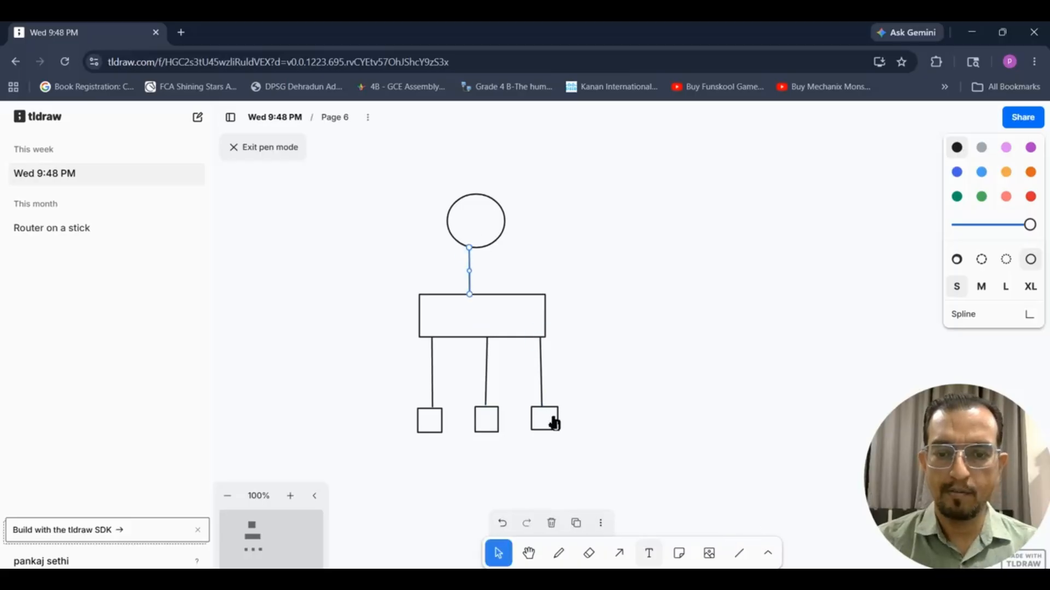
Step: Add the text label R1 inside the circle and set its size to M
key(t)
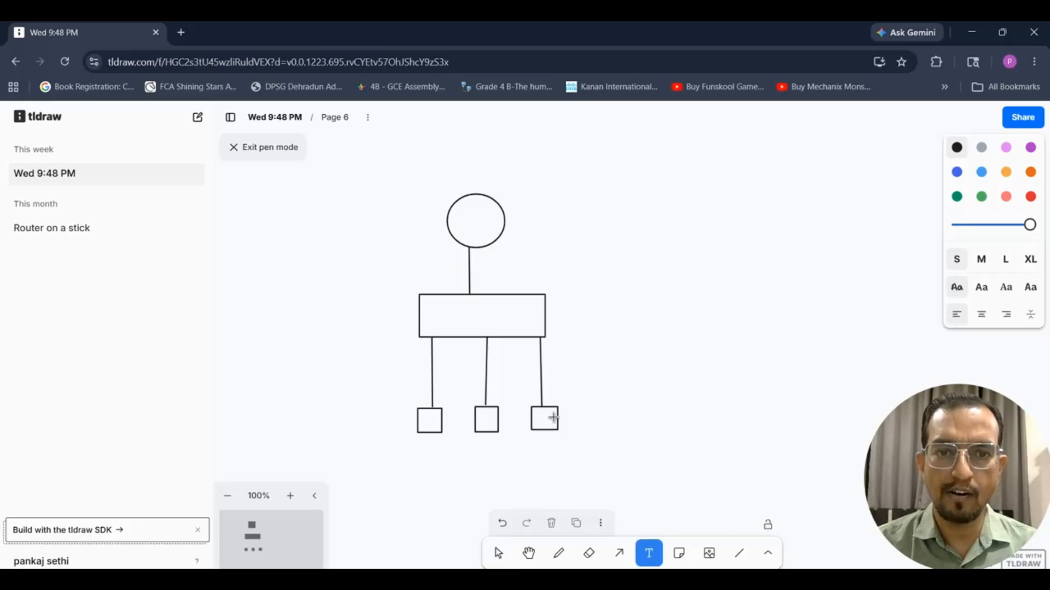
click(472, 222)
text(R1)
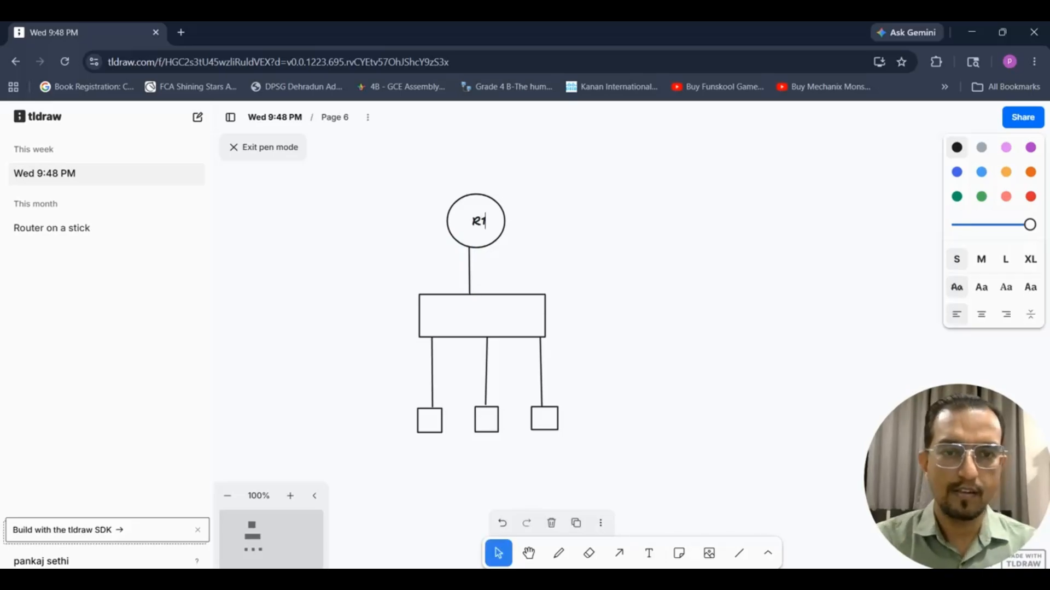
click(981, 259)
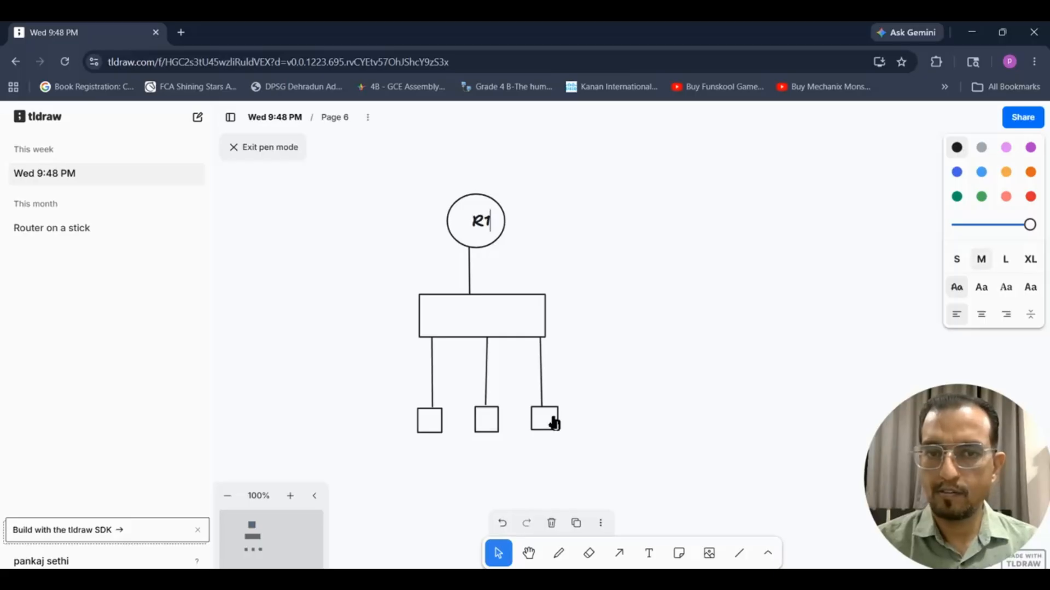
Step: Label the wide rectangle SW1 and set its size to M
click(481, 316)
double_click(482, 316)
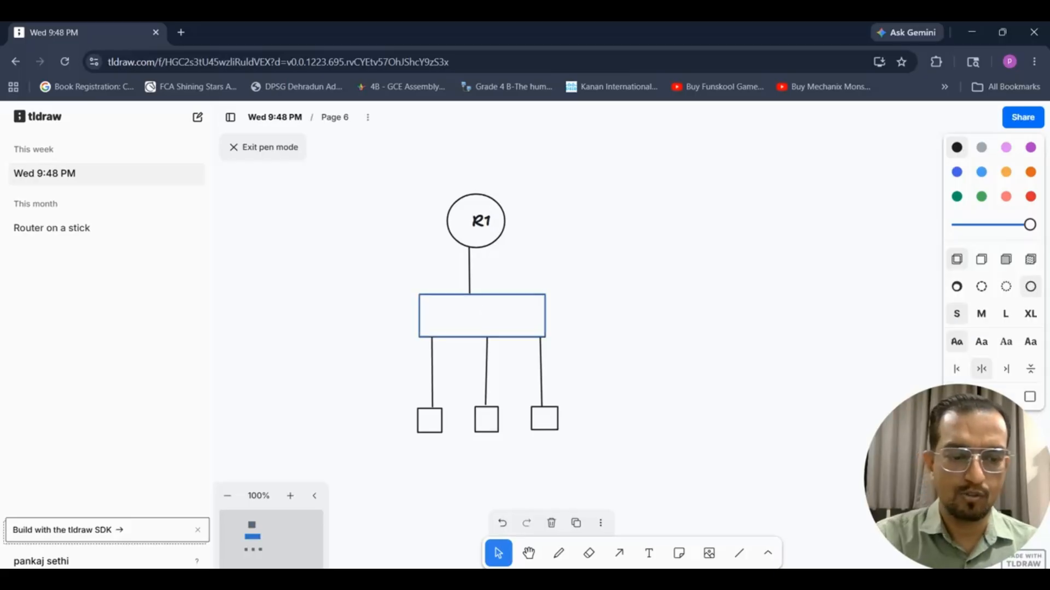
text(sw1)
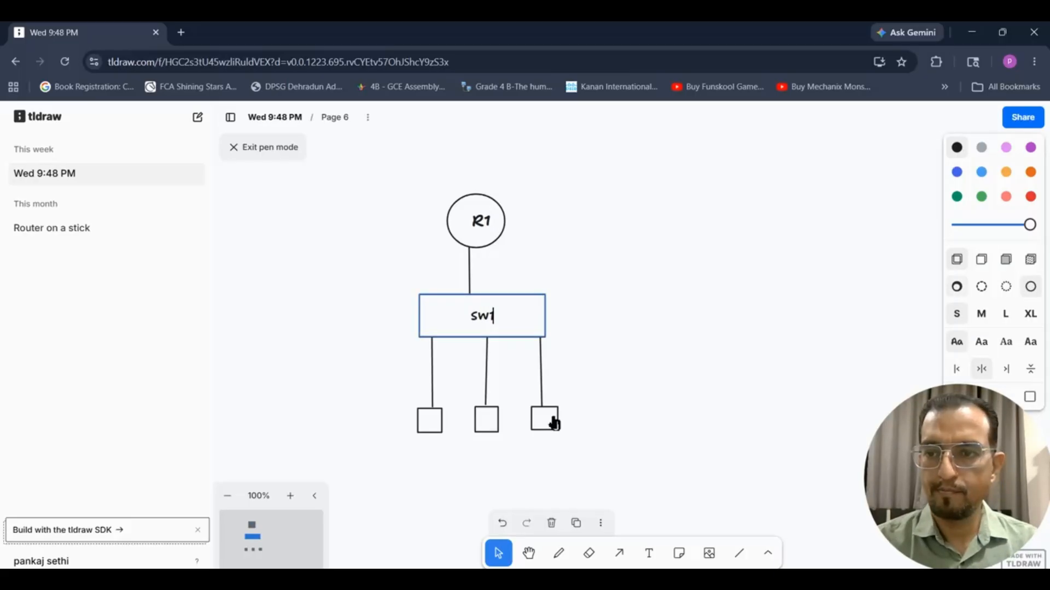
click(981, 313)
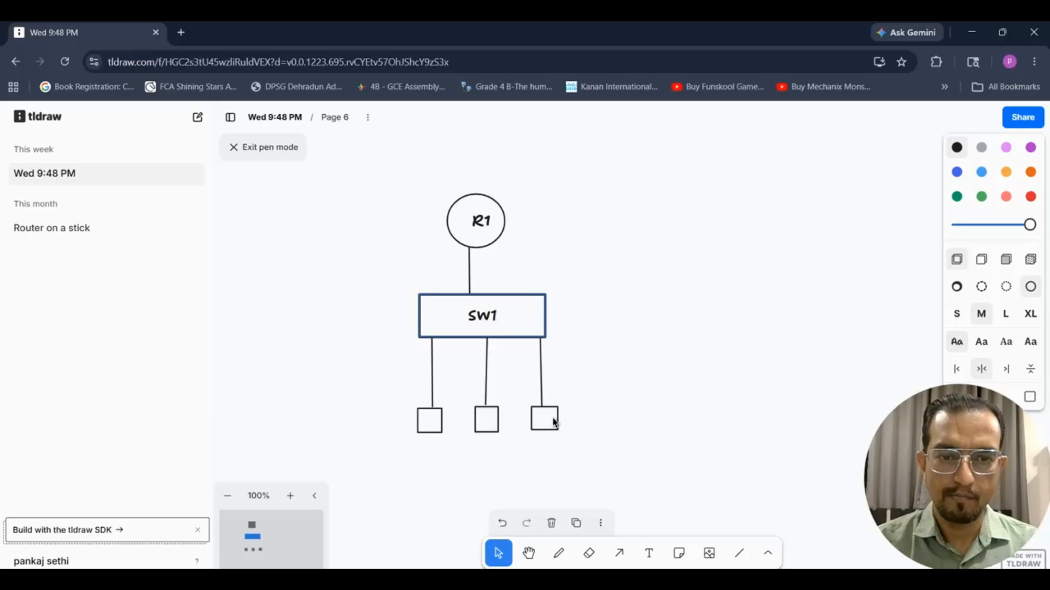
Step: Draw a freehand caret-shaped stand under each of the three small squares
click(558, 553)
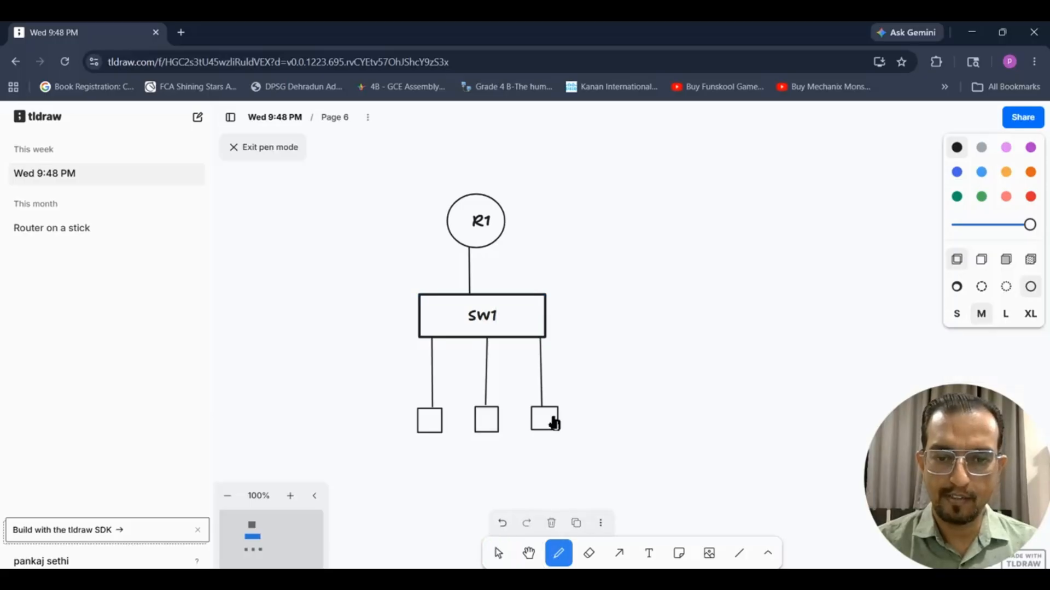
drag(428, 432, 551, 436)
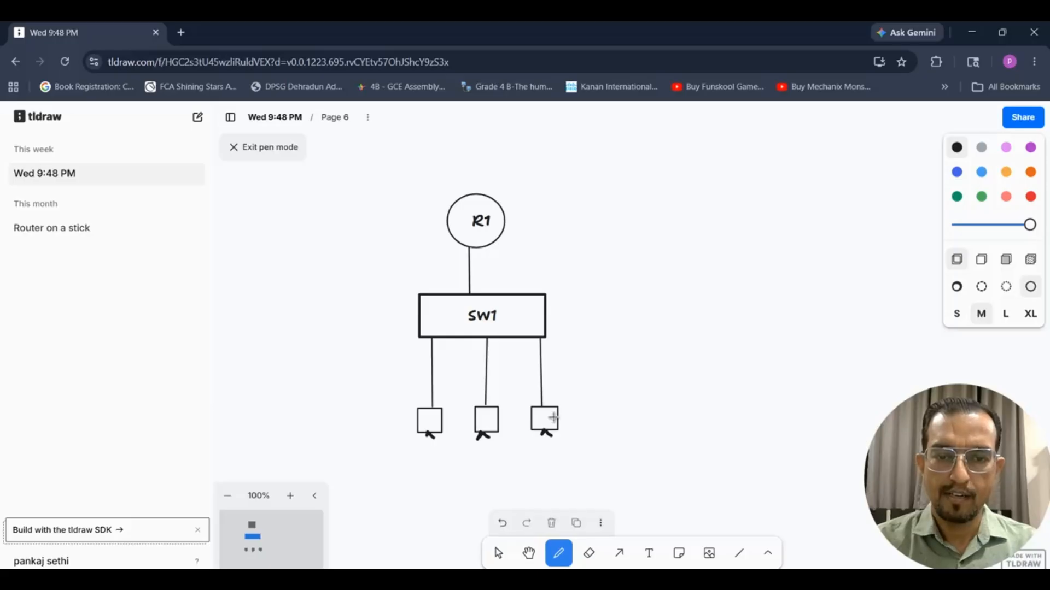
mouse_move(384, 419)
mouse_down()
mouse_move(386, 432)
mouse_move(398, 429)
mouse_up()
drag(404, 420, 405, 431)
key(ctrl+z)
key(ctrl+z)
key(ctrl+z)
key(ctrl+z)
key(ctrl+z)
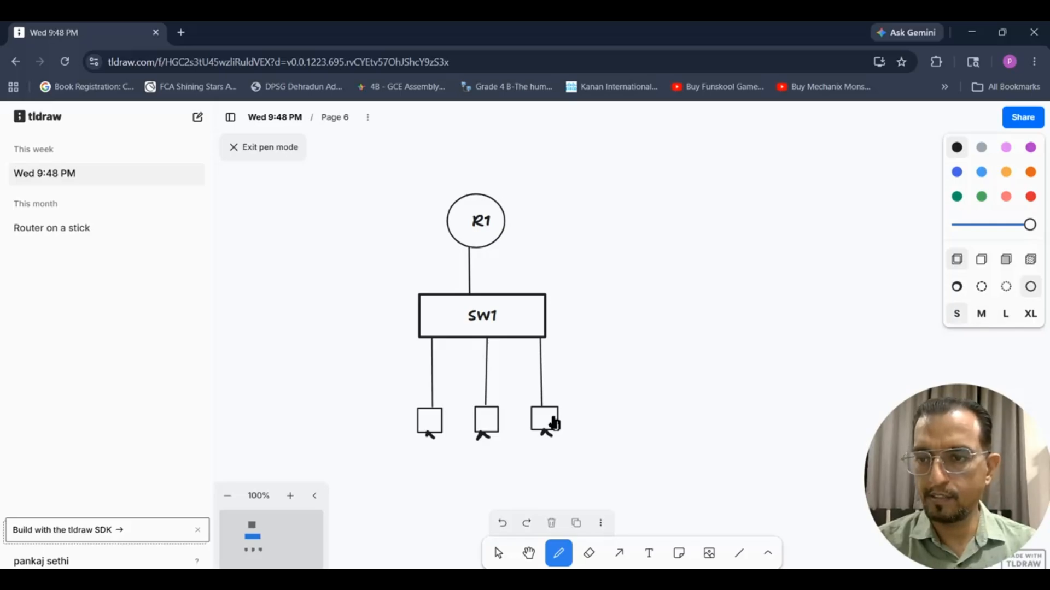
Step: Handwrite the labels PC1, PC2 and PC3 in small strokes beside the three small squares, in order
mouse_move(379, 411)
mouse_down()
mouse_move(375, 430)
mouse_move(377, 419)
mouse_up()
drag(387, 416, 383, 429)
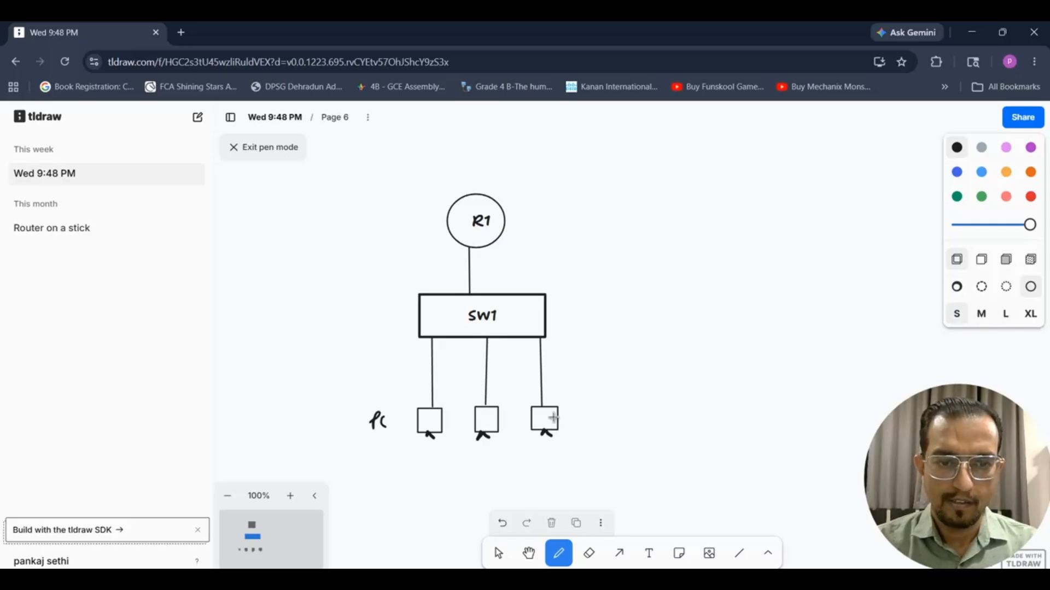
drag(499, 392, 501, 396)
mouse_move(508, 388)
mouse_down()
mouse_move(571, 411)
mouse_move(571, 402)
mouse_up()
drag(586, 396, 592, 413)
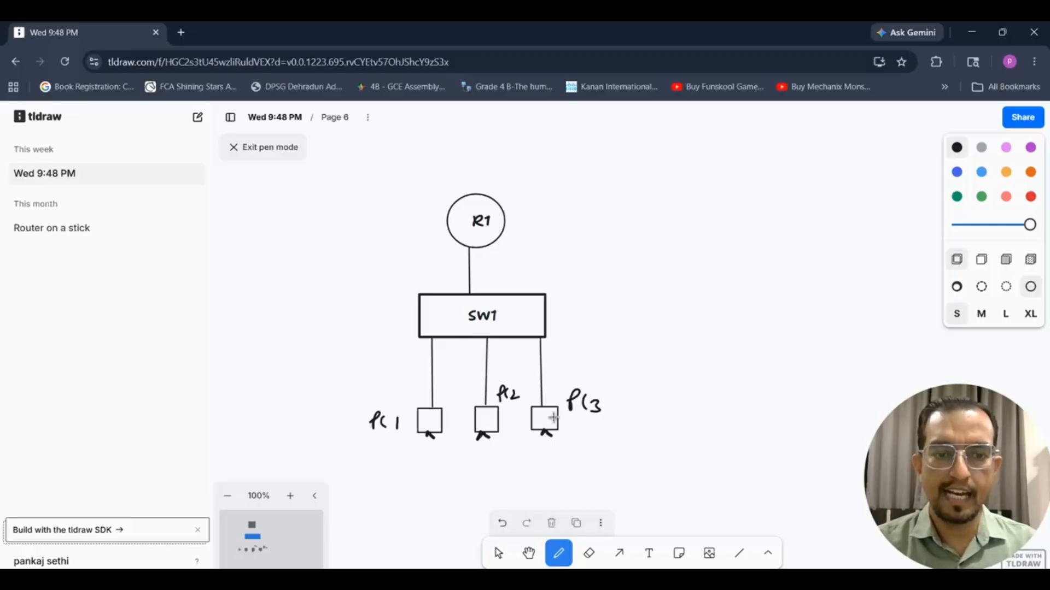
Step: Handwrite the IP addresses 10.1.1.1, 20.1.1.1 and 30.1.1.1 beneath PC1, PC2 and PC3 respectively
mouse_move(381, 450)
mouse_down()
mouse_move(383, 464)
mouse_move(392, 455)
mouse_move(420, 464)
mouse_up()
click(400, 460)
click(413, 459)
click(426, 460)
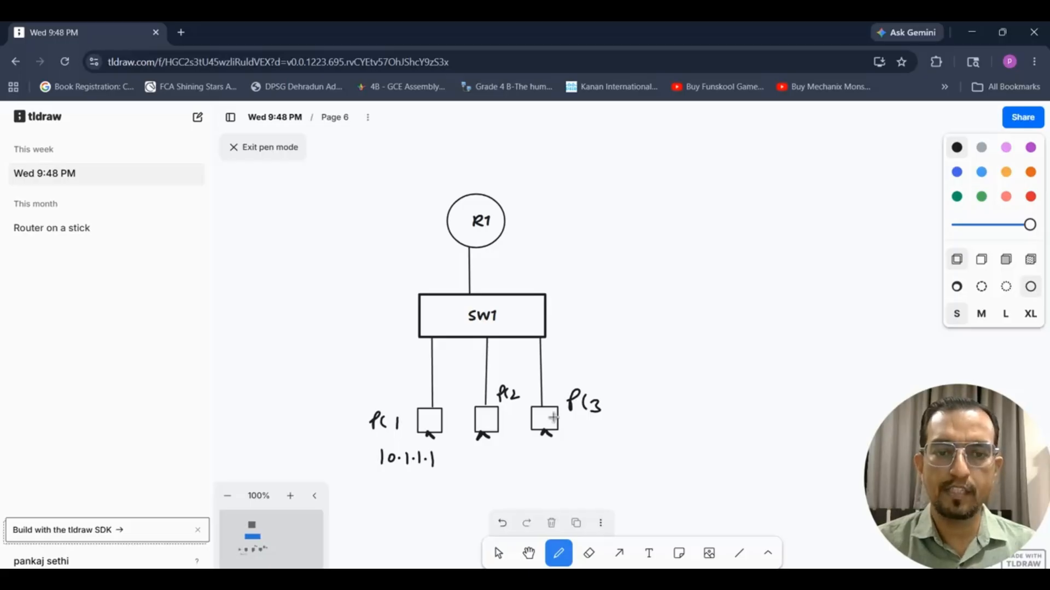
mouse_move(479, 455)
mouse_down()
mouse_move(513, 466)
mouse_move(565, 451)
mouse_up()
click(486, 460)
click(497, 460)
click(507, 460)
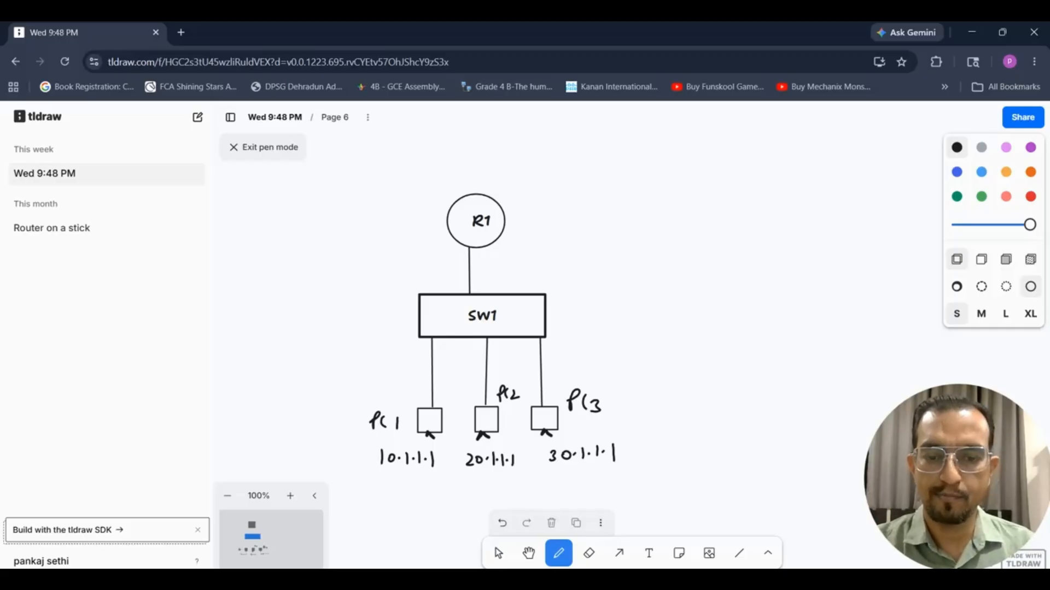
Step: Switch to Cisco Packet Tracer and place a 2911 router in the upper part of the logical workspace
key(alt+Tab)
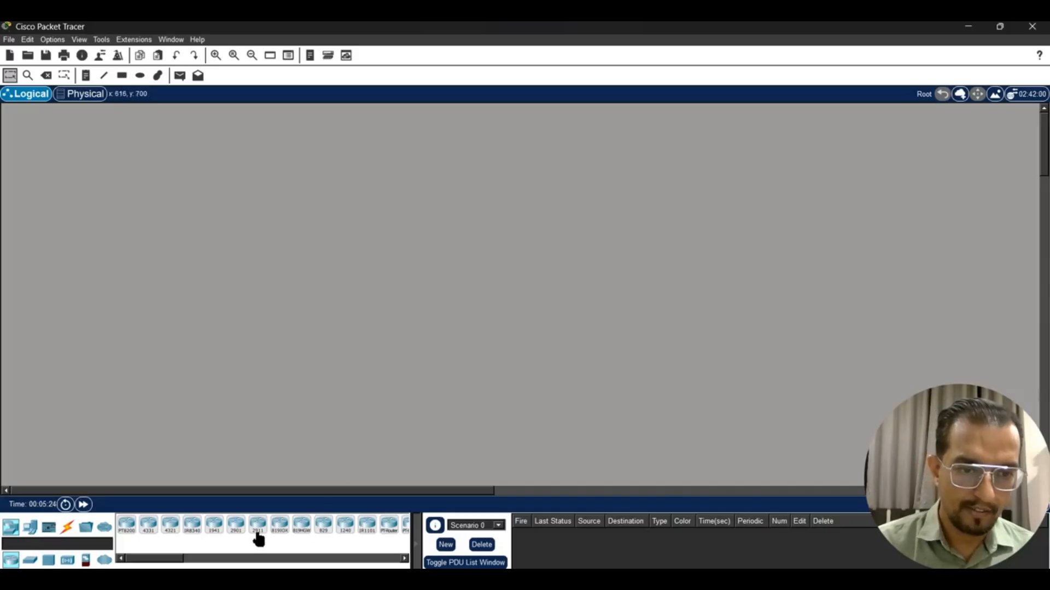
drag(259, 533, 412, 201)
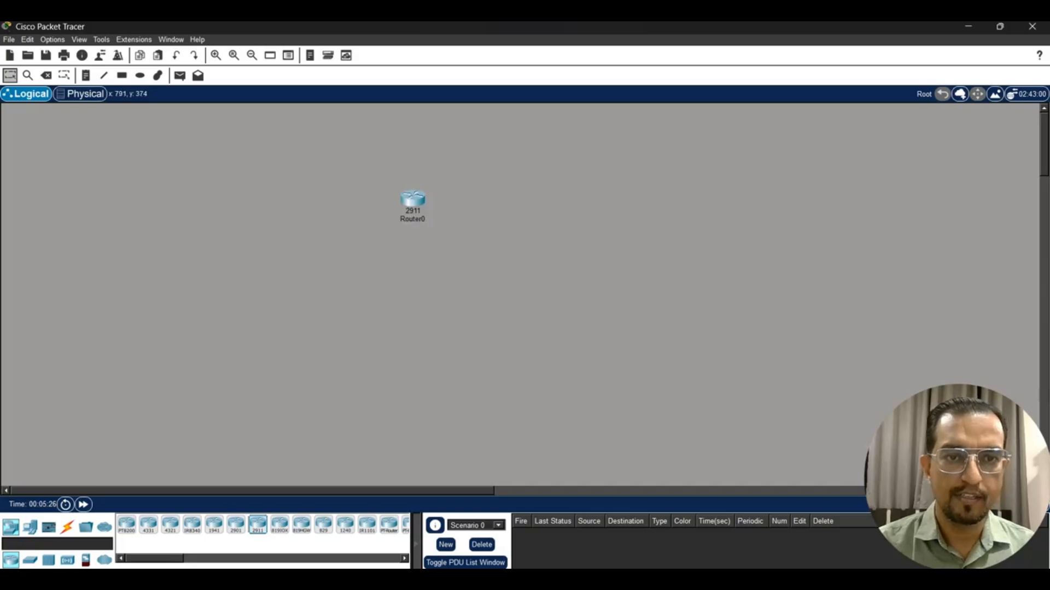
Step: Add a Switch-PT-Empty device to the logical workspace
click(30, 560)
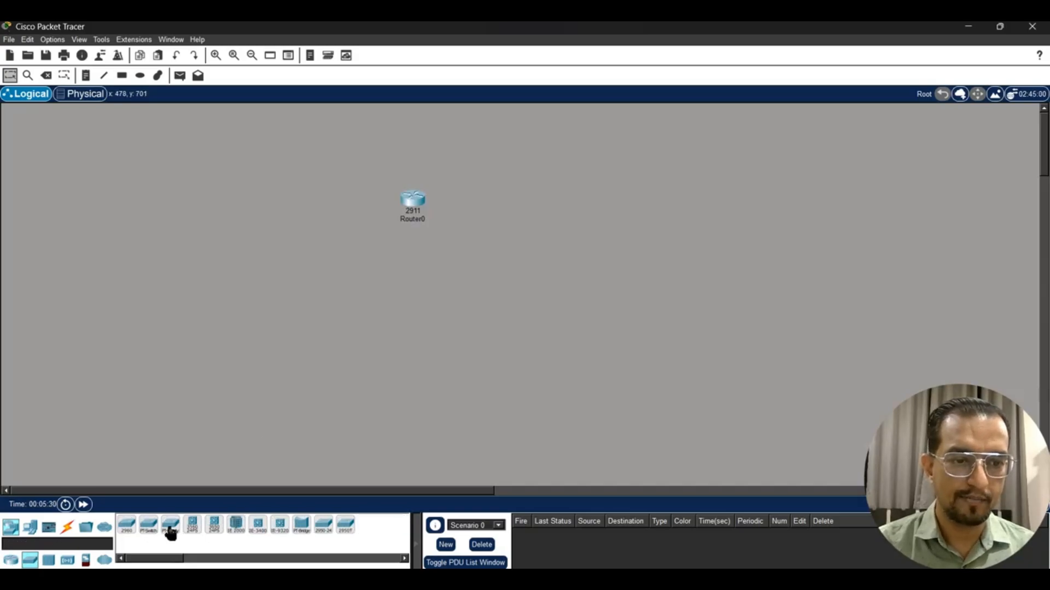
drag(170, 525, 380, 167)
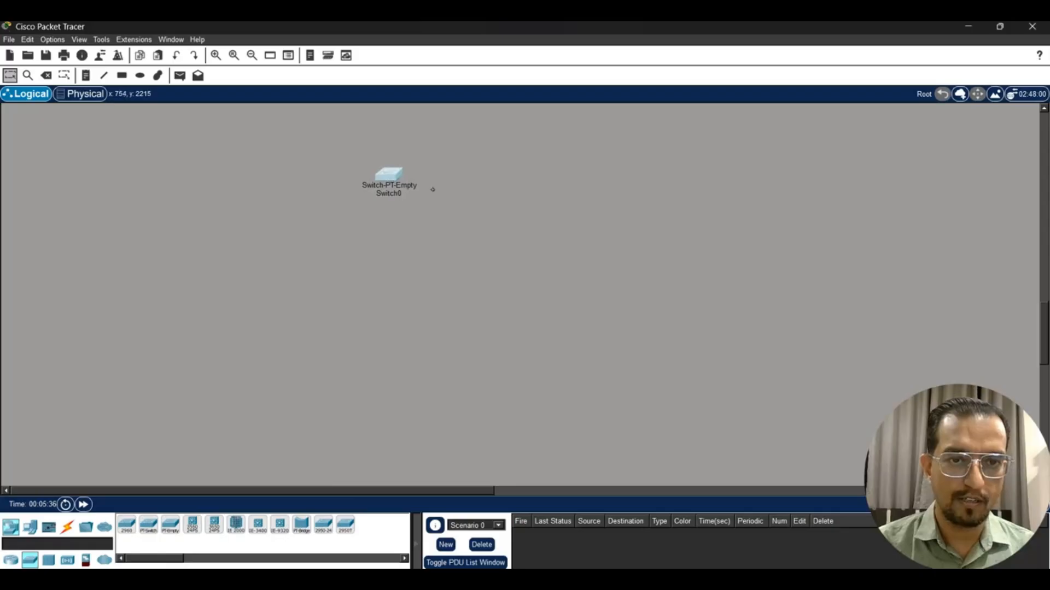
scroll(432, 217, up, 5)
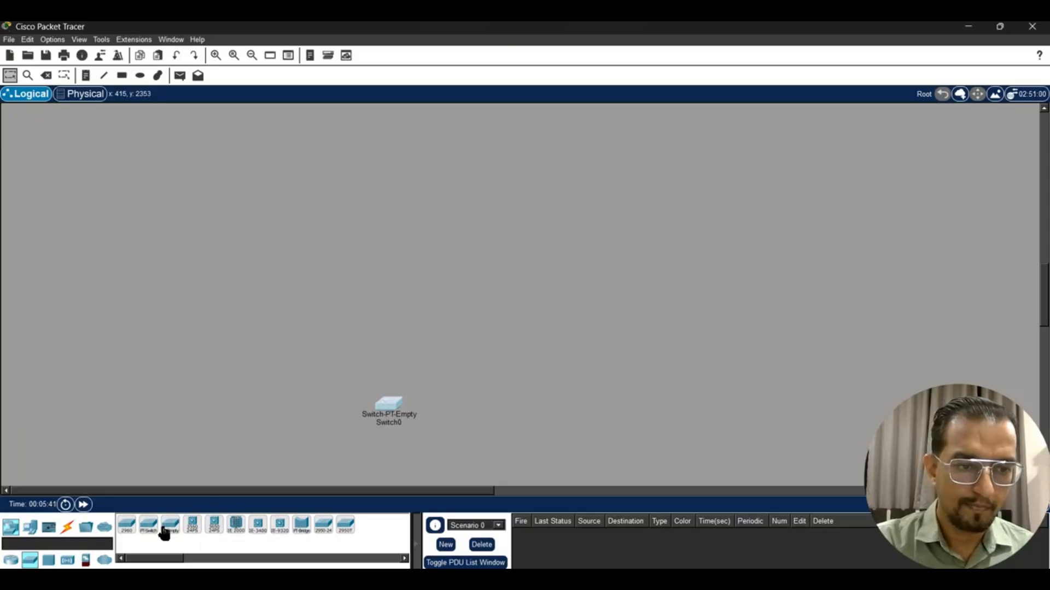
Step: Add a 2960-24TT switch to the logical workspace and position it directly below the 2911 router
drag(147, 532, 425, 180)
scroll(425, 179, up, 3)
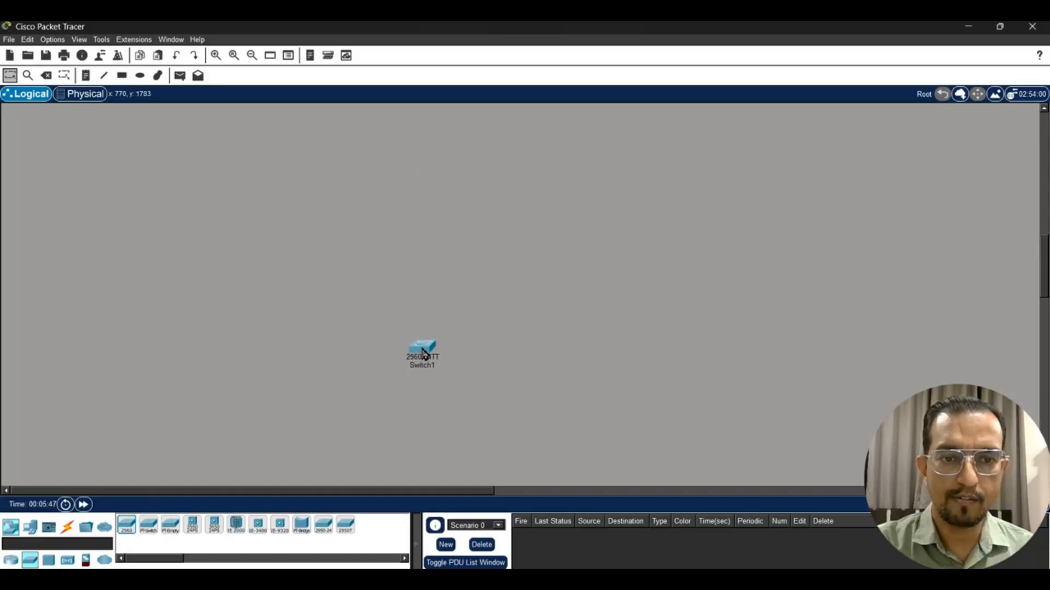
drag(424, 353, 461, 159)
scroll(461, 158, up, 3)
scroll(465, 169, up, 3)
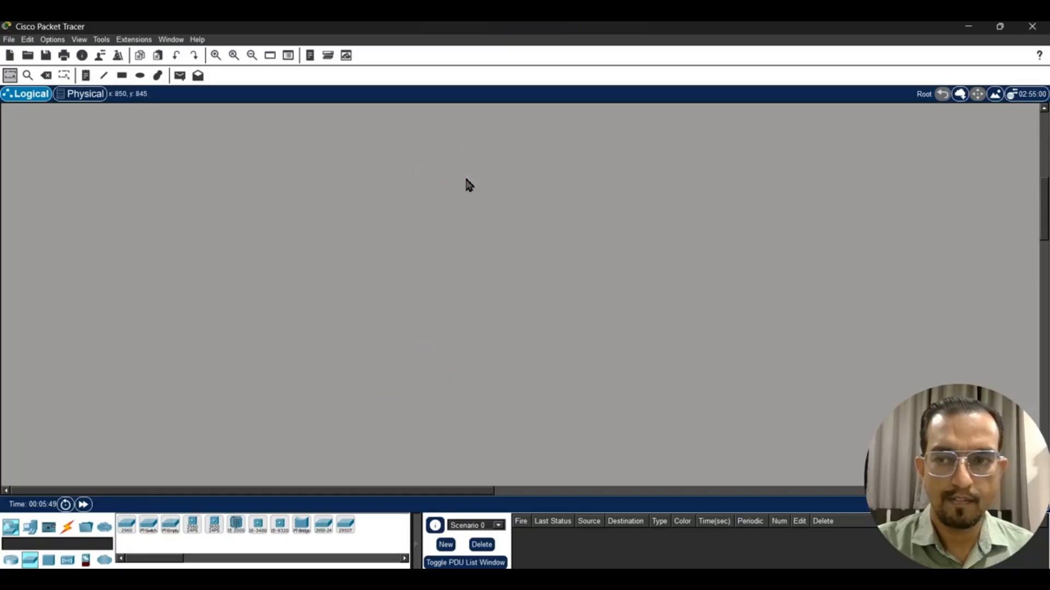
scroll(468, 183, down, 3)
drag(461, 378, 445, 144)
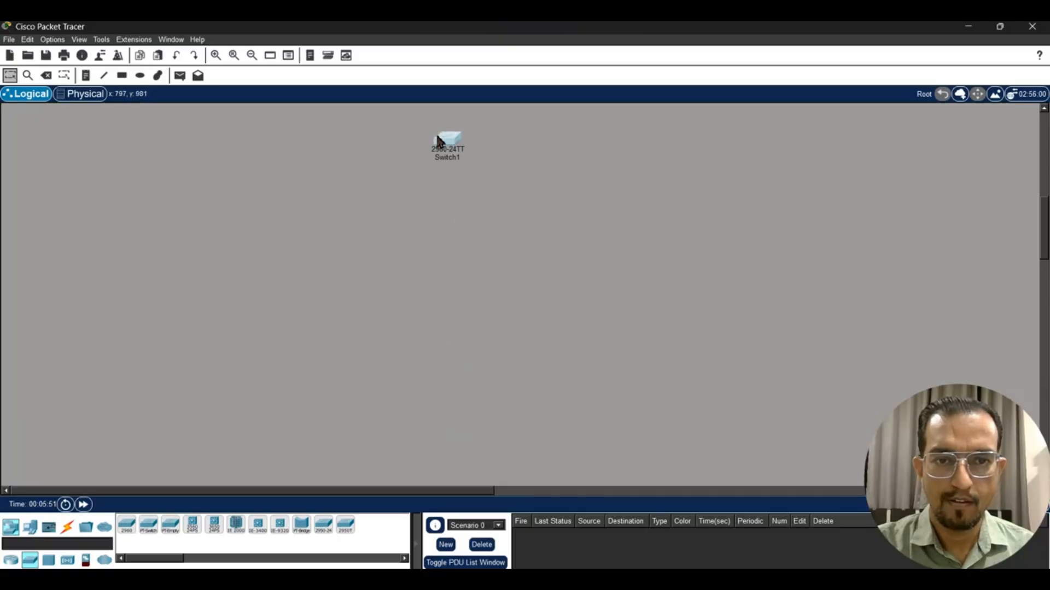
scroll(444, 148, up, 2)
scroll(443, 164, up, 1)
drag(448, 371, 445, 164)
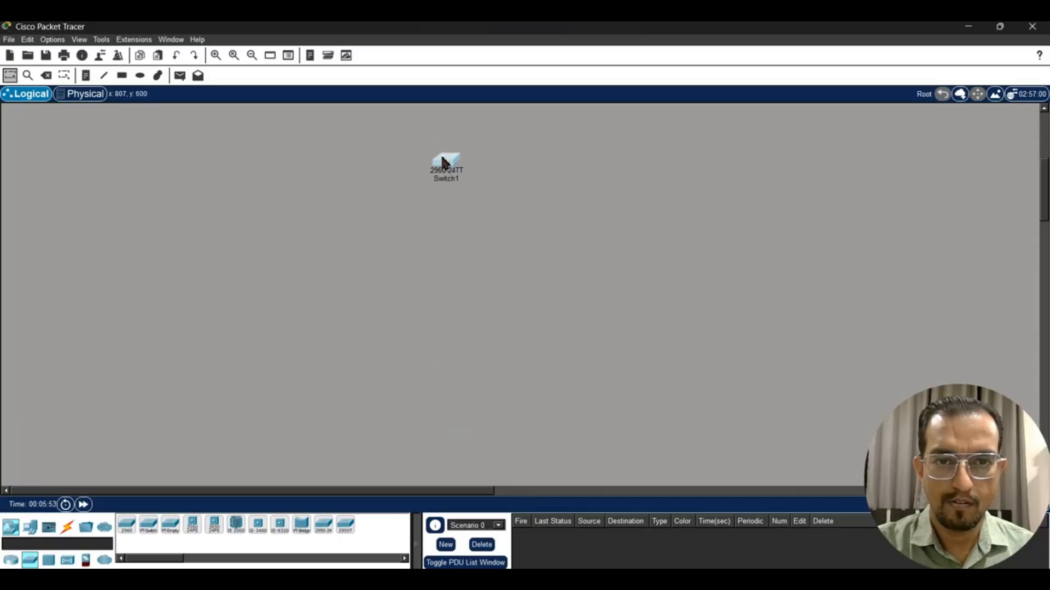
scroll(445, 164, up, 3)
drag(448, 394, 420, 245)
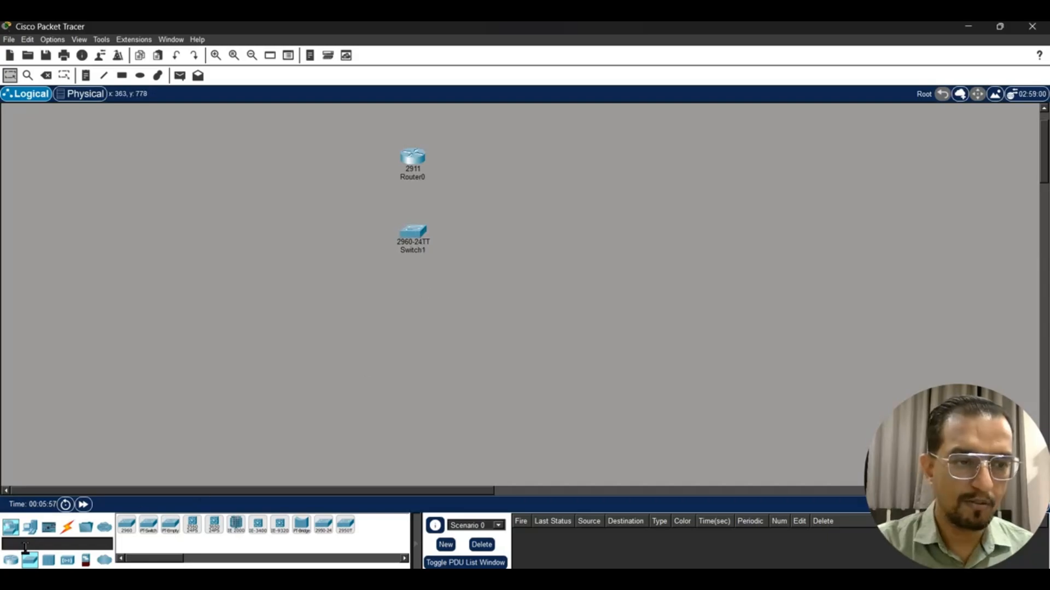
Step: Place three PCs side by side in a row below the 2960-24TT switch
click(30, 526)
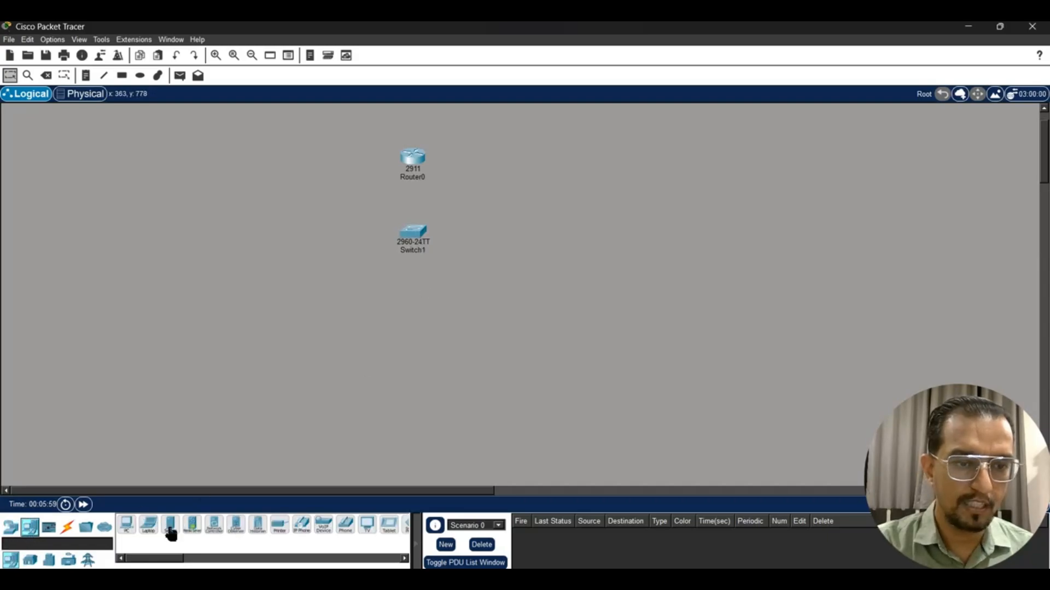
click(127, 525)
click(339, 322)
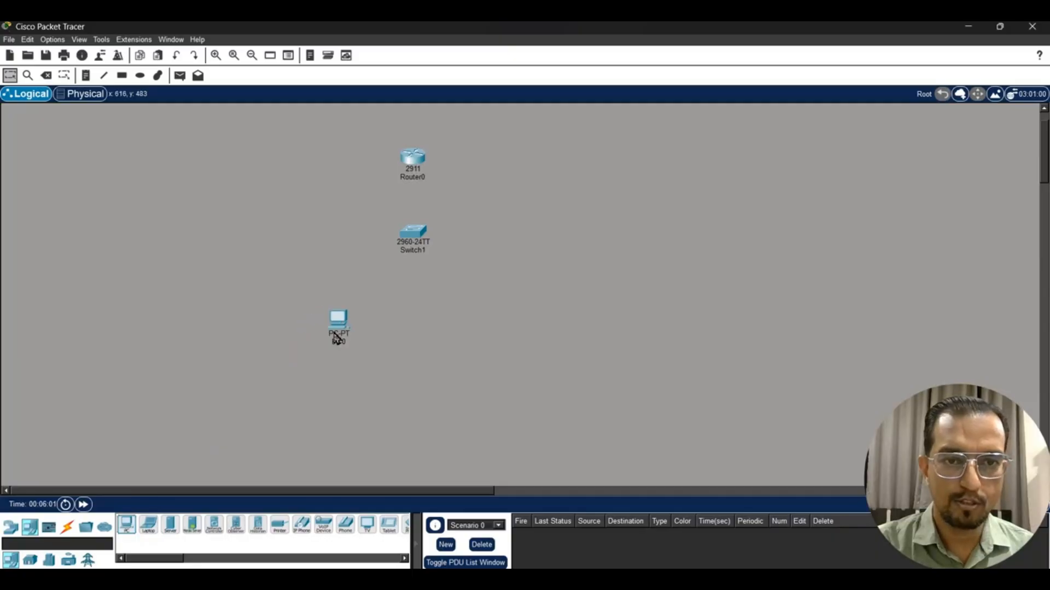
click(128, 527)
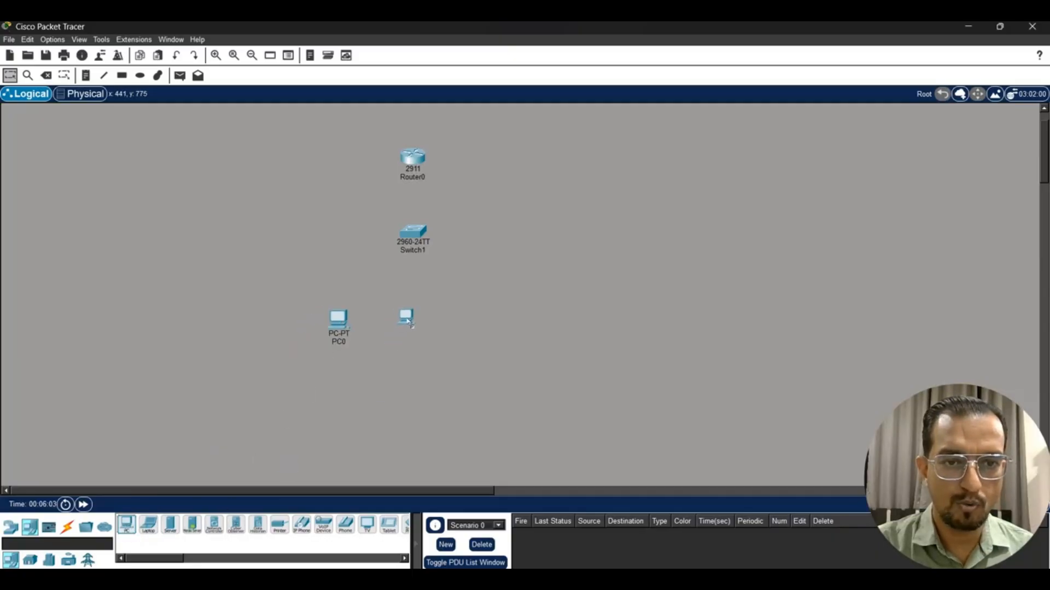
click(410, 322)
click(135, 529)
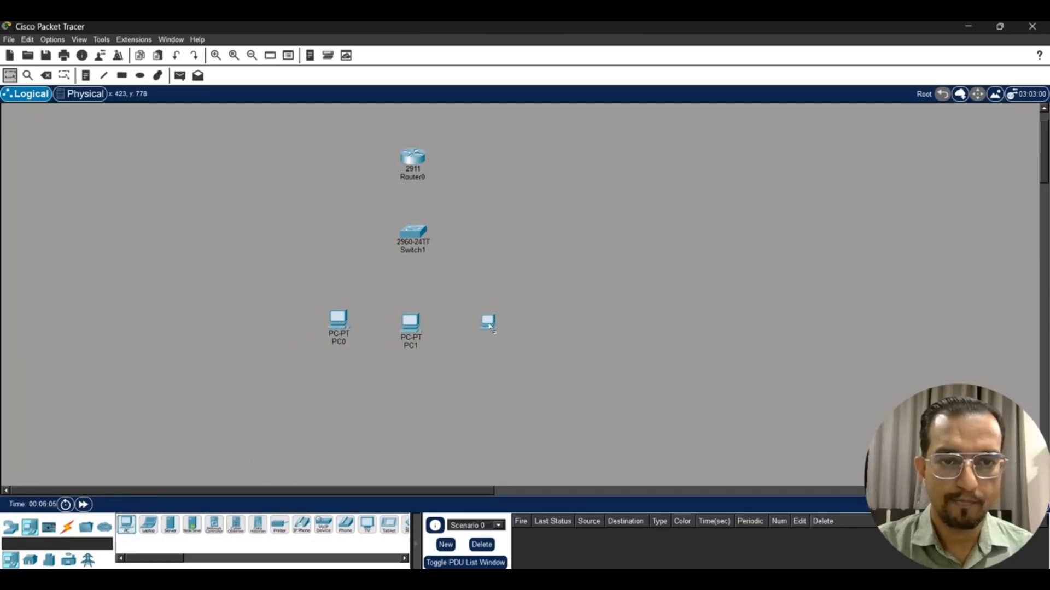
click(491, 329)
Step: Space out the topology by moving the router and switch slightly up and PC0 and PC1 slightly down
drag(411, 158, 409, 136)
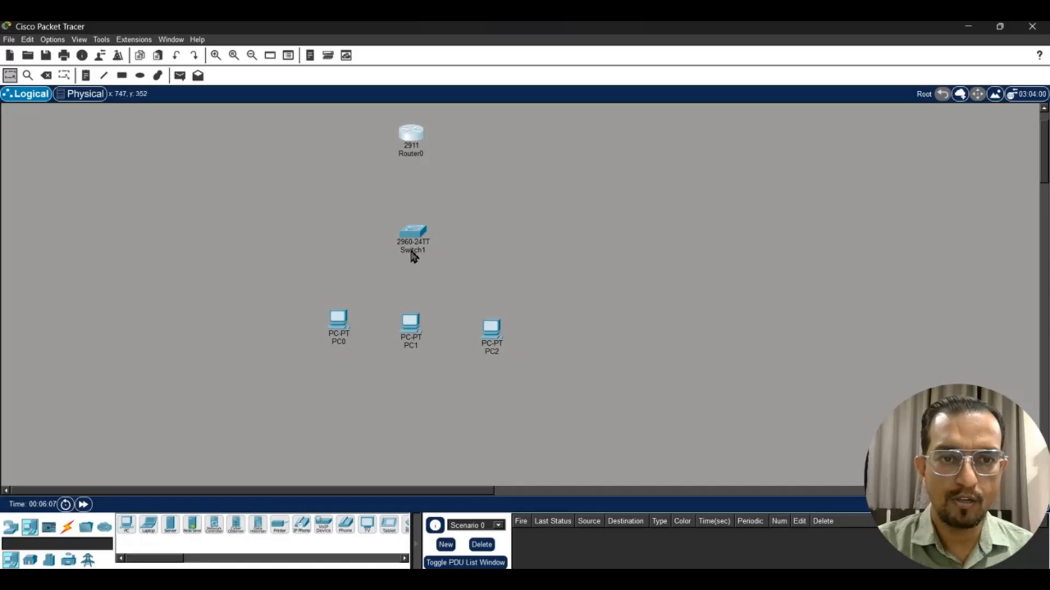
drag(413, 234, 406, 222)
drag(345, 326, 337, 340)
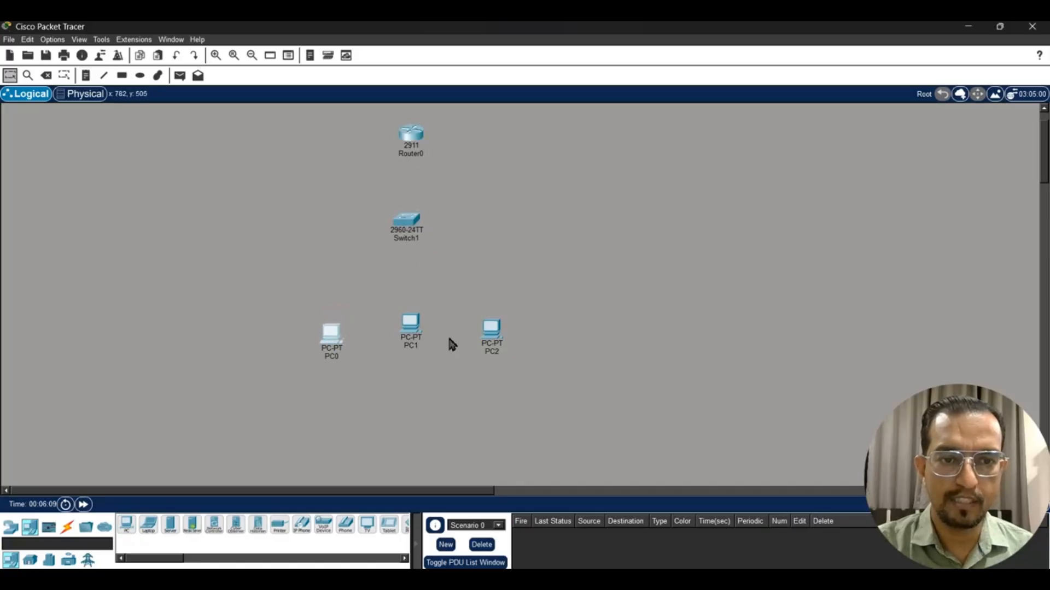
drag(410, 328, 414, 334)
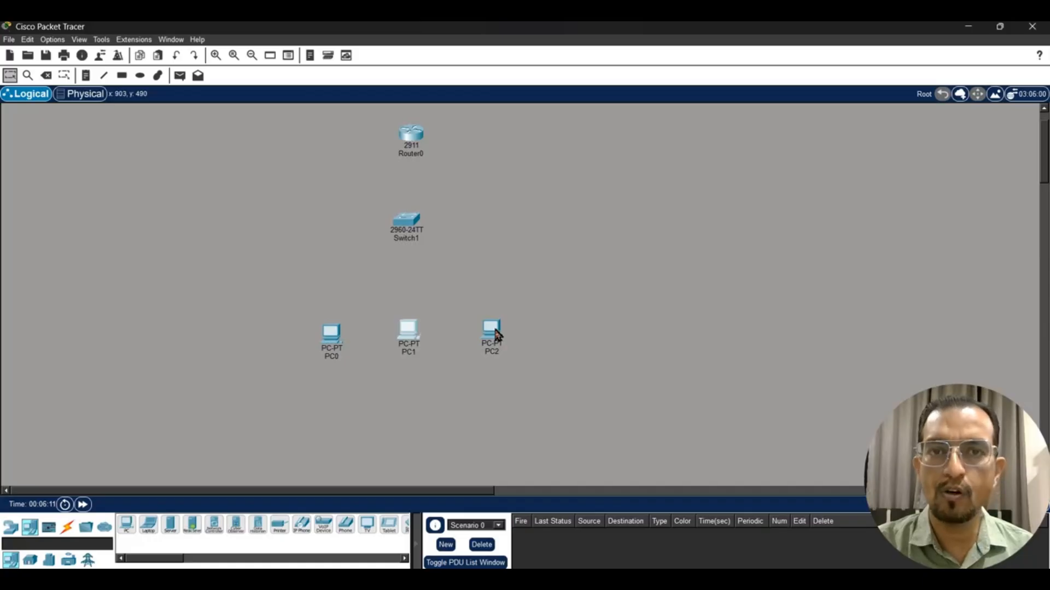
mouse_move(497, 334)
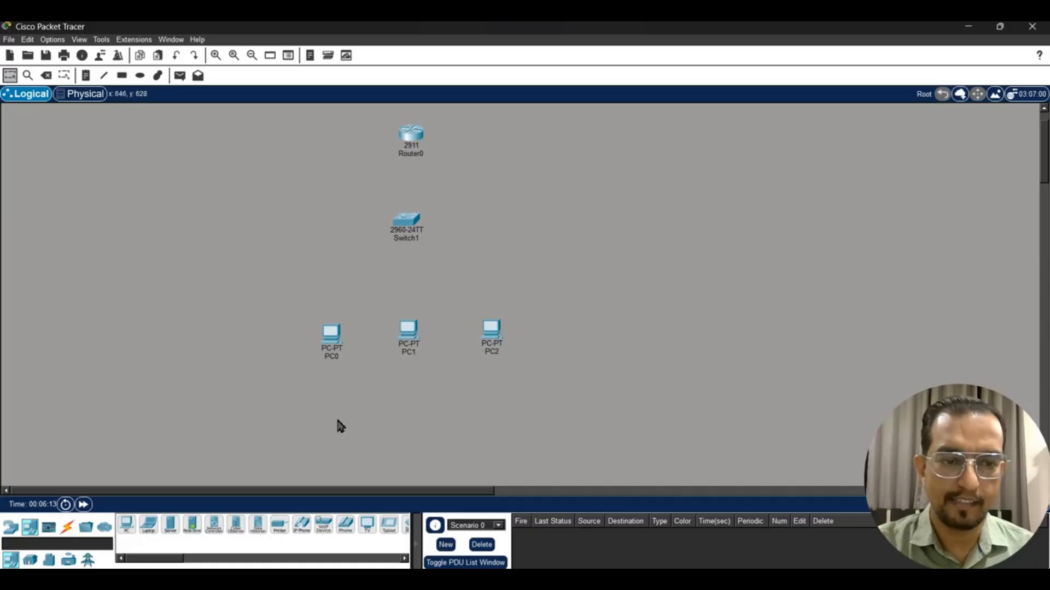
Step: Connect PC0, PC1 and PC2 in order to the switch using the automatically chosen connection type
click(72, 531)
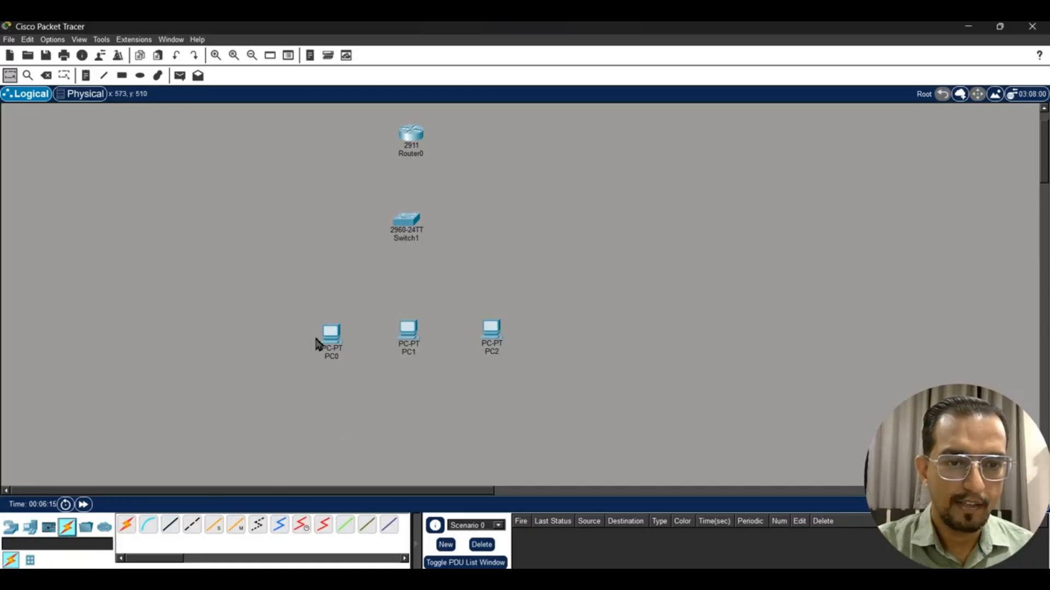
click(126, 525)
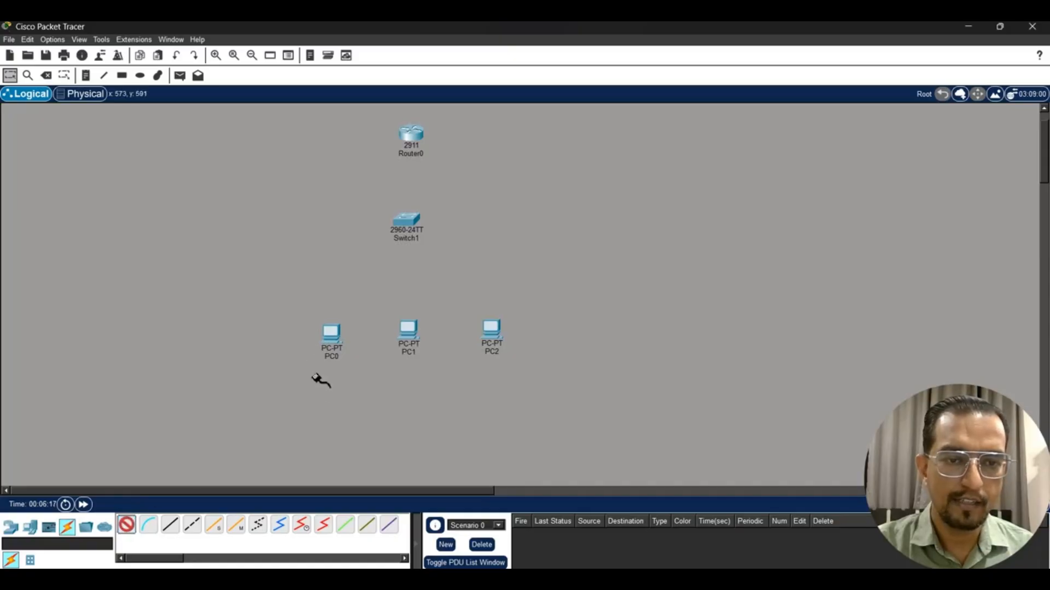
click(330, 332)
click(403, 227)
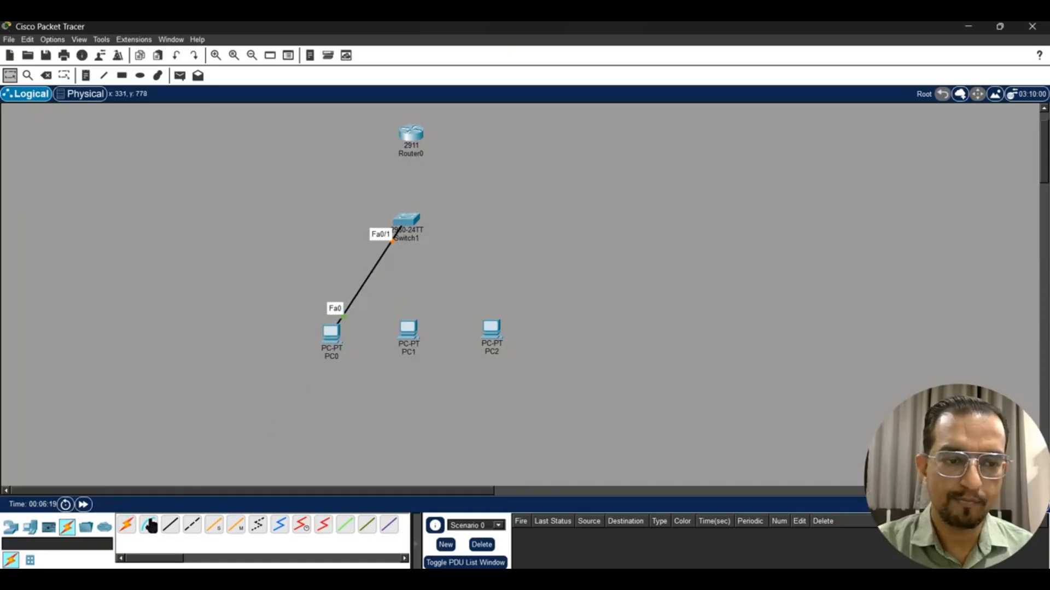
click(126, 525)
click(407, 330)
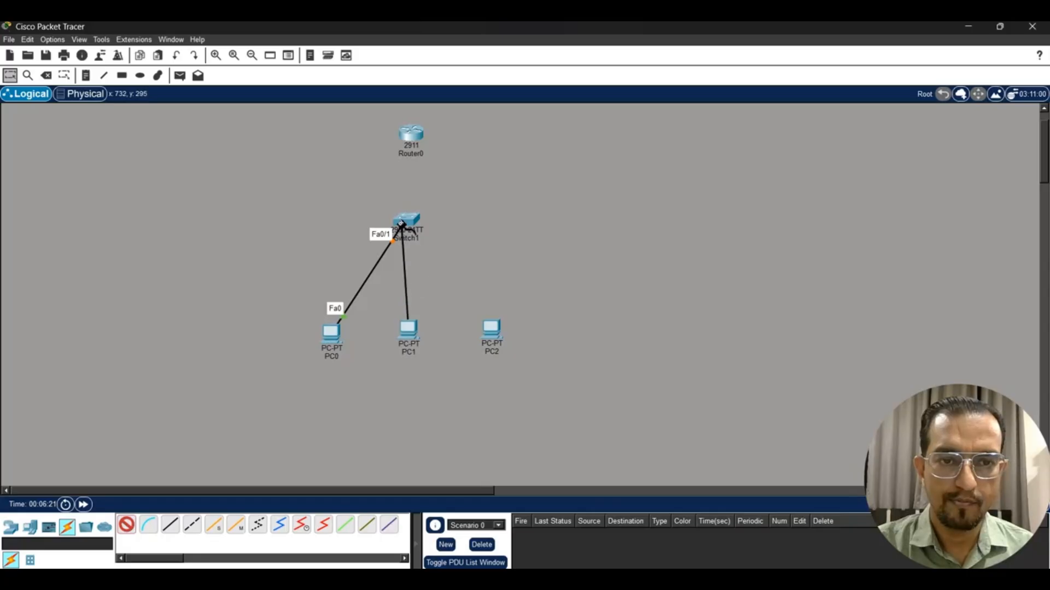
click(407, 222)
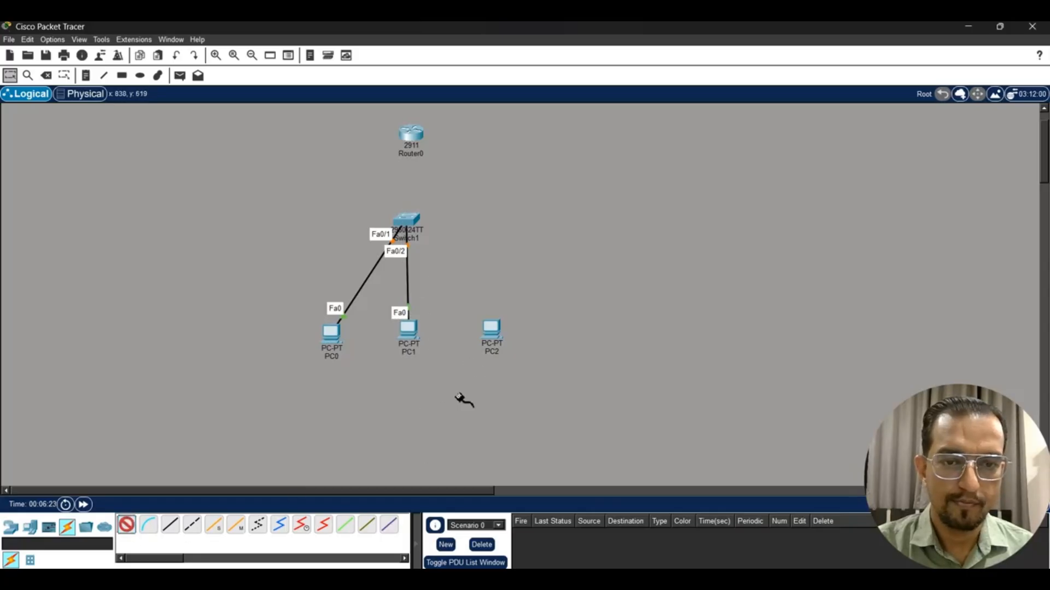
click(491, 330)
click(417, 222)
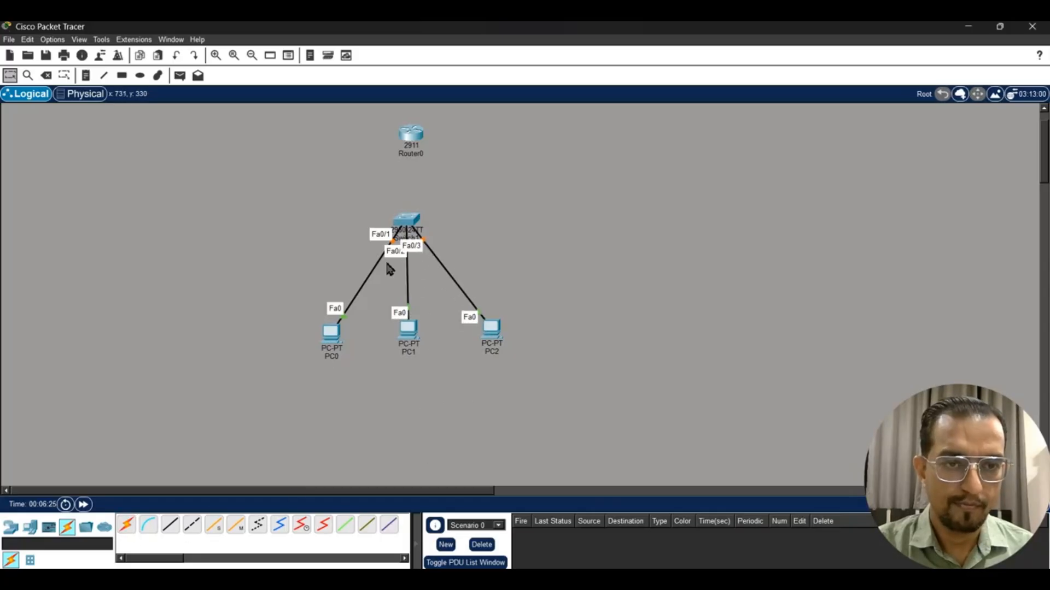
Step: Link the switch to the 2911 router with an automatically chosen cable and nudge the router slightly upward
click(127, 525)
click(406, 220)
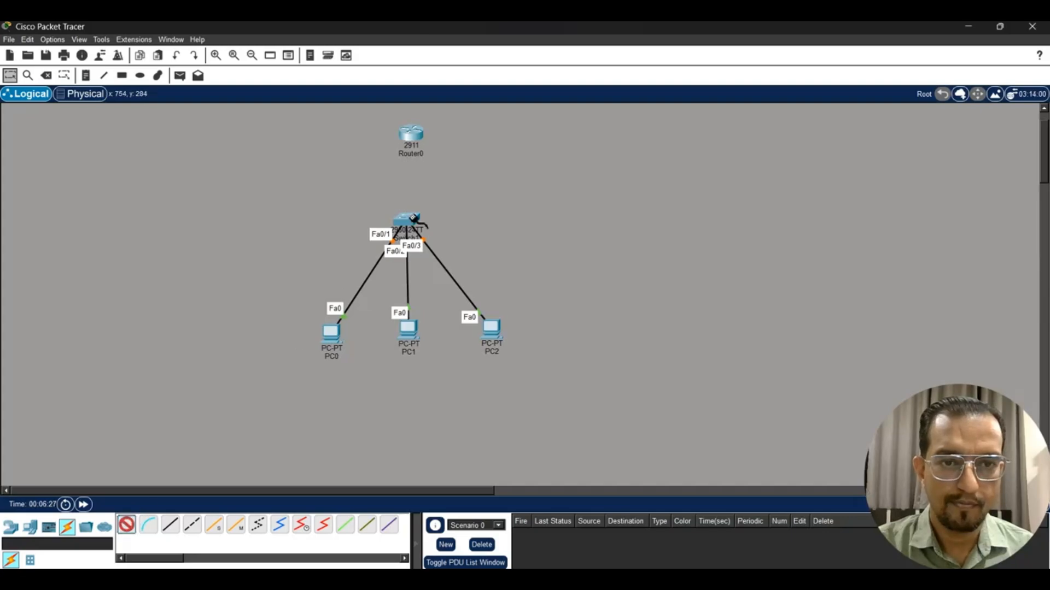
click(411, 135)
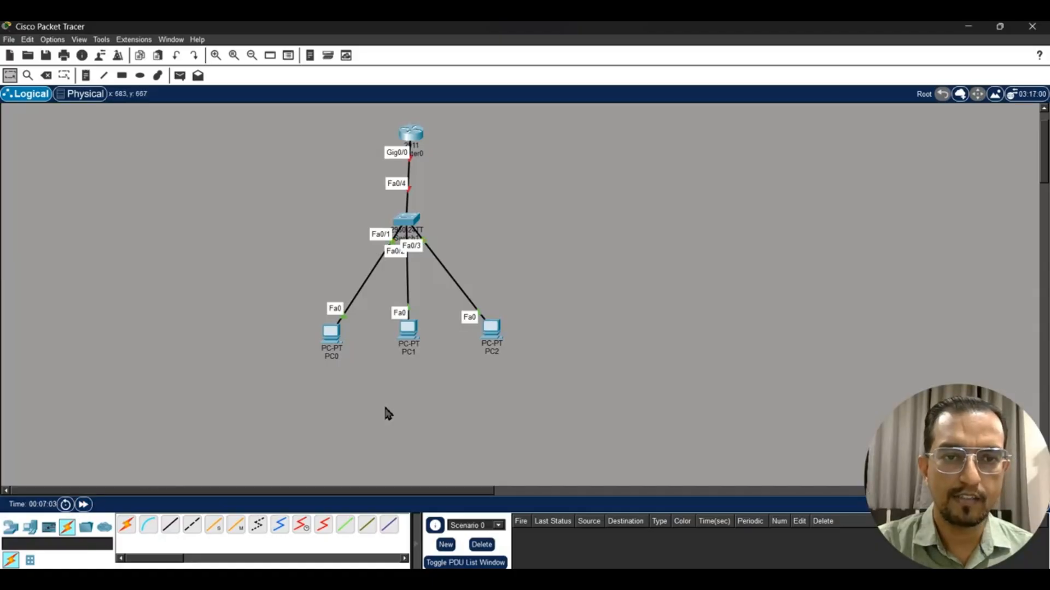
drag(418, 138, 417, 135)
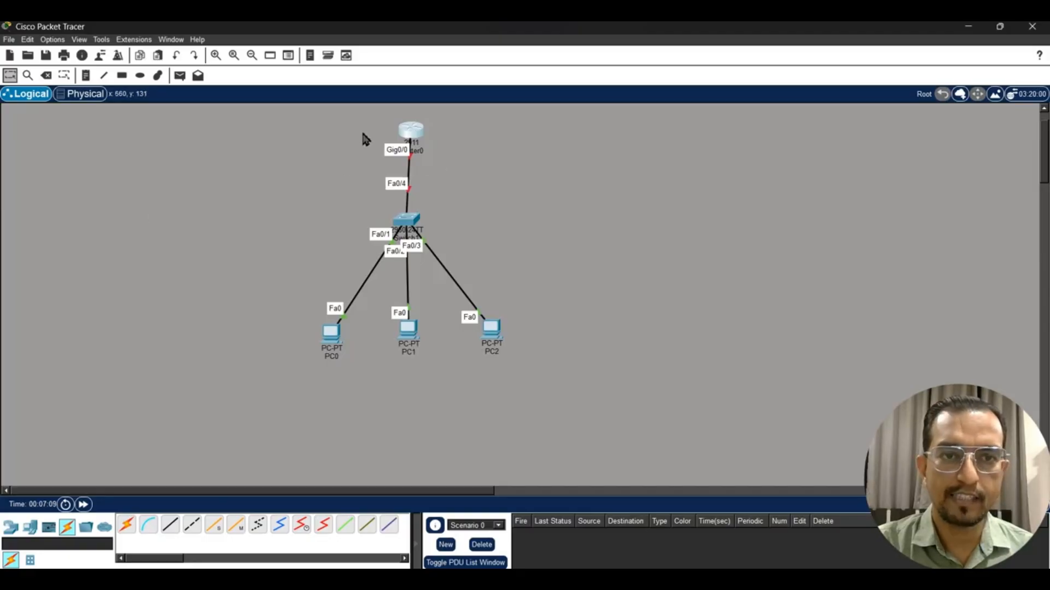
Step: Answer no to the initial configuration dialog in Router0's command line and return to the topology
click(404, 133)
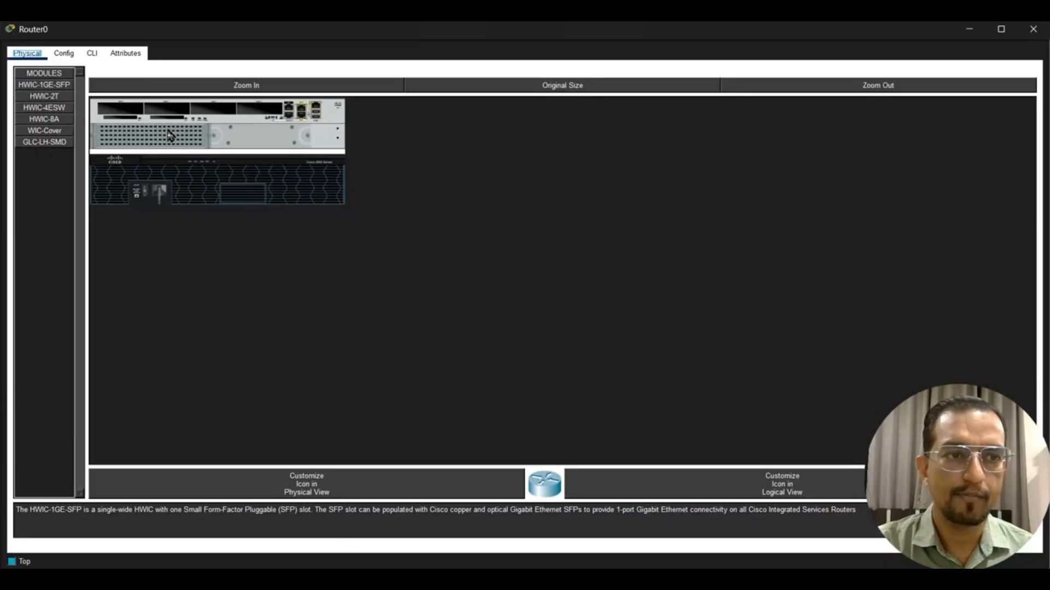
click(92, 55)
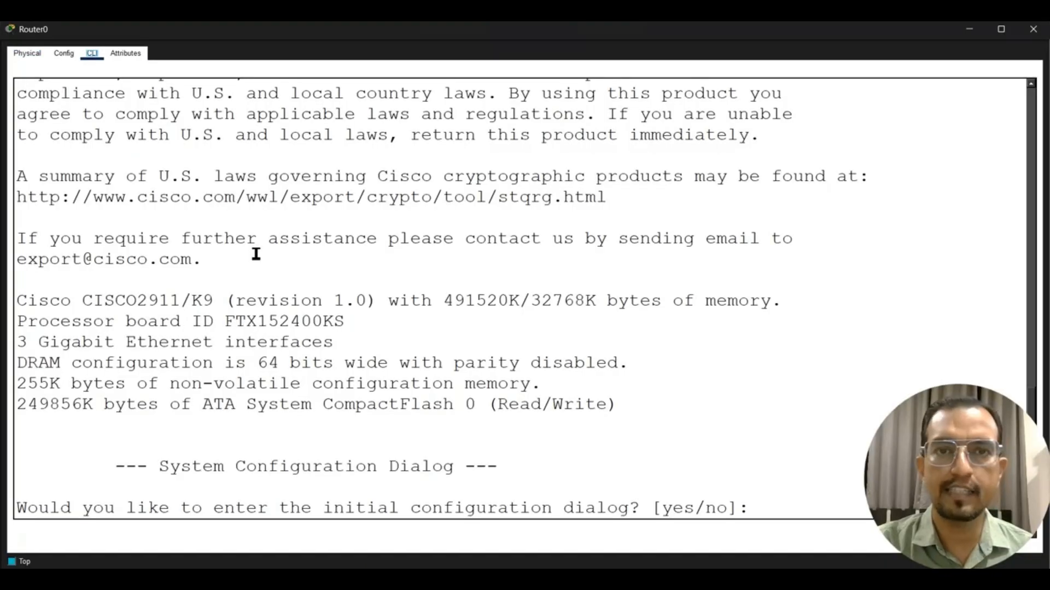
click(786, 509)
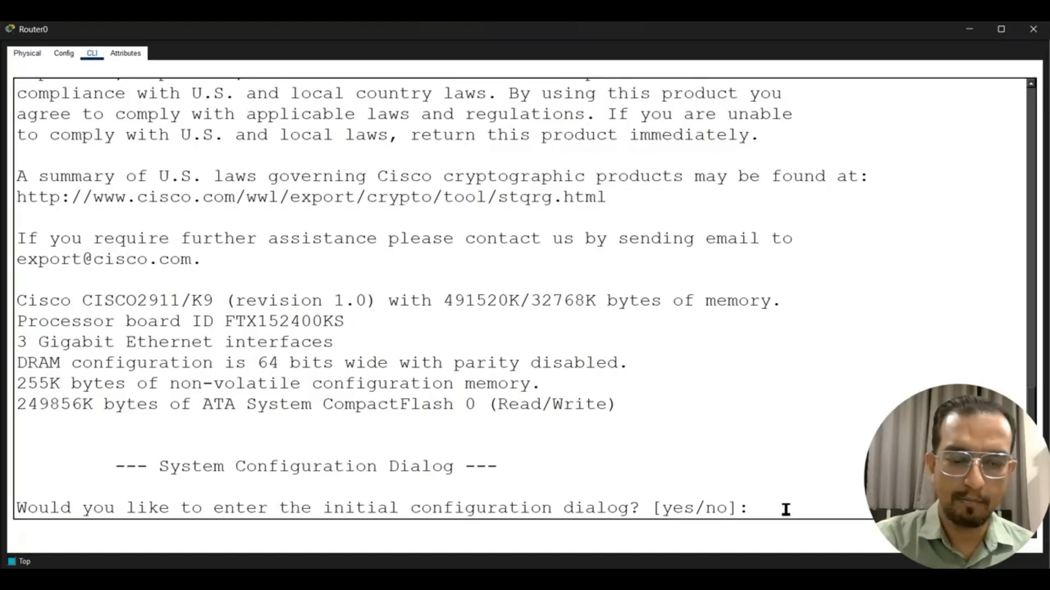
text(no)
key(Return)
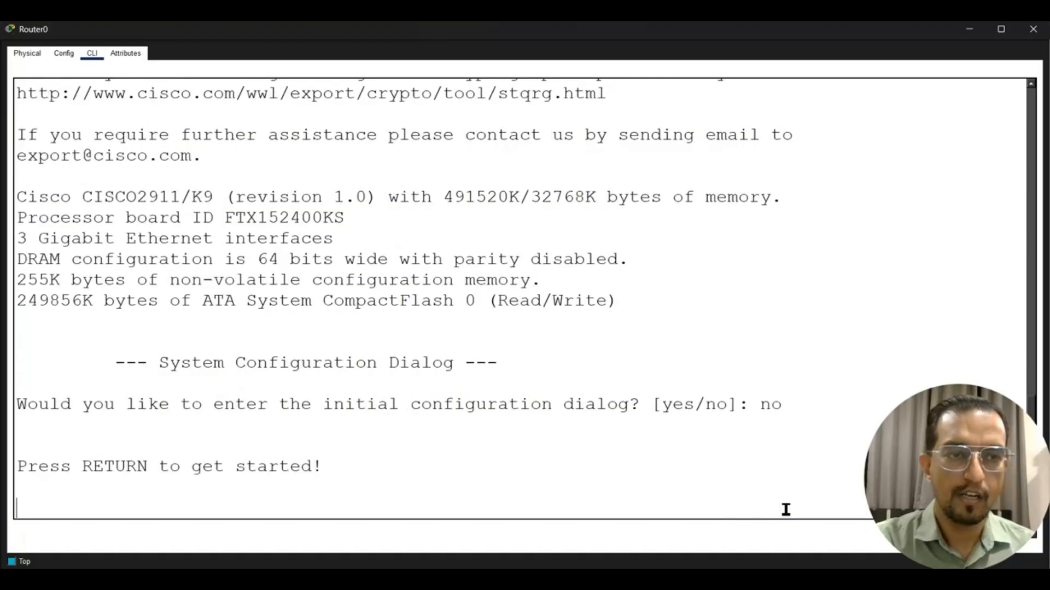
key(alt+Tab)
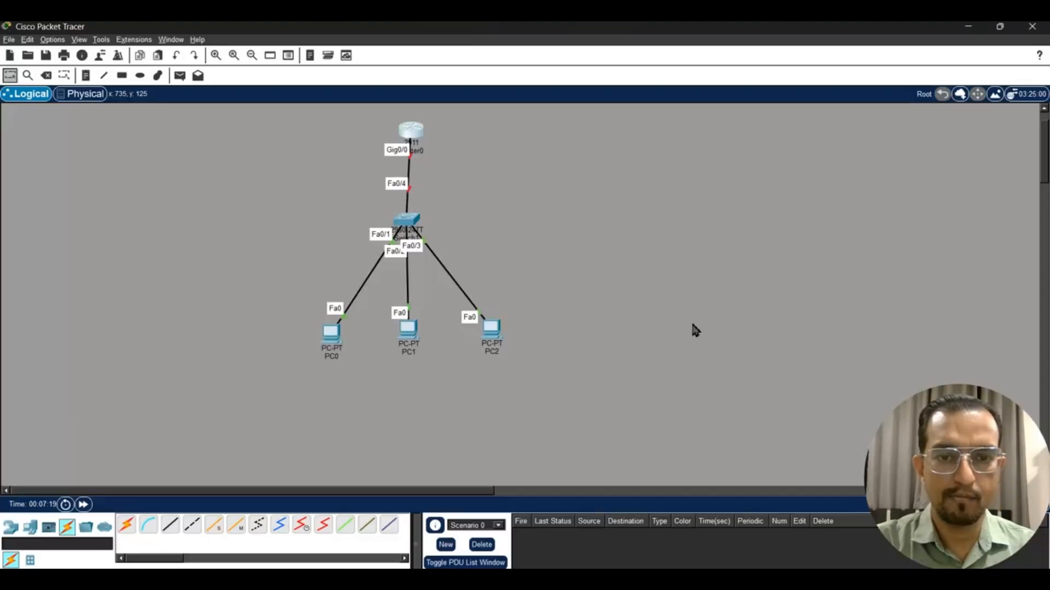
click(409, 377)
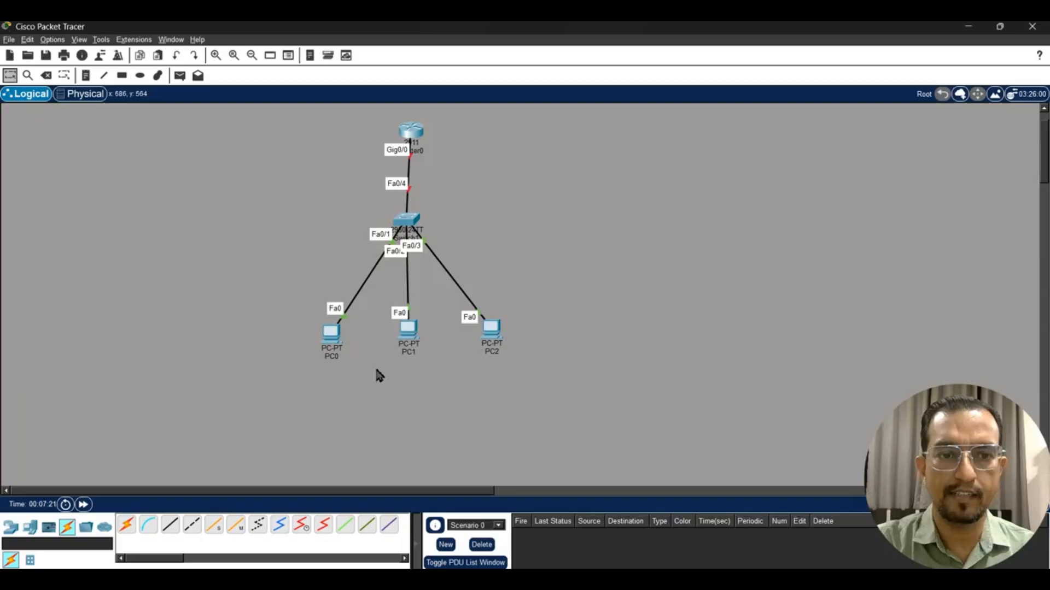
Step: Give PC0 the static IPv4 address 10.1.1.1 with subnet mask 255.0.0.0 and close its window
mouse_move(329, 338)
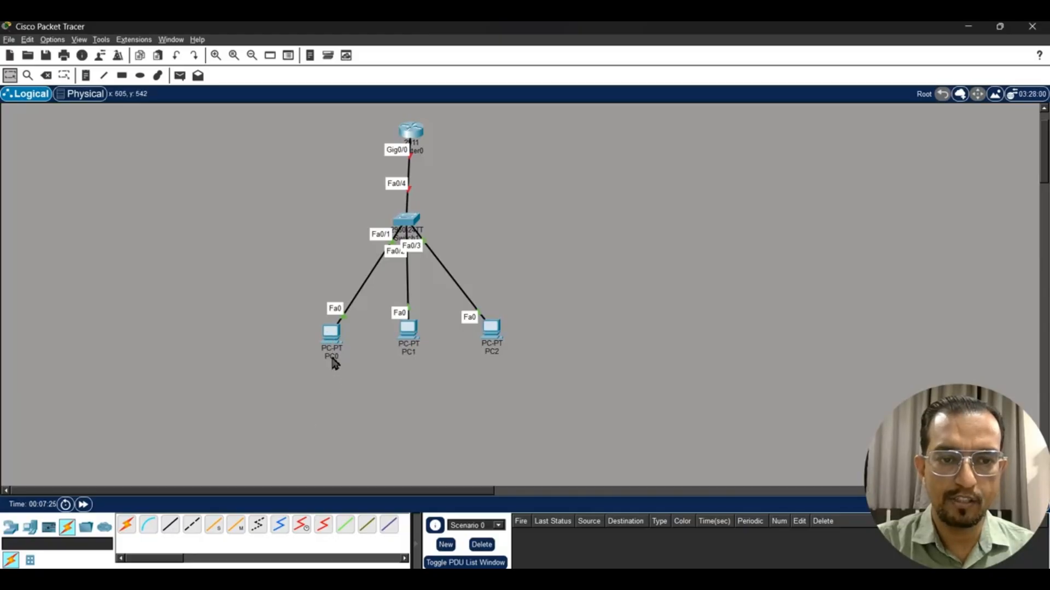
click(331, 337)
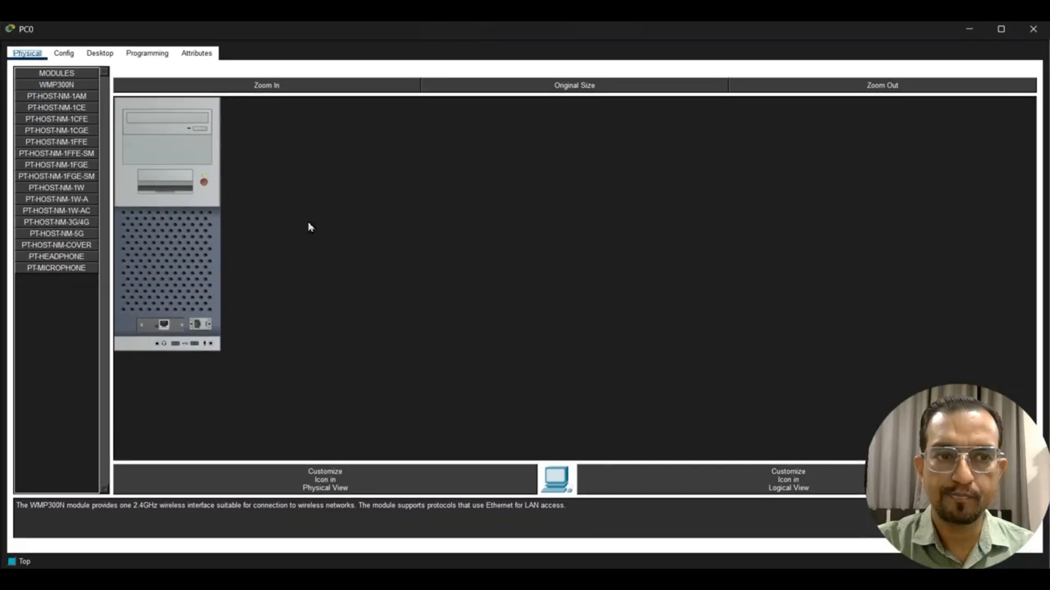
click(100, 53)
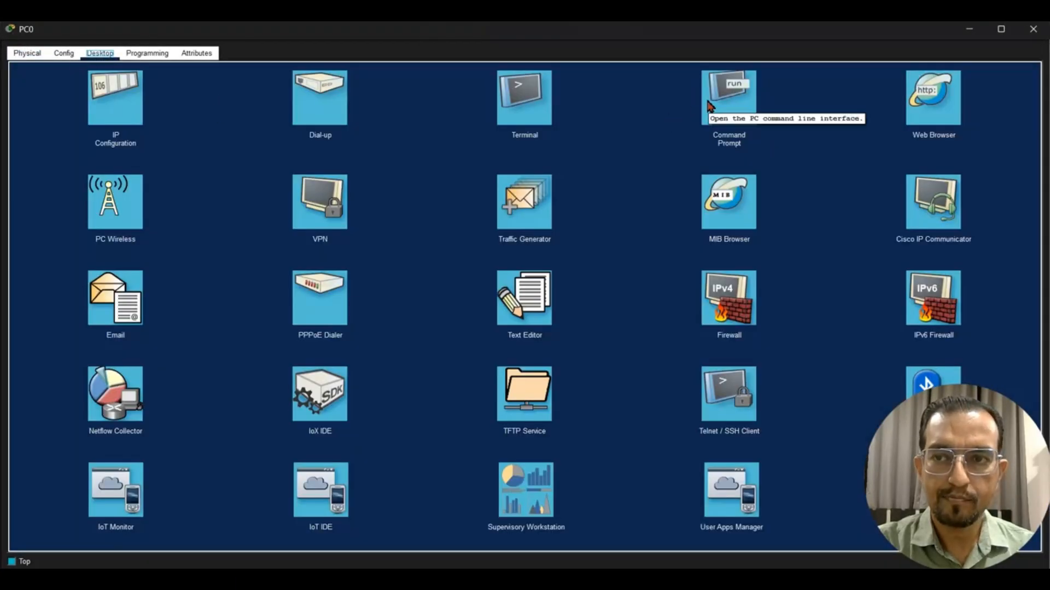
click(129, 109)
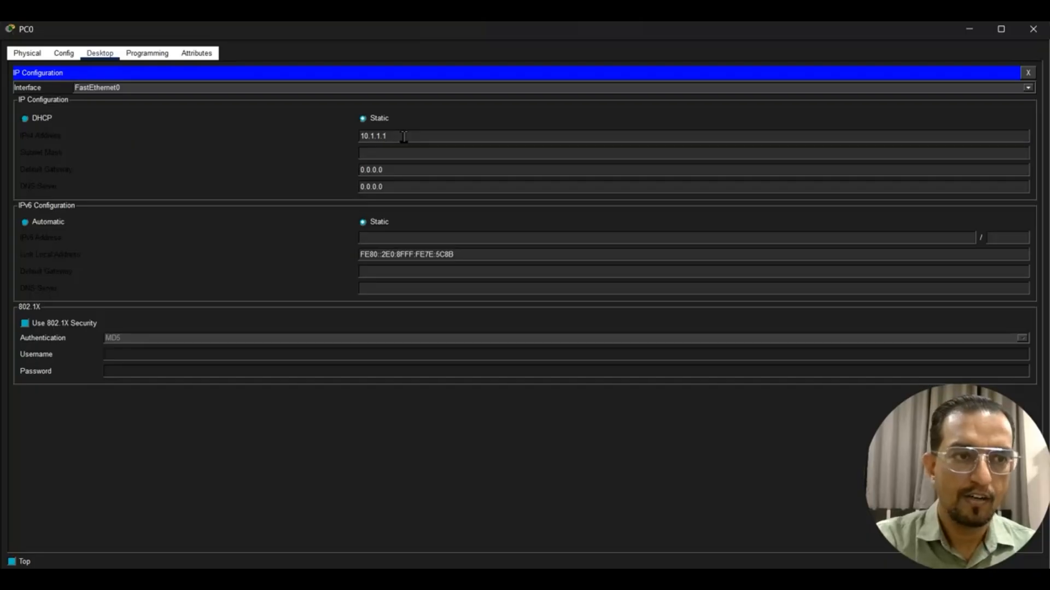
click(392, 155)
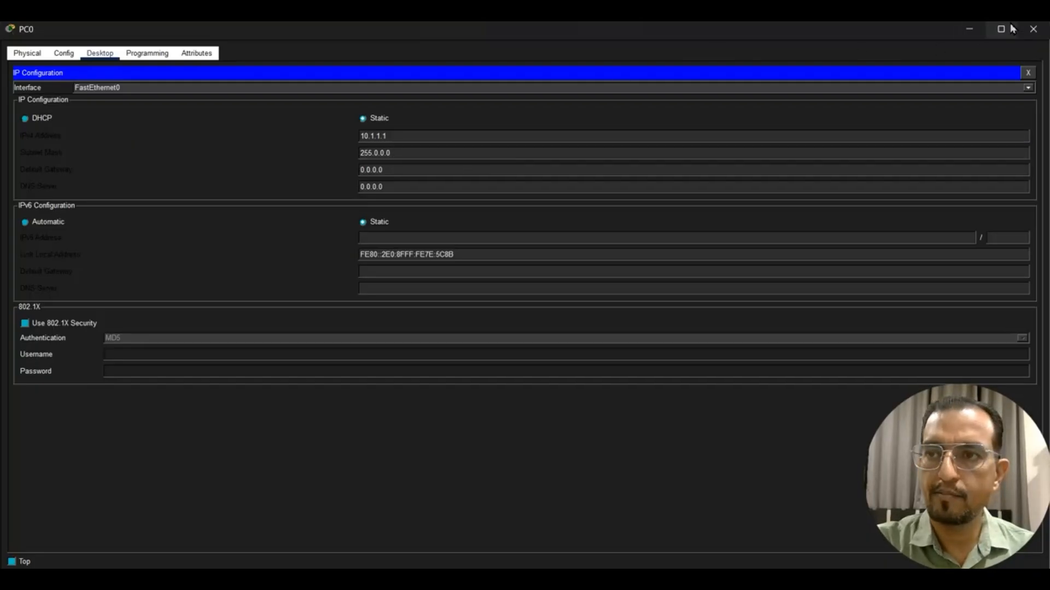
click(1030, 31)
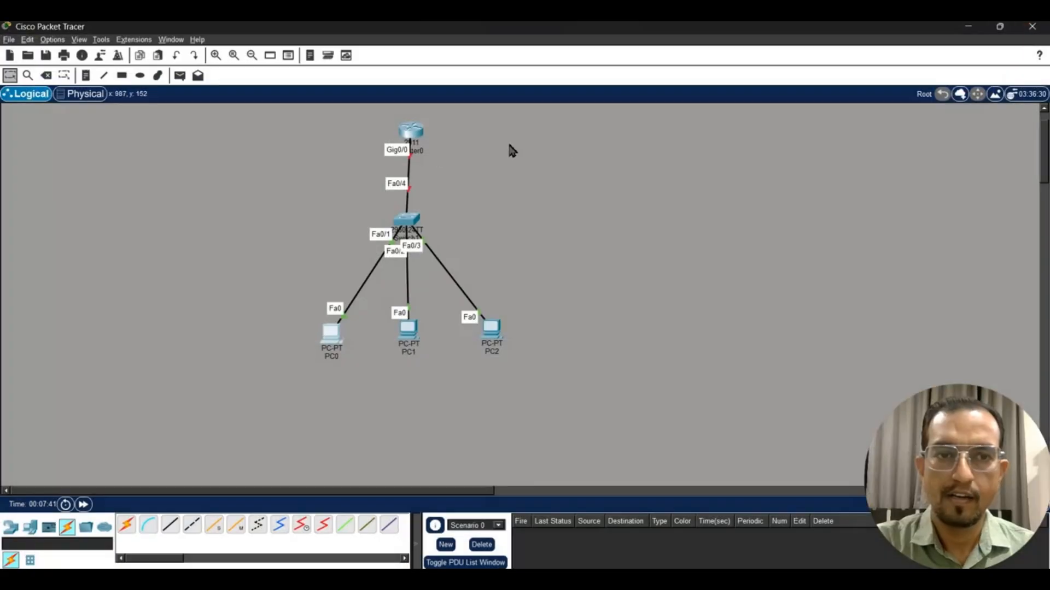
Step: Give PC1 the static IPv4 address 20.1.1.1 with subnet mask 255.0.0.0 and close its window
click(409, 334)
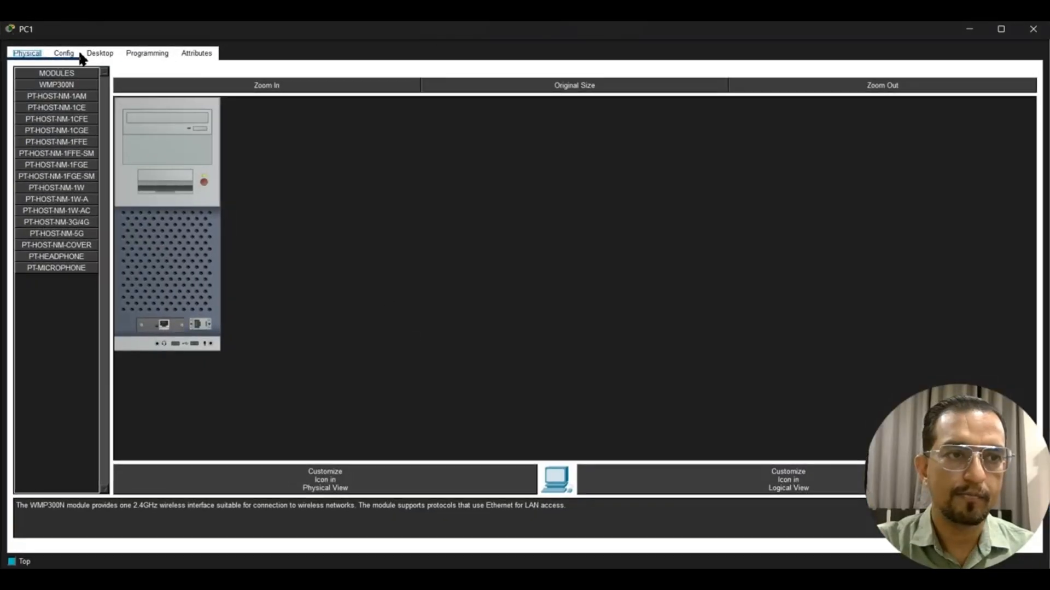
click(91, 53)
click(109, 96)
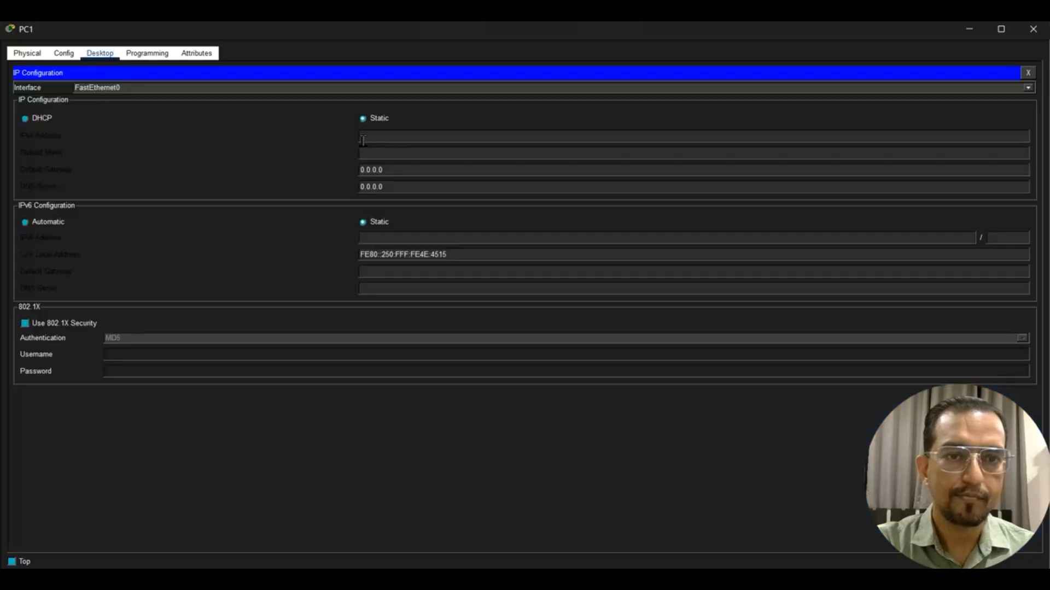
click(473, 153)
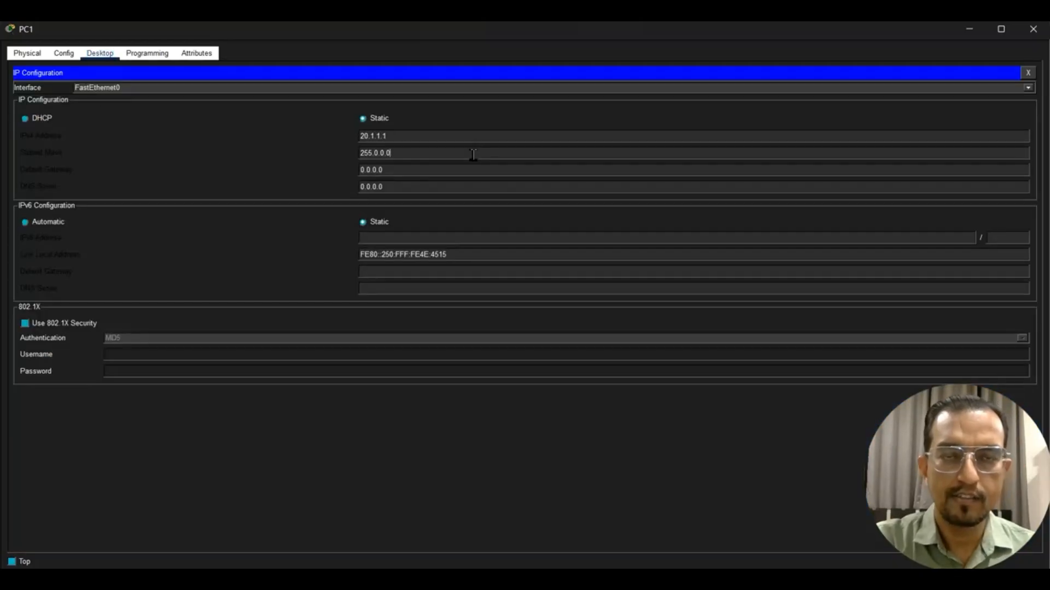
click(1033, 28)
Step: Give PC2 the static IPv4 address 30.1.1.1 with subnet mask 255.0.0.0 and close its window
click(492, 328)
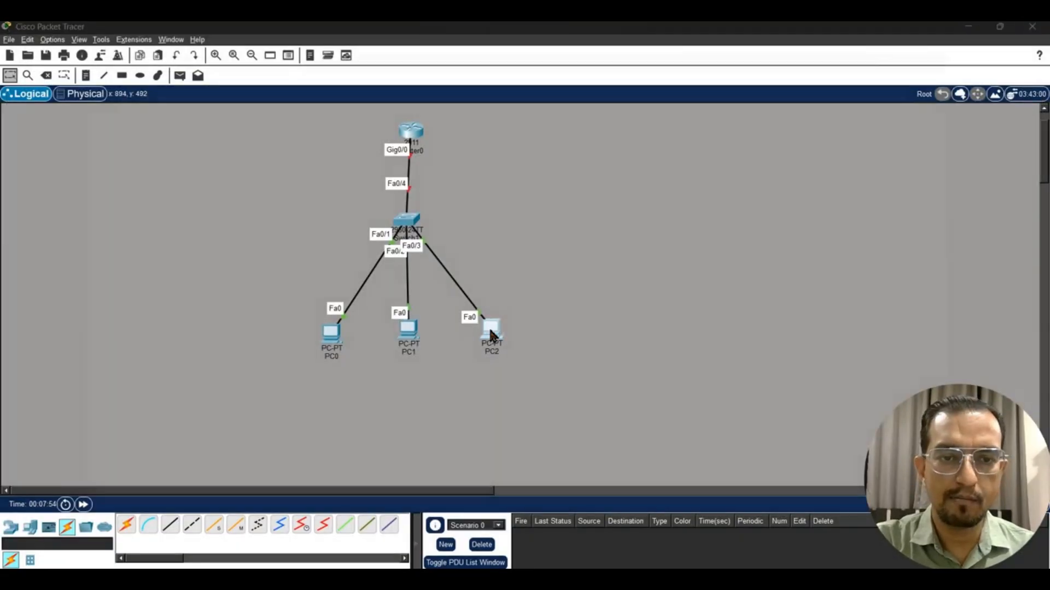
click(99, 53)
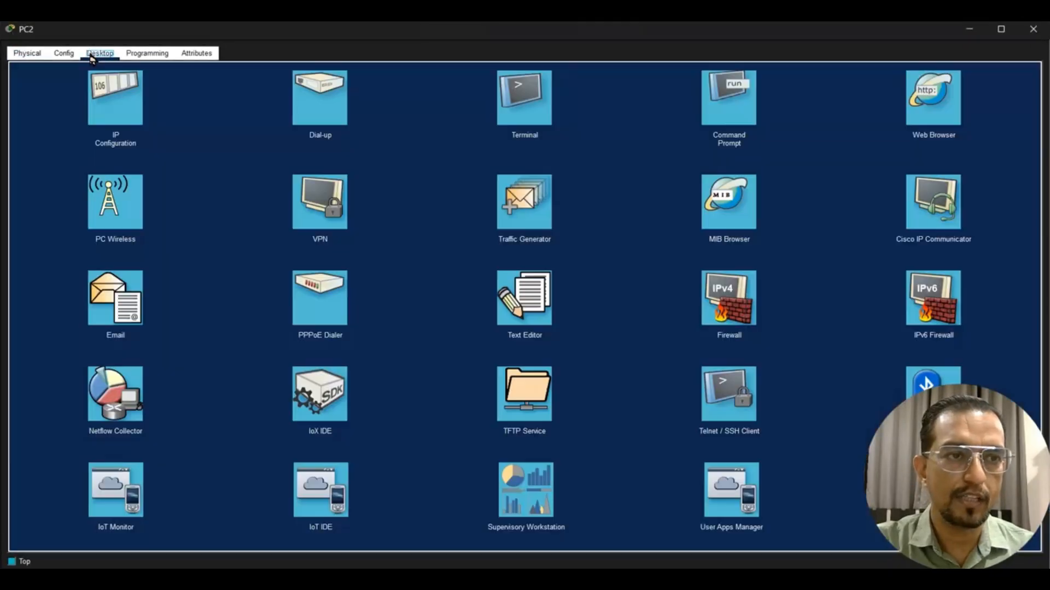
click(101, 116)
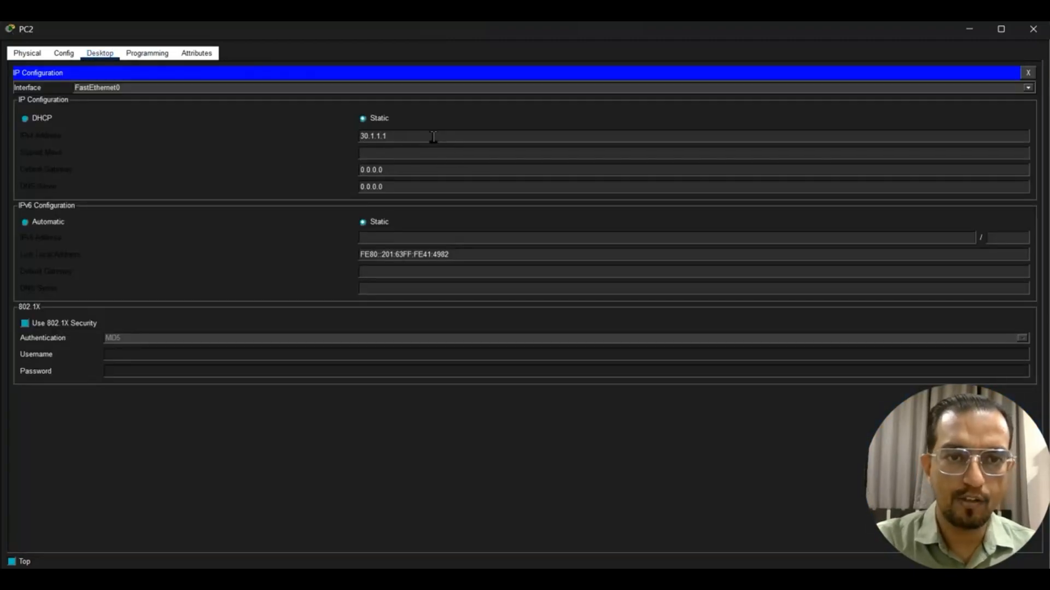
click(431, 151)
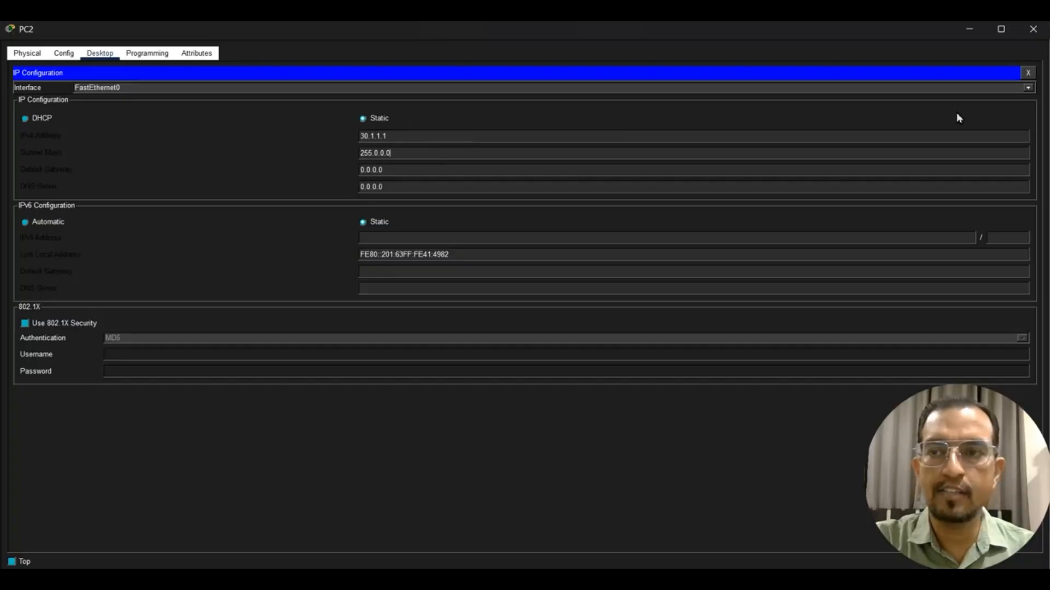
click(1033, 29)
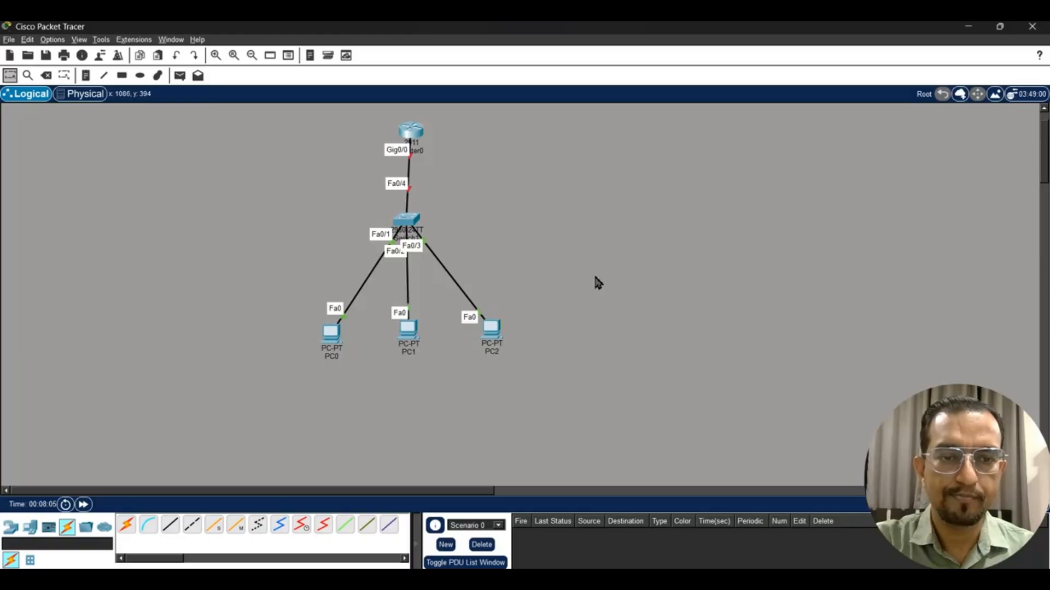
Step: Nudge Router0 slightly up and to the left, and set PC0's default gateway to 10.1.1.10
drag(408, 137, 401, 133)
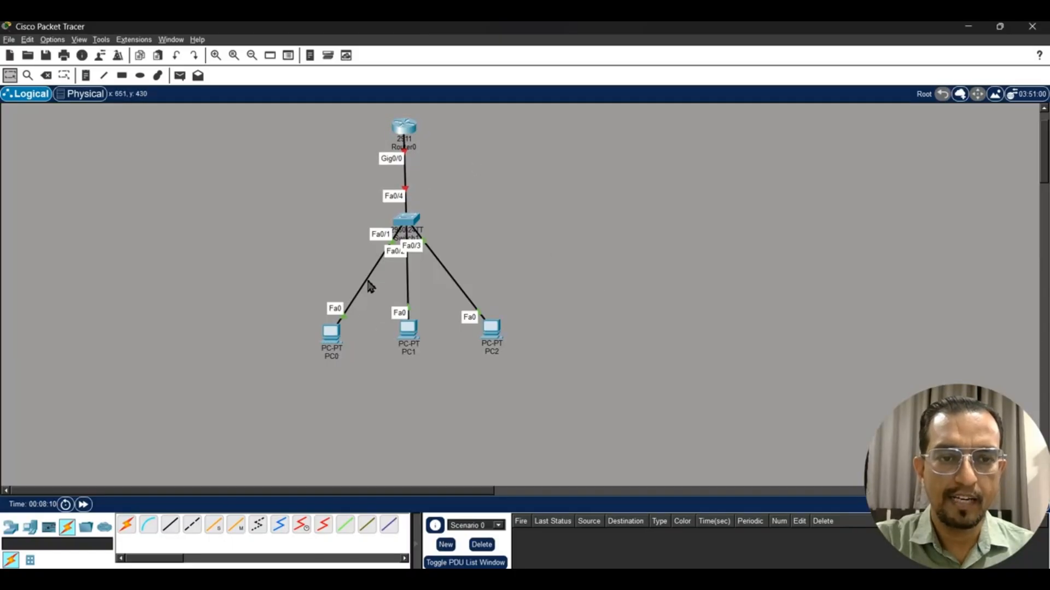
click(328, 338)
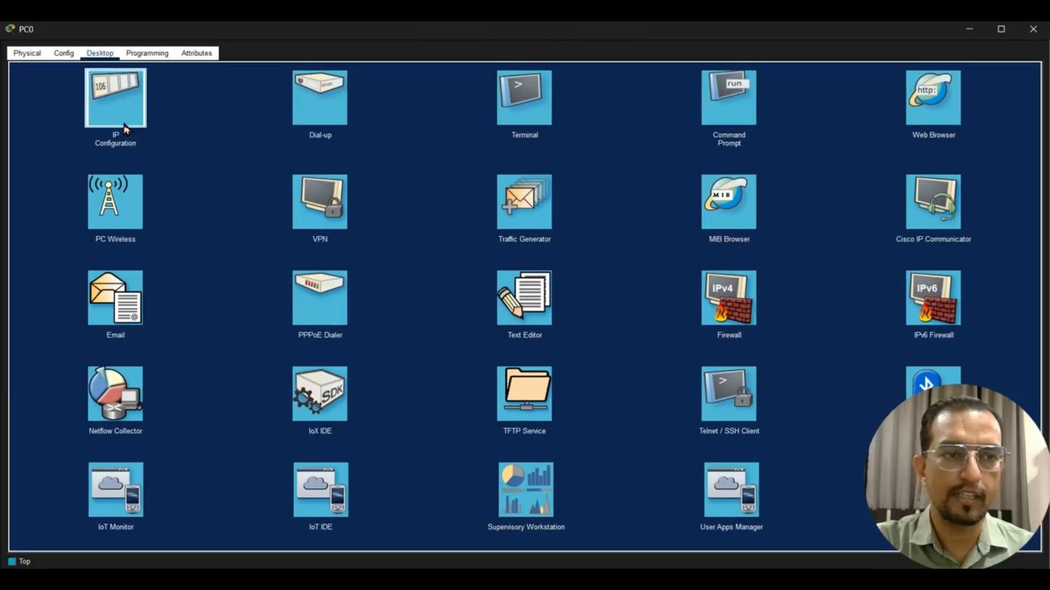
click(126, 129)
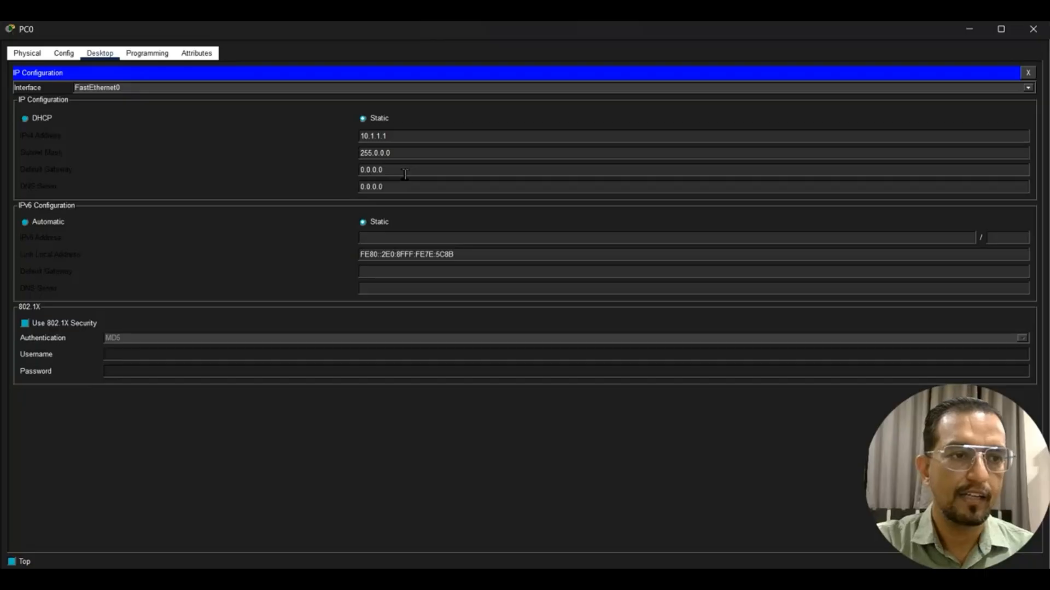
double_click(446, 168)
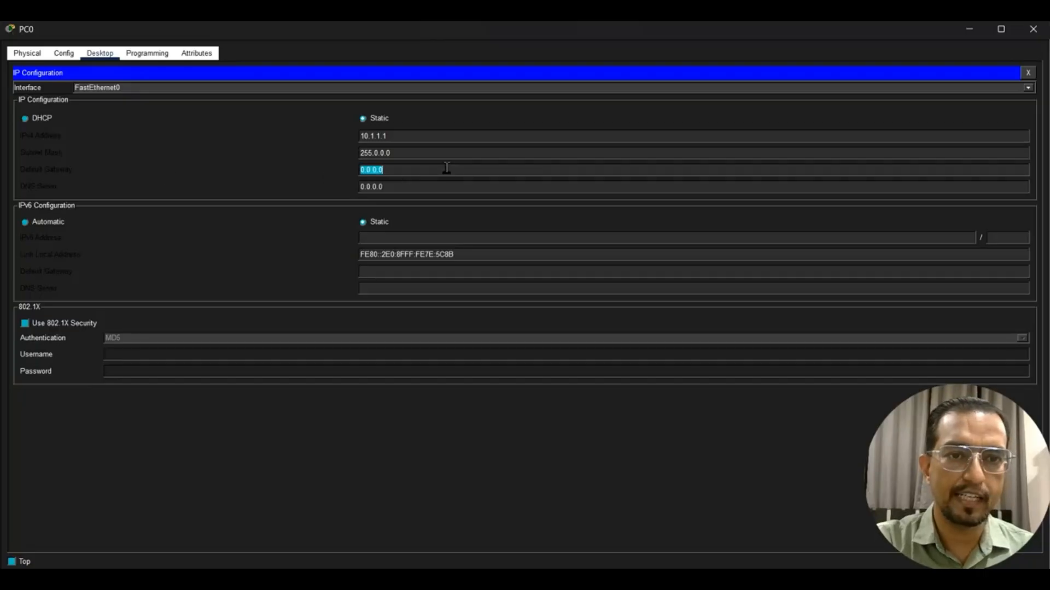
text(10.1.1.10)
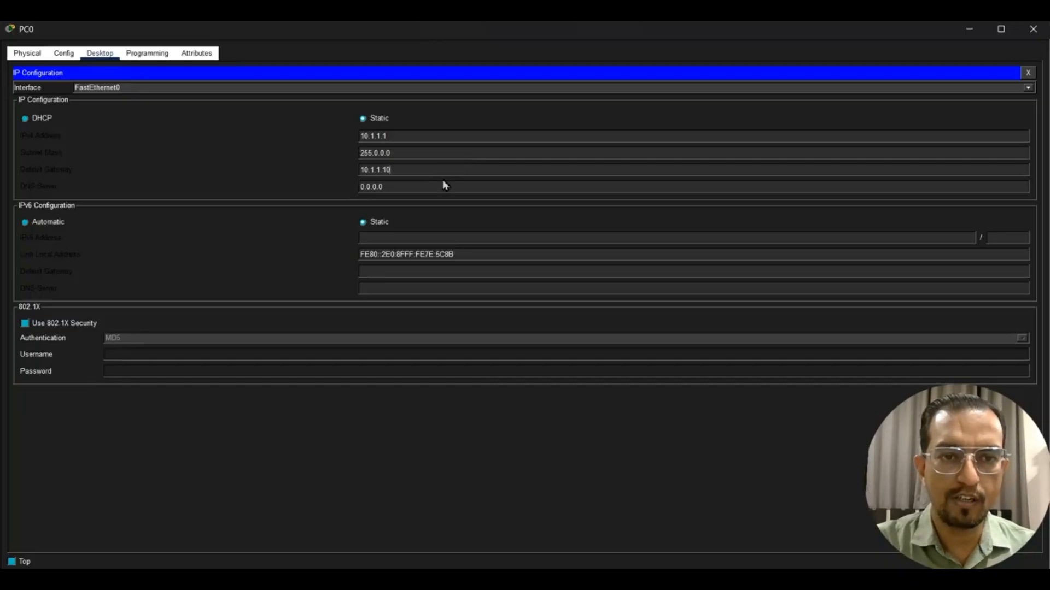
click(1033, 29)
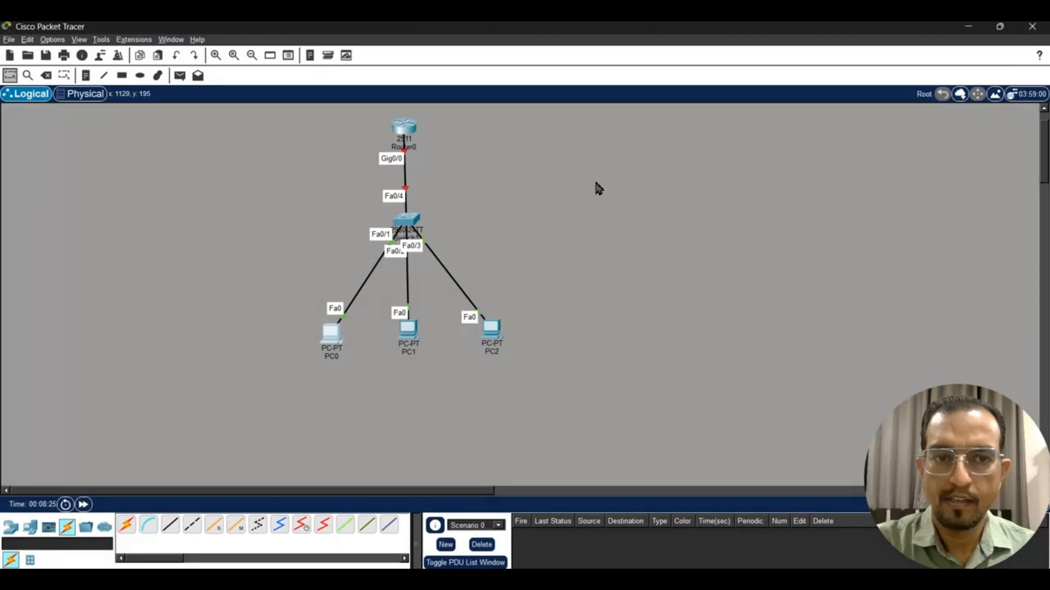
Step: Set PC1's default gateway to 20.1.1.10 and close its window
click(406, 338)
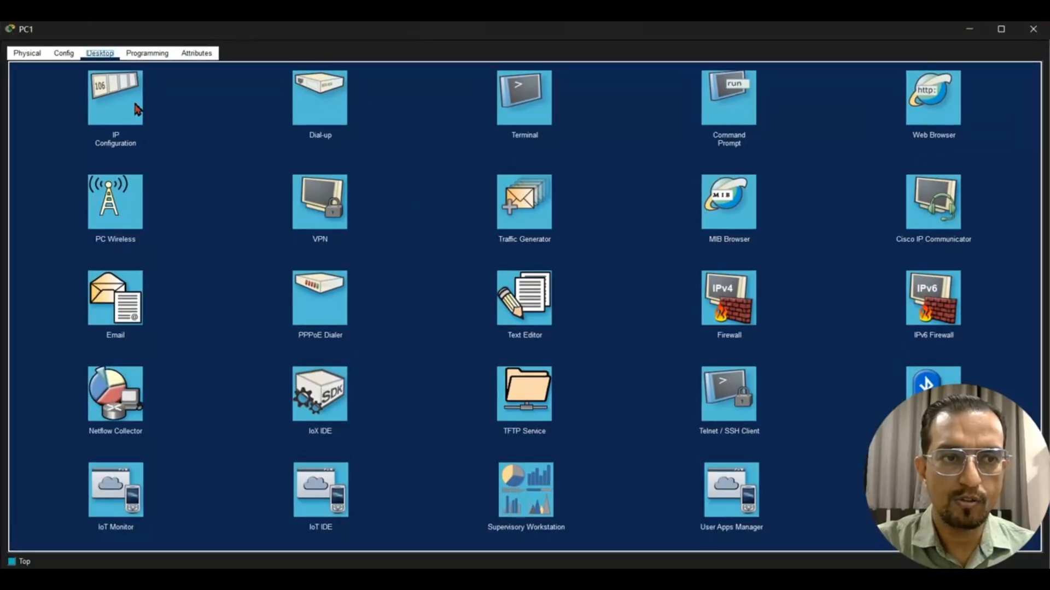
click(114, 93)
click(397, 172)
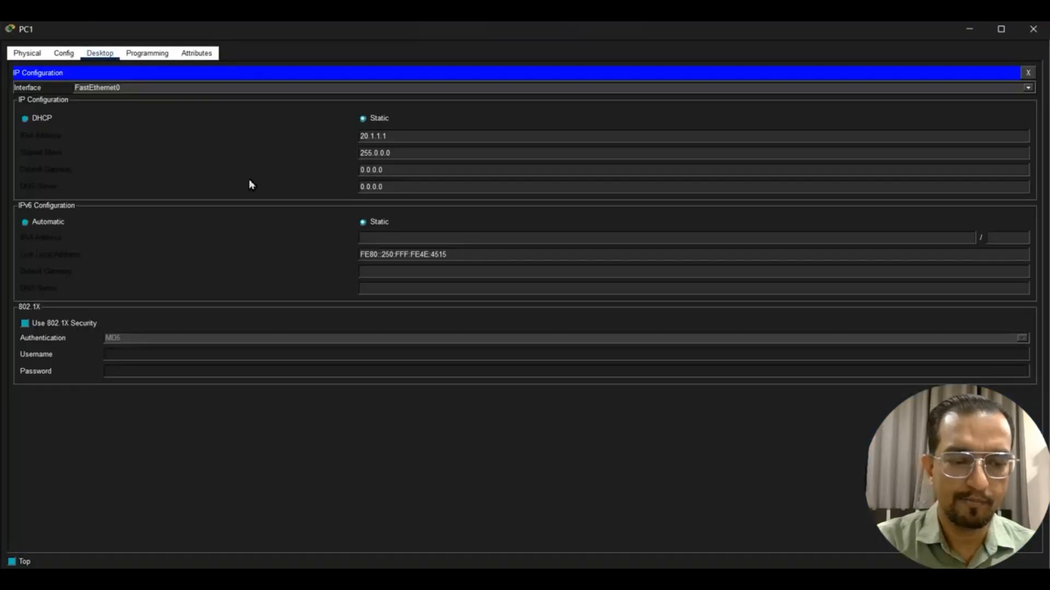
text(20.1.1)
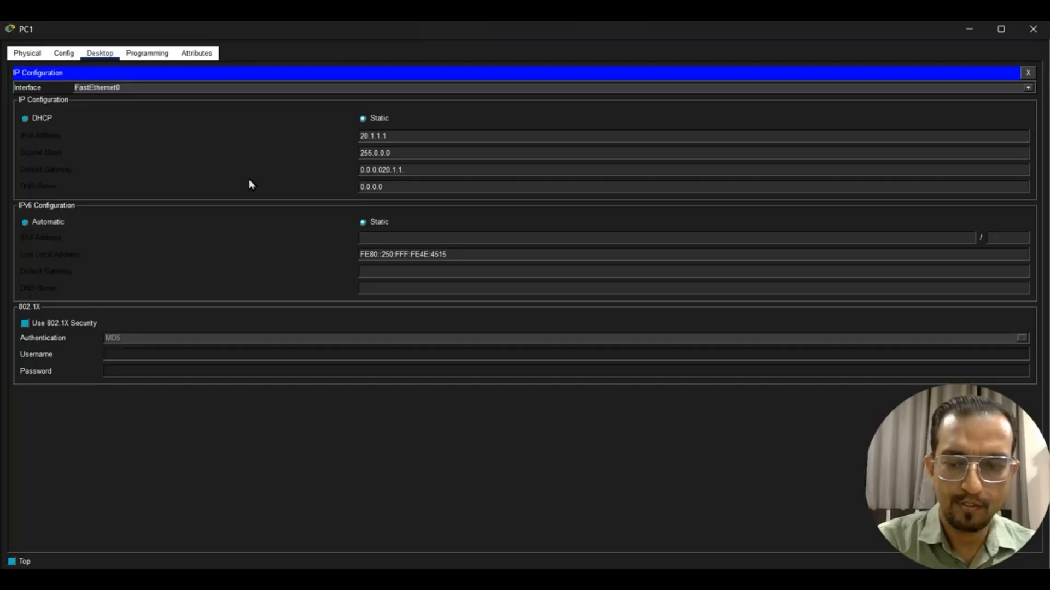
key(BackSpace)
key(BackSpace)
key(BackSpace)
key(BackSpace)
key(BackSpace)
key(BackSpace)
key(BackSpace)
key(BackSpace)
key(BackSpace)
key(BackSpace)
key(BackSpace)
key(BackSpace)
key(BackSpace)
text(20)
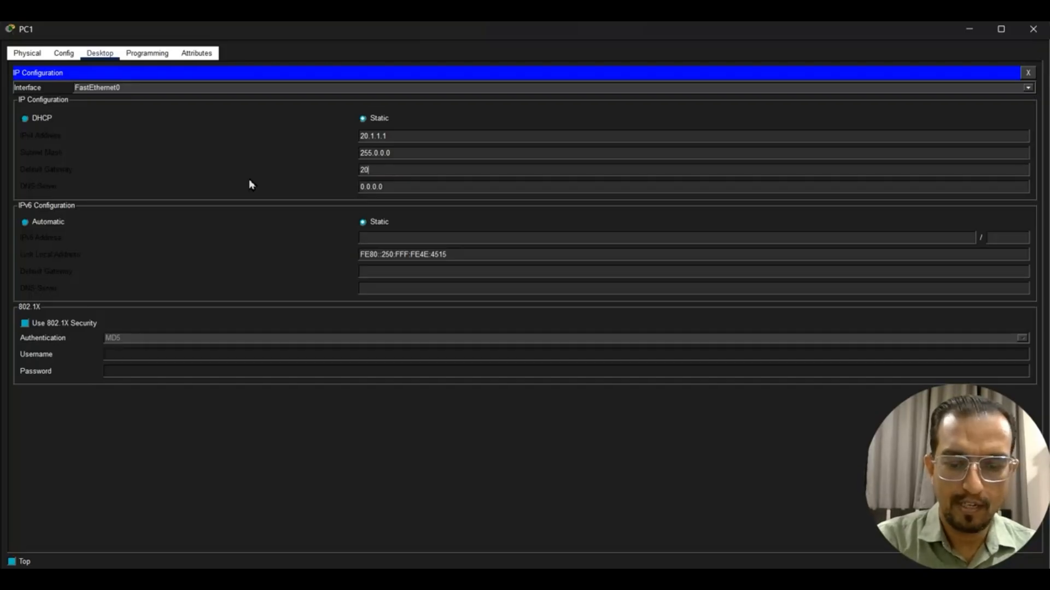
text(.1.1.10)
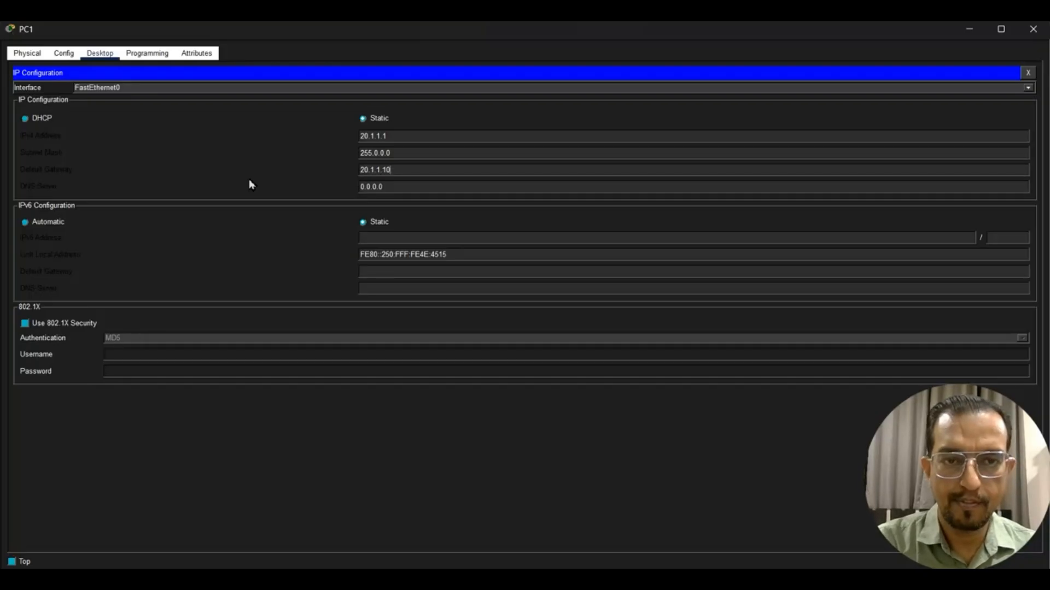
click(1032, 29)
Step: Set PC2's default gateway to 30.1.1.10 and close its window
click(490, 339)
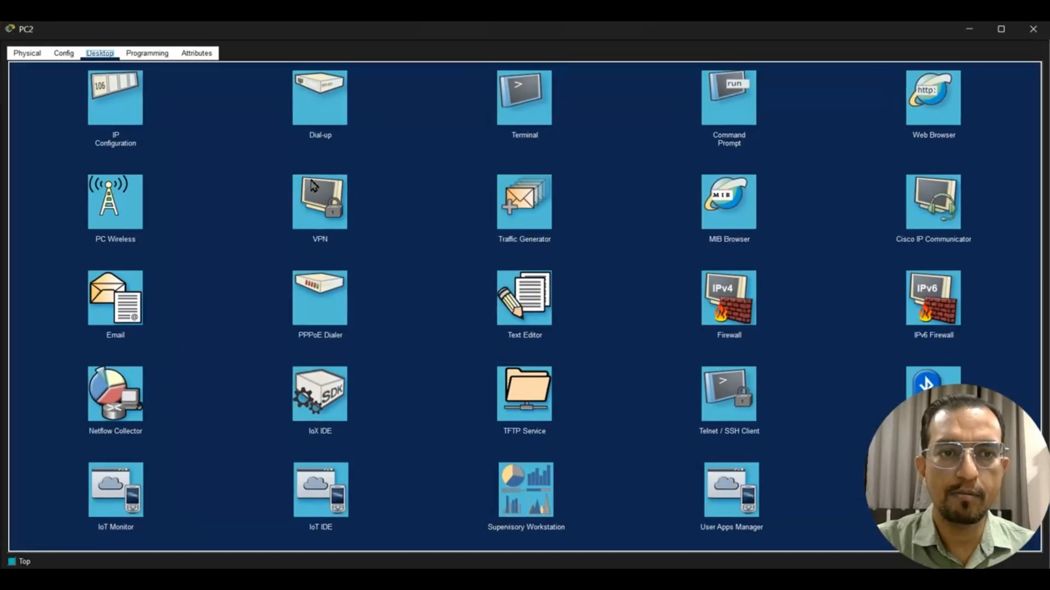
click(112, 96)
drag(401, 171, 253, 176)
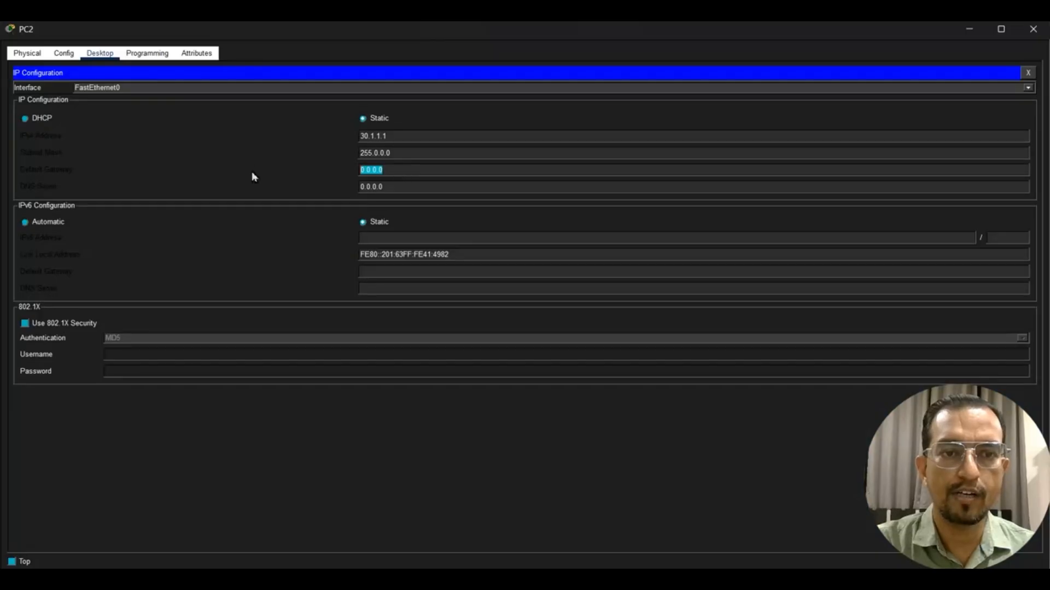
text(2)
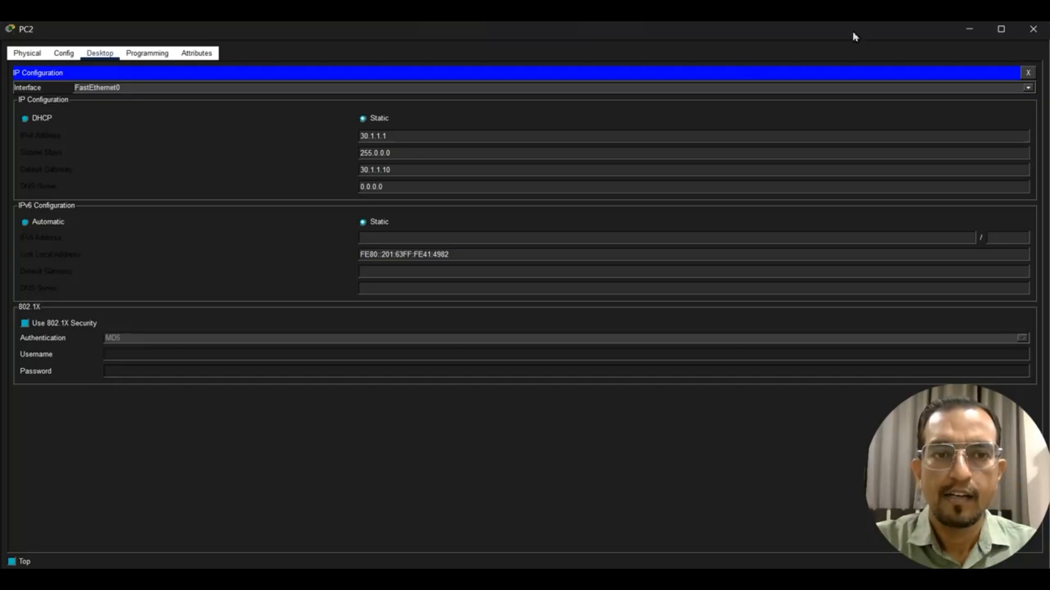
click(1032, 29)
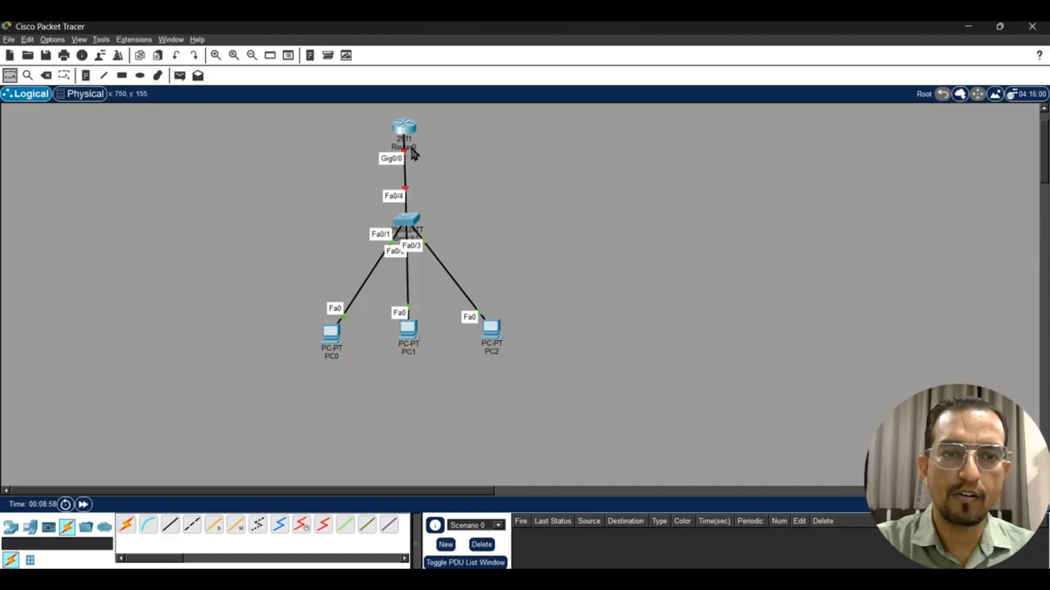
Step: Enlarge the topology and move Router0 slightly down, closer to the switch
scroll(428, 171, up, 2)
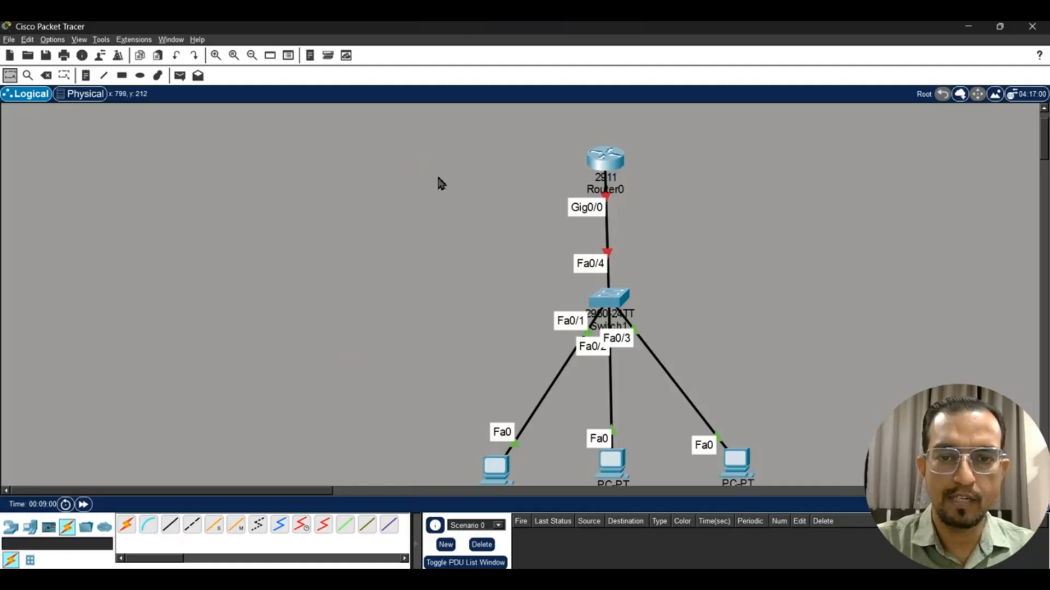
scroll(440, 183, down, 2)
scroll(494, 192, up, 2)
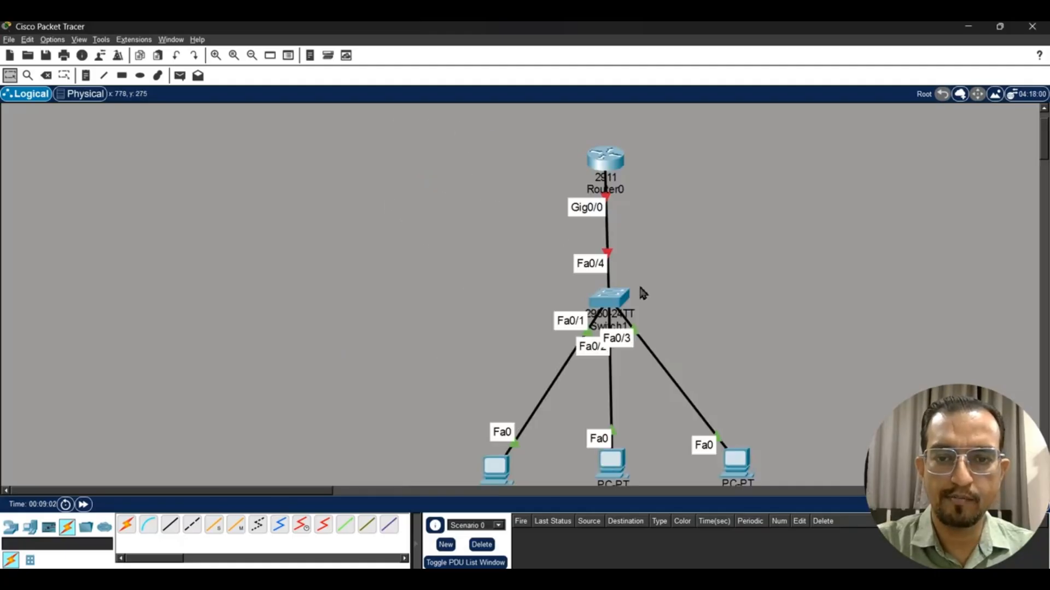
scroll(691, 264, down, 2)
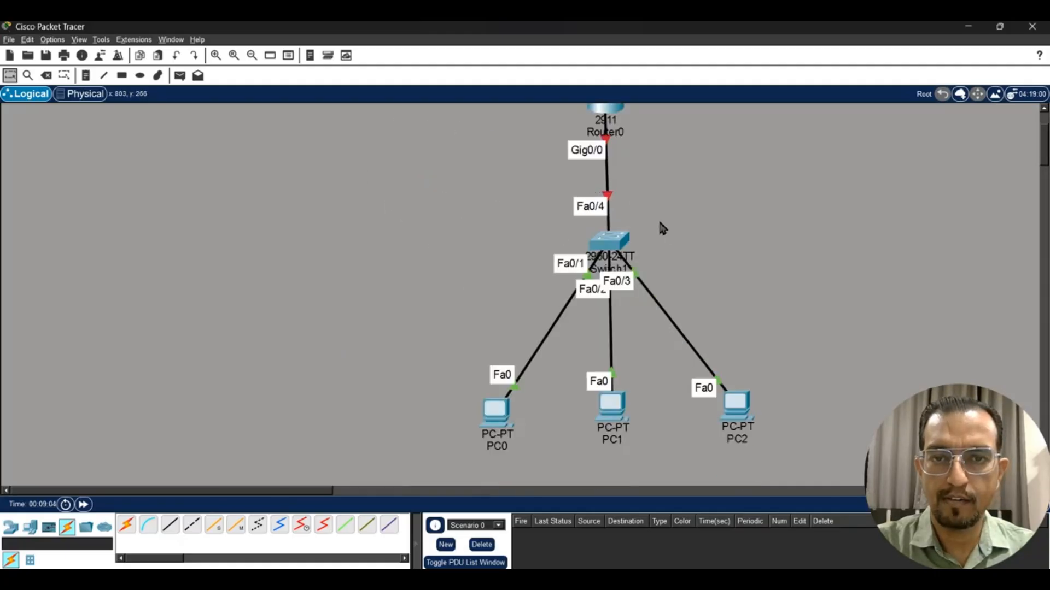
drag(600, 108, 600, 124)
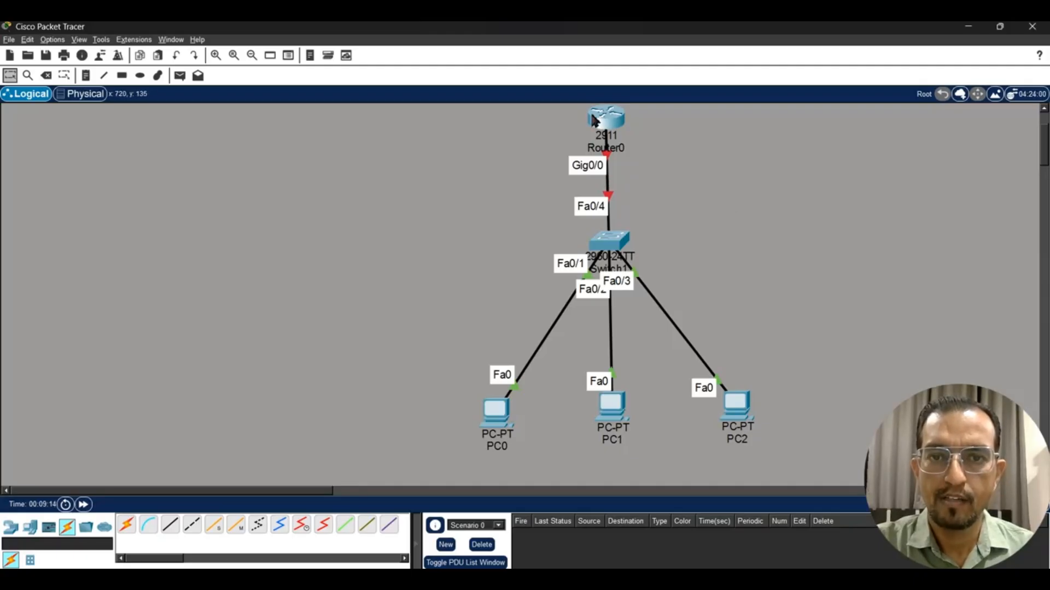
Step: Open Router0's command line and enter privileged EXEC mode with the en command
click(610, 123)
click(469, 447)
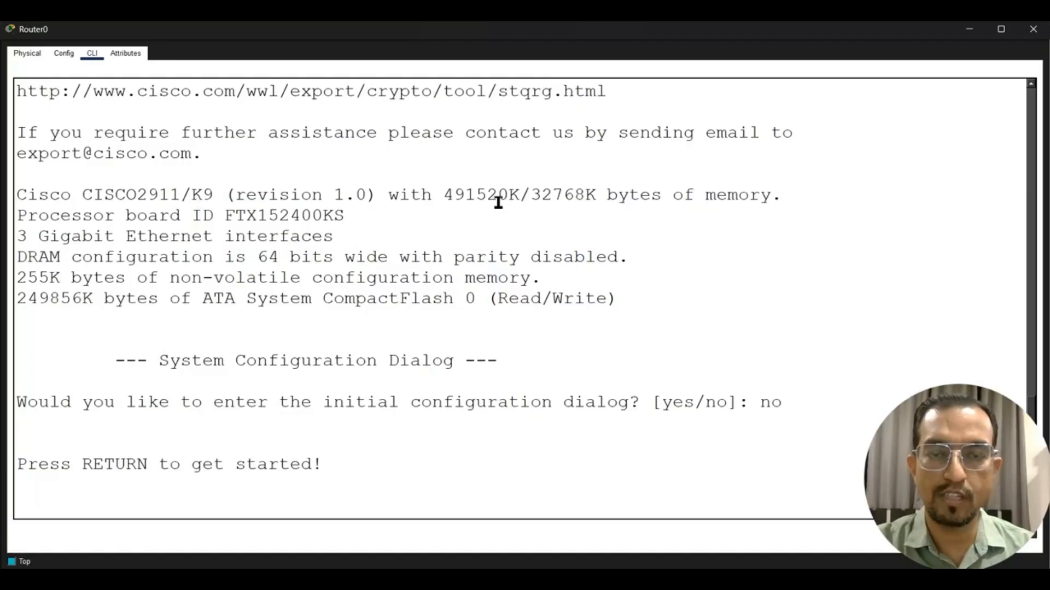
key(alt+Tab)
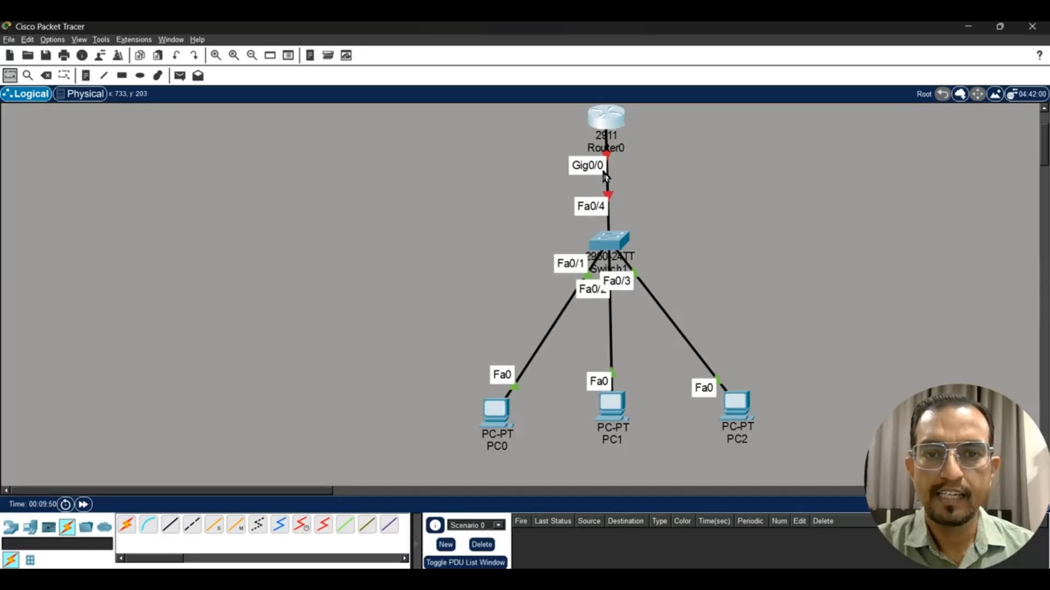
key(alt+Tab)
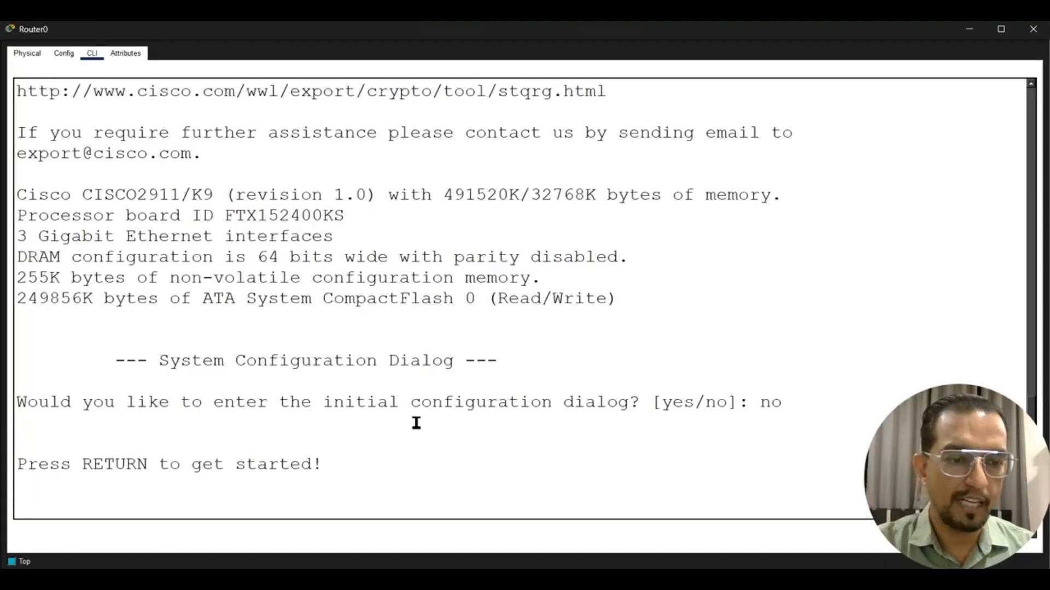
key(Return)
key(Return)
key(Return)
text(en)
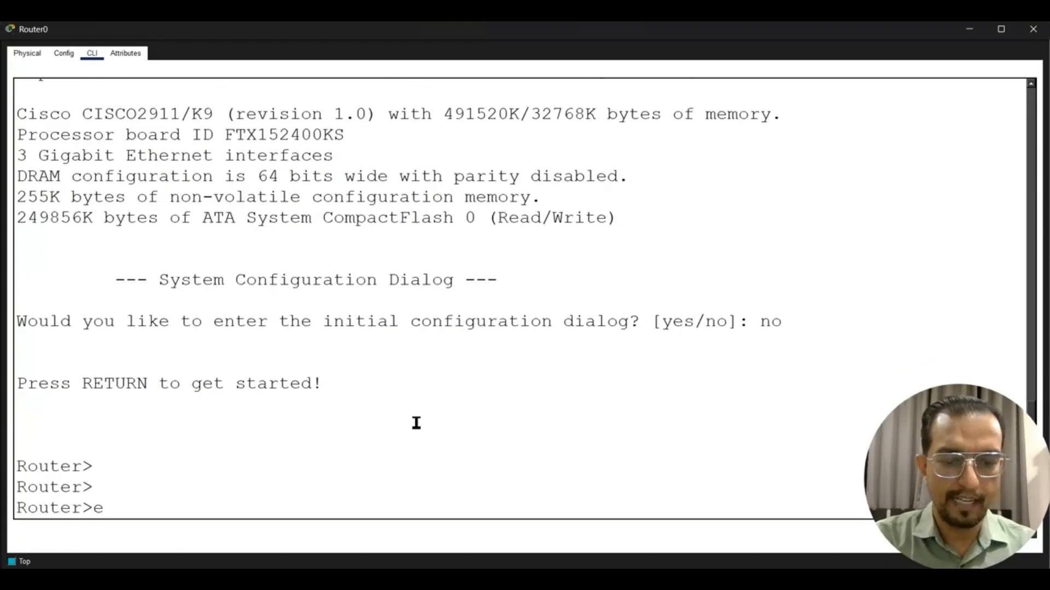
key(BackSpace)
text(n)
key(Return)
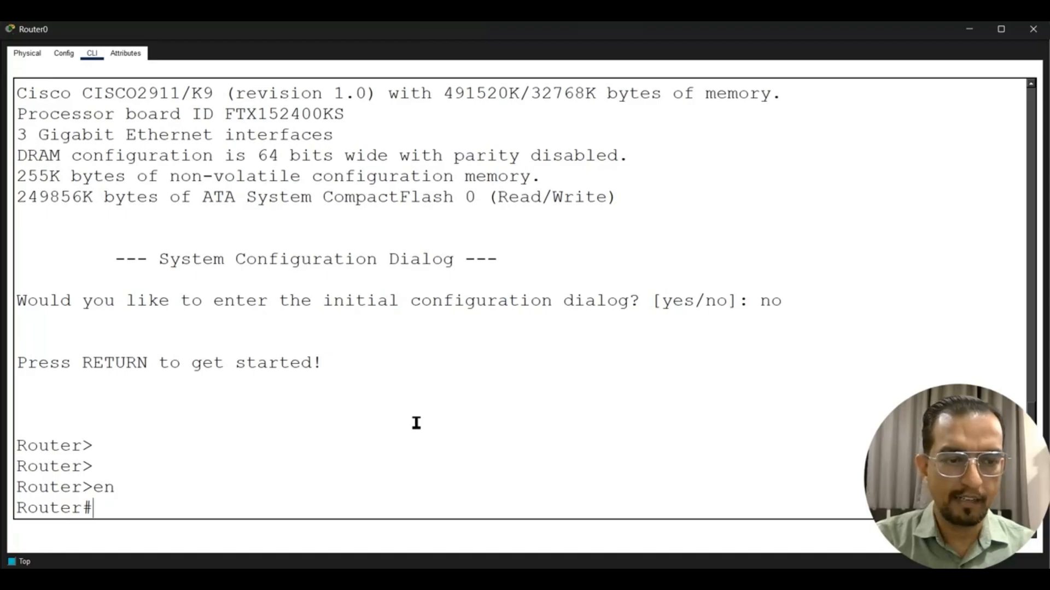
Step: Enter global configuration mode with conf t and open the router's interface with int g 0/0
text(conf t)
key(Return)
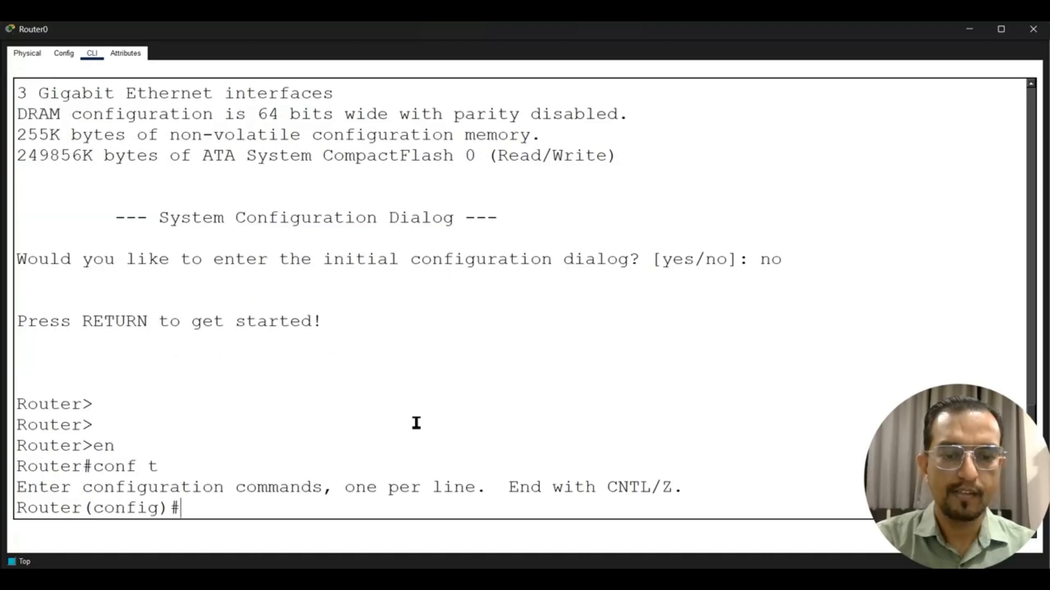
text(int g 0/0)
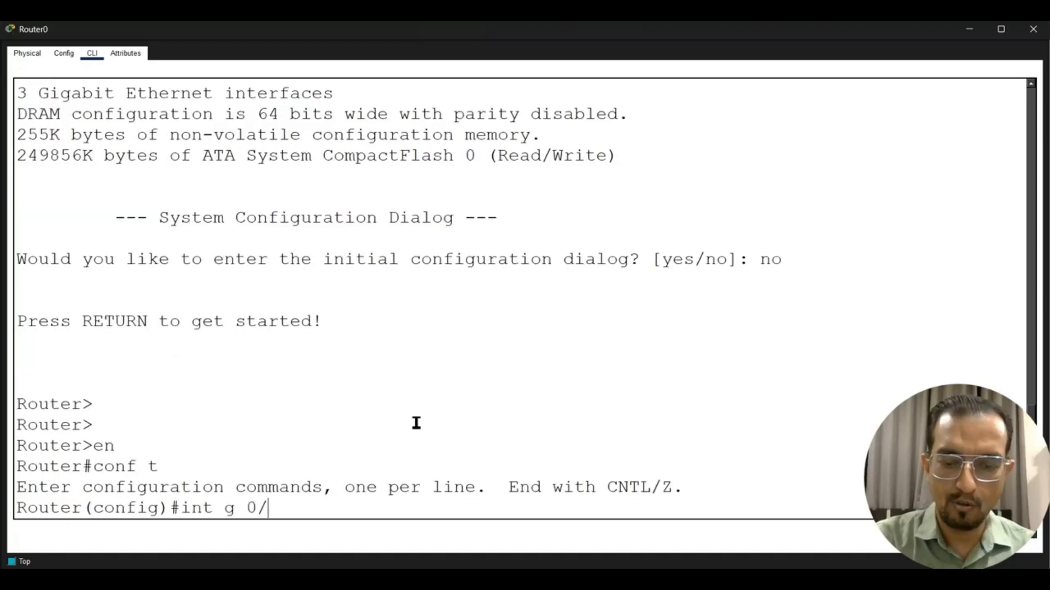
key(Return)
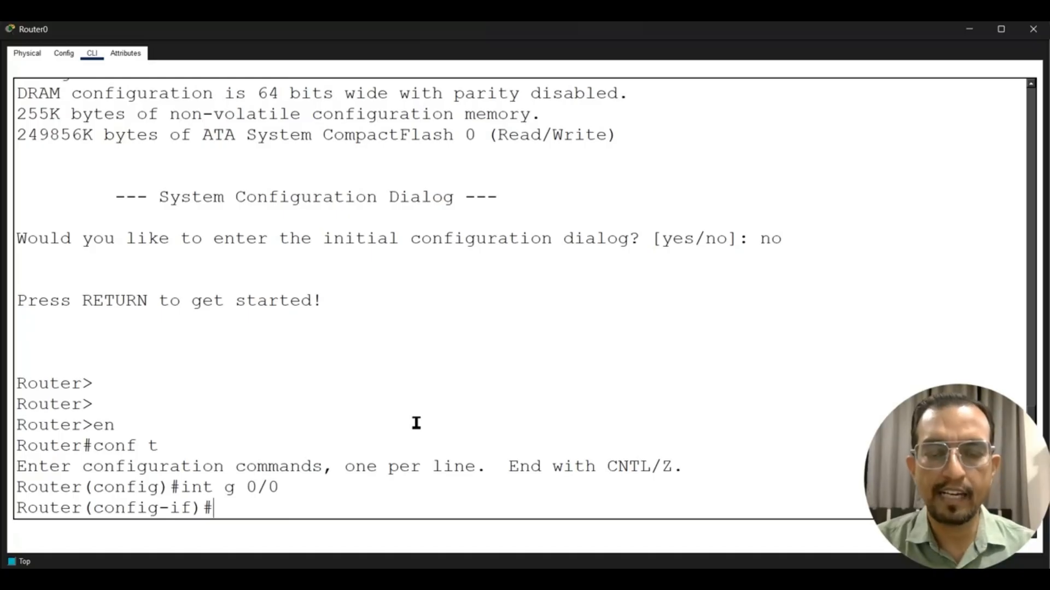
Step: Enable the router's interface g 0/0 with the no shut command
text(no shut)
key(Return)
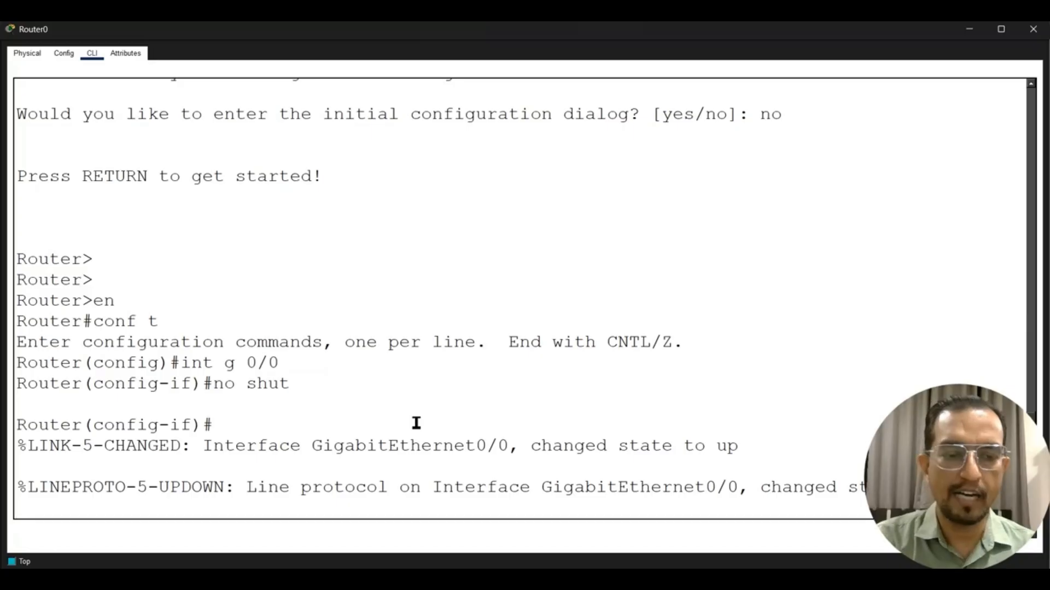
key(Return)
key(Return)
Step: Create subinterface 10 on the router's first Gigabit interface with int g 0/0.10
text(in)
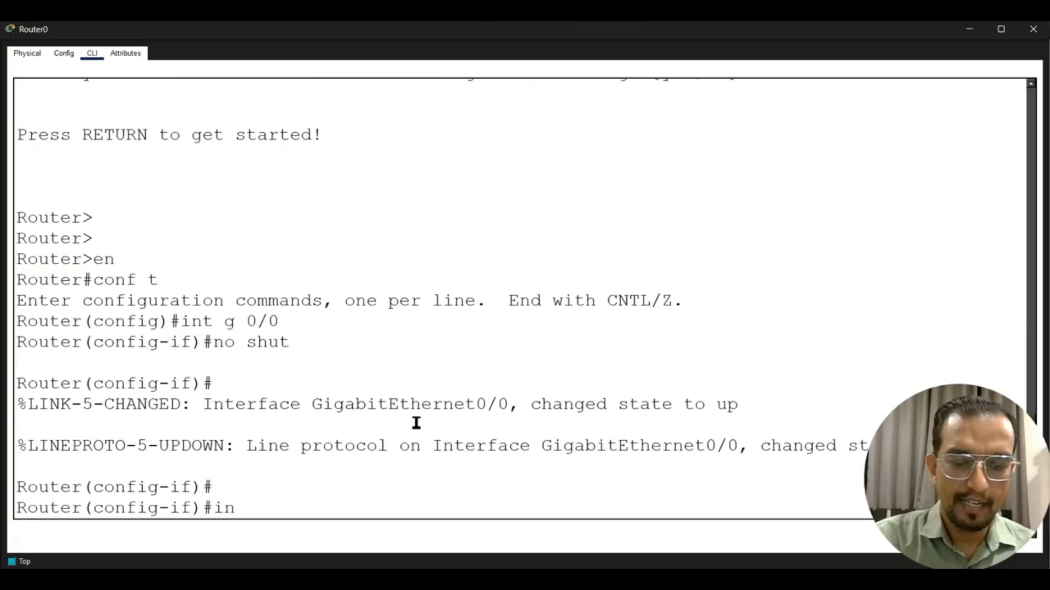
text(t g 0/)
text(0.10)
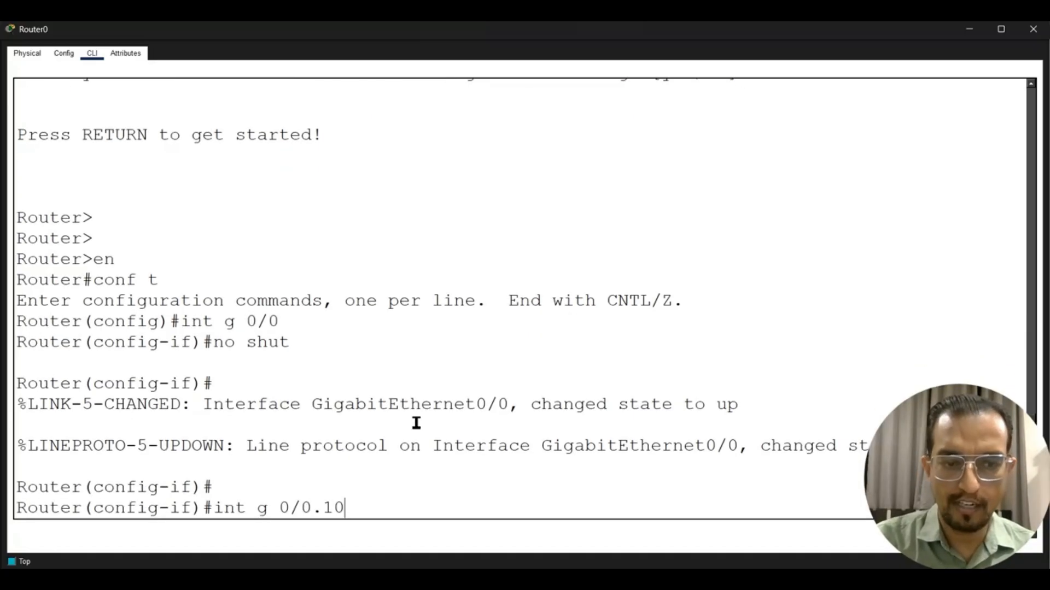
key(Return)
key(Return)
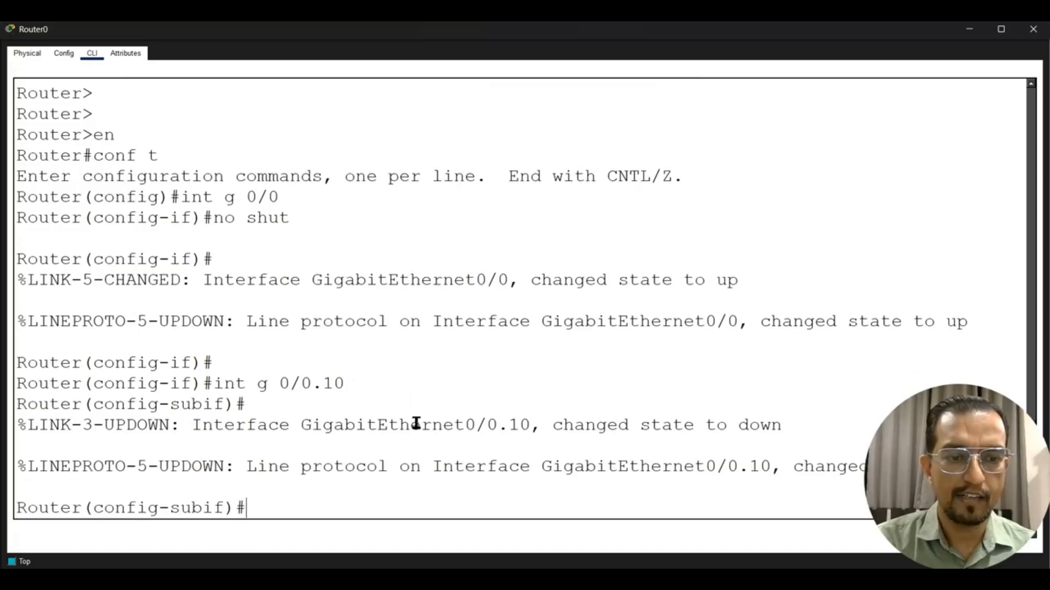
Step: Try to assign IP address 10.1.1.10 with mask 255.0.0.0 to subinterface g 0/0.10
text(ip)
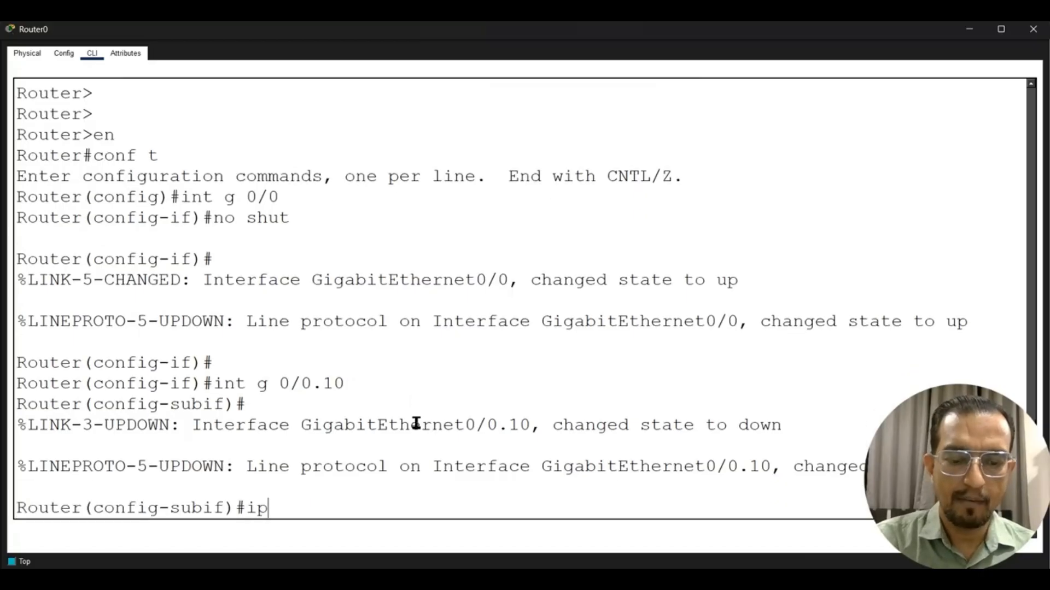
text( add 10.1.1.10)
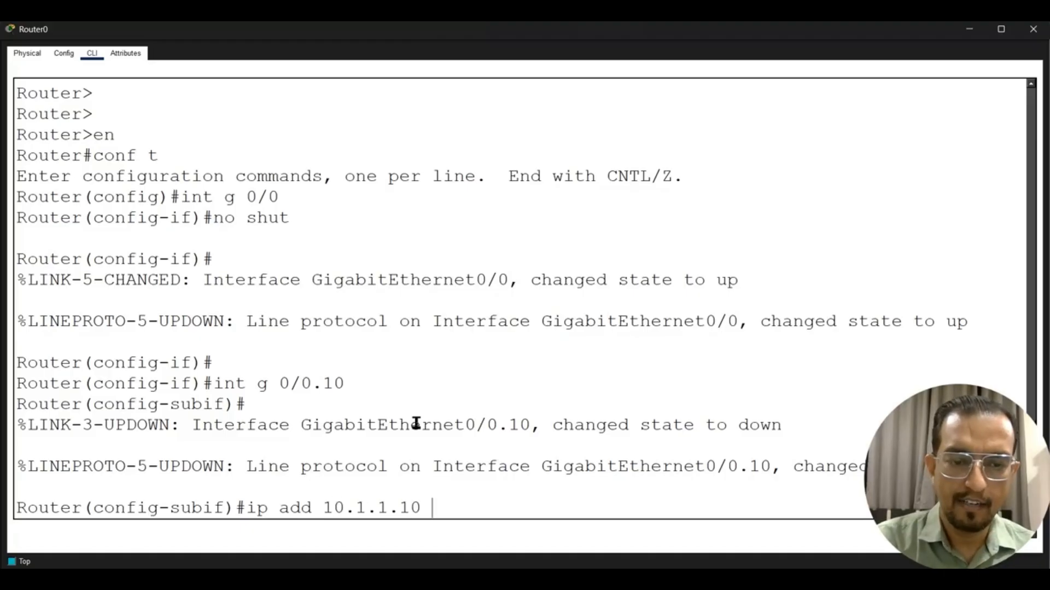
text( 255.0.0.0)
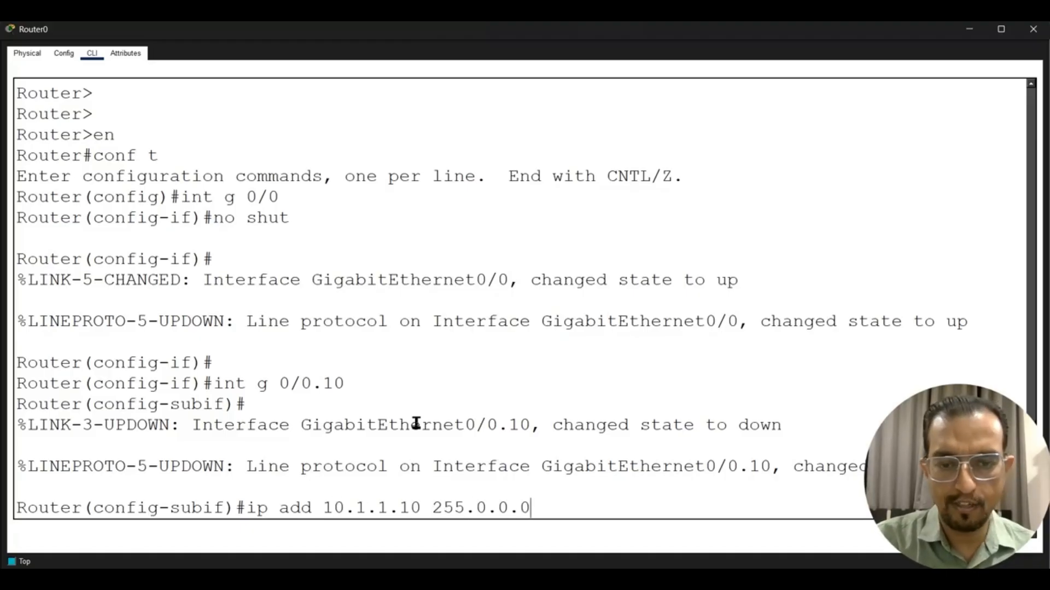
key(Return)
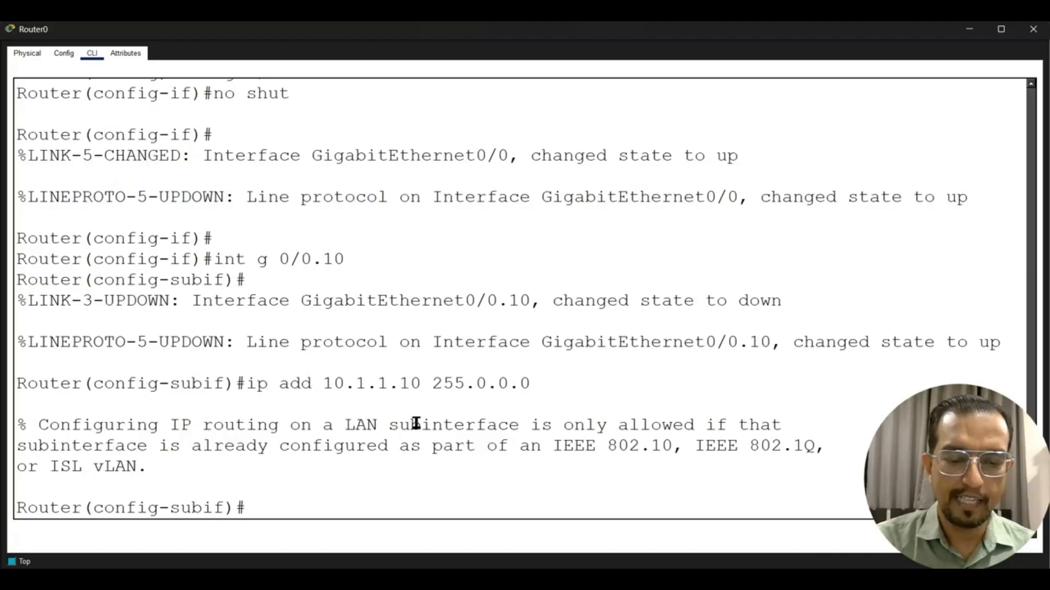
Step: Set 802.1Q encapsulation for VLAN 10 on subinterface g 0/0.10 with encapsulation dot1Q 10
text(encap)
key(Tab)
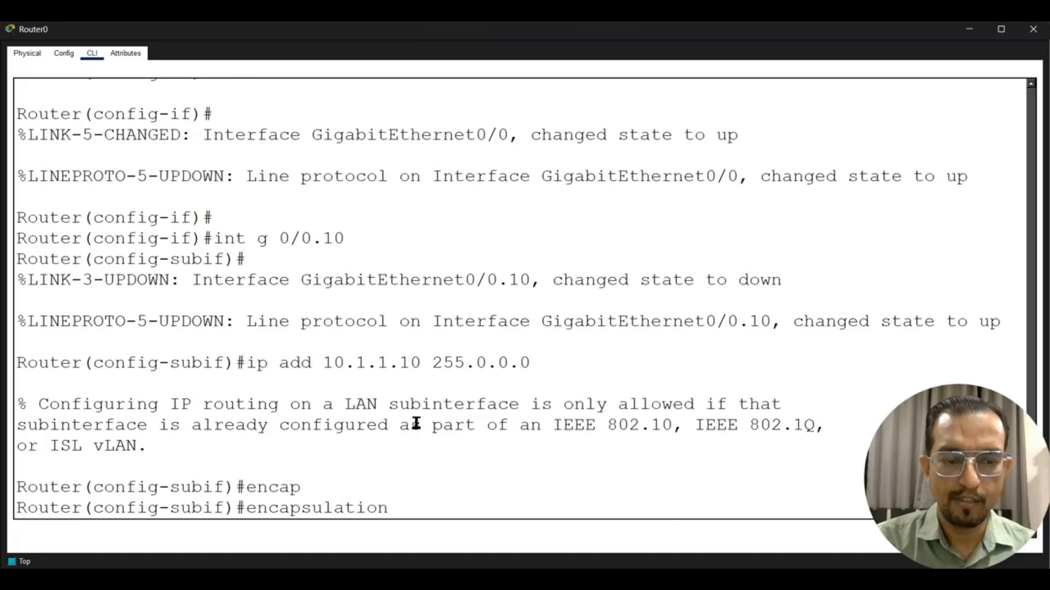
text(dpo)
key(BackSpace)
key(BackSpace)
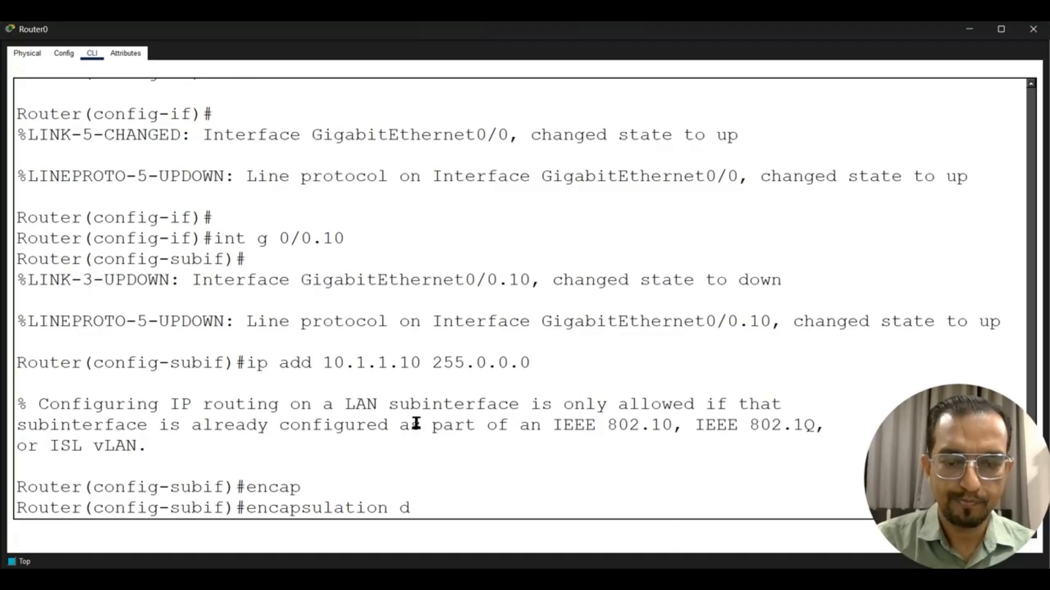
text(ot)
key(Tab)
text(10)
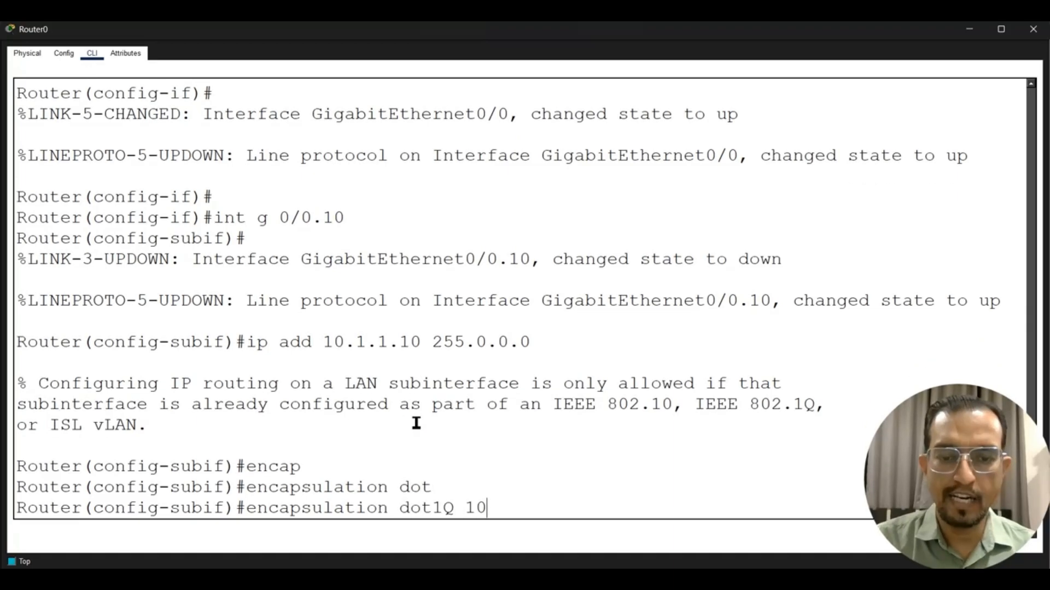
key(Return)
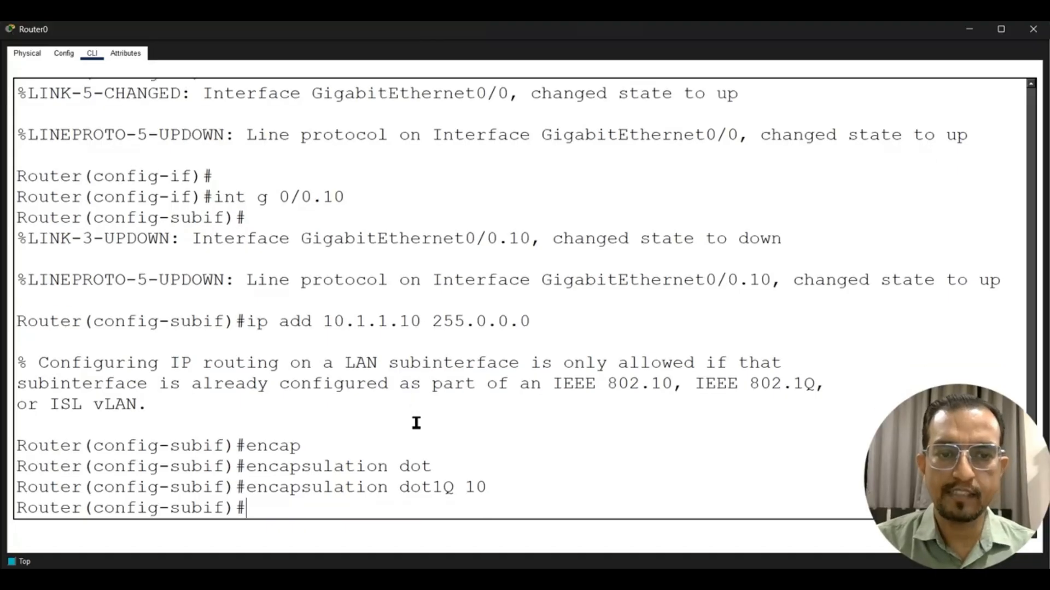
Step: Enable the subinterface with no shut and exit back to privileged EXEC mode
text(no shut)
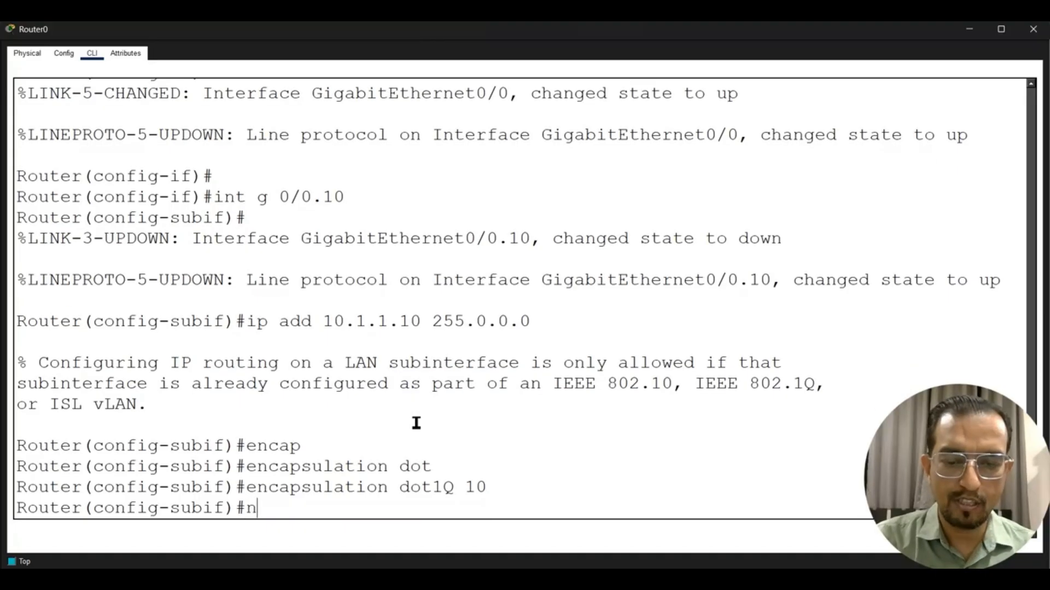
key(Return)
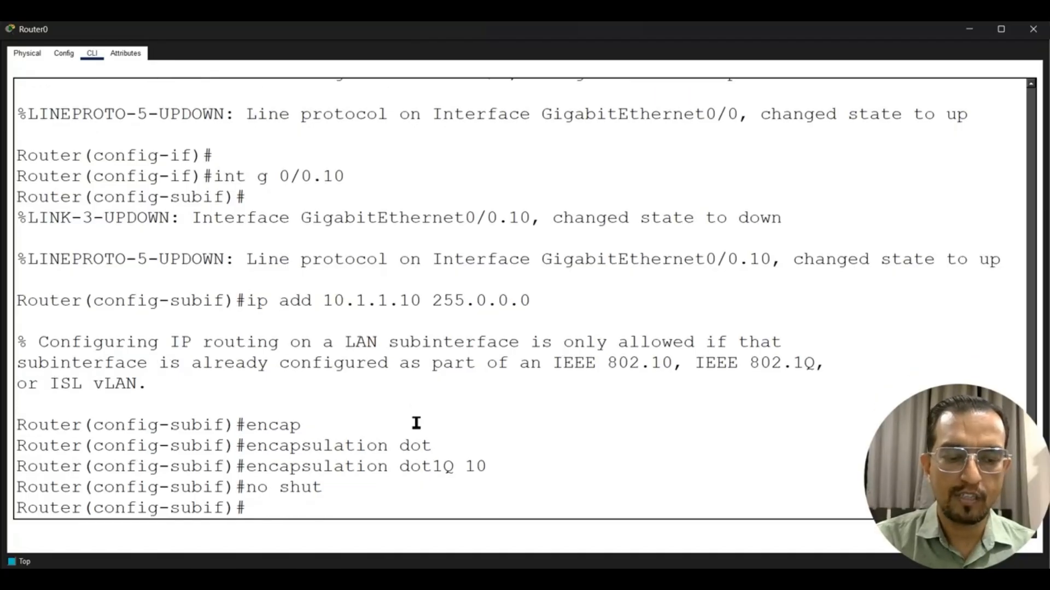
text(exit)
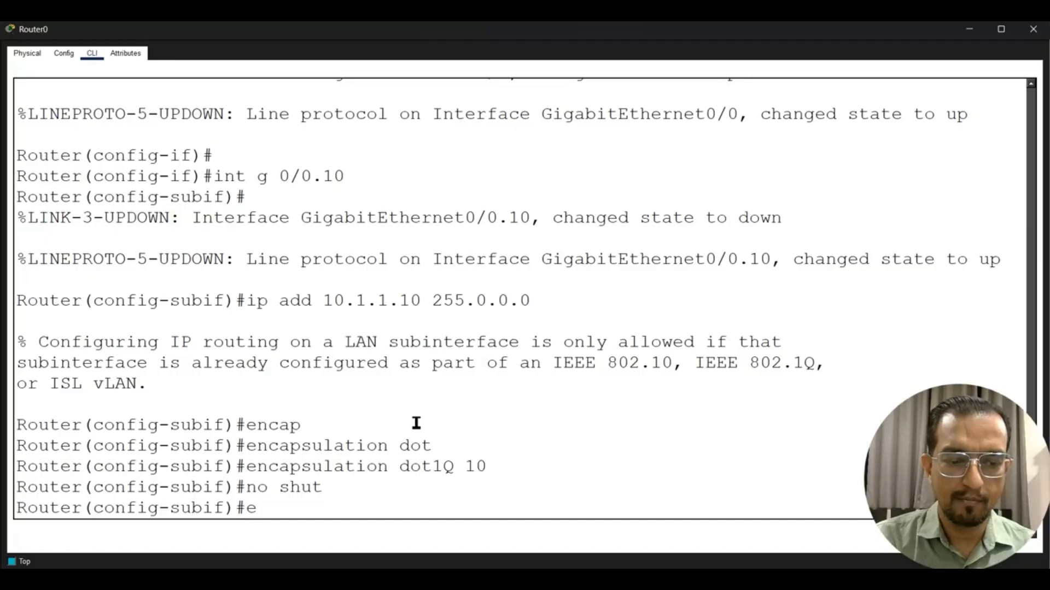
key(Return)
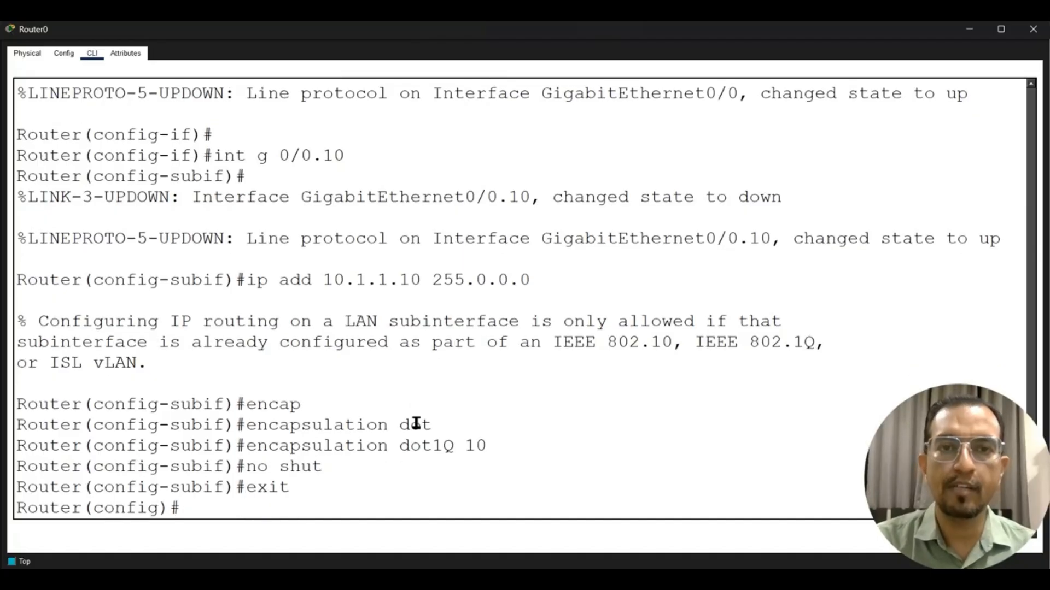
text(exit)
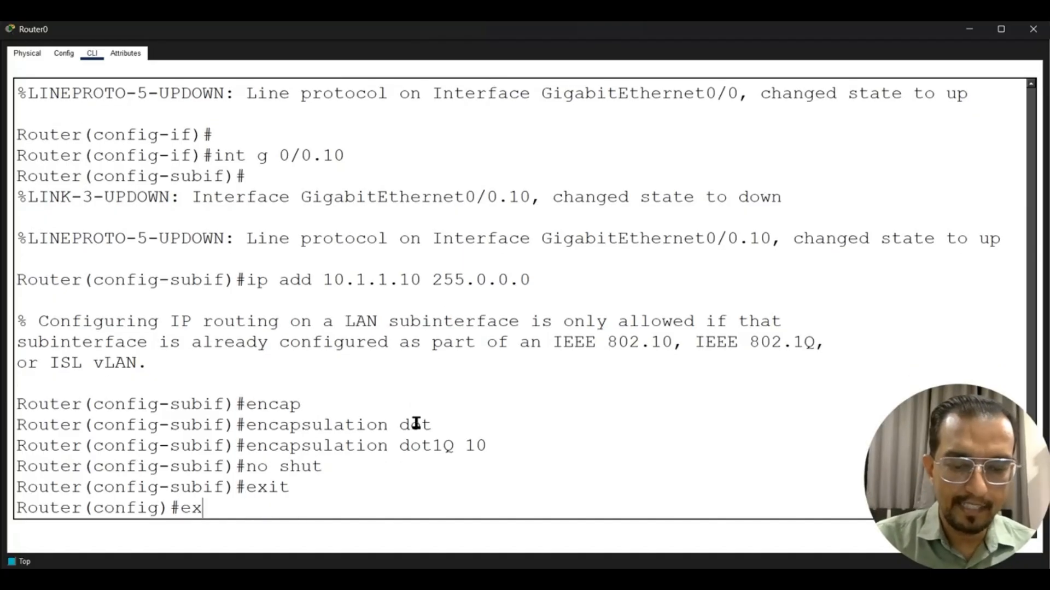
key(Return)
key(Return)
key(Return)
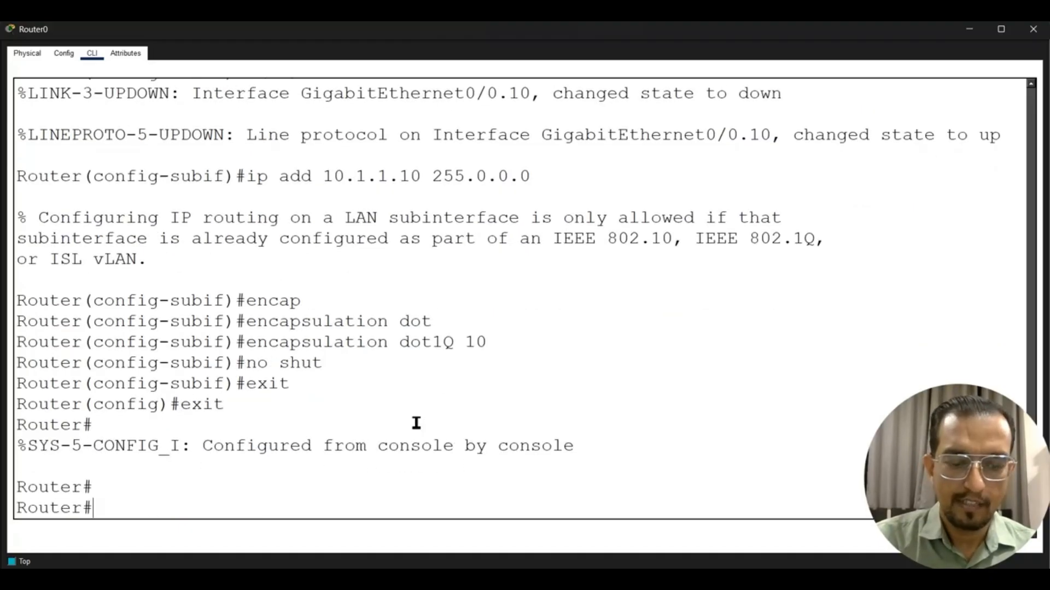
Step: Display the interface summary with sh ip int brief and check the IP address entry of subinterface 0/0.10
text(sh ip int)
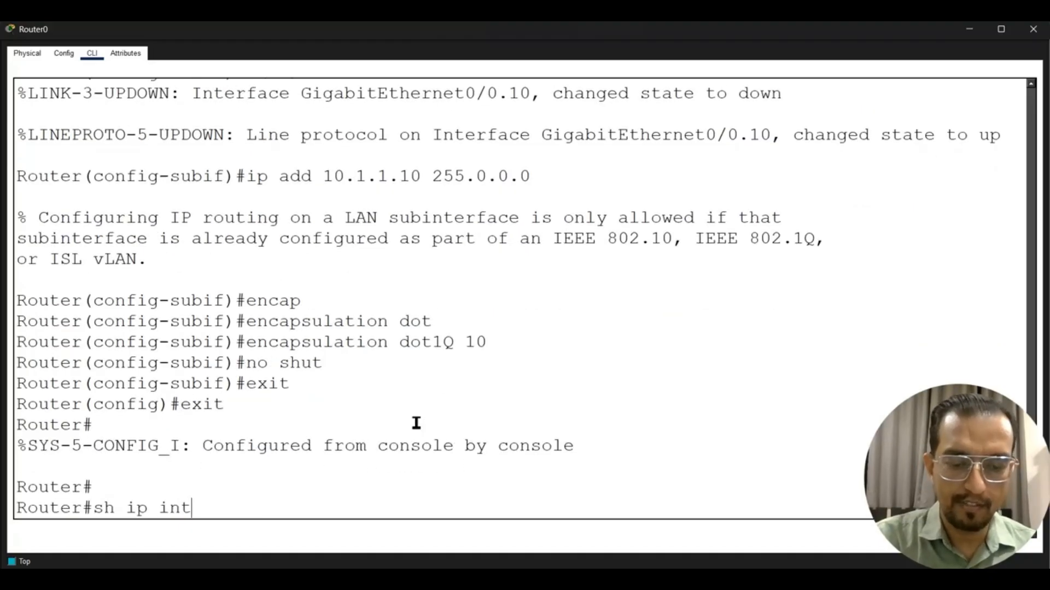
text( brief)
key(Return)
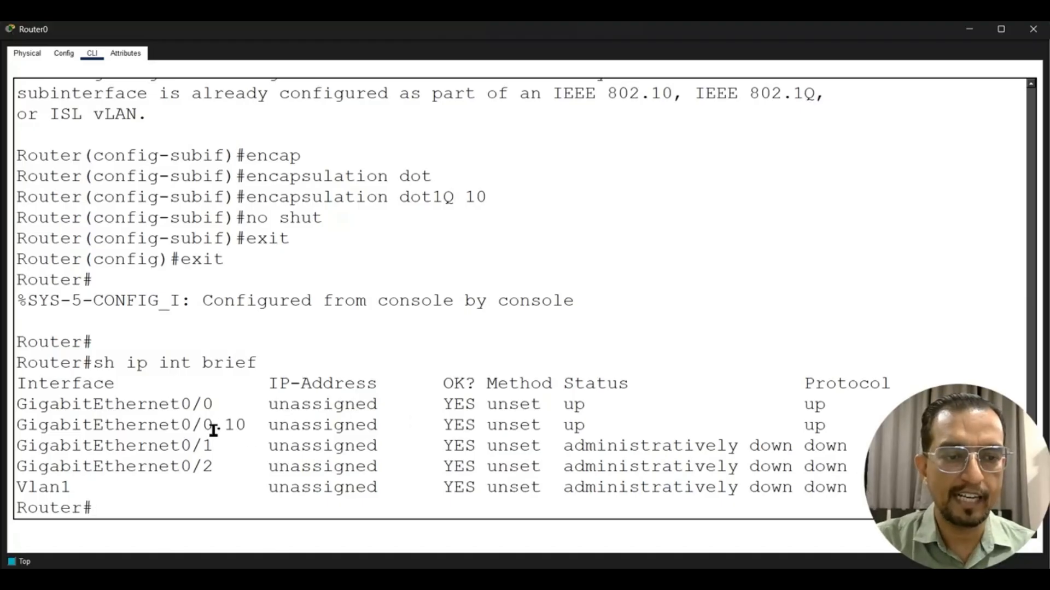
drag(213, 428, 389, 432)
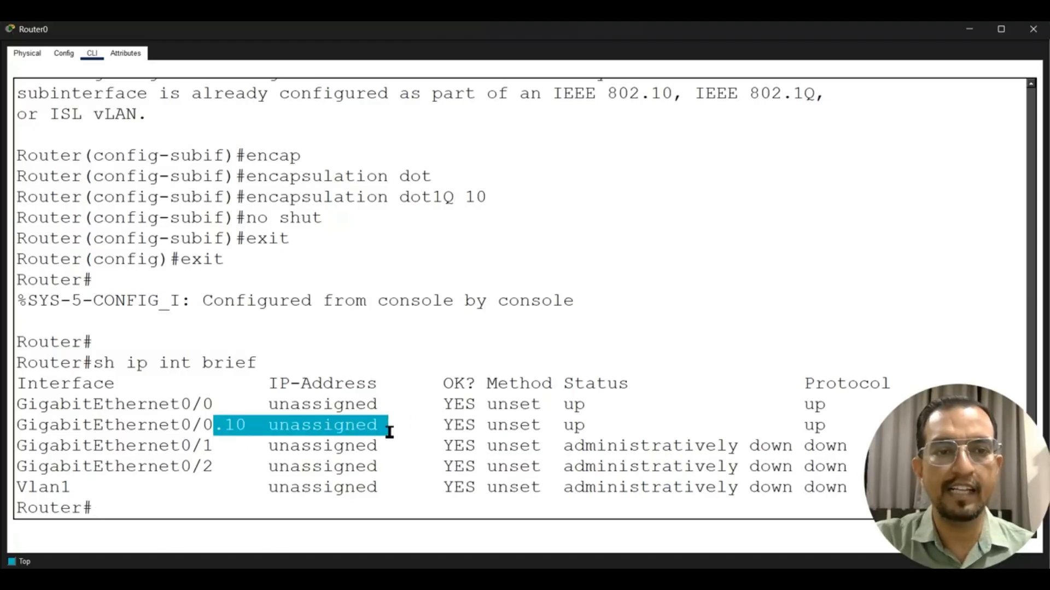
scroll(410, 450, up, 2)
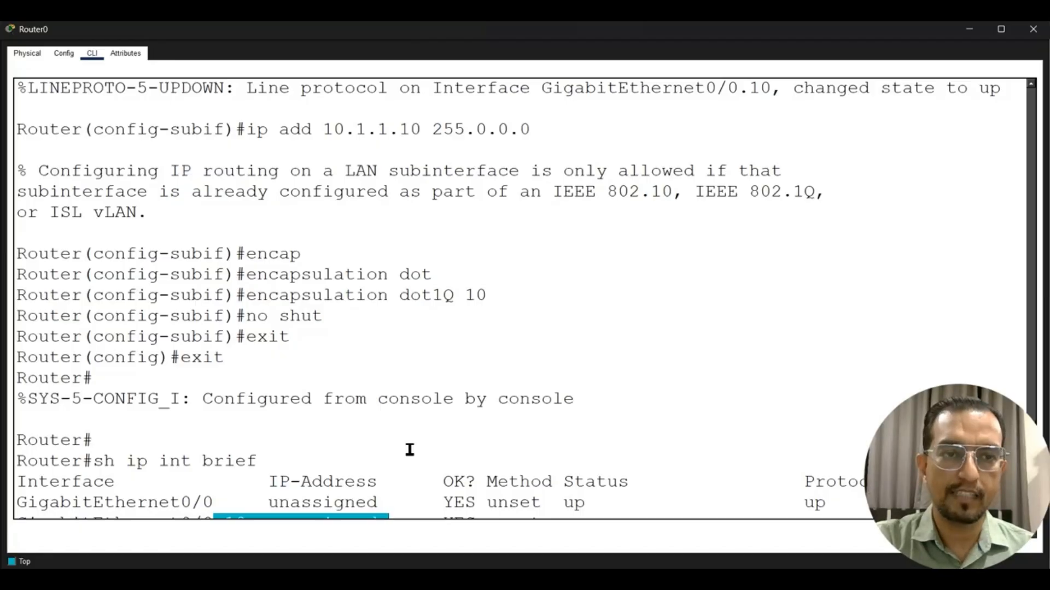
scroll(410, 450, down, 2)
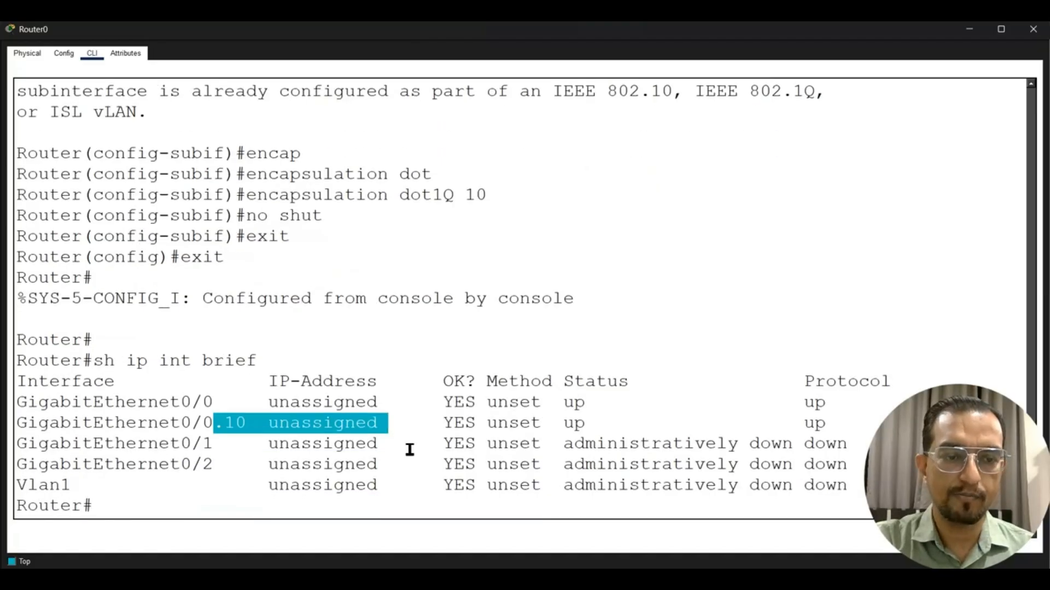
Step: Enter the router's global configuration mode again with conf t
click(370, 503)
text(conf t)
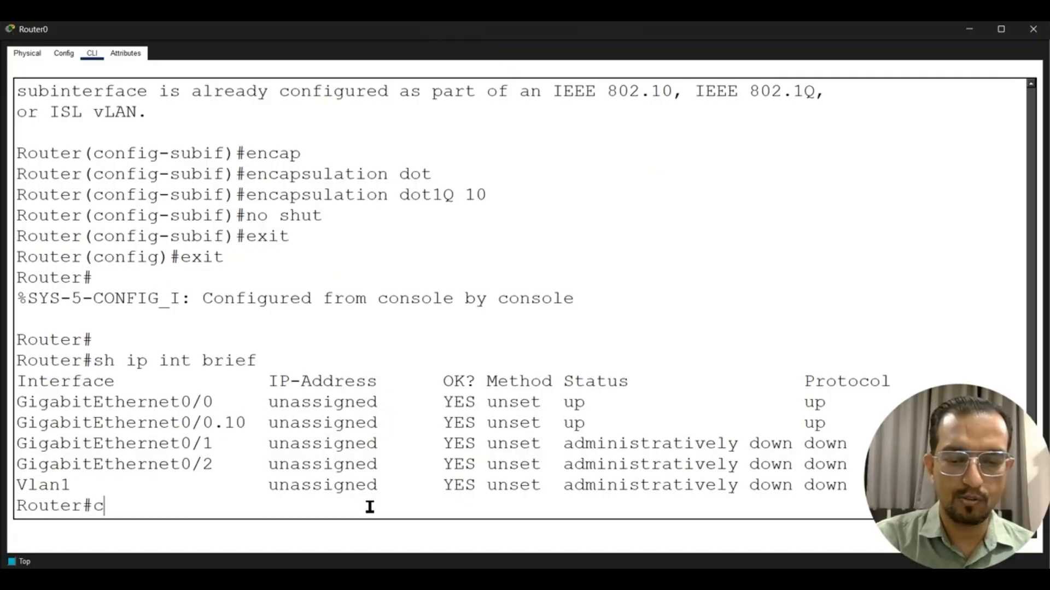
key(Return)
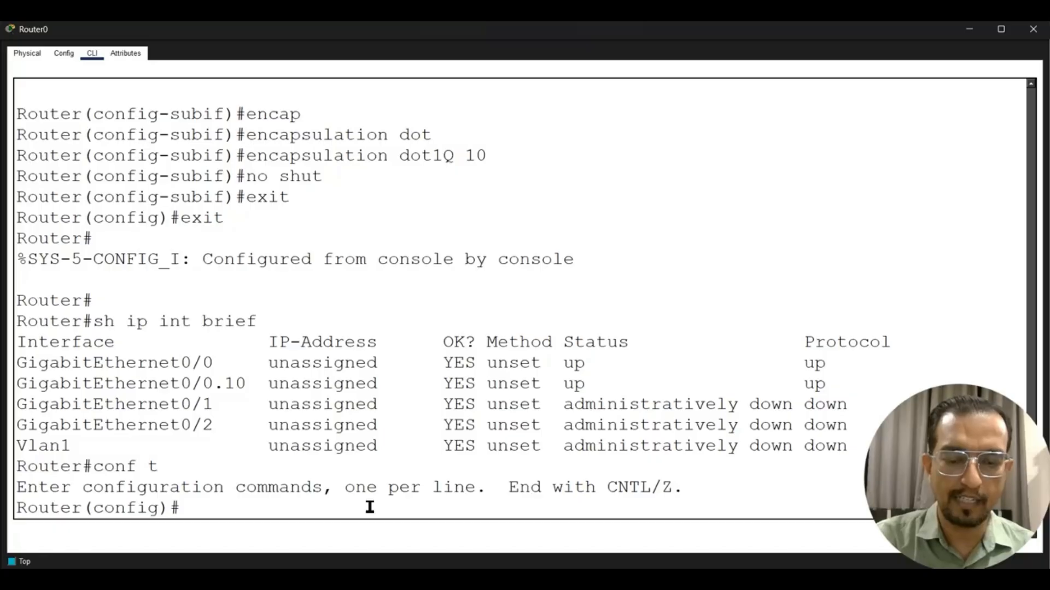
text(in)
key(BackSpace)
key(BackSpace)
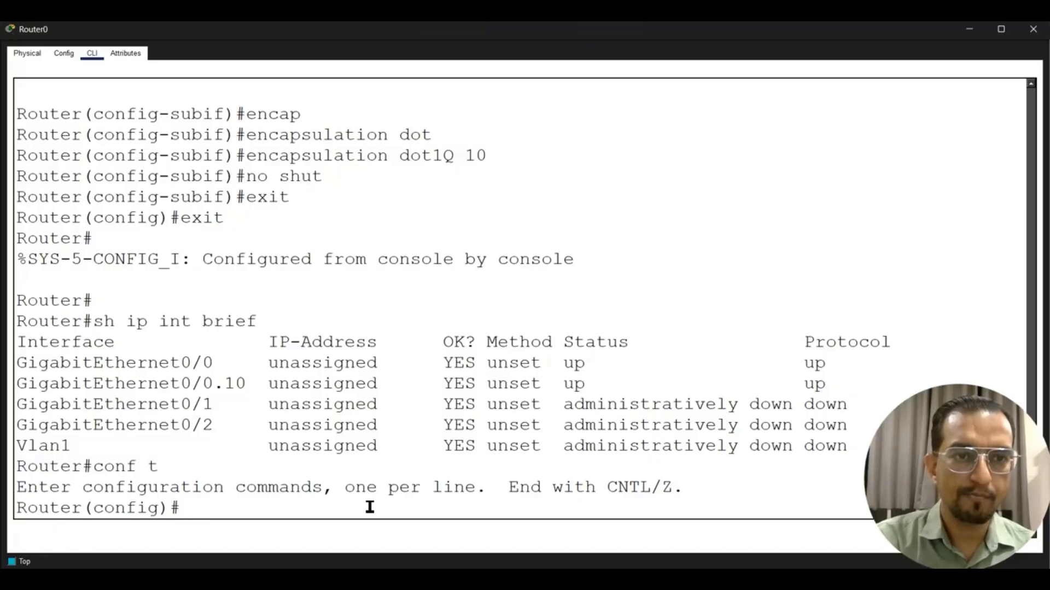
key(alt+Tab)
key(alt+Tab)
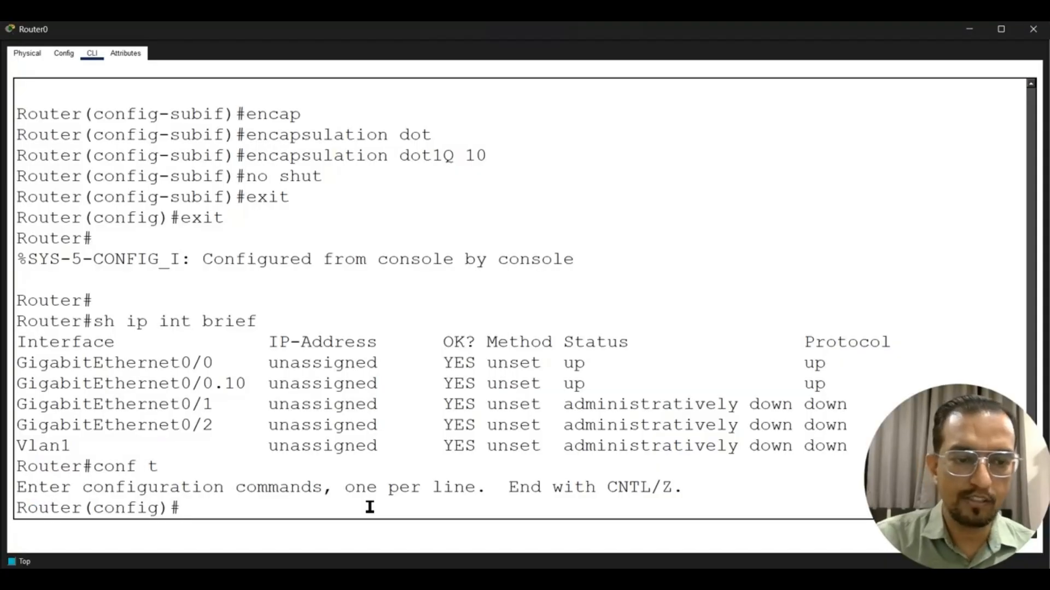
Step: Open interface g 0/0 and go into its existing subinterface with int g 0/0.10
text(int g 0/0)
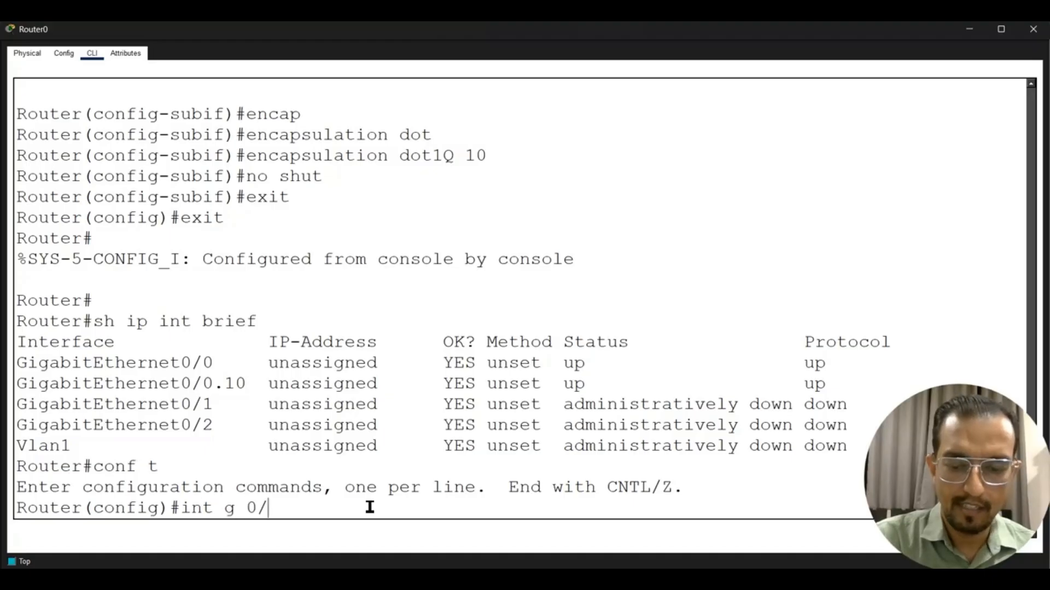
key(Return)
key(Up)
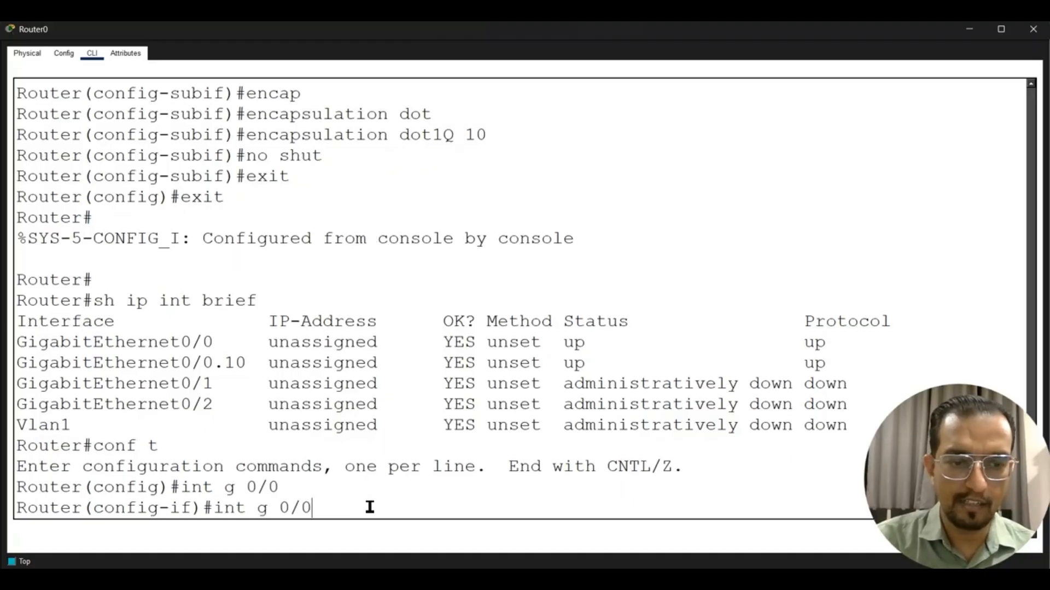
text(.10)
key(Return)
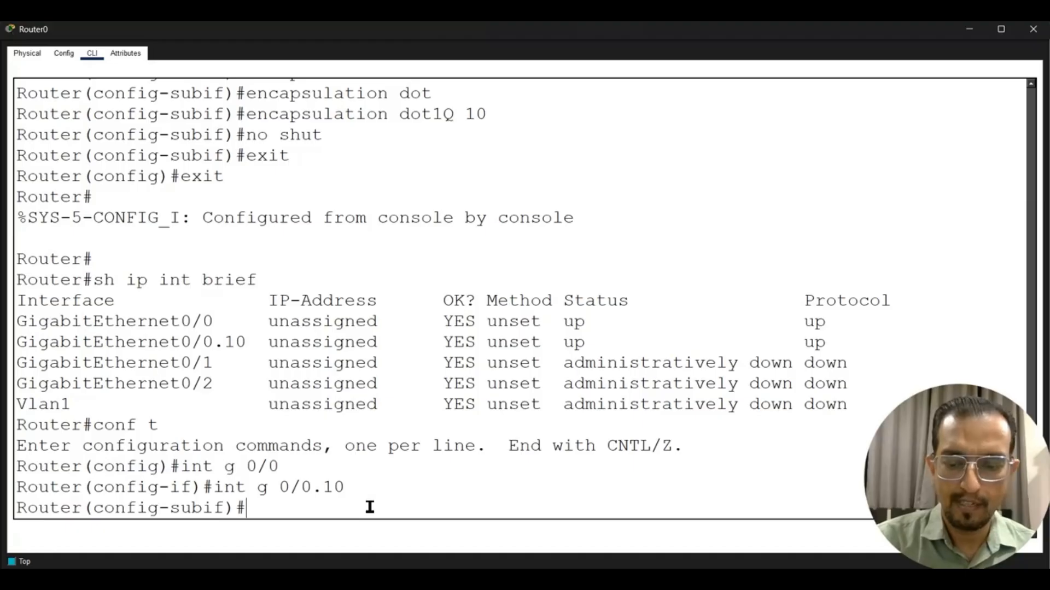
Step: Reissue ip add 10.1.1.10 255.0.0.0 to assign the address to subinterface g 0/0.10
key(Up)
key(Up)
key(Up)
key(Up)
key(Up)
key(Up)
key(Up)
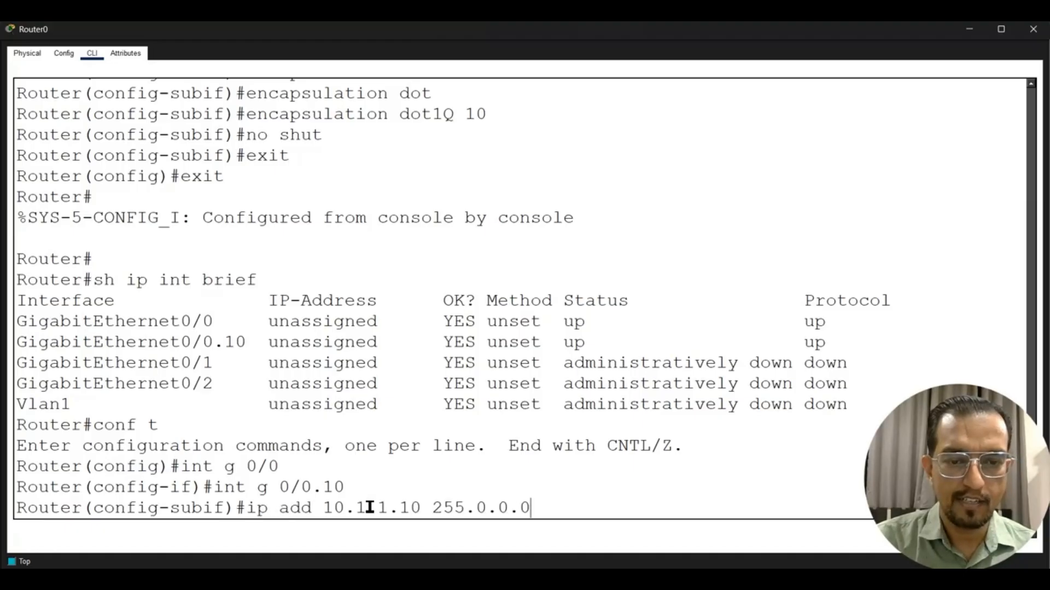
key(Return)
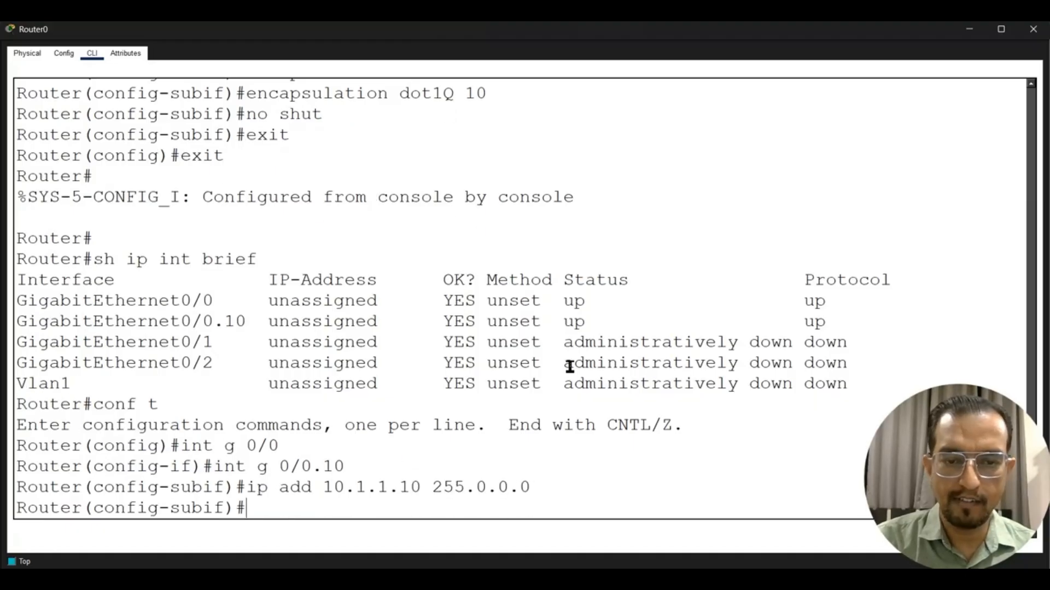
Step: Reapply encapsulation dot1Q 10 on subinterface g 0/0.10
key(Up)
key(Up)
key(Up)
key(Up)
key(Up)
key(Up)
key(Up)
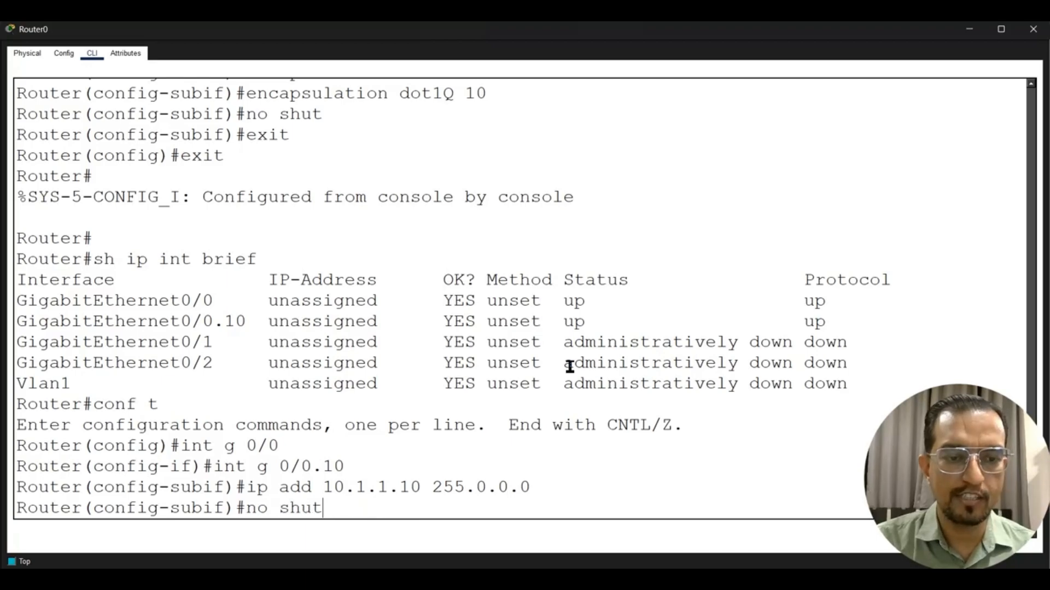
key(Return)
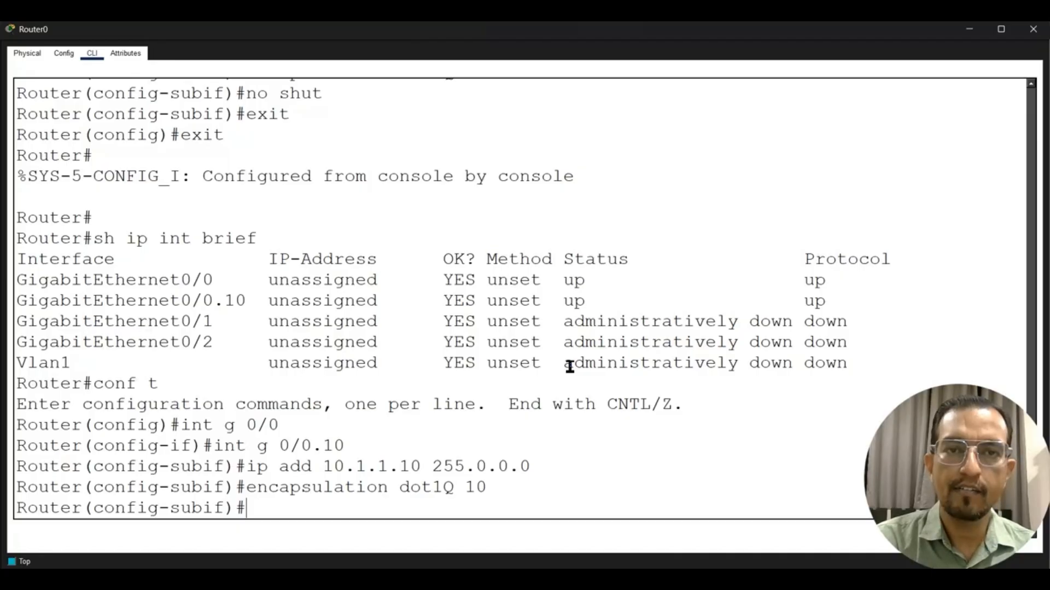
Step: Enable subinterface g 0/0.10 with no shut and return the router to privileged EXEC mode
text(no shut)
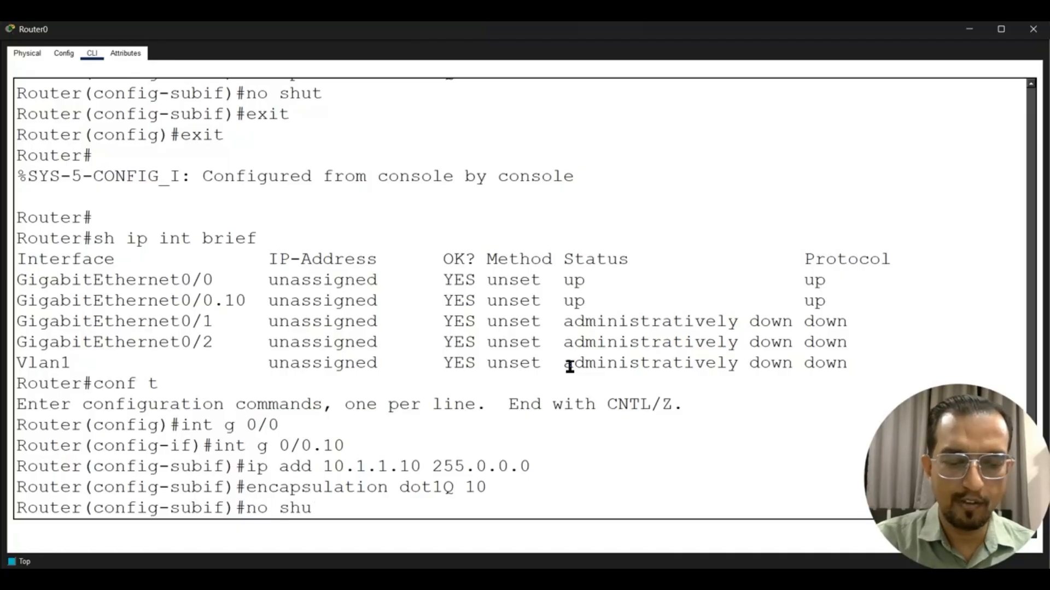
key(Return)
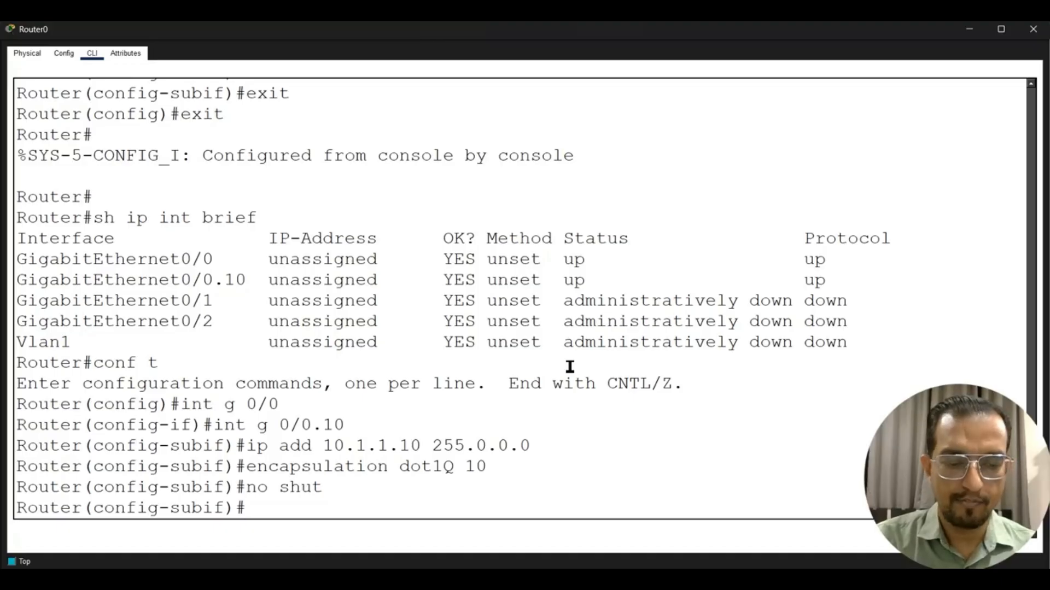
key(ctrl+z)
key(Return)
Step: Check the router's interface addresses and status with sh ip int brief
text(sh i)
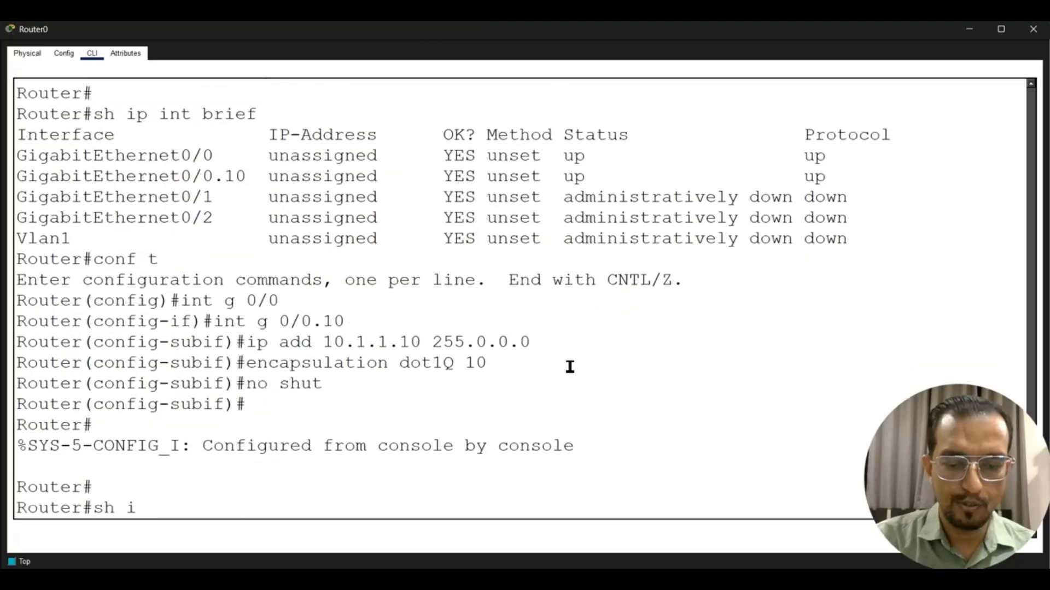
text(p int brief)
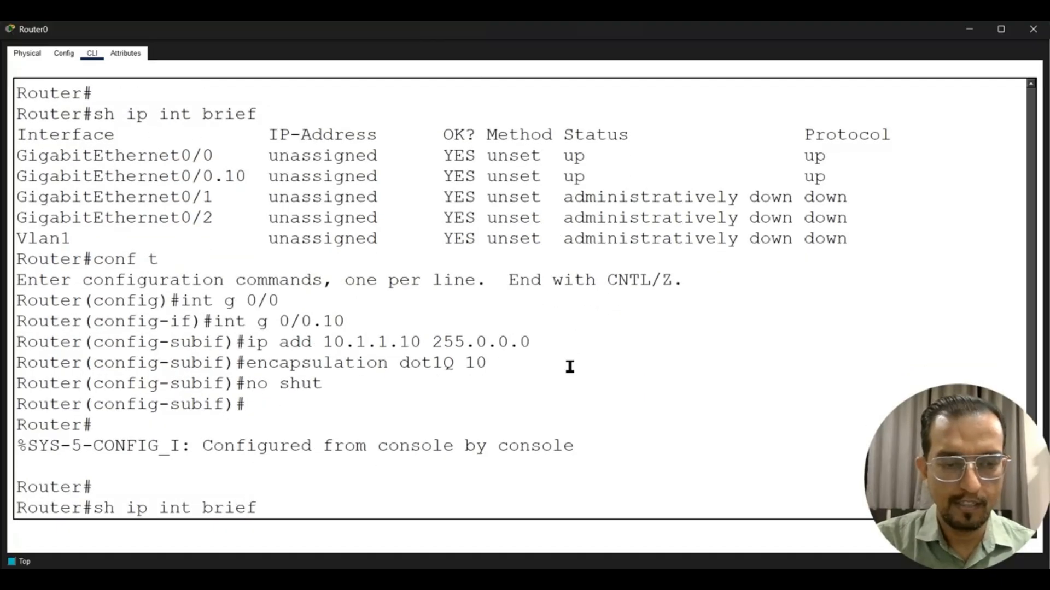
key(Return)
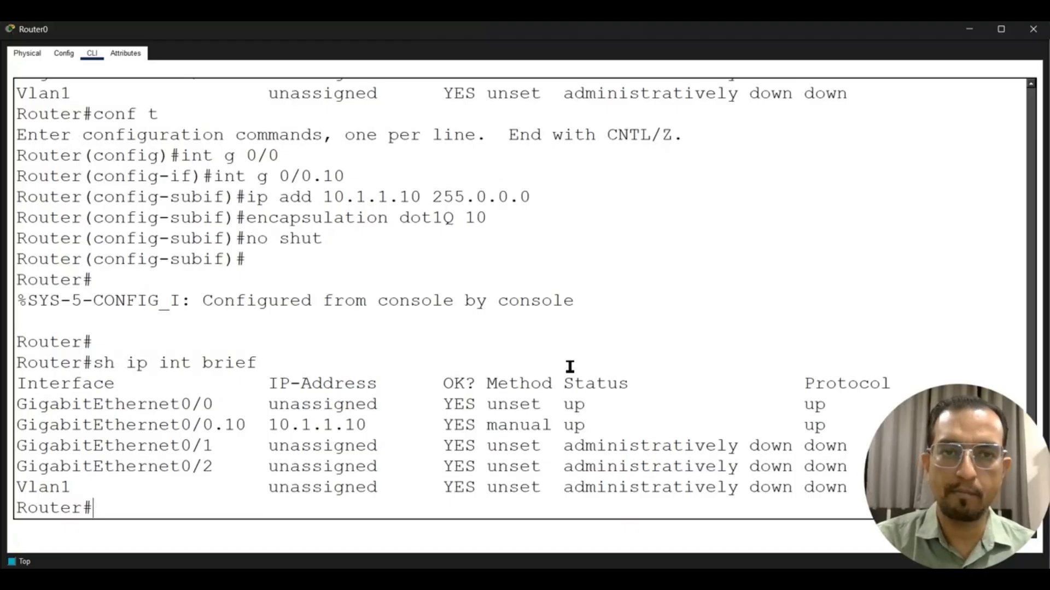
key(Return)
key(Return)
key(Return)
key(Return)
key(Return)
key(Return)
key(Return)
key(Return)
key(Return)
key(Return)
key(Return)
key(Return)
key(Return)
key(Return)
key(Return)
key(Return)
key(Return)
key(Return)
key(Return)
key(Return)
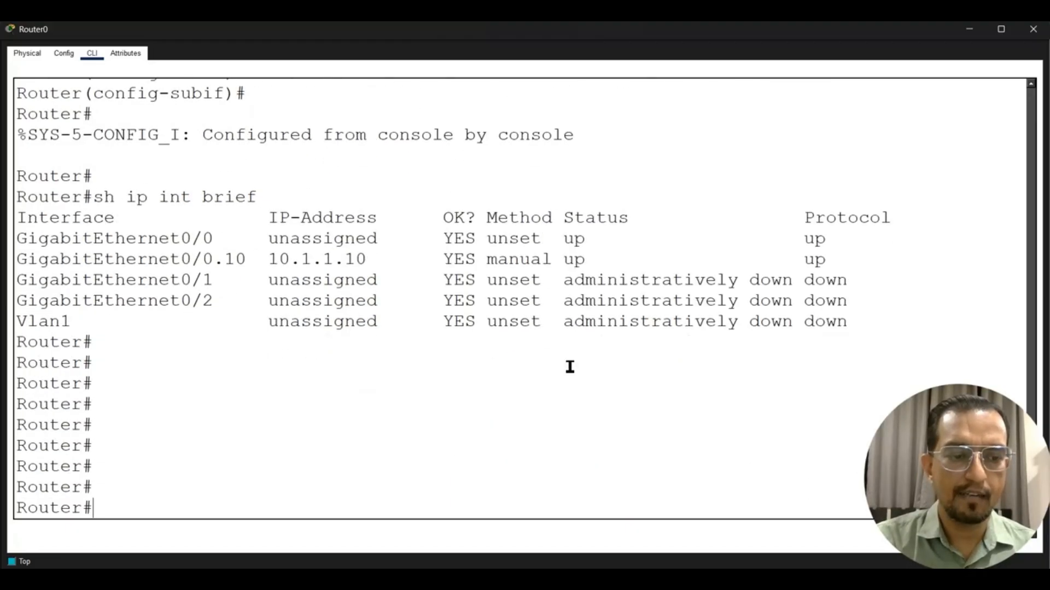
Step: Enter global configuration mode with conf t and set the router's hostname to R1 with ho R1
text(conf t)
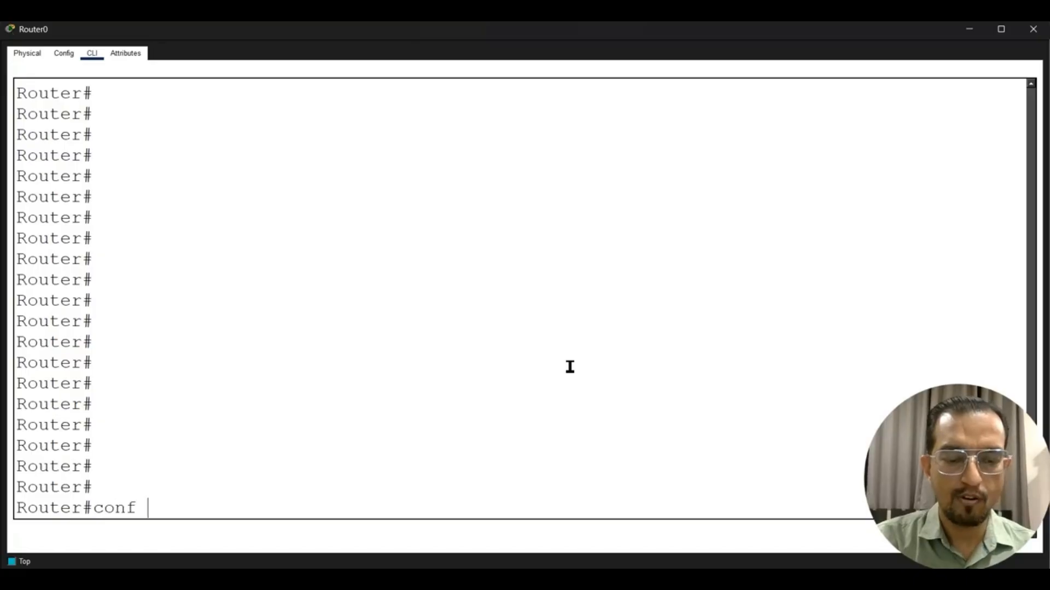
key(Return)
text(ho R1)
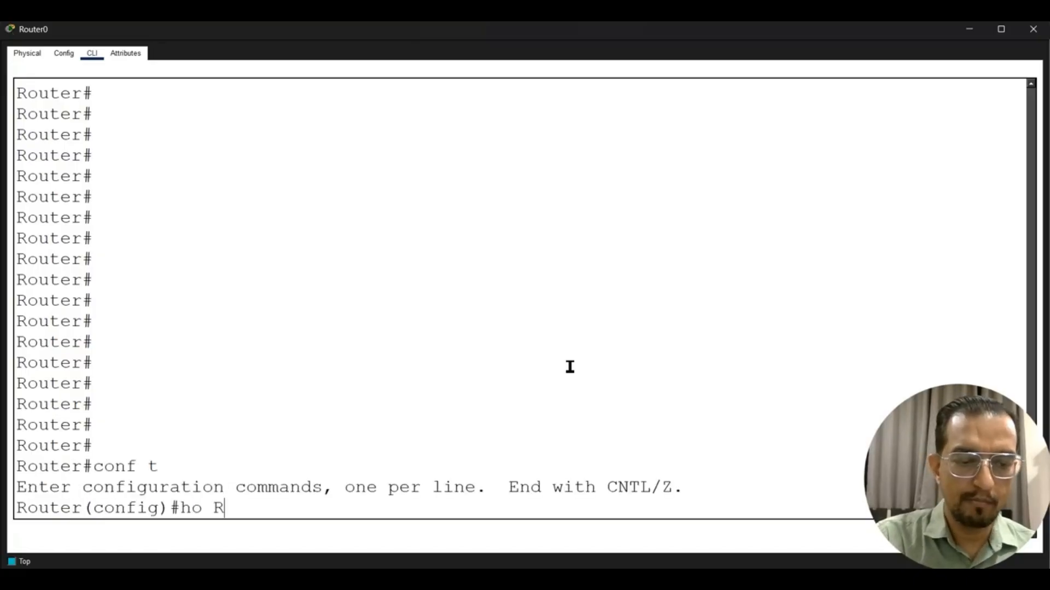
key(Return)
key(Return)
Step: Create the second subinterface on GigabitEthernet0/0 with int g 0/0.20
text(int)
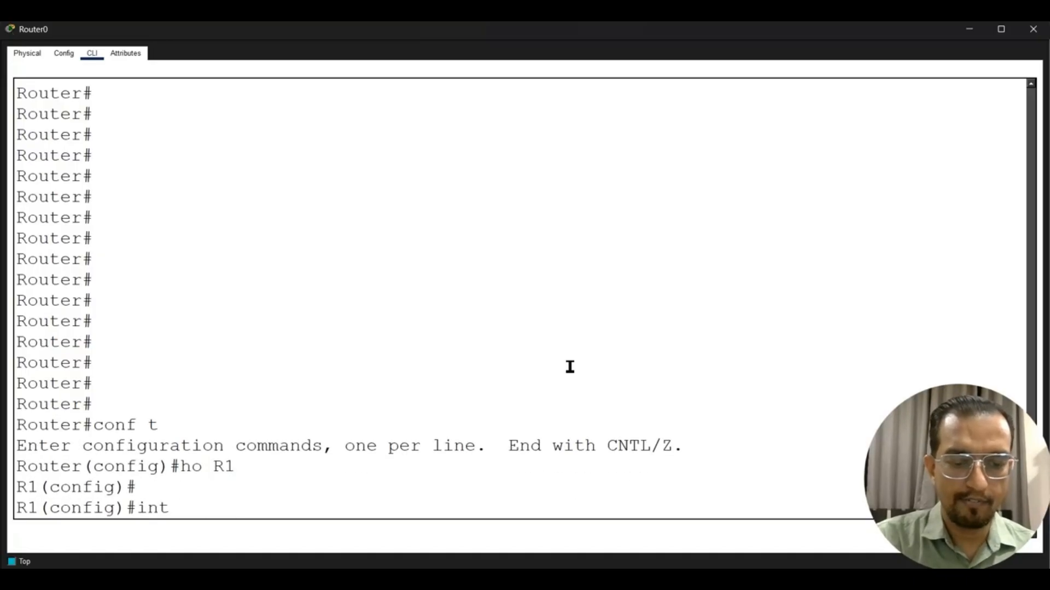
text( g 0/0.2)
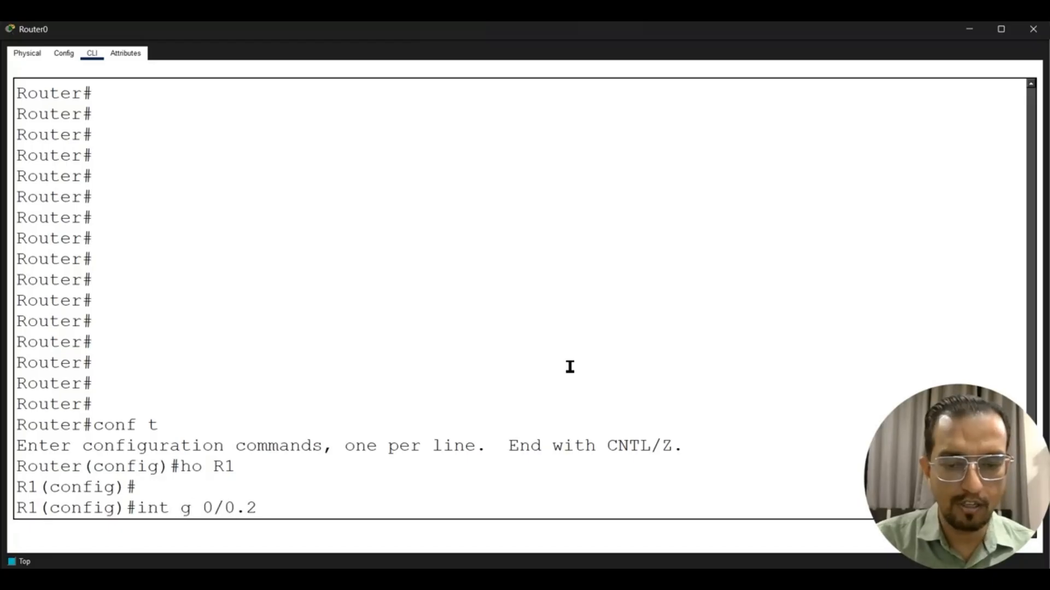
text(0)
key(Return)
key(Return)
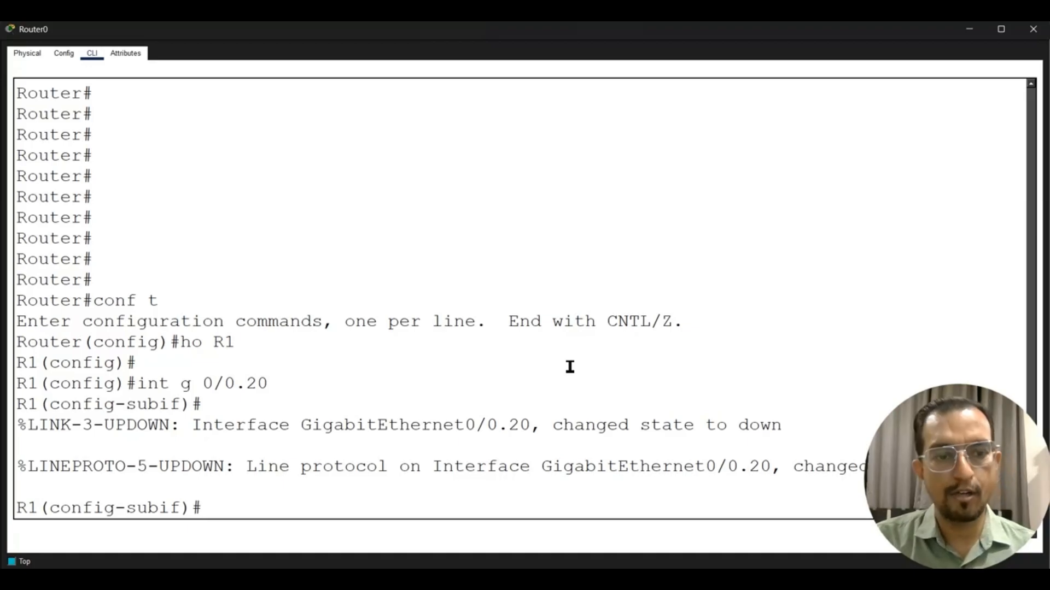
Step: Try to assign the address to subinterface g 0/0.20 with ip add 20.1.1.10 255.0.0.0
text(ip add)
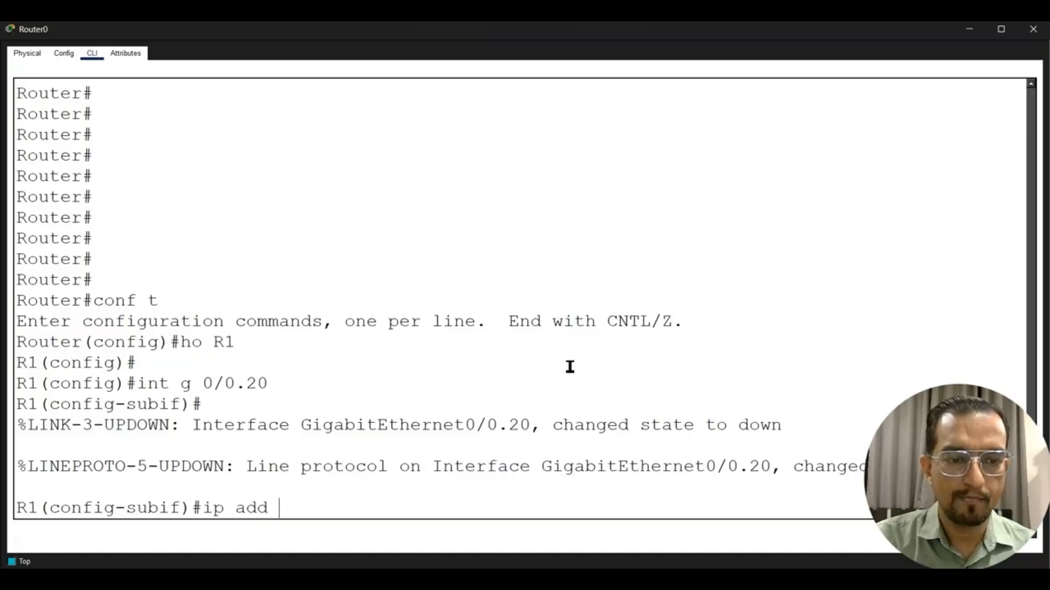
text(20.1.1.10)
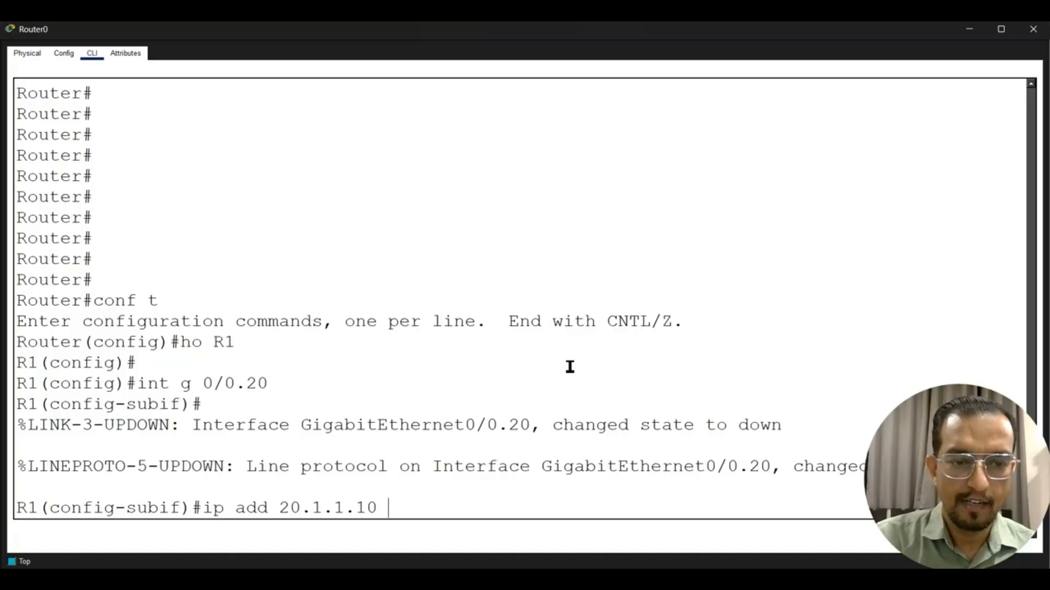
text( 255.255.2)
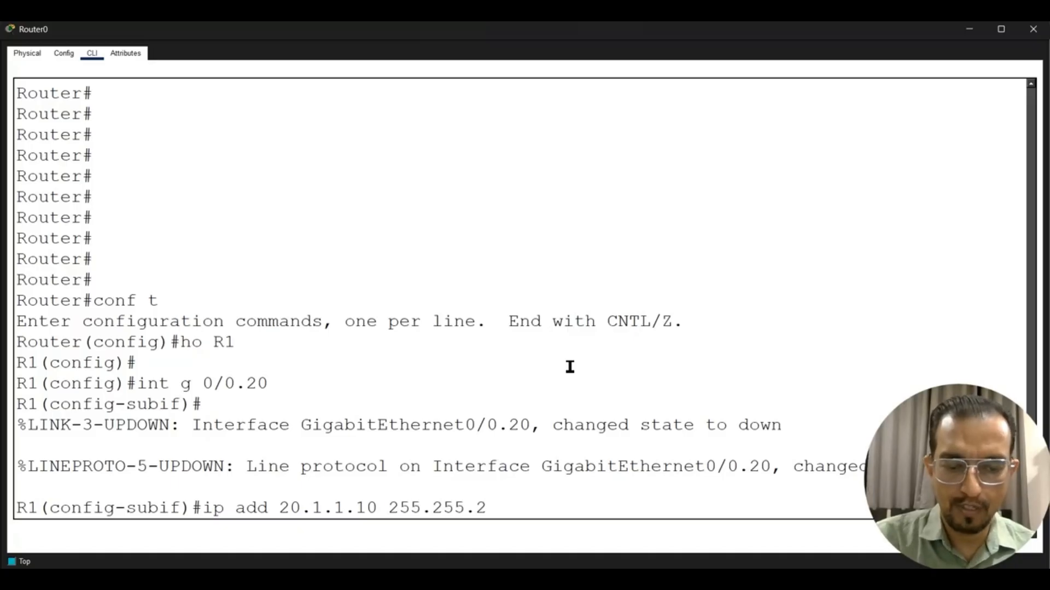
key(BackSpace)
key(BackSpace)
key(BackSpace)
key(BackSpace)
key(BackSpace)
text(0)
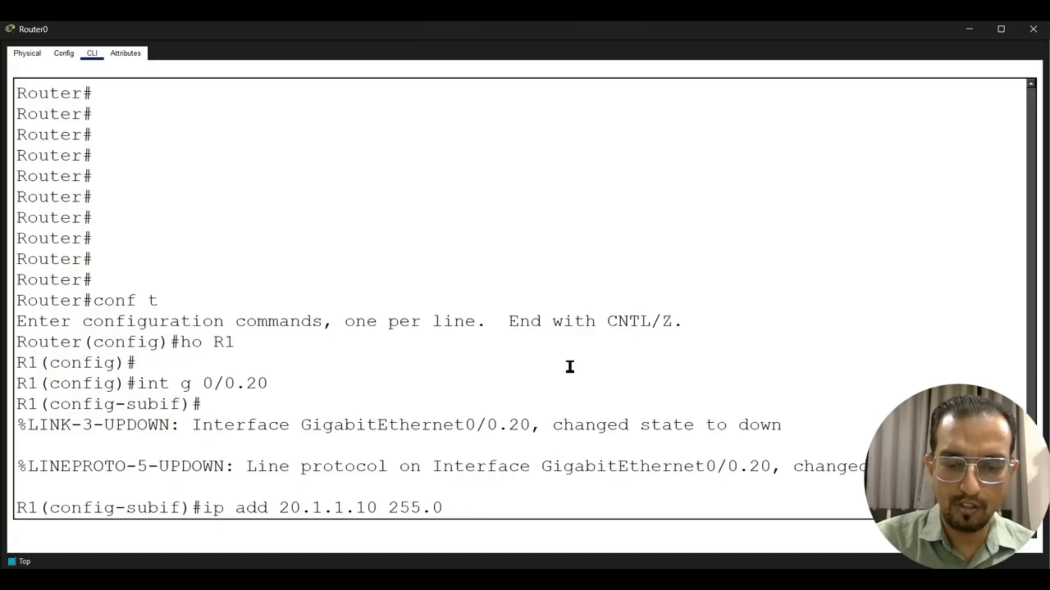
text(.0.0)
key(Return)
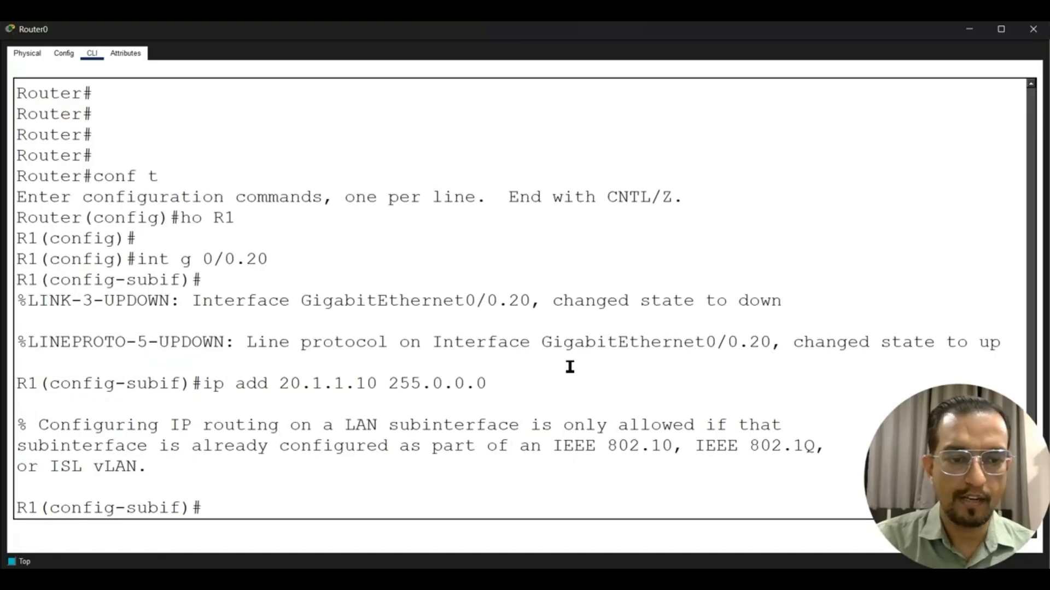
Step: Set the VLAN tagging of subinterface g 0/0.20 with encapsulation dot1Q 20
text(encap)
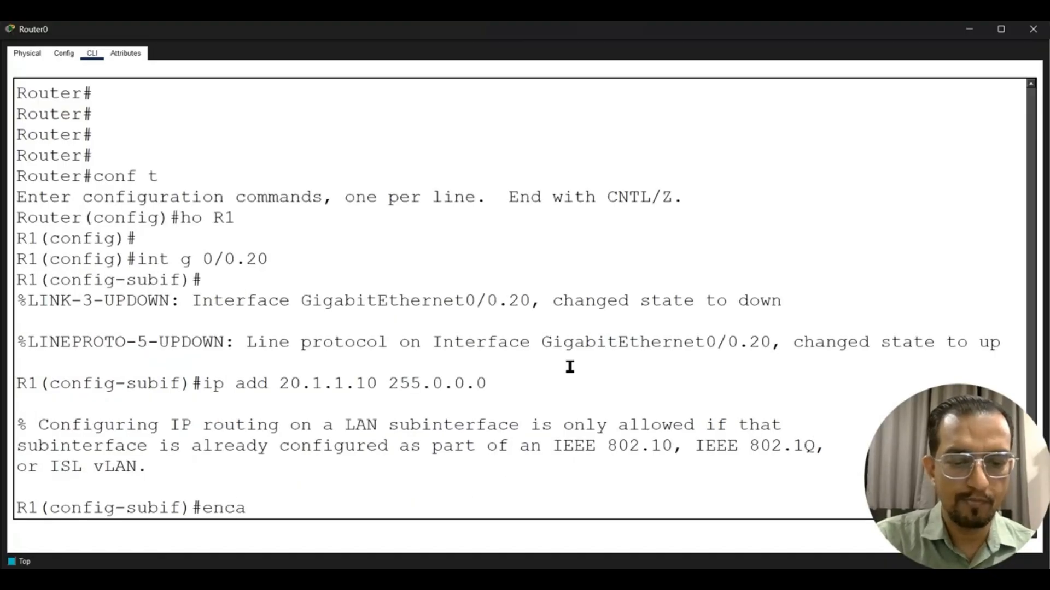
key(Tab)
text(do)
key(Tab)
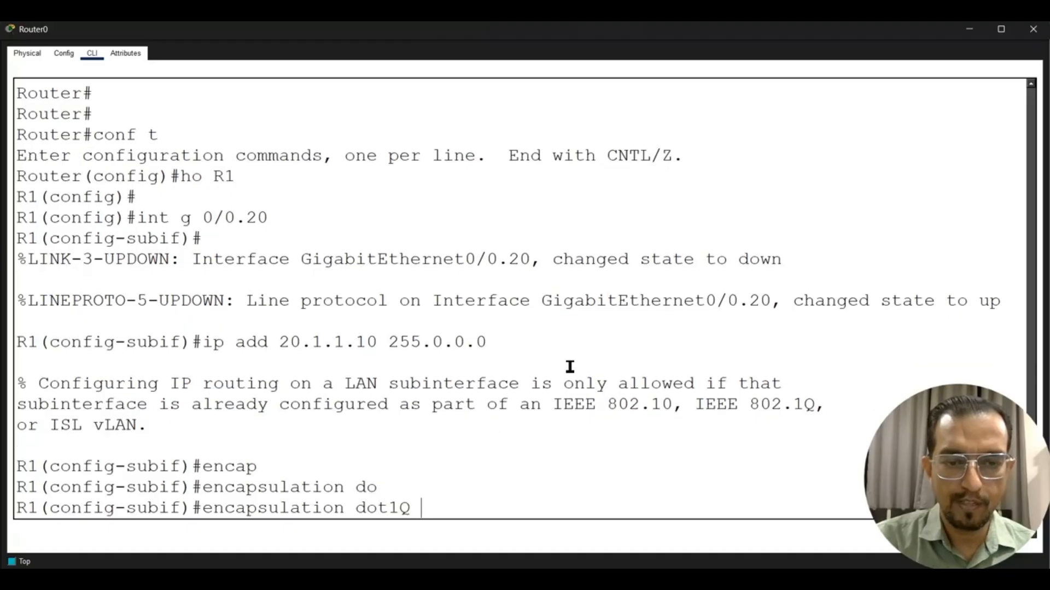
text(20)
key(Return)
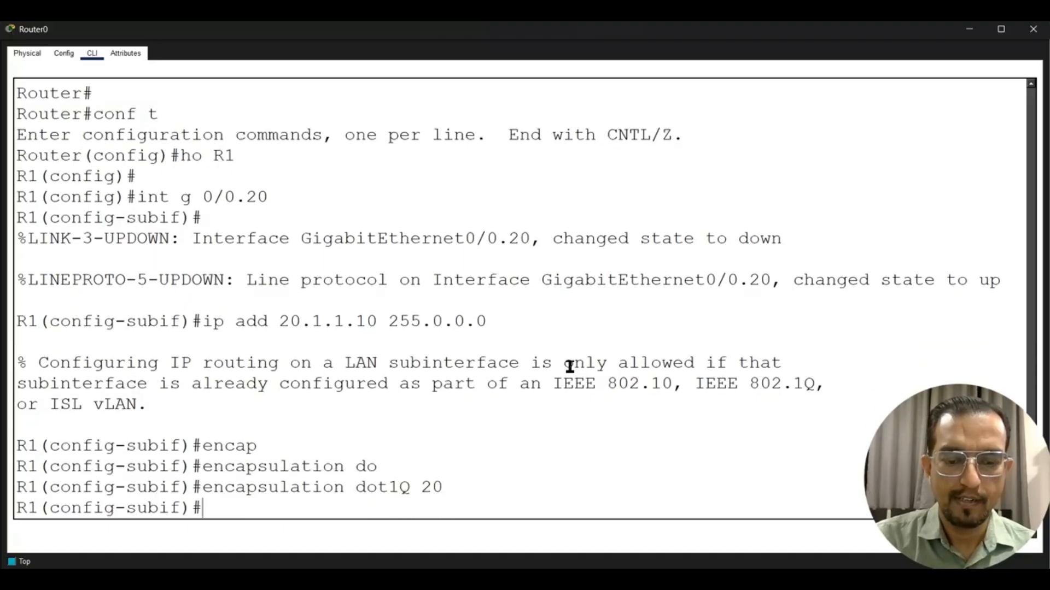
Step: Enable subinterface g 0/0.20 with no shut and exit to global configuration mode
text(no shut)
key(Return)
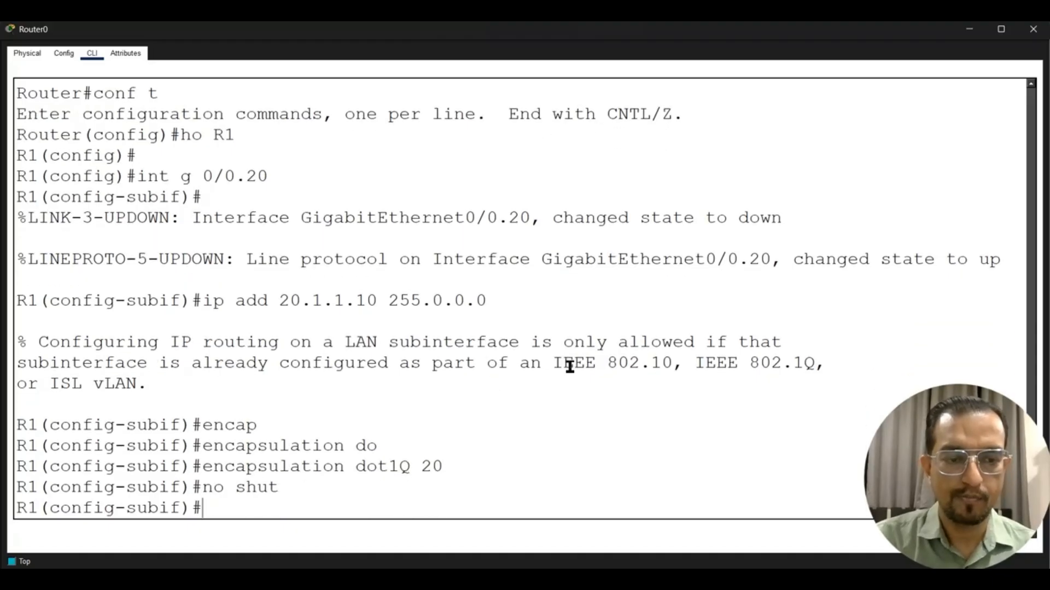
text(exit)
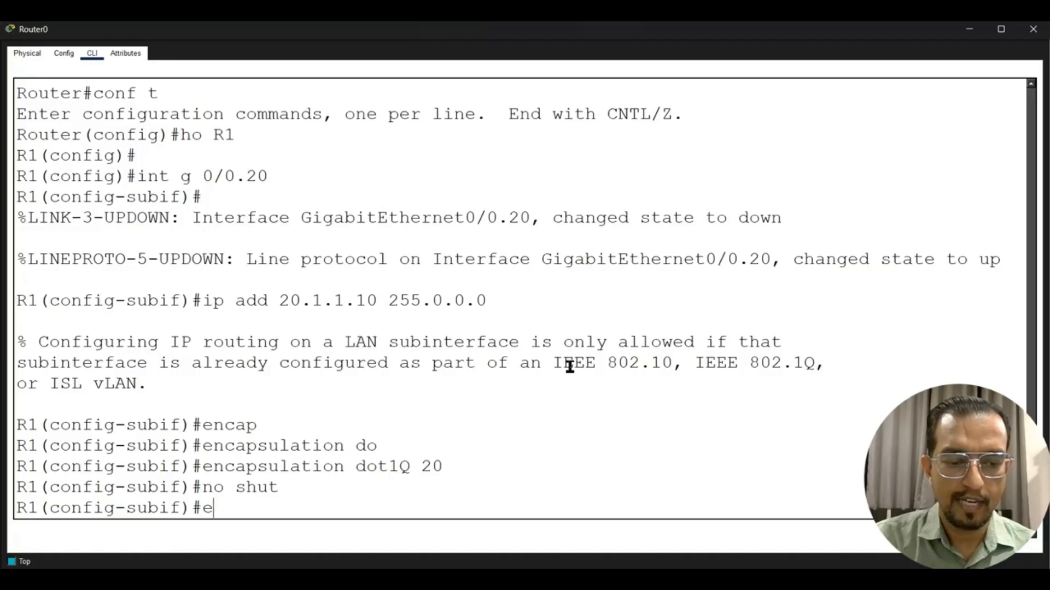
key(Return)
key(Return)
key(Return)
Step: Check the interface addresses from configuration mode with do sh ip int brief
text(do sh ip)
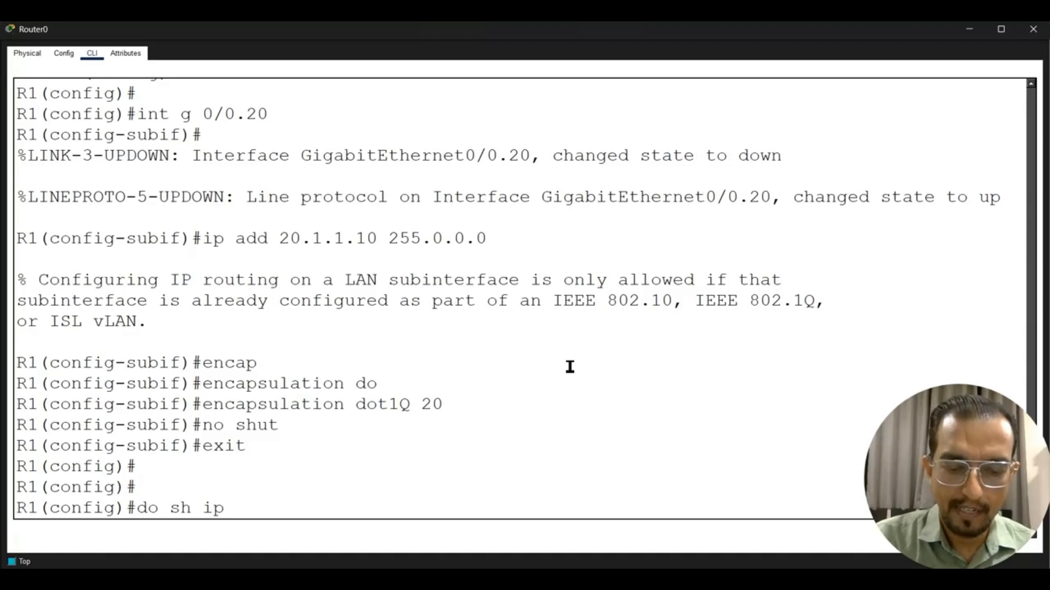
text( int brief)
key(Return)
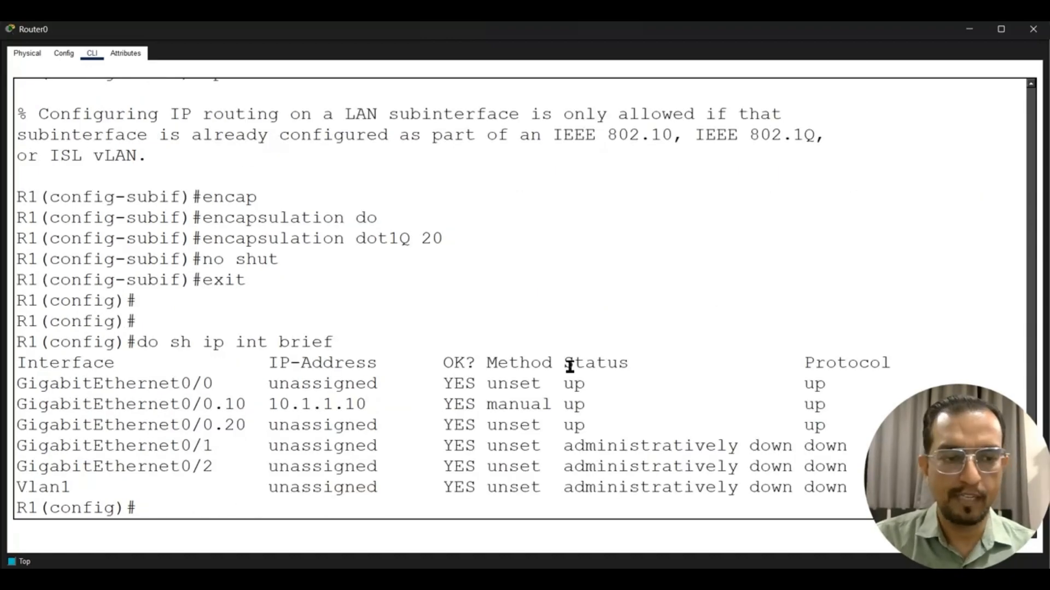
Step: Go back into the existing subinterface by reissuing int g 0/0.20
key(Up)
key(Up)
key(Up)
key(Up)
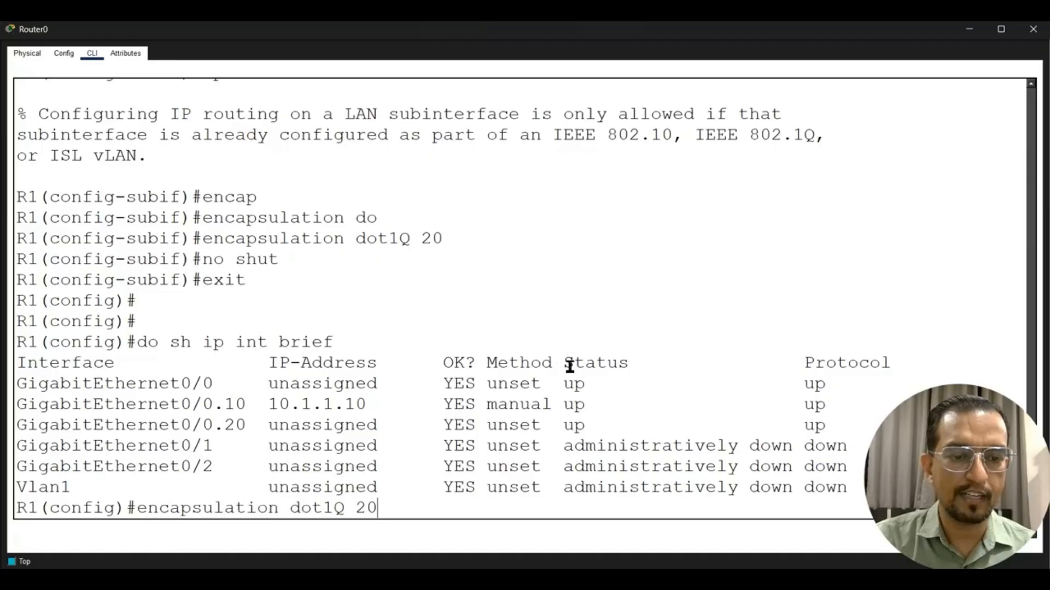
key(Up)
key(Up)
key(Up)
key(Up)
key(Return)
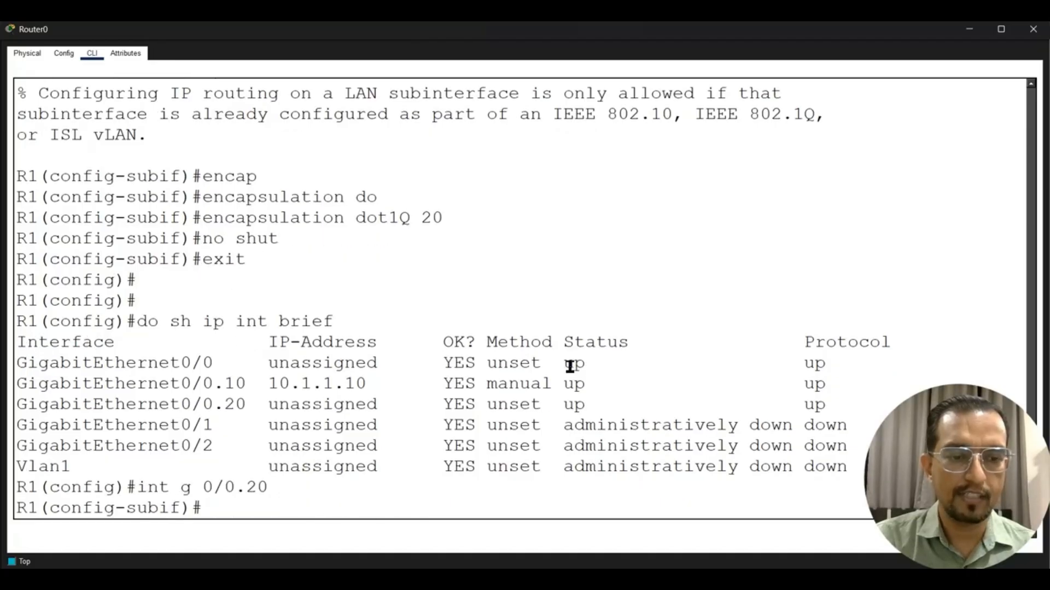
Step: Reapply encapsulation dot1Q 20 on subinterface g 0/0.20
key(Up)
key(Up)
key(Up)
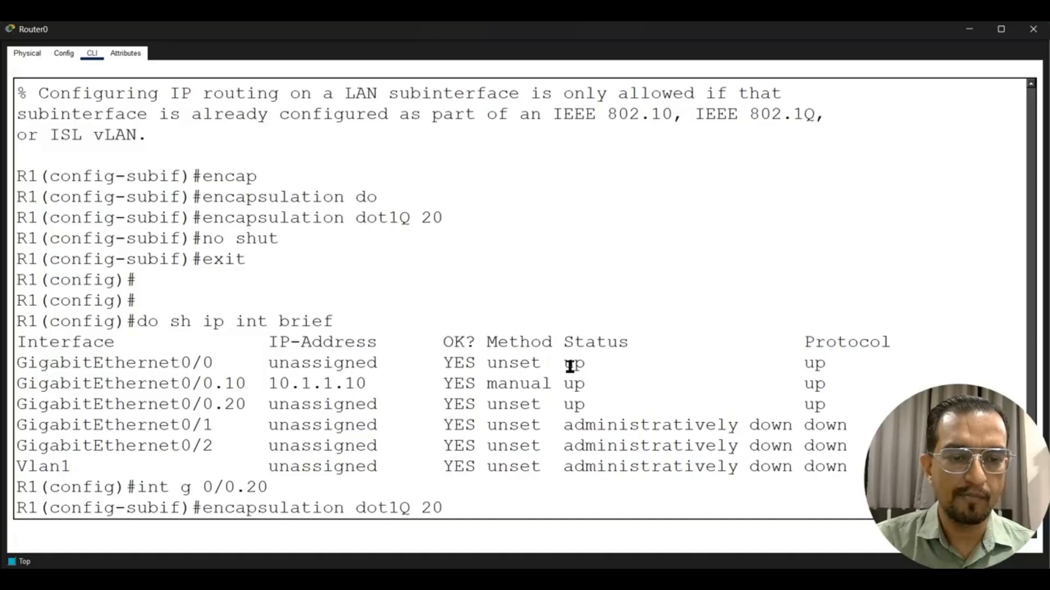
key(Return)
Step: Reissue ip add 20.1.1.10 255.0.0.0 on subinterface g 0/0.20 and enable it with no shut
key(Up)
key(Up)
key(Up)
key(Up)
key(Up)
key(Up)
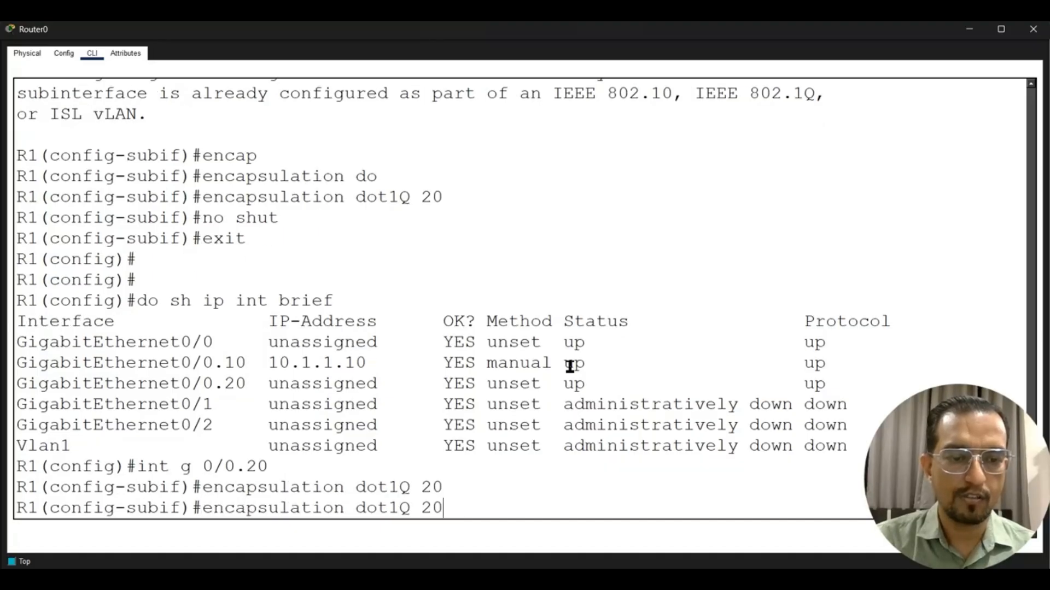
key(Up)
key(Return)
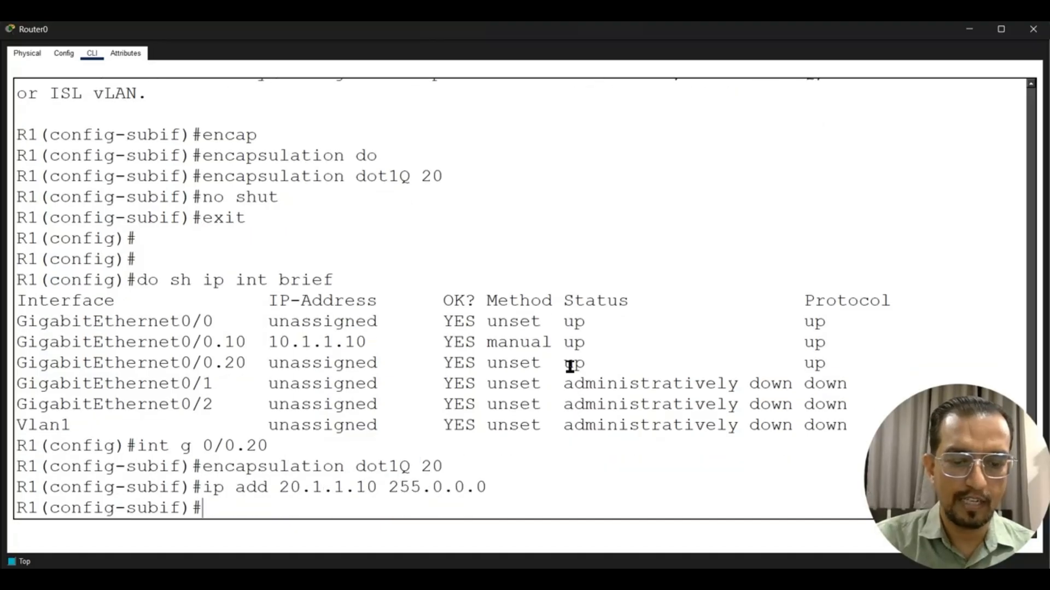
text(no shut)
key(Return)
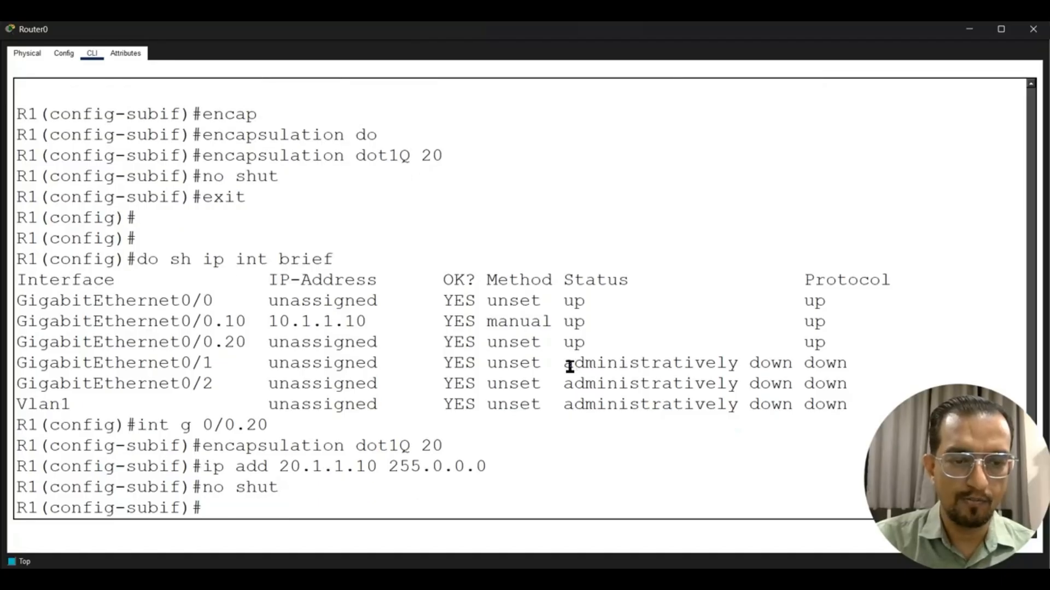
Step: Verify the address assigned to subinterface g 0/0.20 with do sh ip int brief
text(di)
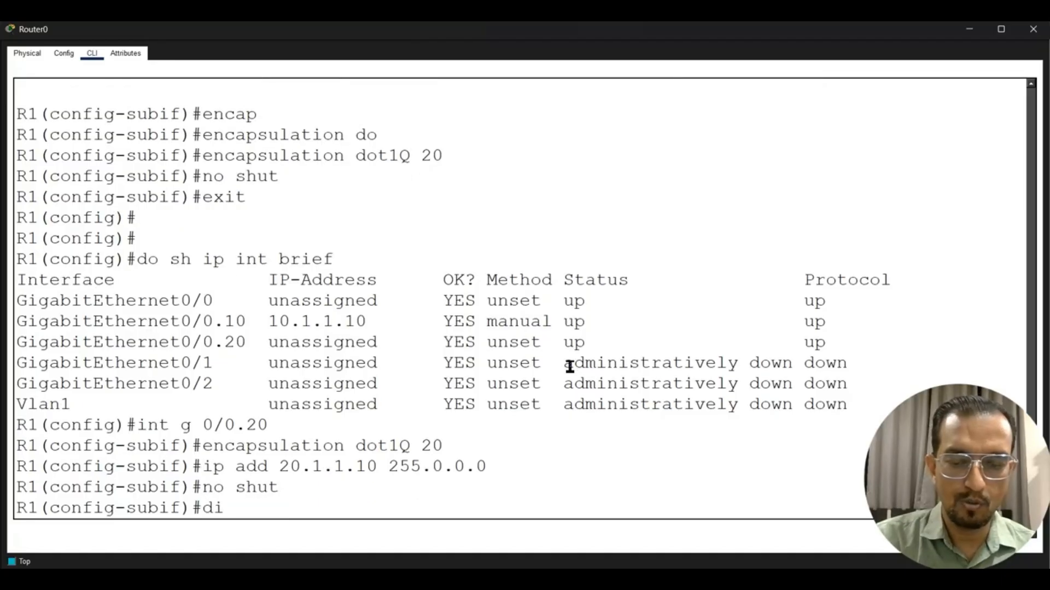
key(BackSpace)
key(BackSpace)
text(do sh ip int b)
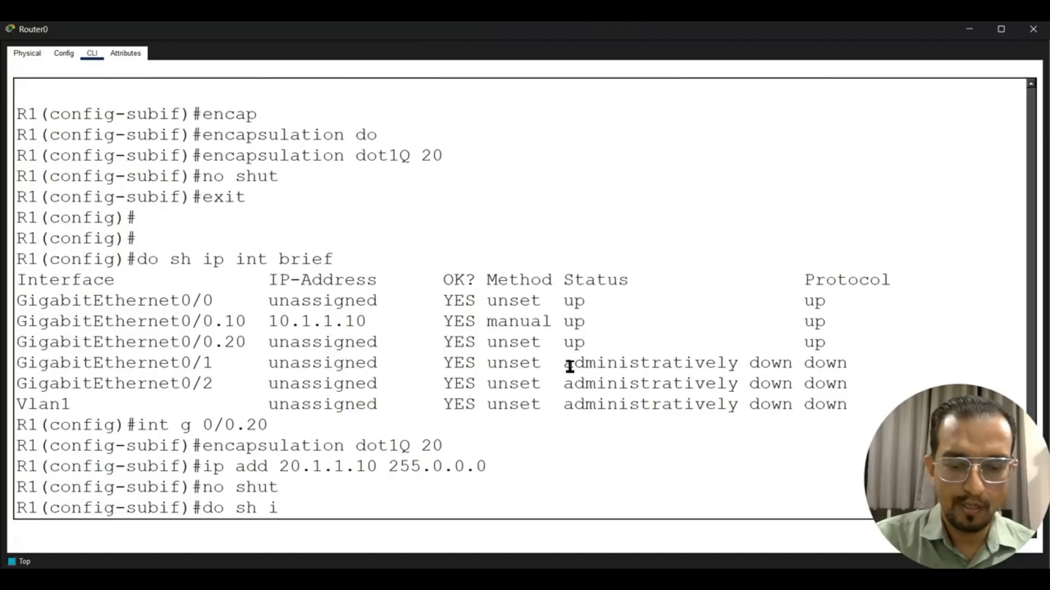
text(rief)
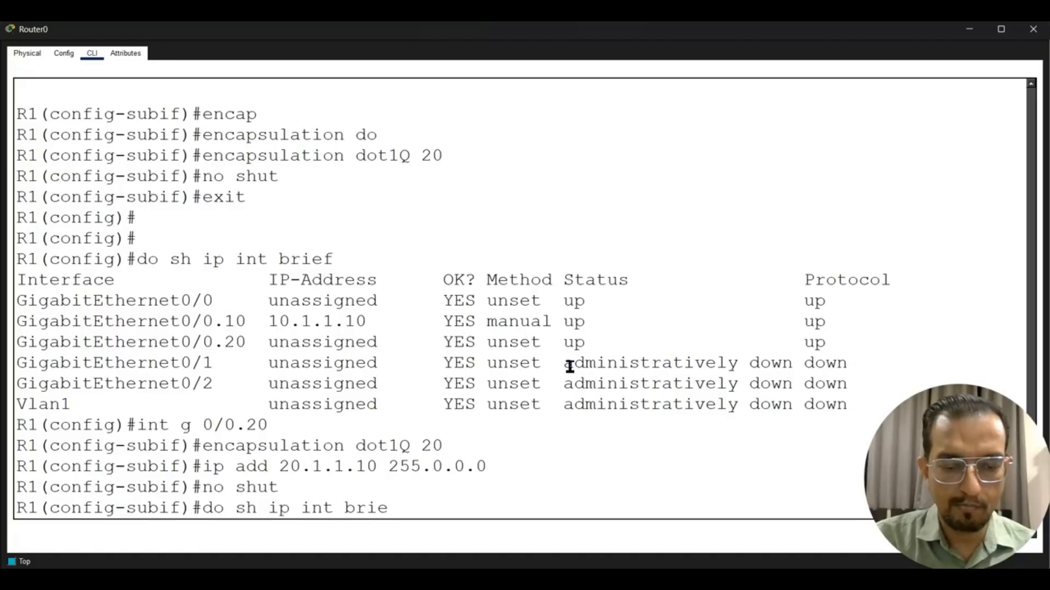
key(Return)
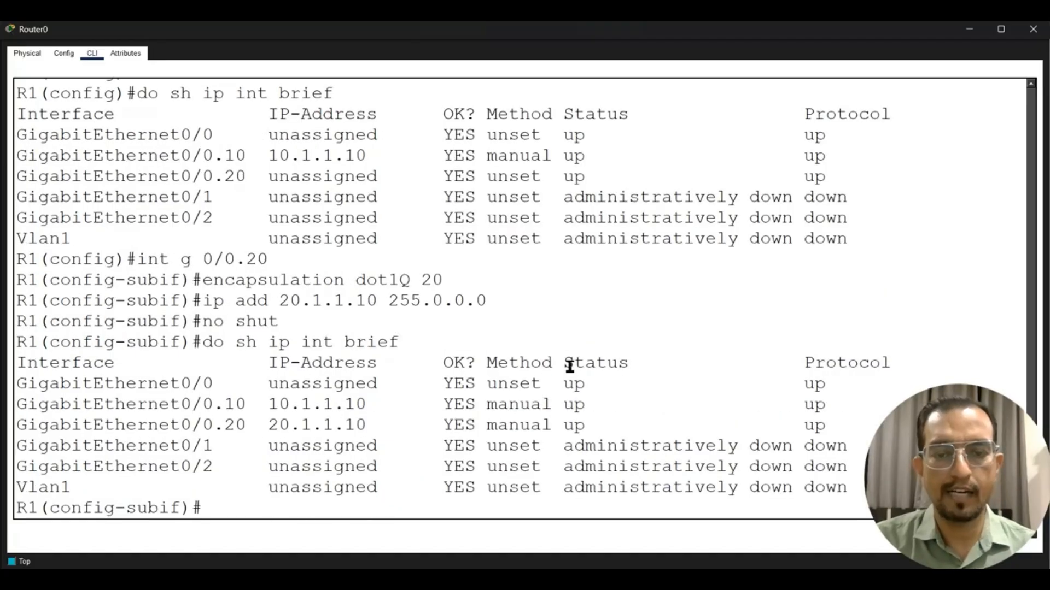
key(Return)
key(Return)
key(Return)
key(Return)
key(Return)
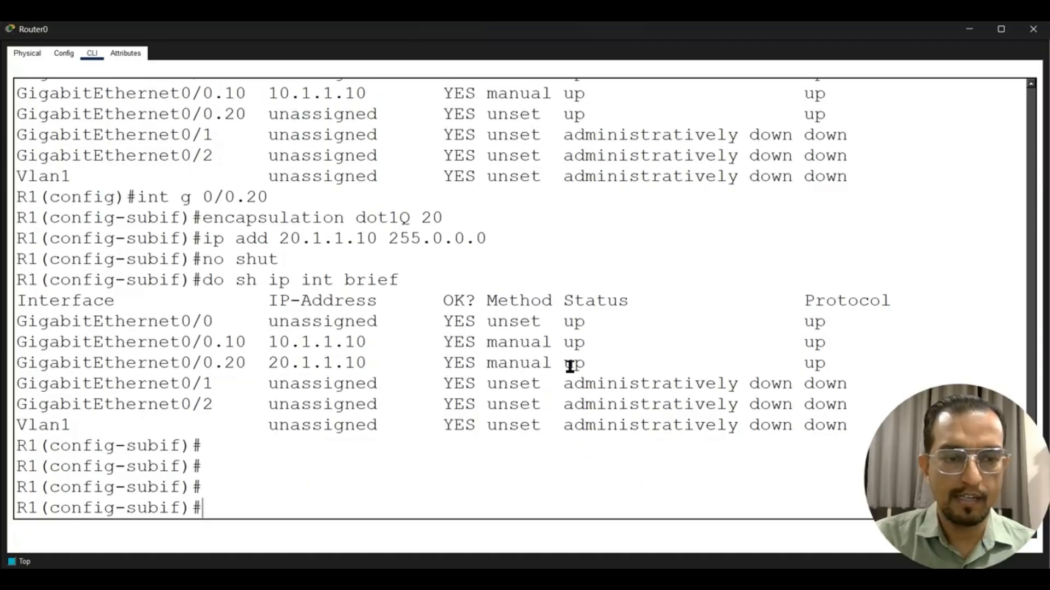
Step: Create router subinterface g 0/0.30 by issuing int g 0/0.30
text(int g)
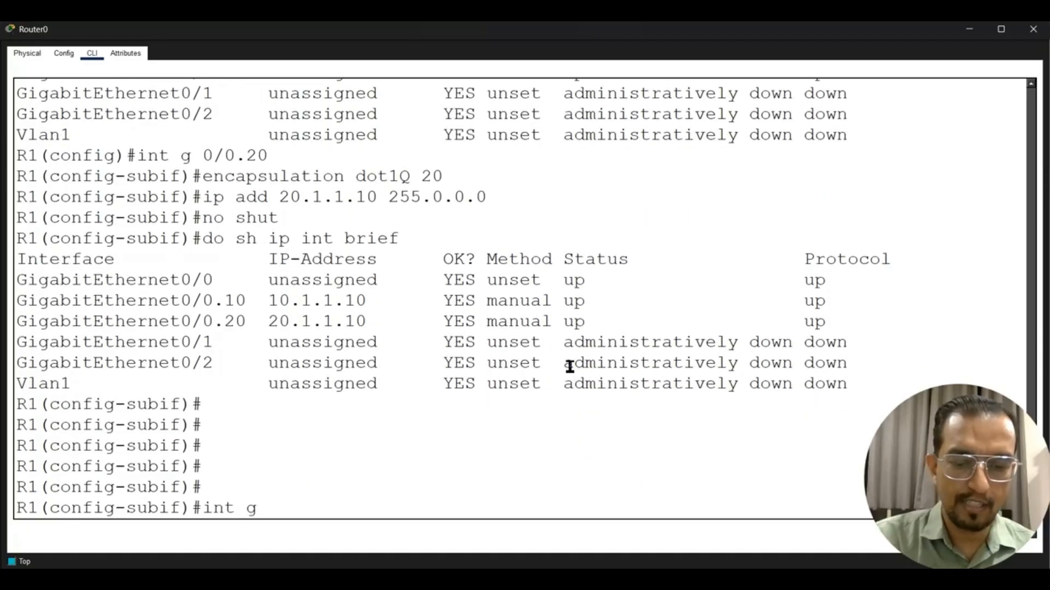
text( 0/0.)
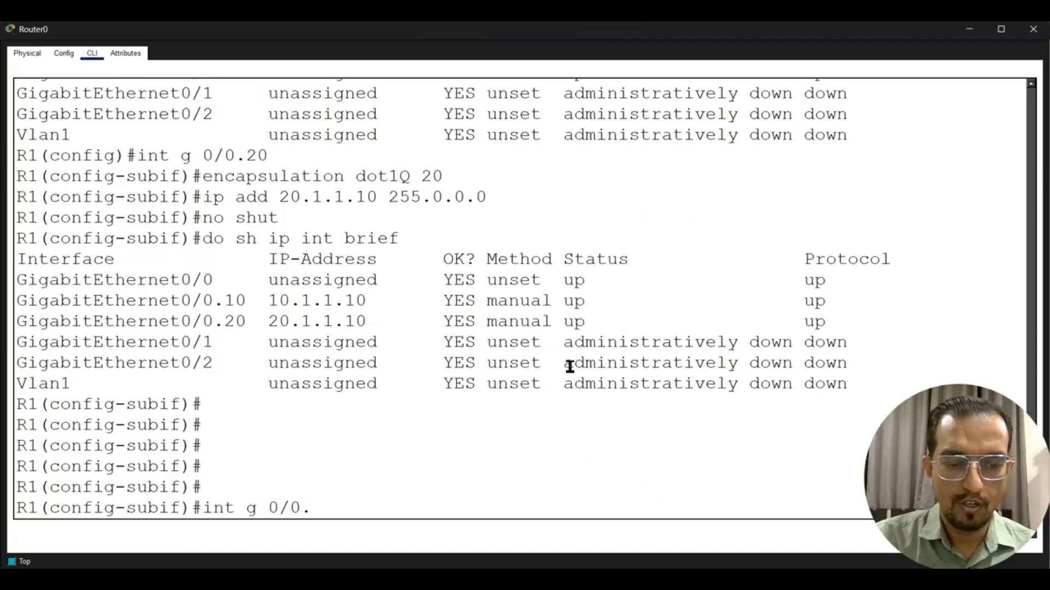
text(30)
key(Return)
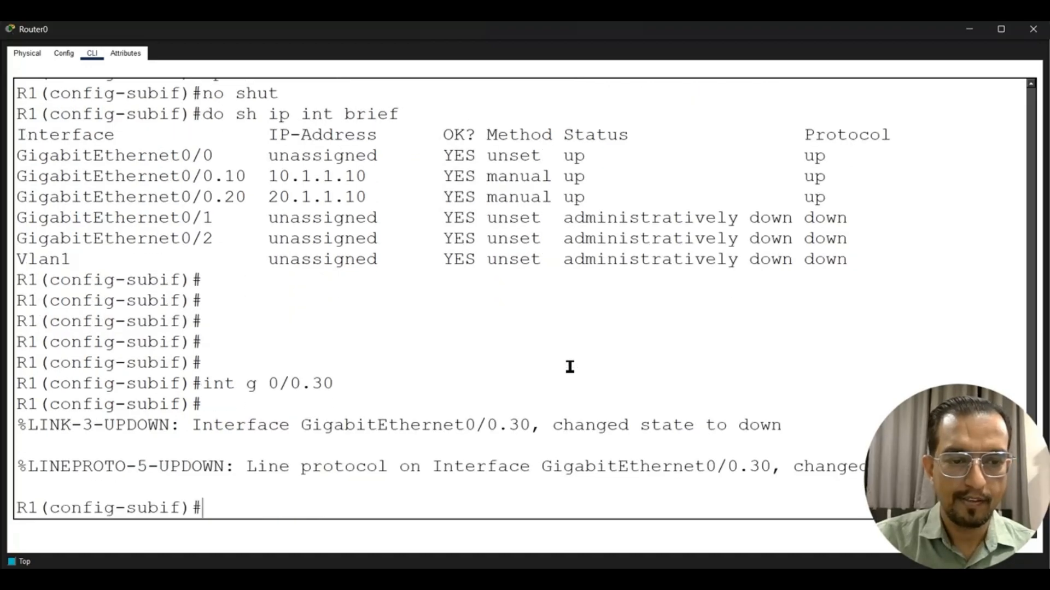
Step: Try to assign the address to subinterface g 0/0.30 with ip add 30.1.1.10 255.0.0.0
key(Up)
key(Up)
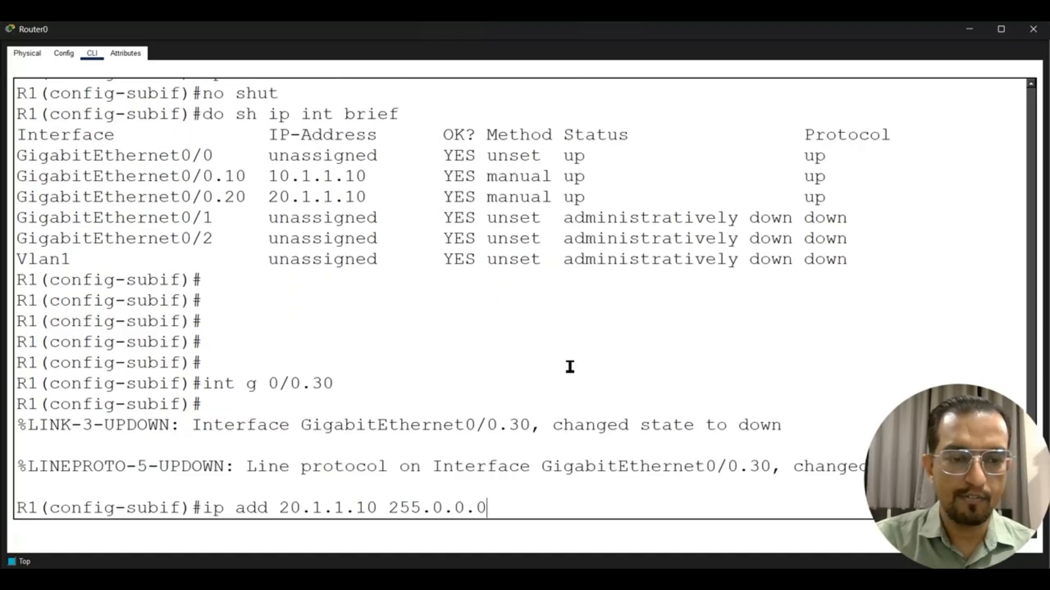
key(Up)
key(Down)
key(Left)
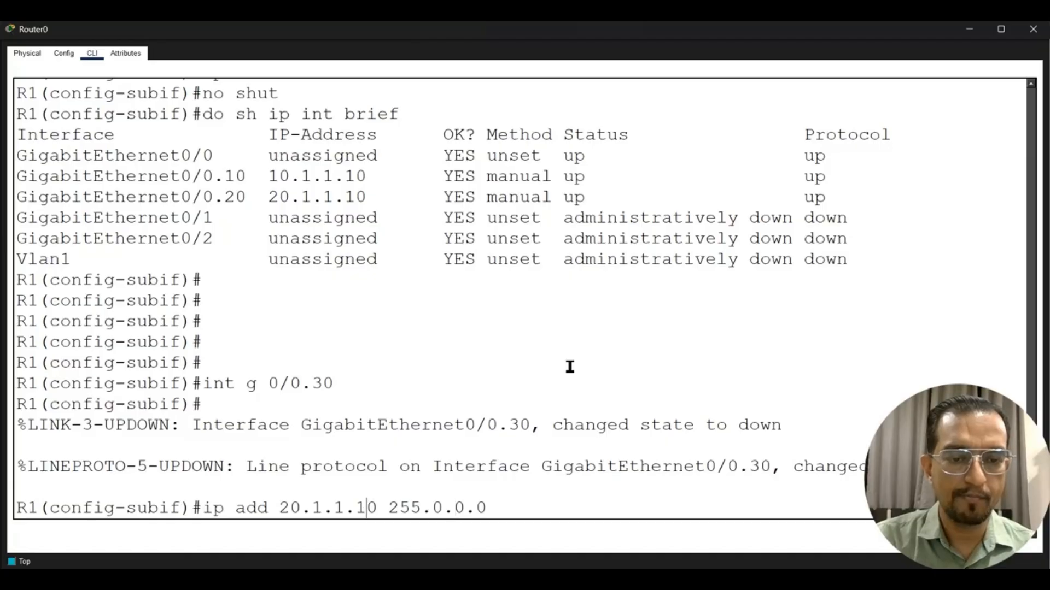
key(Left)
key(Left)
key(Left)
key(Left)
key(Left)
key(Left)
key(Left)
key(BackSpace)
text(3)
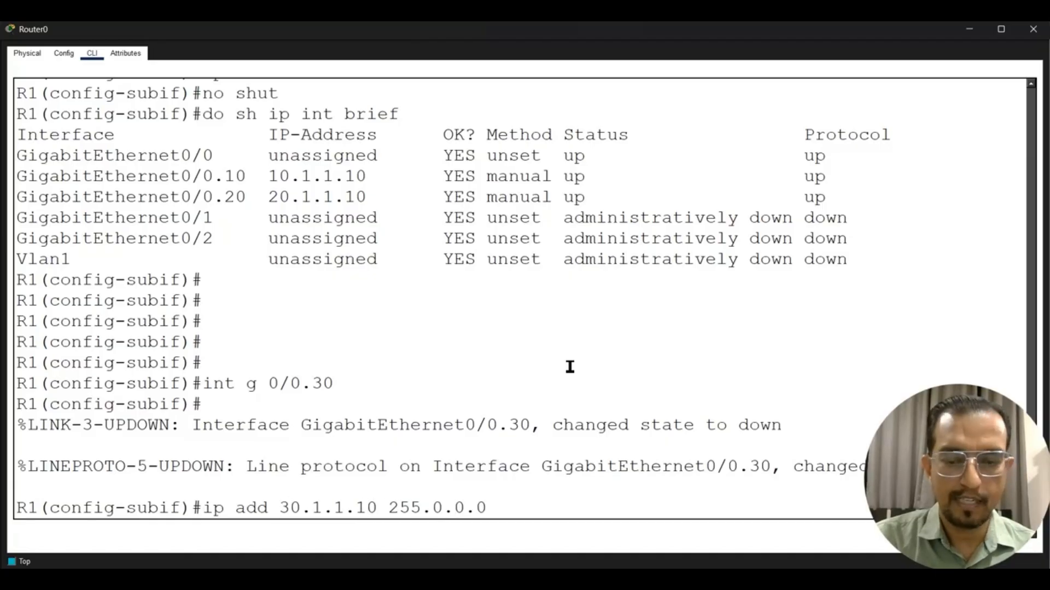
key(Return)
Step: Issue no shut on subinterface g 0/0.30
key(Up)
key(Up)
key(Up)
key(Up)
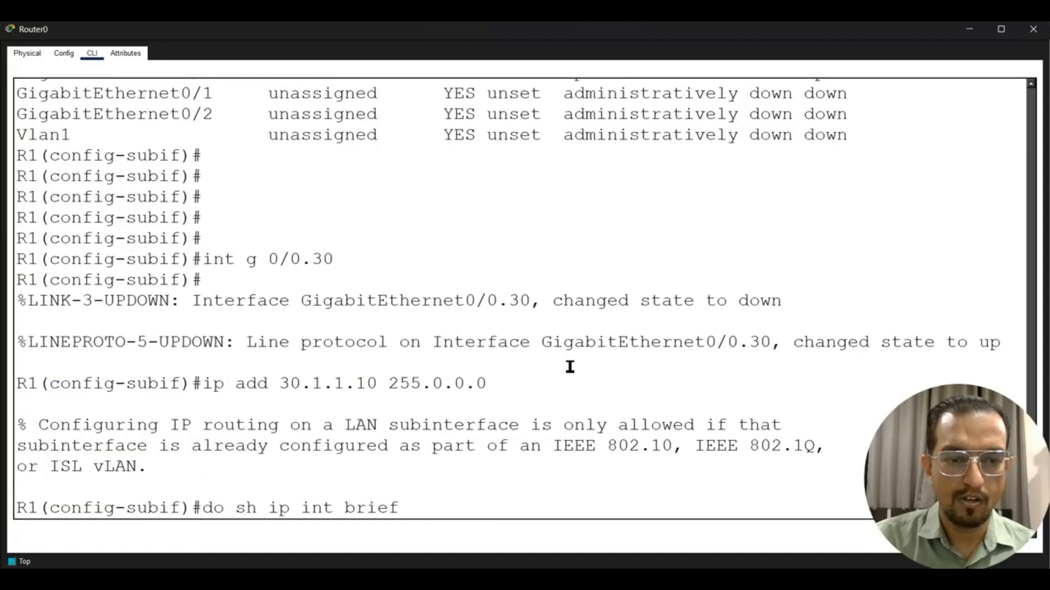
key(Up)
key(Down)
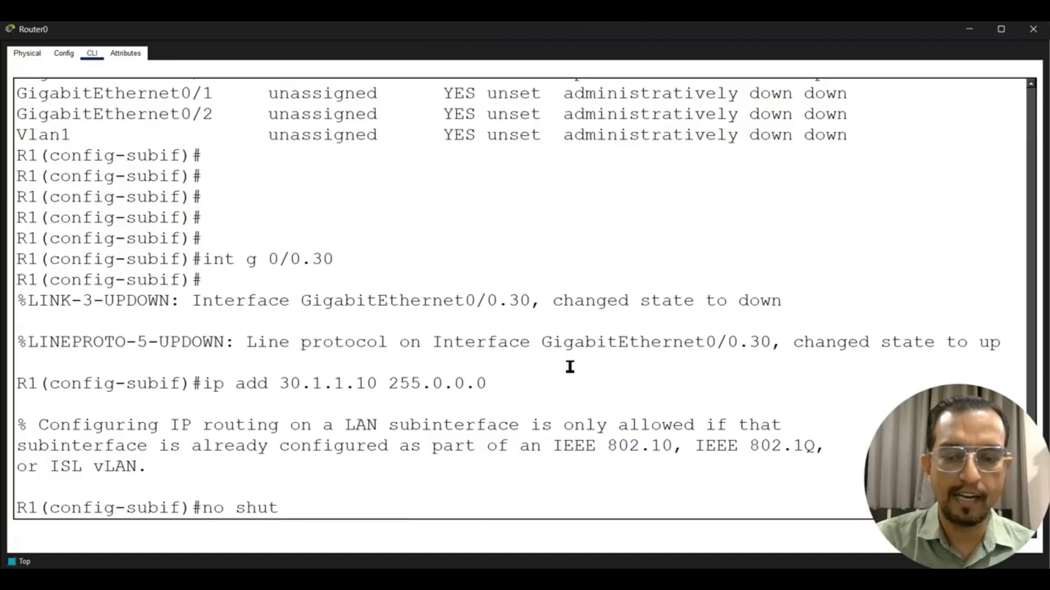
key(Return)
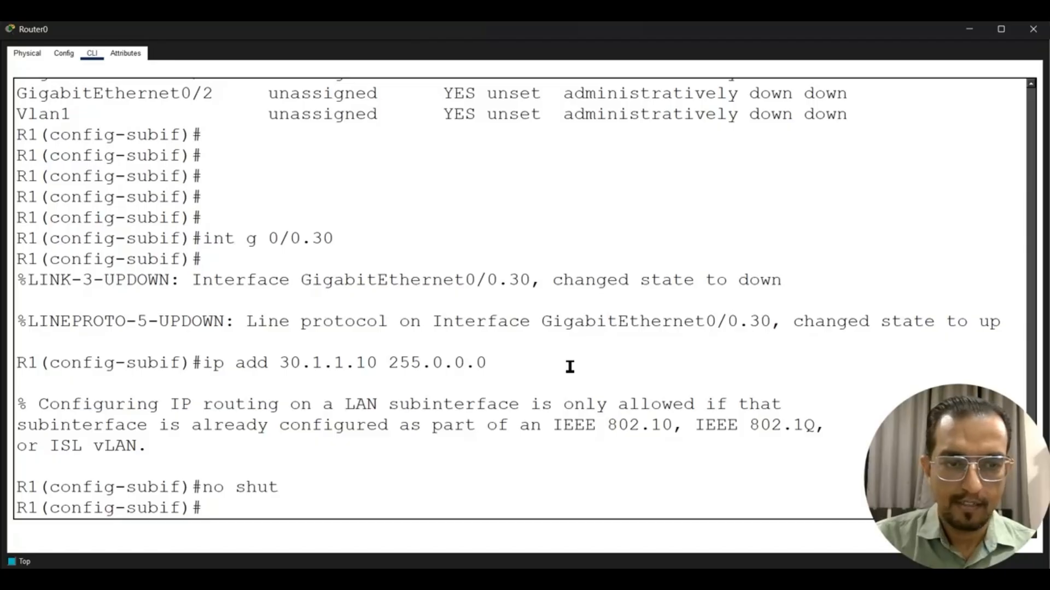
Step: Reissue int g 0/0.30 and try ip add 30.1.1.10 255.0.0.0 on it again
key(Up)
key(Up)
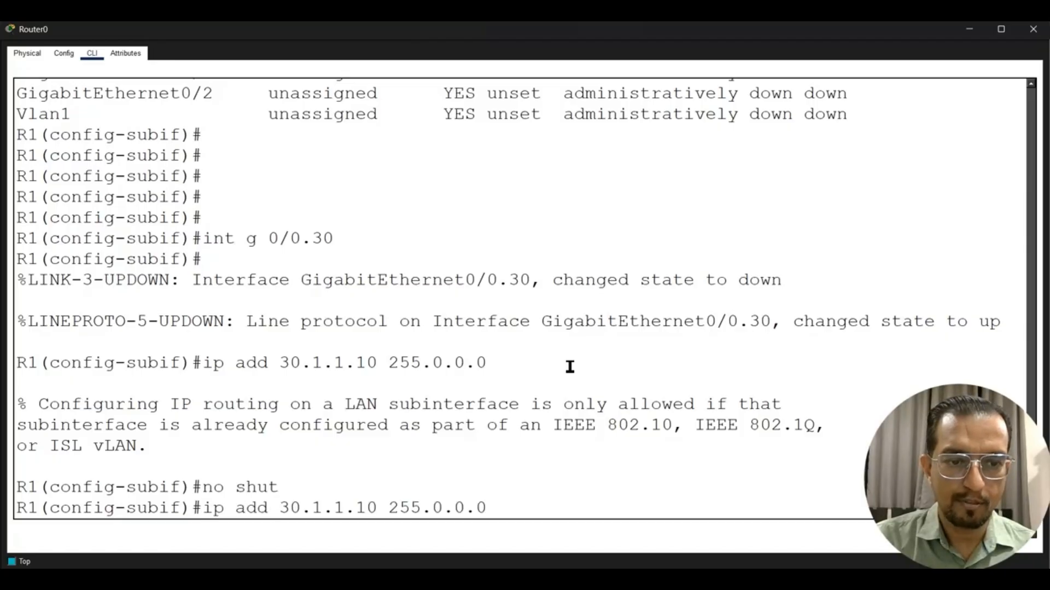
key(Up)
key(Up)
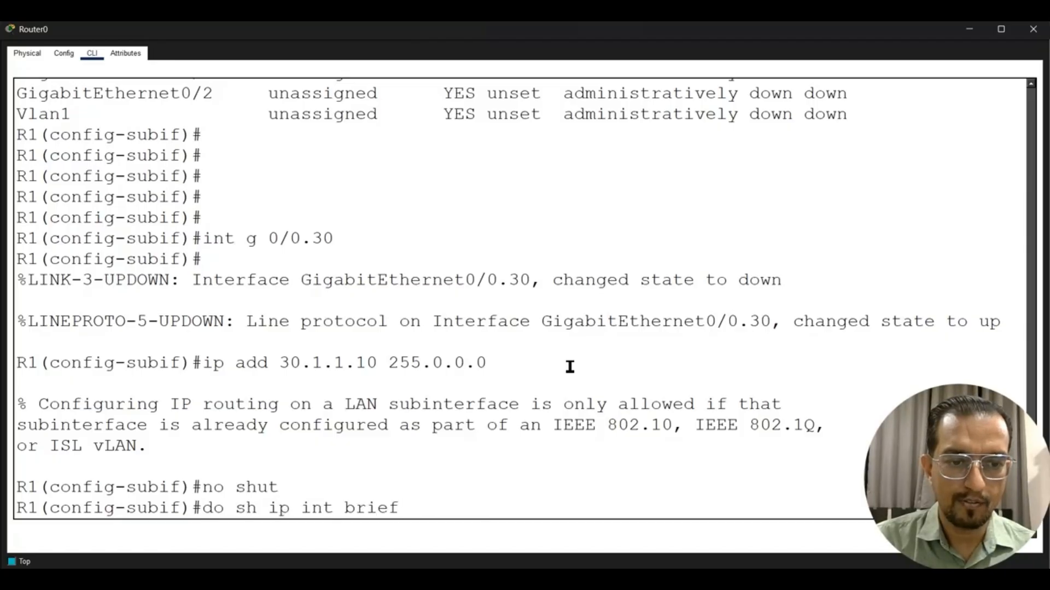
key(Down)
key(Return)
key(Up)
key(Up)
key(Up)
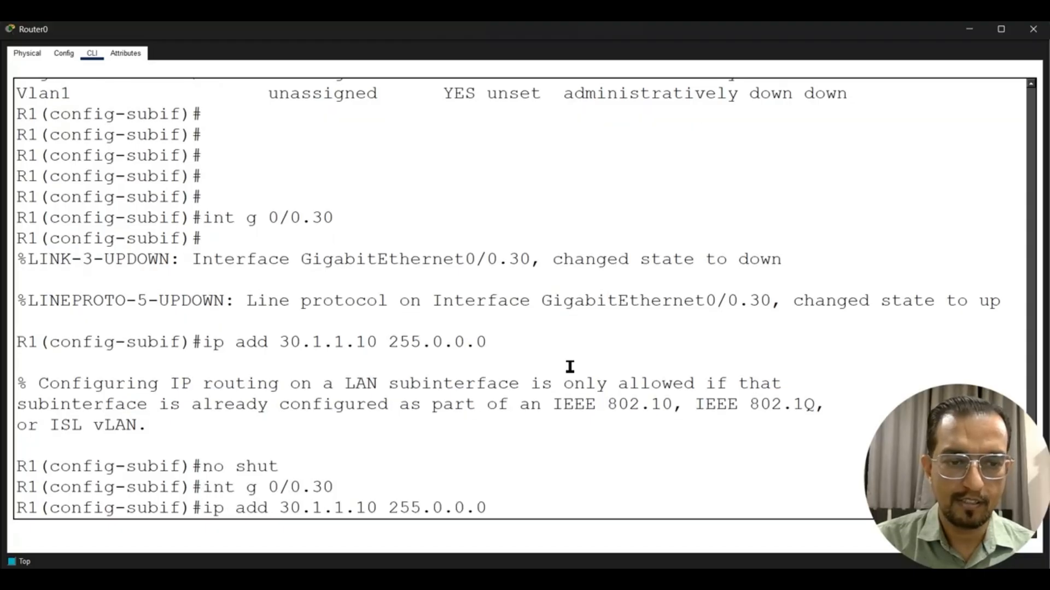
key(Return)
Step: Set encapsulation dot1Q 30 on subinterface g 0/0.30 and enable it with no shut
key(Up)
key(Up)
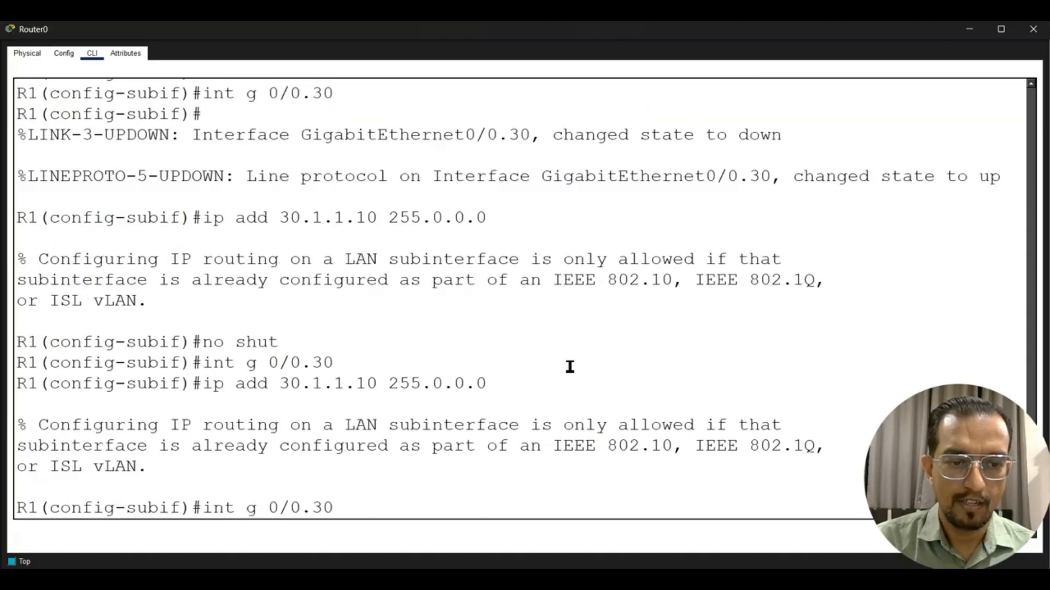
key(Up)
key(Up)
key(Up)
key(Up)
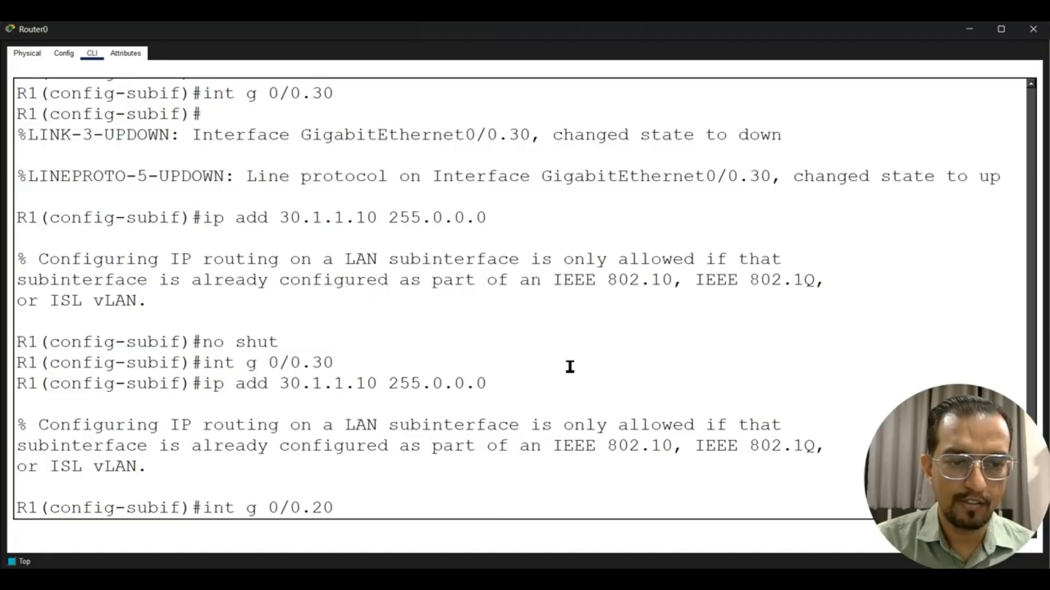
key(Up)
key(BackSpace)
key(BackSpace)
text(30)
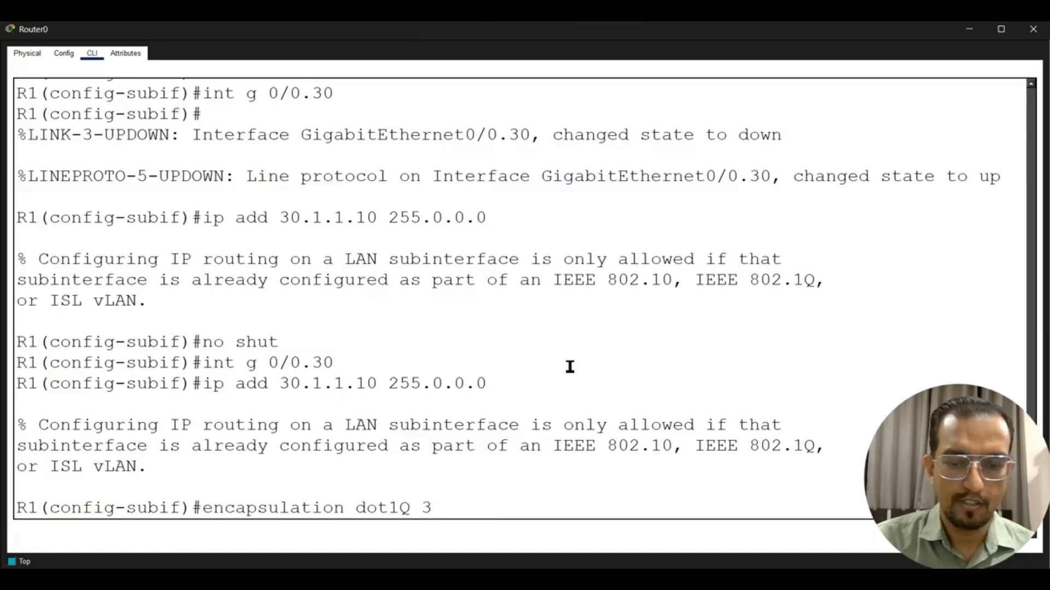
key(Return)
text(no shut)
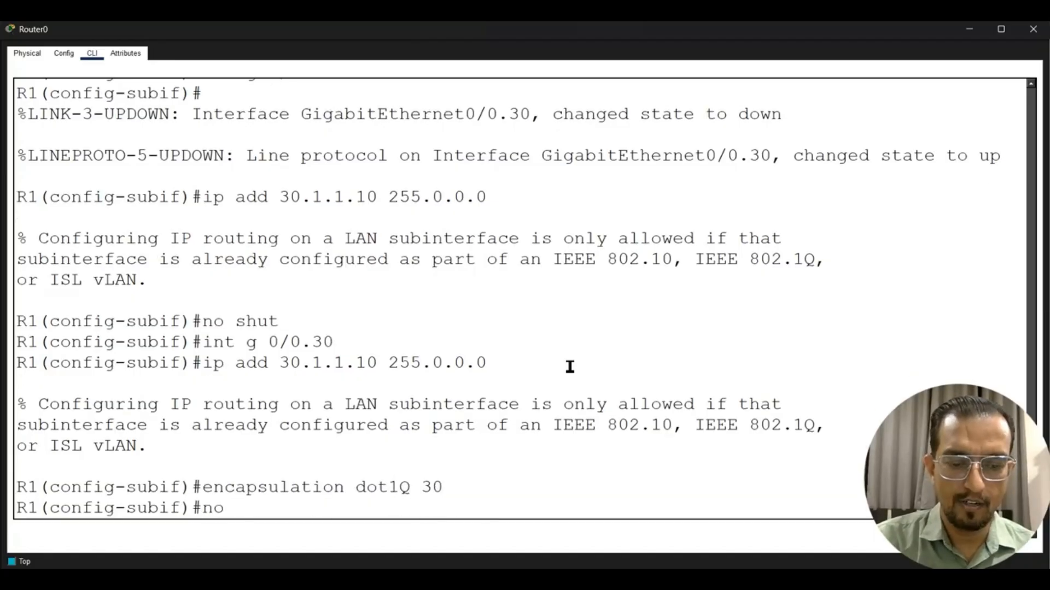
key(Return)
Step: Check the router's interface addresses and states with do sh ip int brief
text(do)
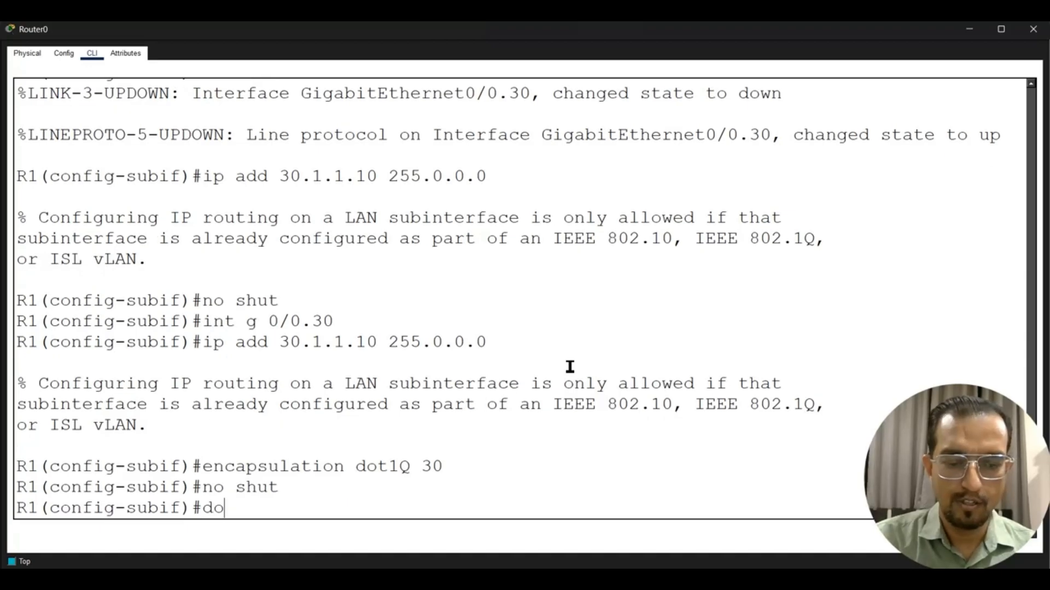
text( sh ip int brief)
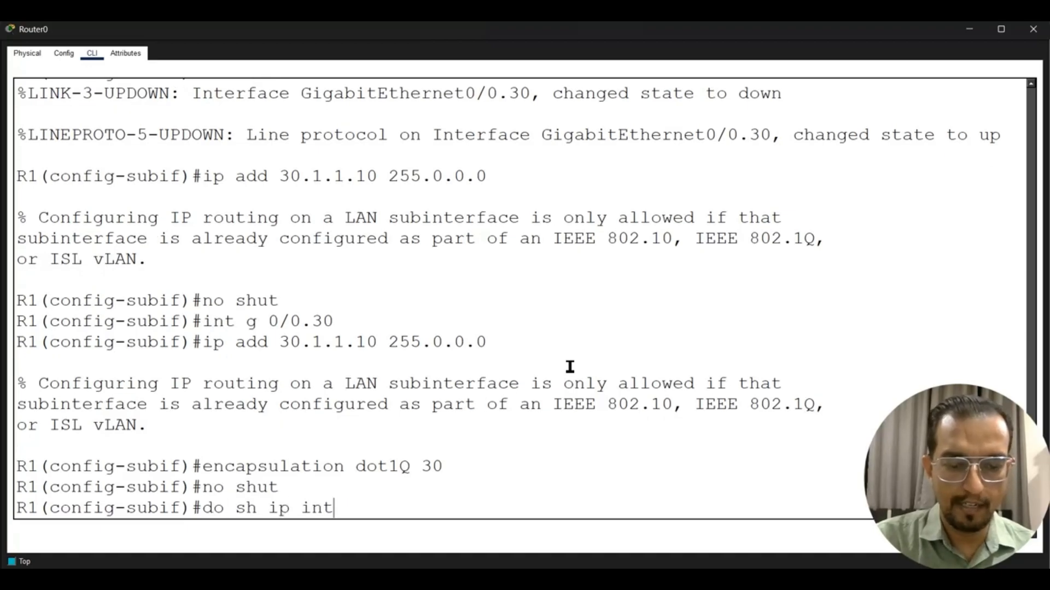
key(Return)
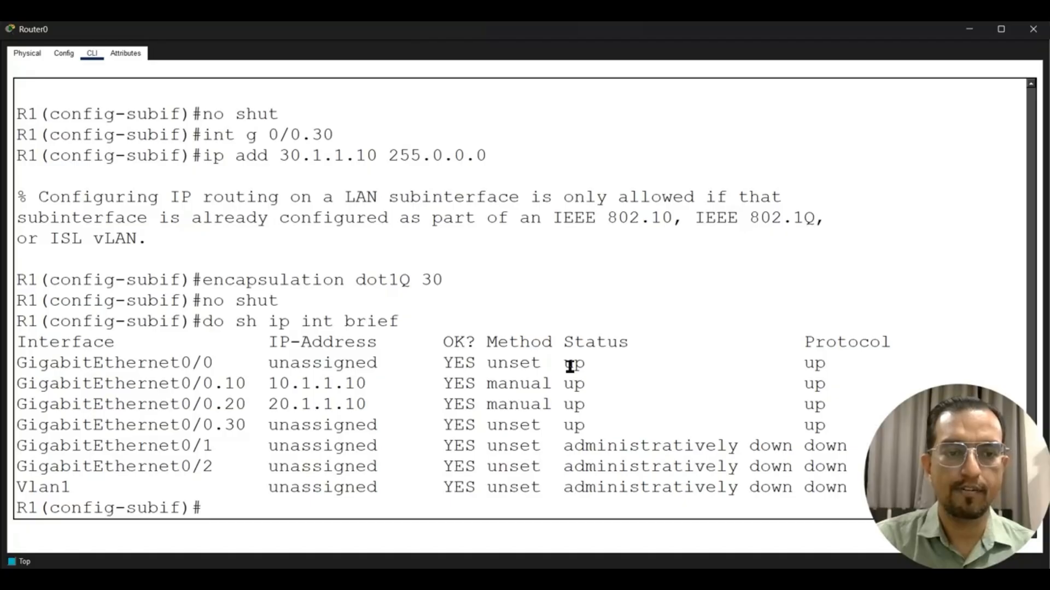
Step: Re-enter subinterface g 0/0.30 and reapply encapsulation dot1Q 30
key(Up)
key(Up)
key(Up)
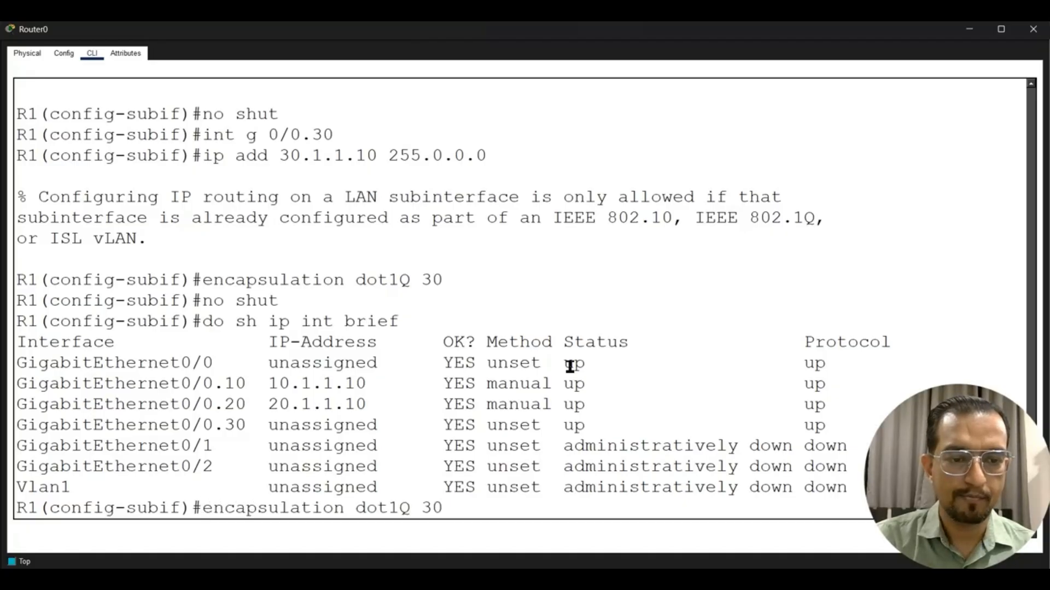
key(Up)
key(Up)
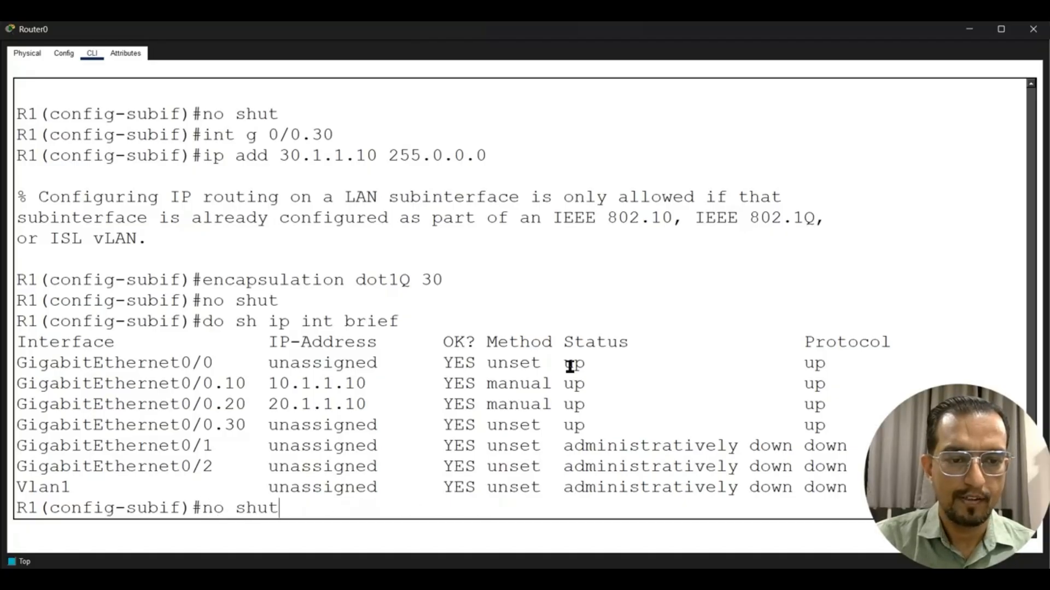
key(Up)
key(Return)
key(Up)
key(Up)
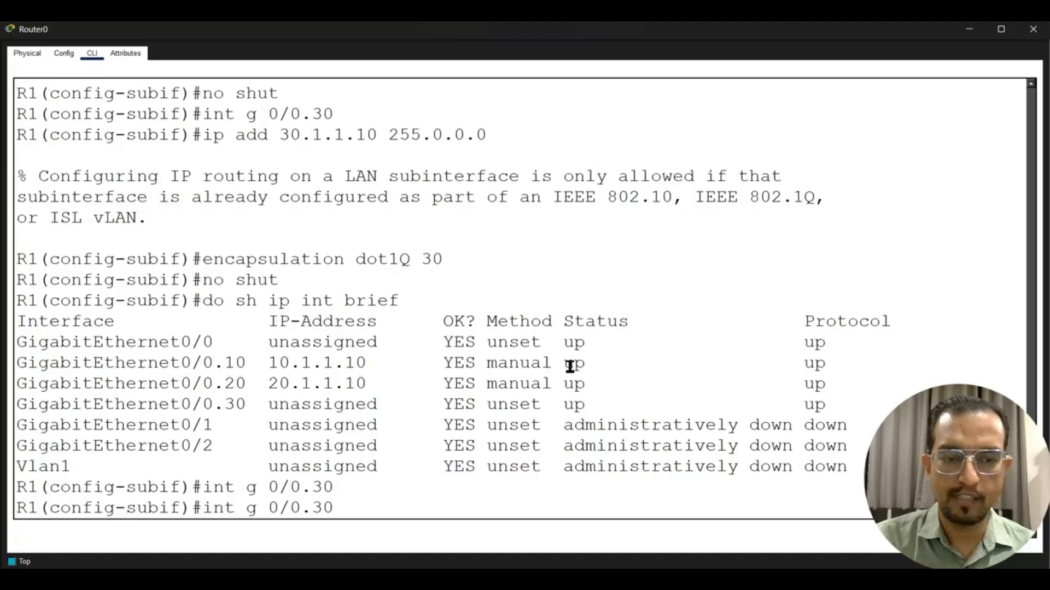
key(Up)
key(Up)
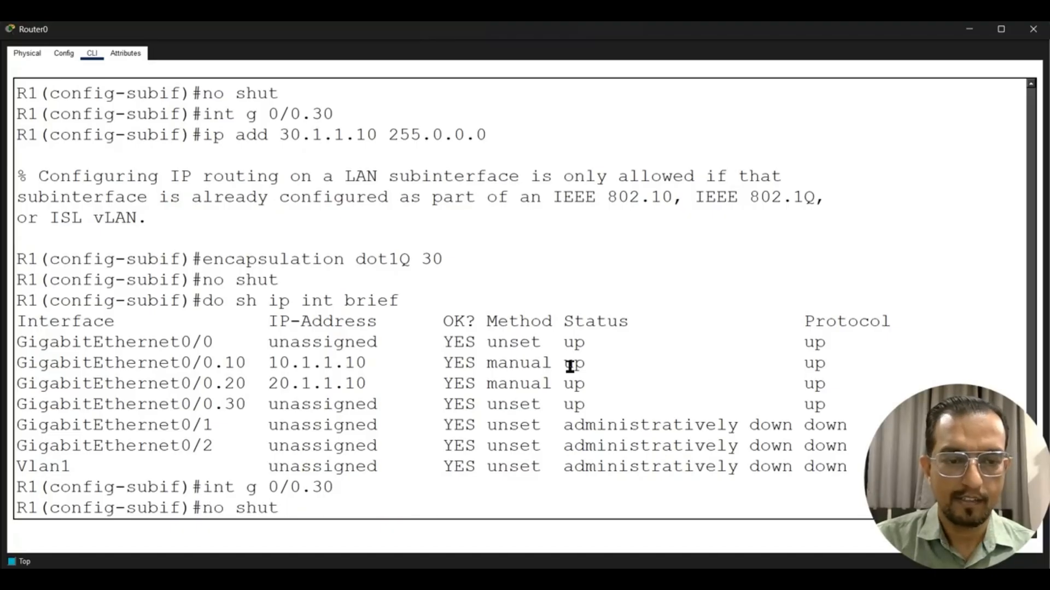
key(Return)
Step: Assign ip add 30.1.1.10 255.0.0.0 to subinterface g 0/0.30 and enable it with no shut
key(Up)
key(Up)
key(Up)
key(Up)
key(Up)
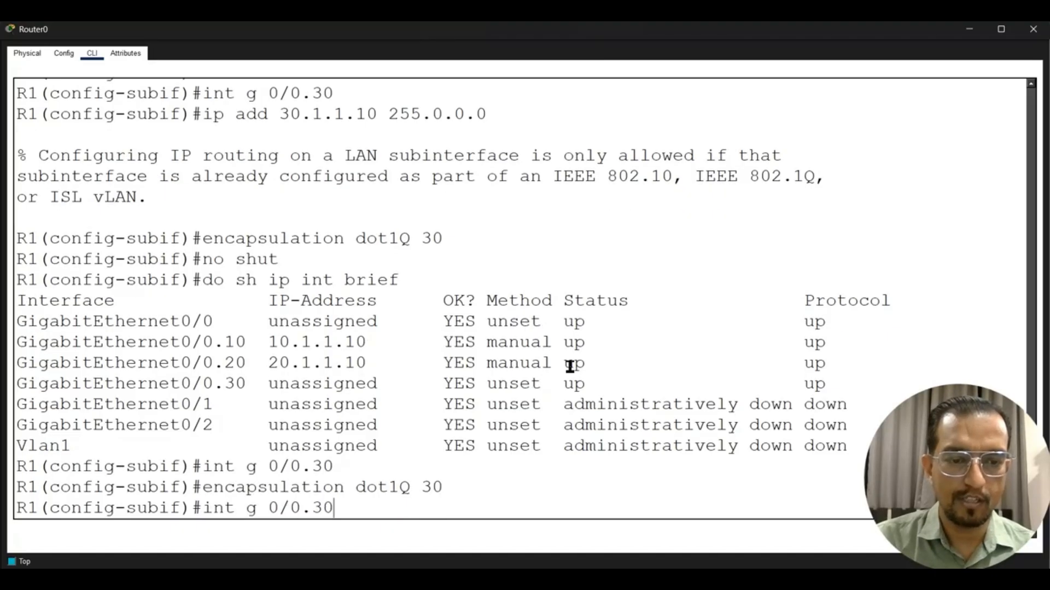
key(Up)
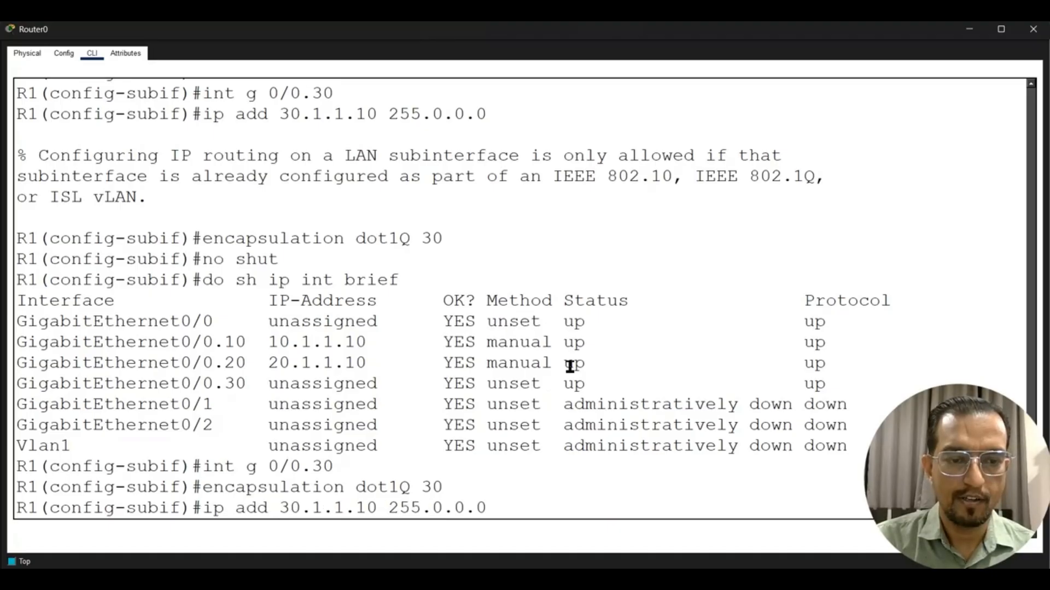
key(Return)
text(no shut)
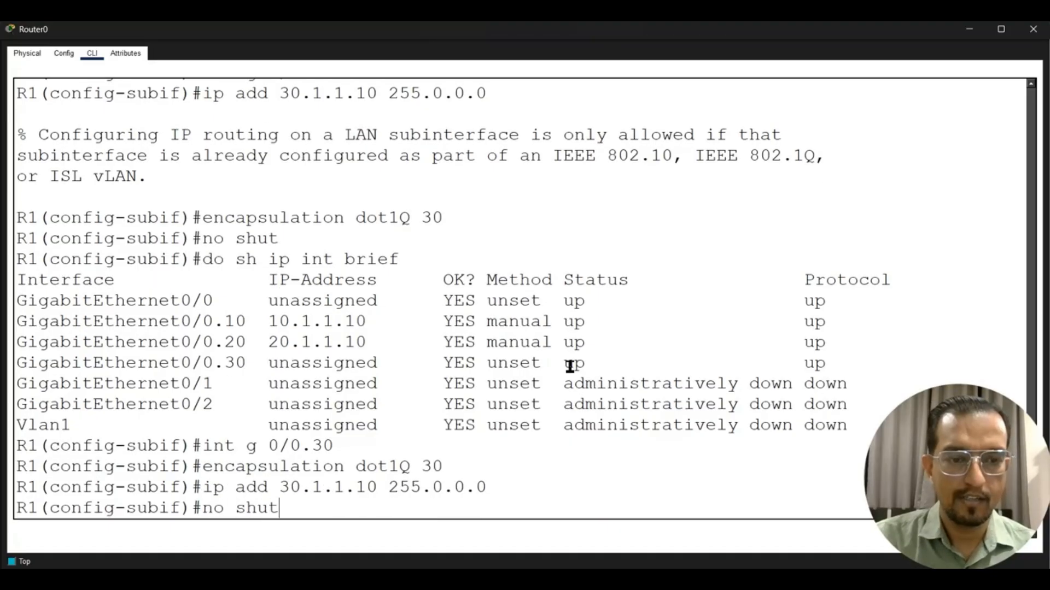
key(Return)
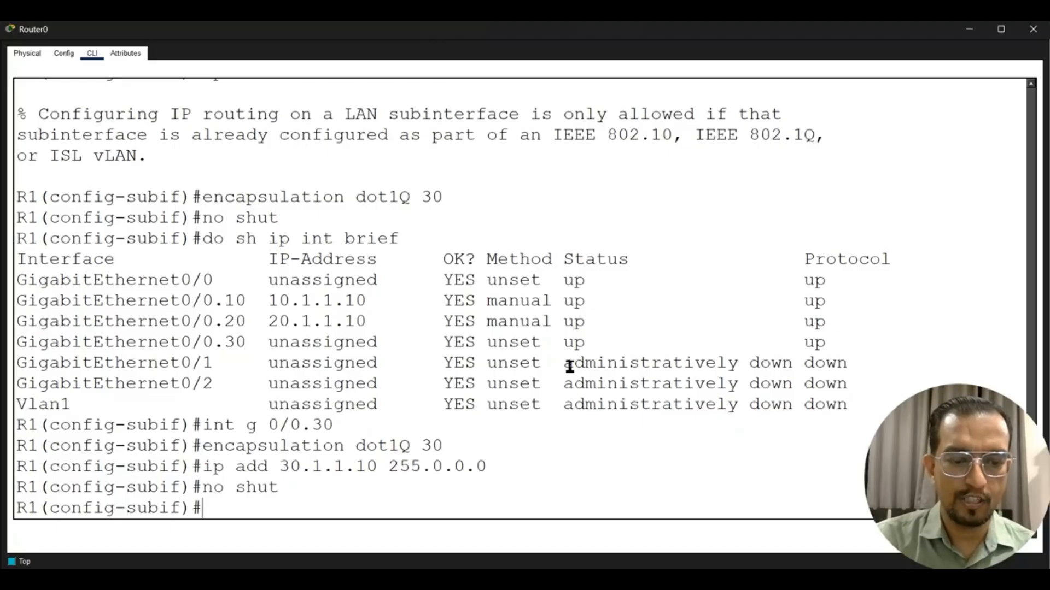
Step: Verify the address assigned to subinterface g 0/0.30 with do sh ip int brief
text(do sh ip i)
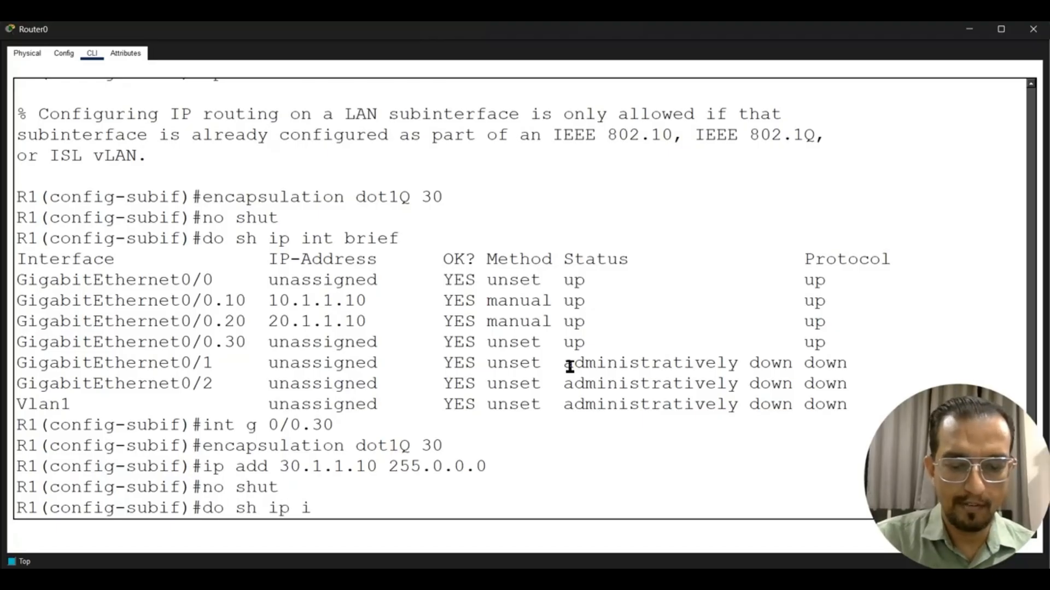
text(nt brief)
key(Return)
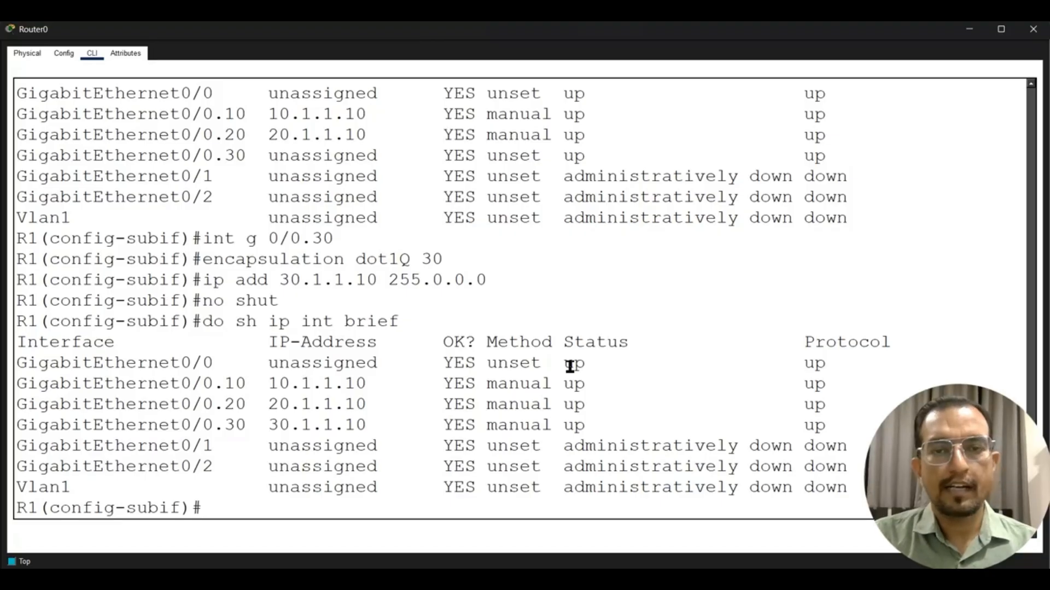
key(Return)
key(Return)
key(Return)
key(Return)
key(Return)
key(Return)
key(Return)
key(Return)
key(Return)
key(Return)
key(Return)
key(Return)
key(Return)
key(Return)
key(Return)
key(Return)
key(Return)
key(Return)
key(Return)
key(Return)
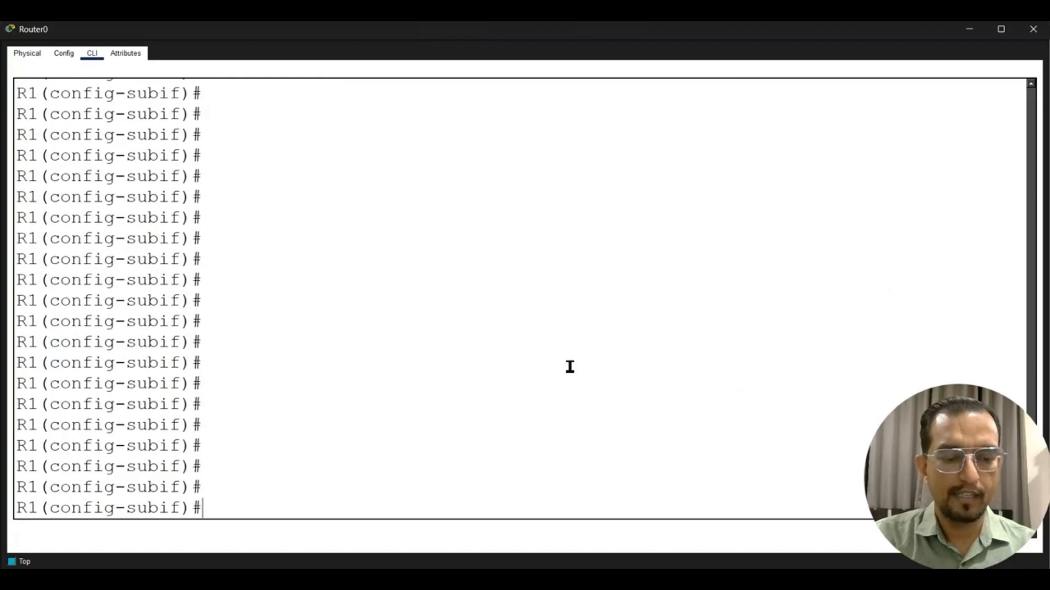
key(ctrl+c)
key(Return)
key(Return)
key(Return)
Step: Hide the device model labels and device name labels in the topology through the interface preferences
key(alt+Tab)
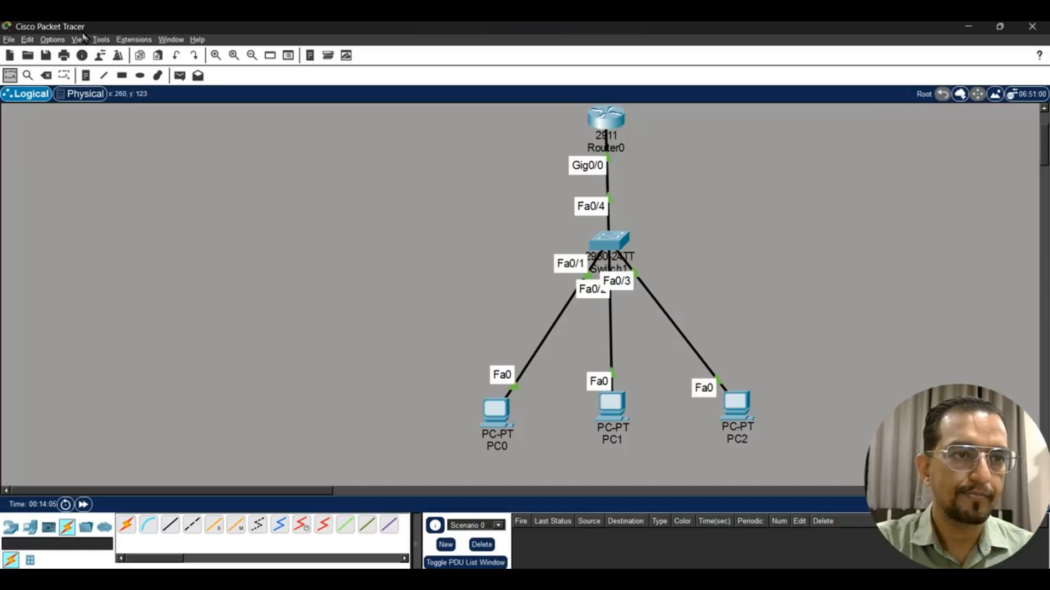
click(79, 40)
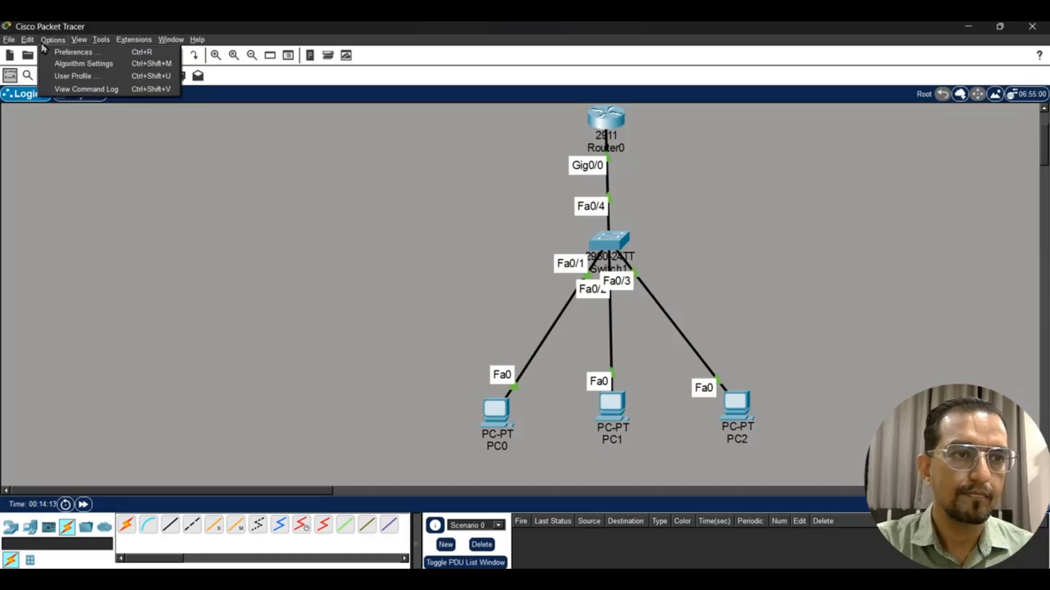
mouse_move(31, 42)
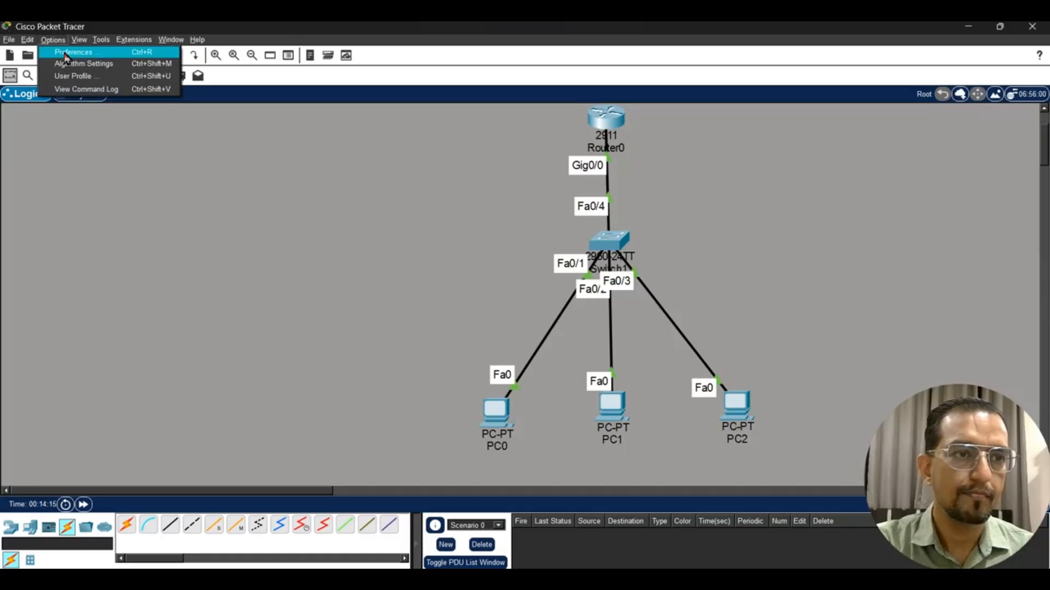
click(64, 54)
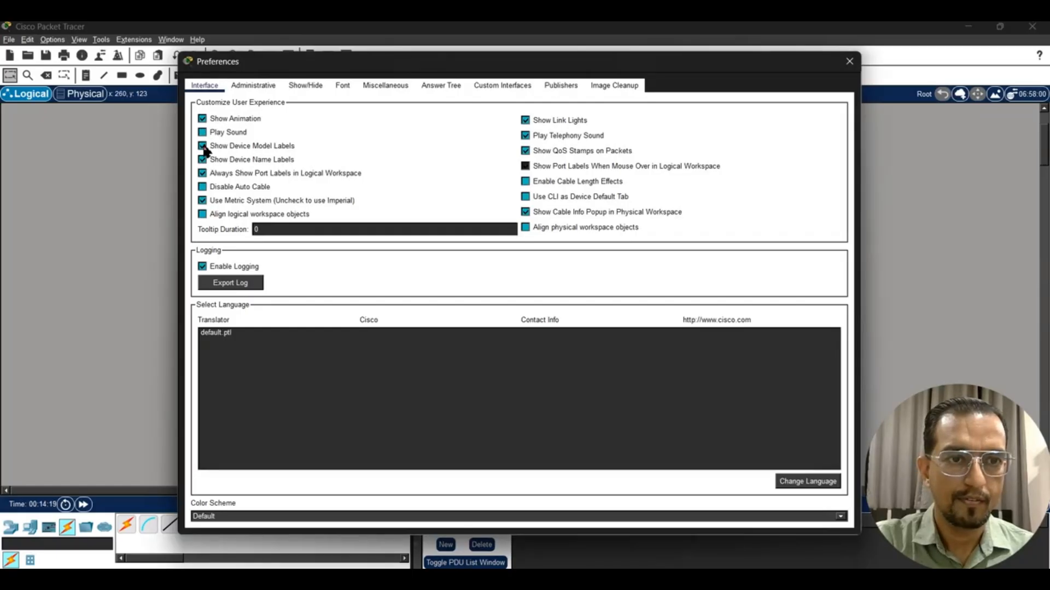
click(202, 147)
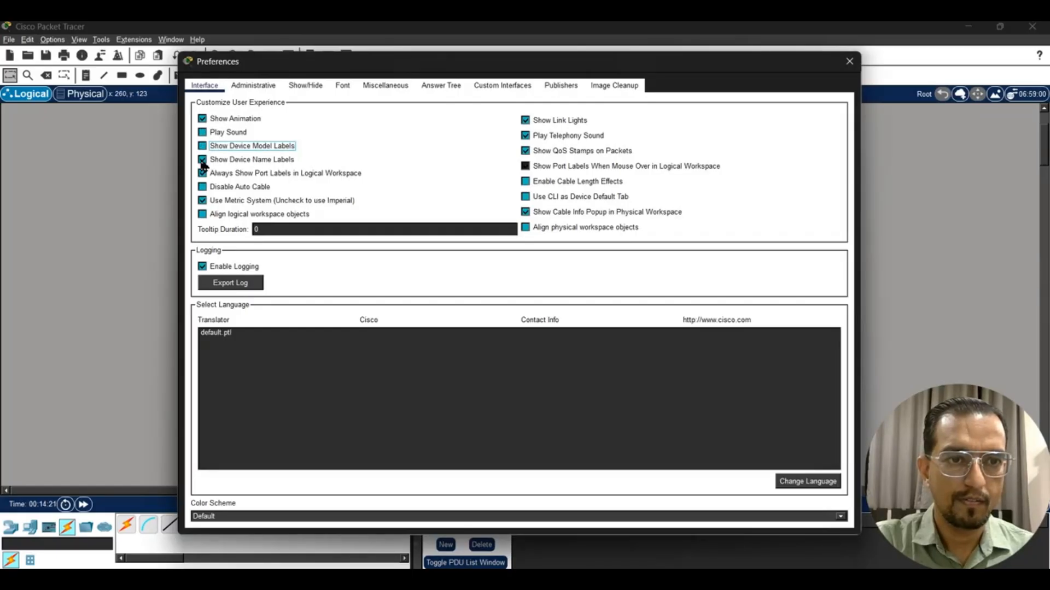
click(203, 160)
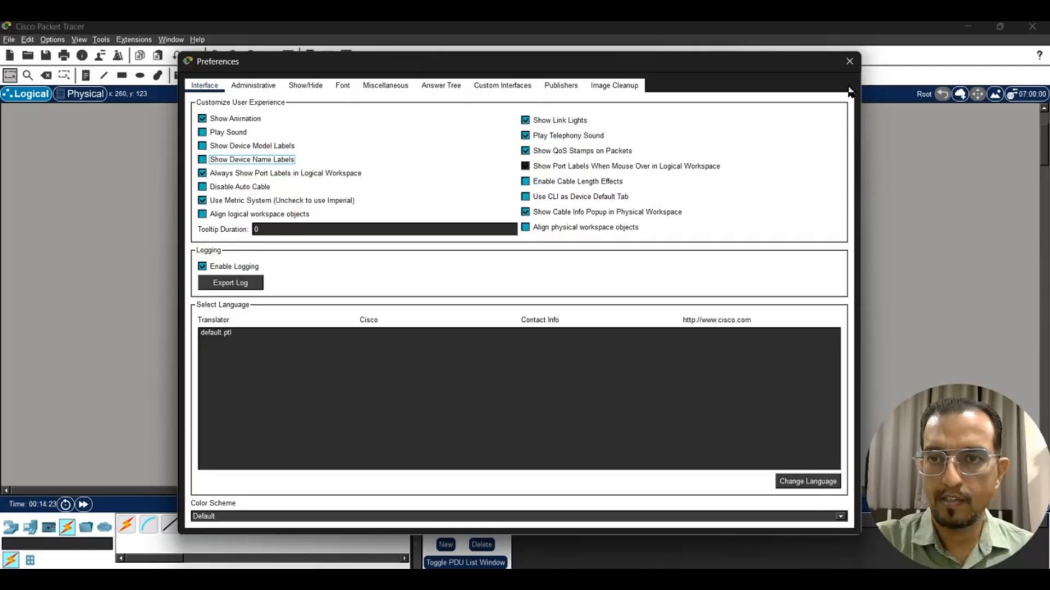
click(849, 61)
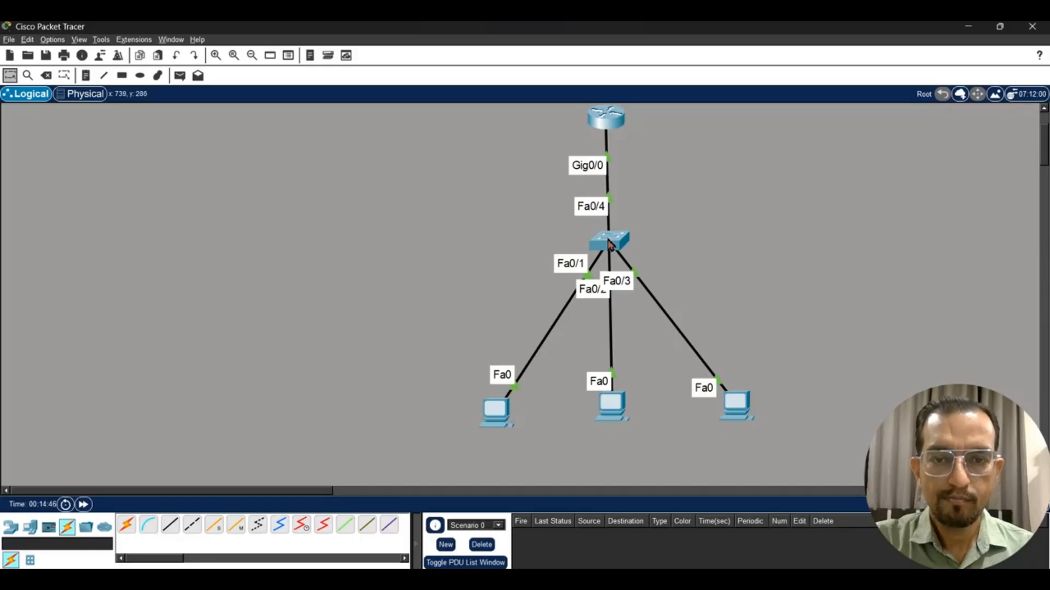
Step: Open the command line of the switch below the router and bring up its prompt
click(609, 242)
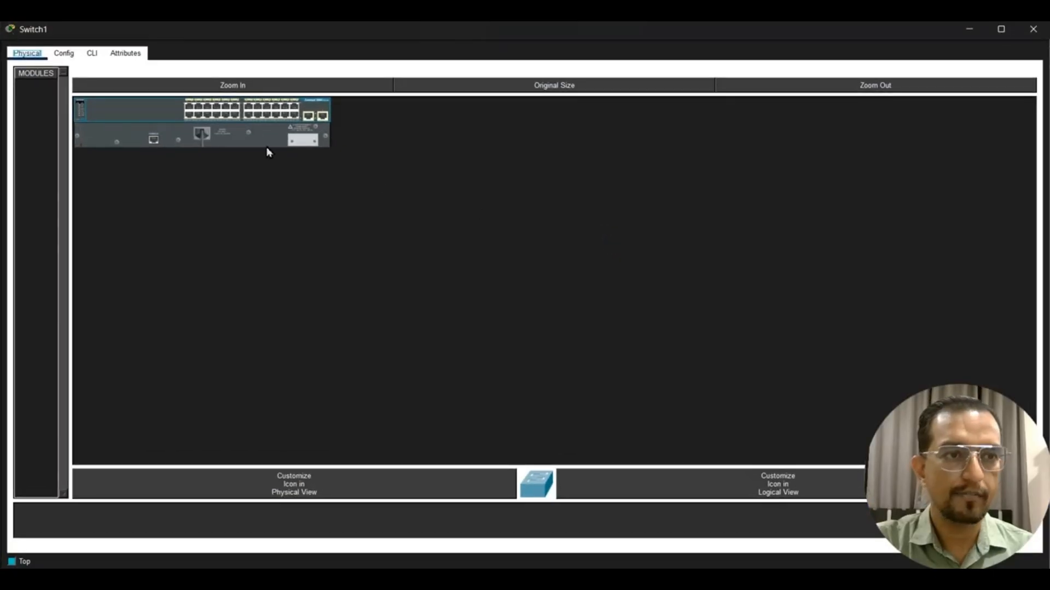
click(84, 55)
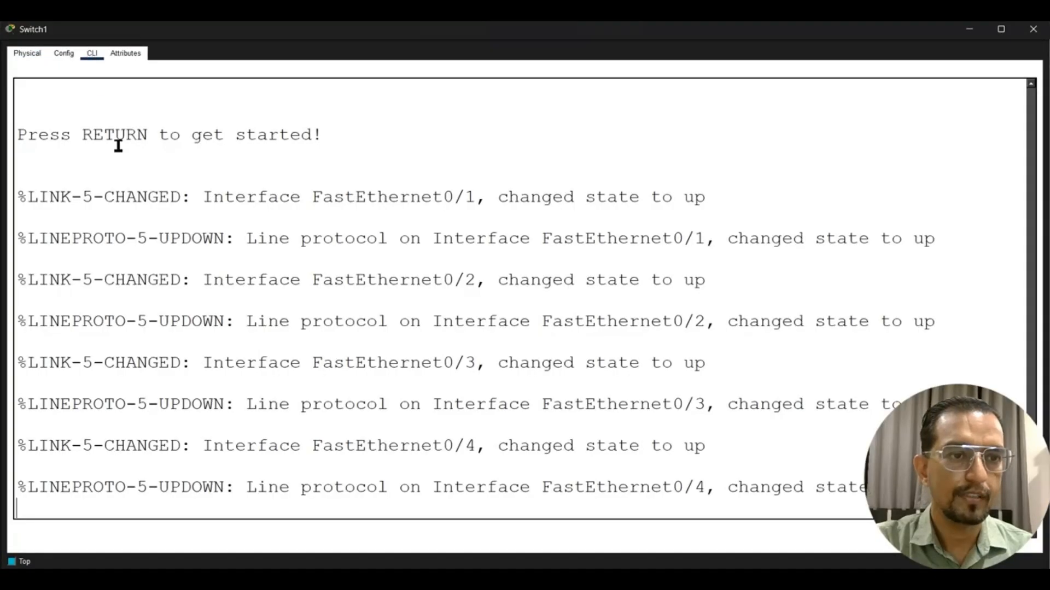
key(Return)
key(Return)
key(Return)
key(Return)
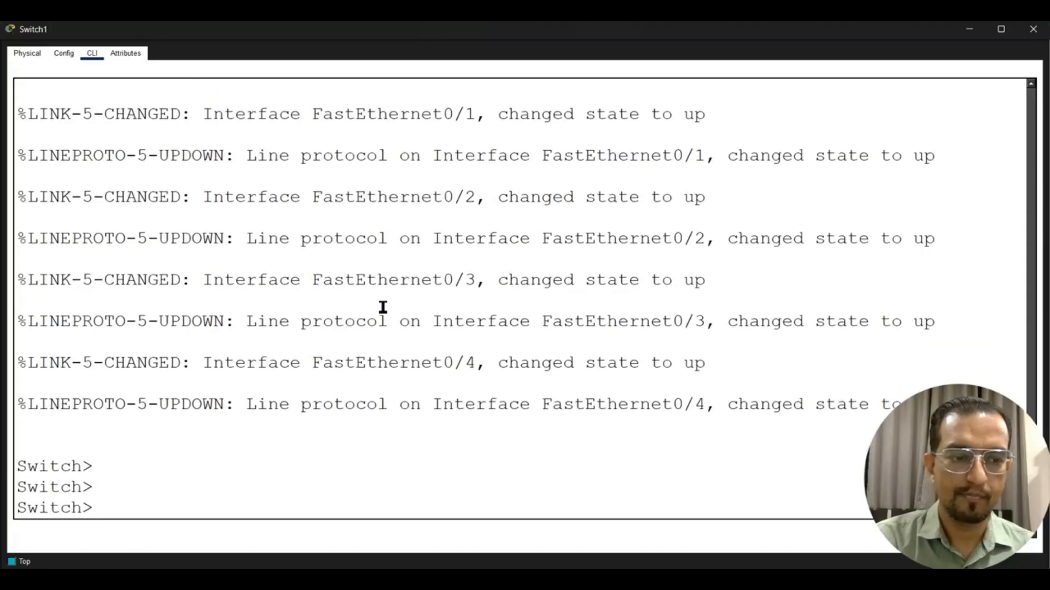
Step: Enter privileged mode with en and global configuration mode with conf t on the switch
text(en)
key(Return)
key(Return)
key(Return)
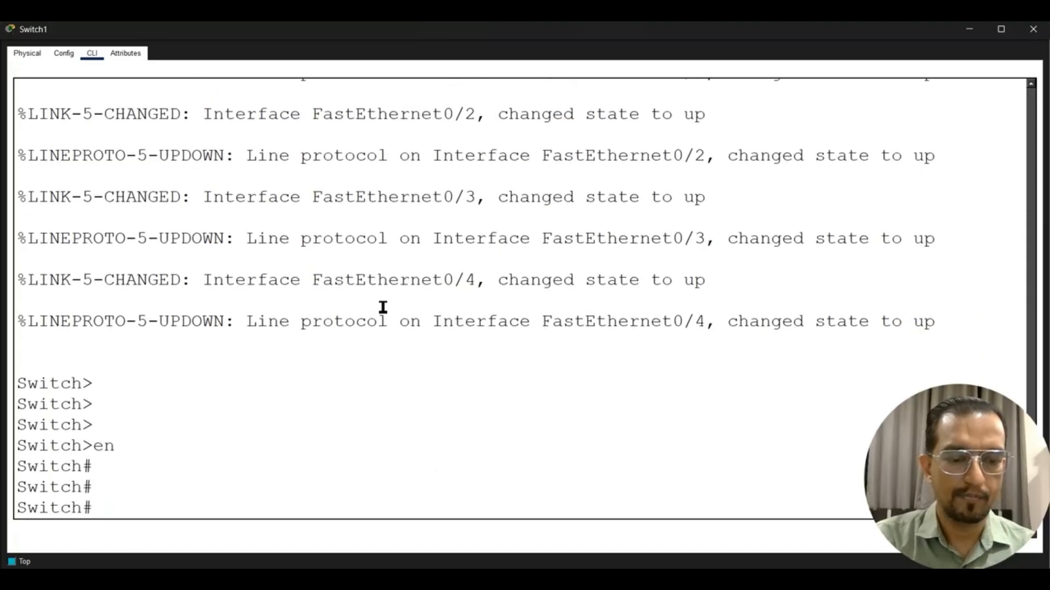
text(conf)
text( t)
key(Return)
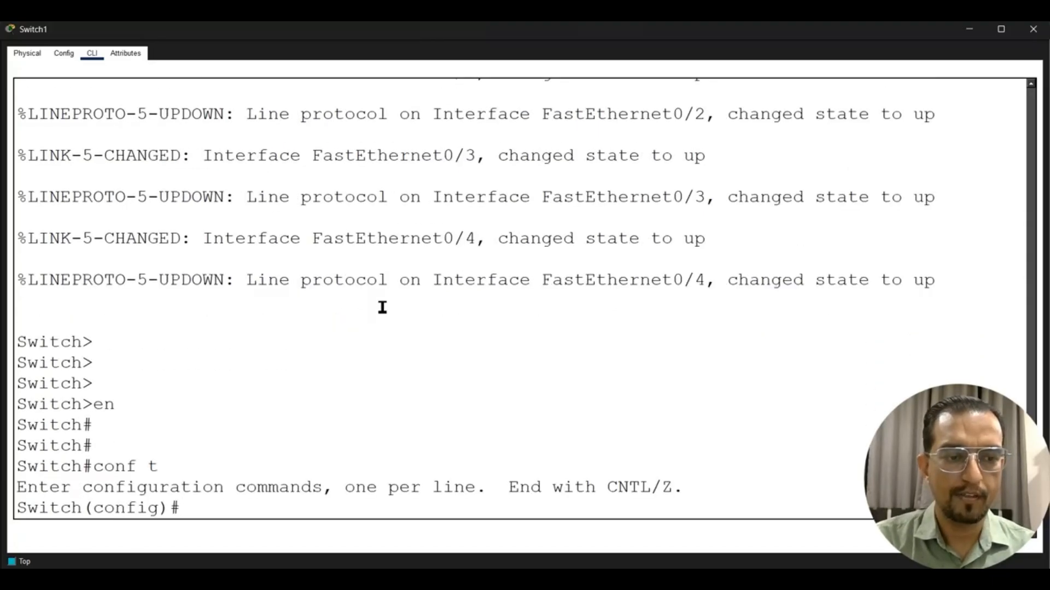
key(alt+Tab)
key(alt+Tab)
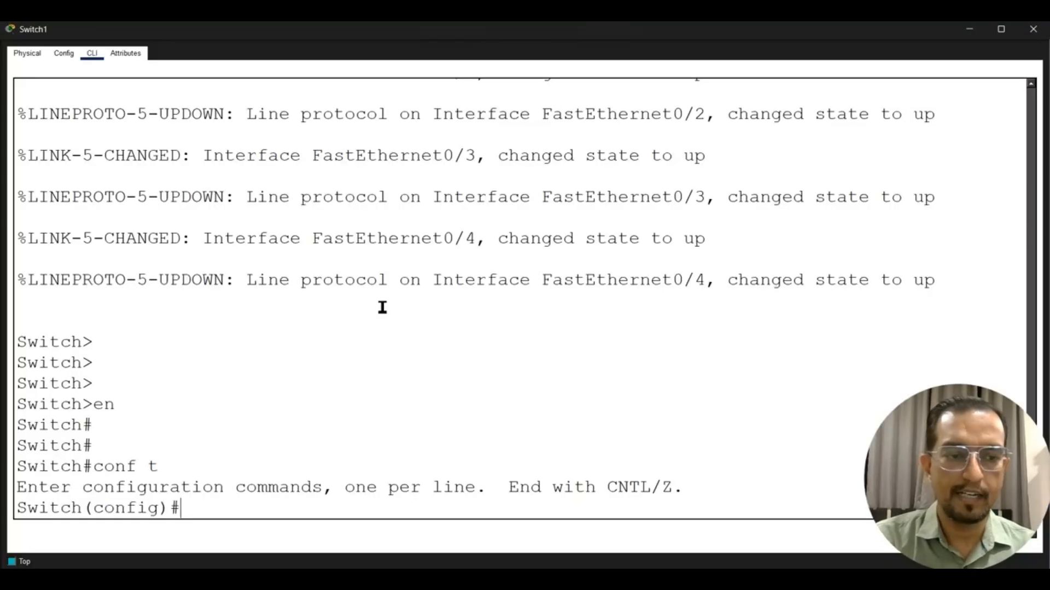
text(int f 0/1)
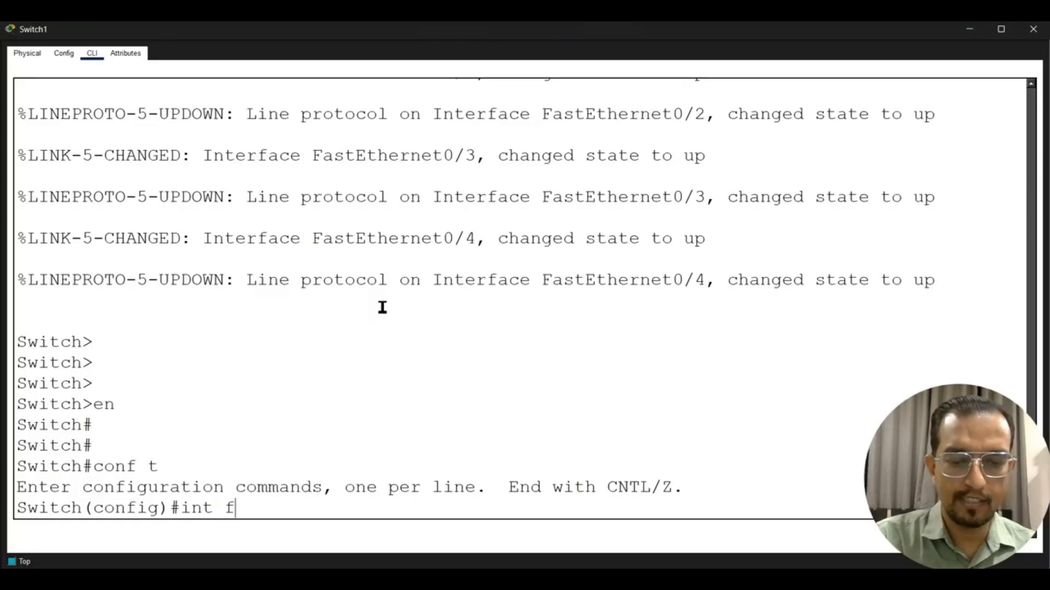
key(Return)
text(ip)
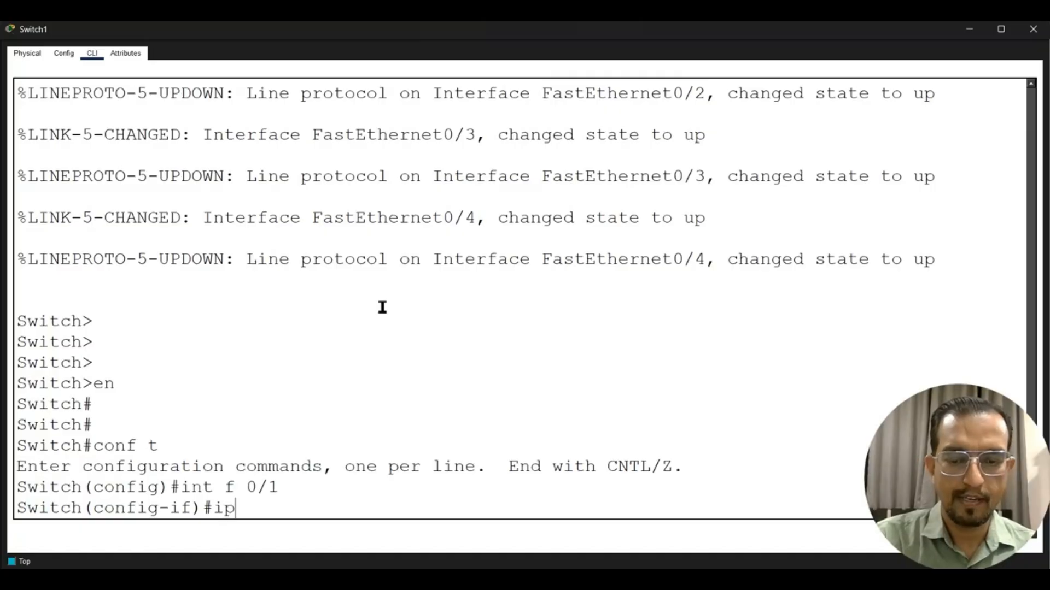
key(BackSpace)
key(BackSpace)
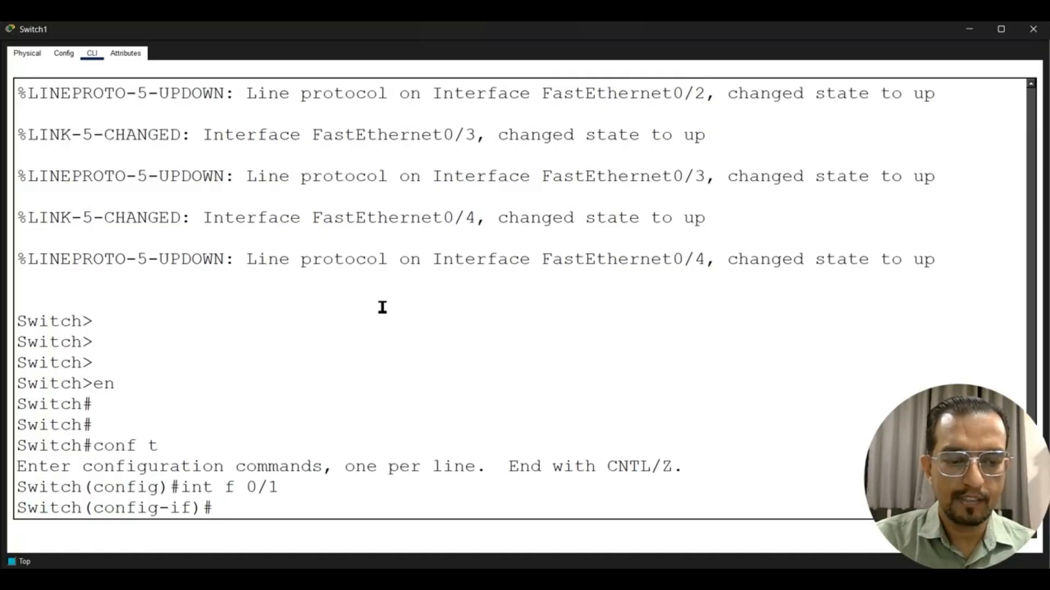
key(alt+Tab)
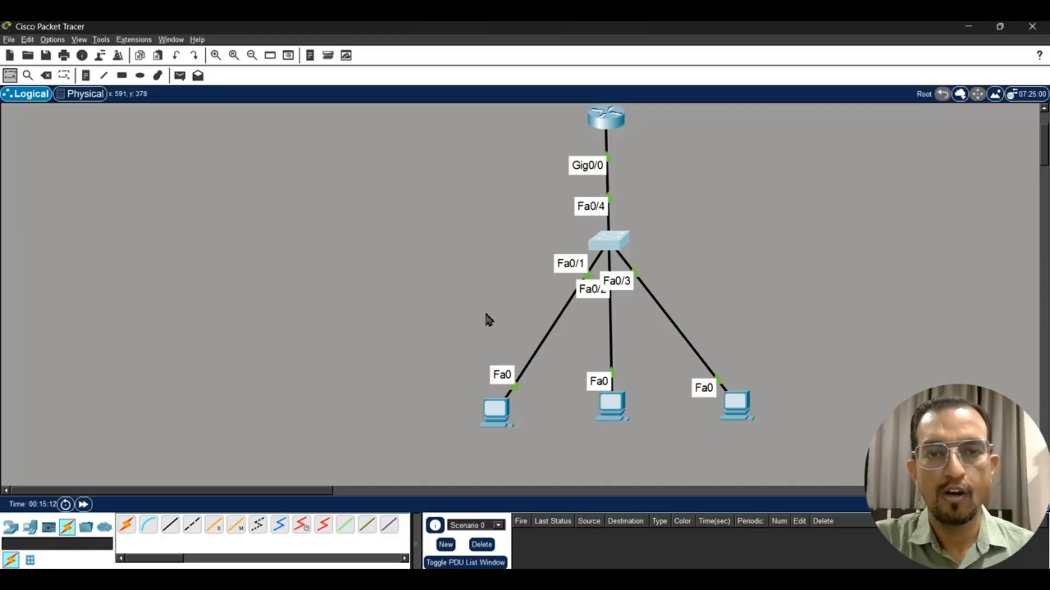
key(alt+Tab)
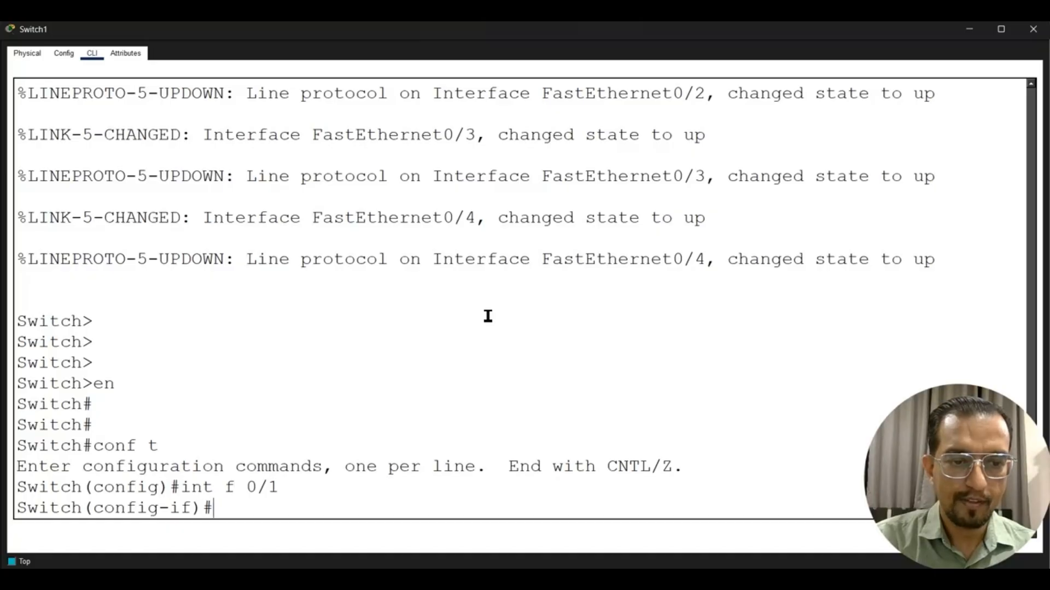
text(exit)
key(Return)
key(Return)
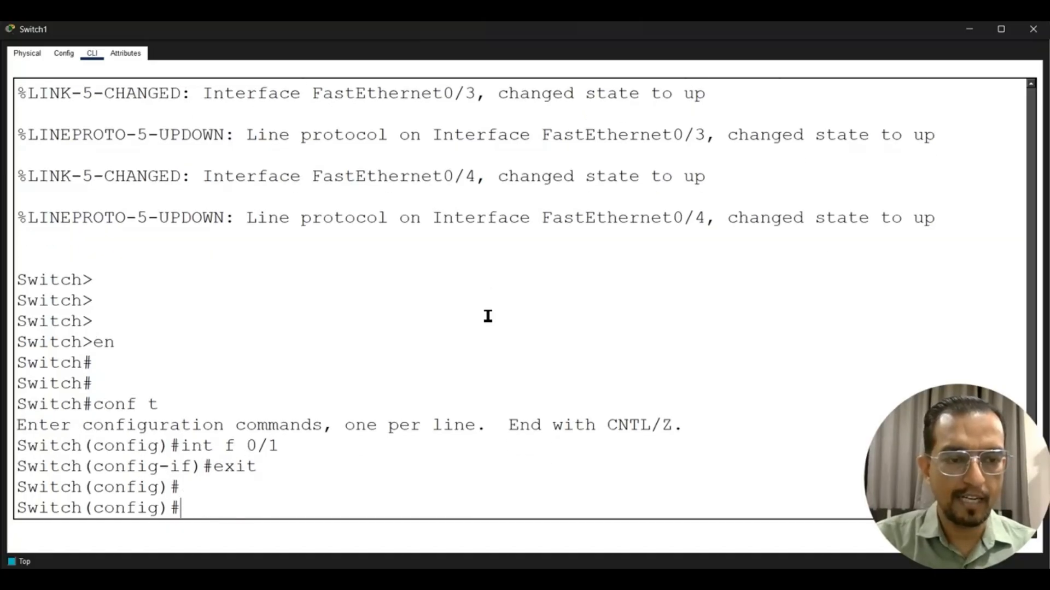
Step: Create vlan 10 on the switch and exit back to global configuration mode
text(vlan 10)
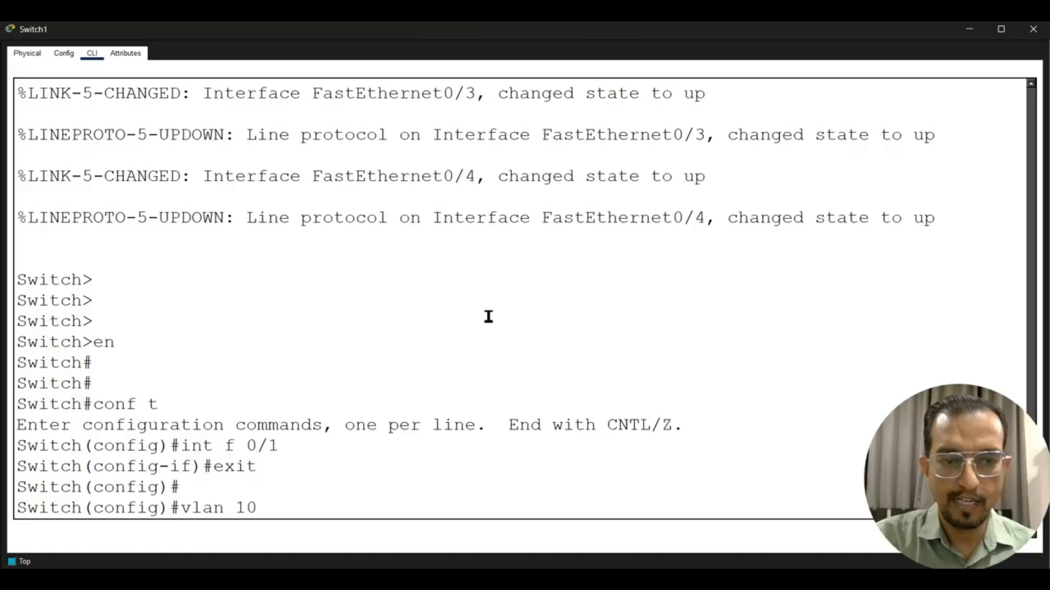
key(Return)
text(exit)
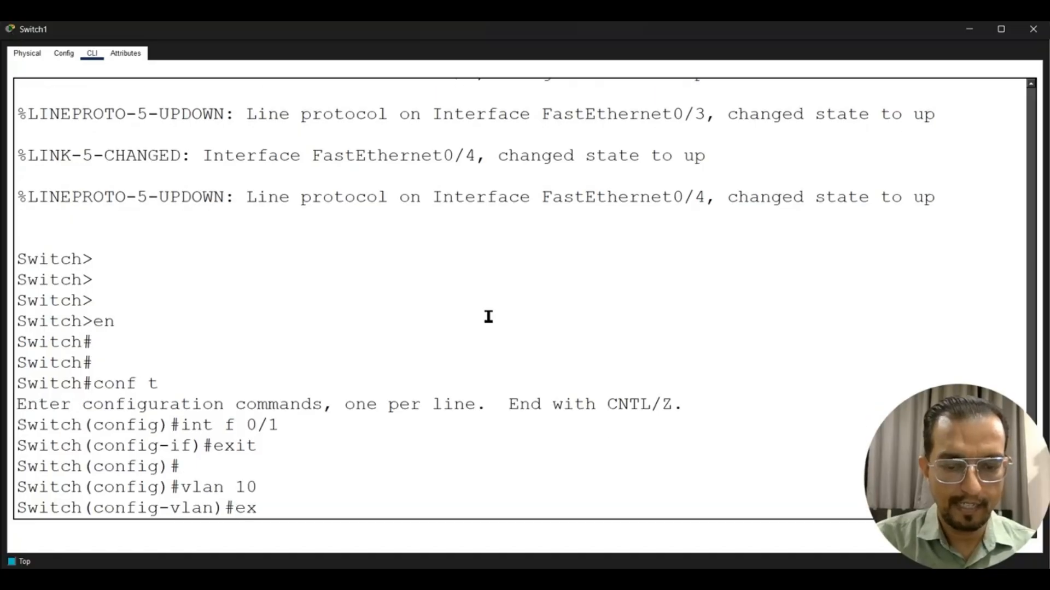
key(Return)
Step: Create vlan 20 on the switch and exit VLAN configuration
key(Up)
key(Up)
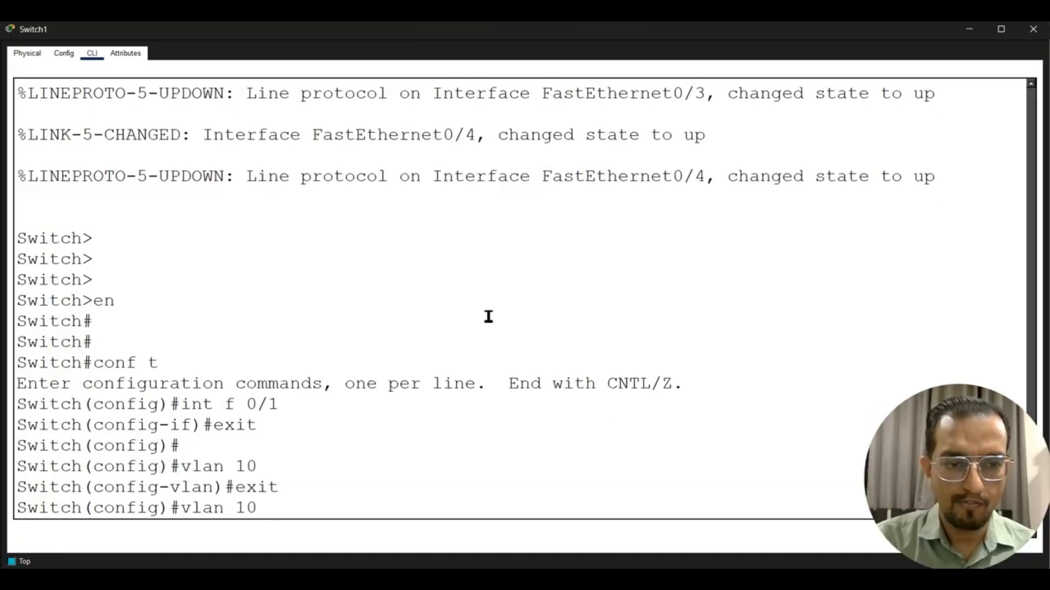
key(BackSpace)
key(BackSpace)
text(3)
key(BackSpace)
text(20)
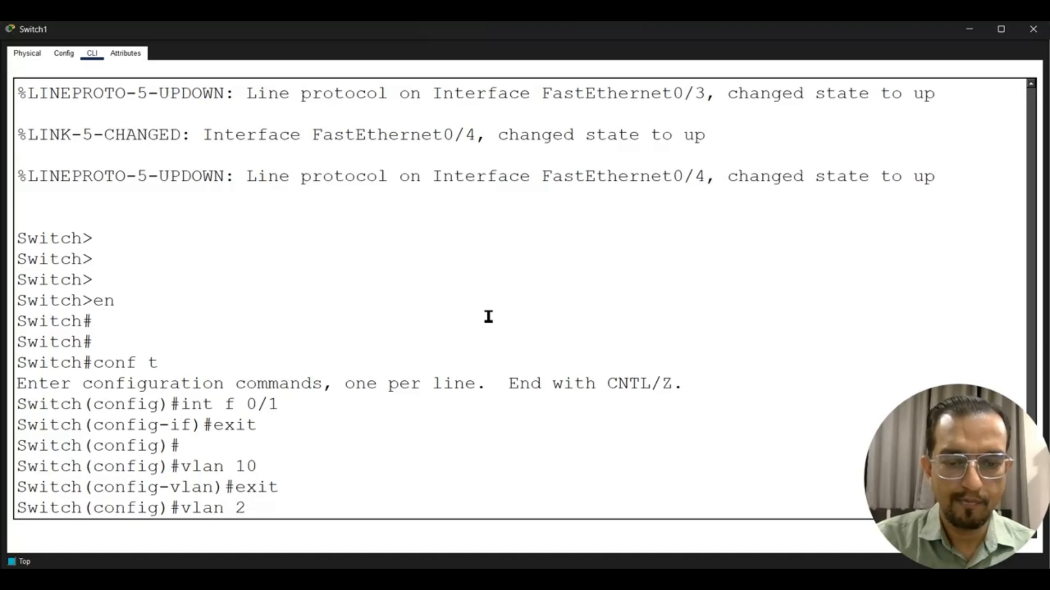
key(Return)
text(exit)
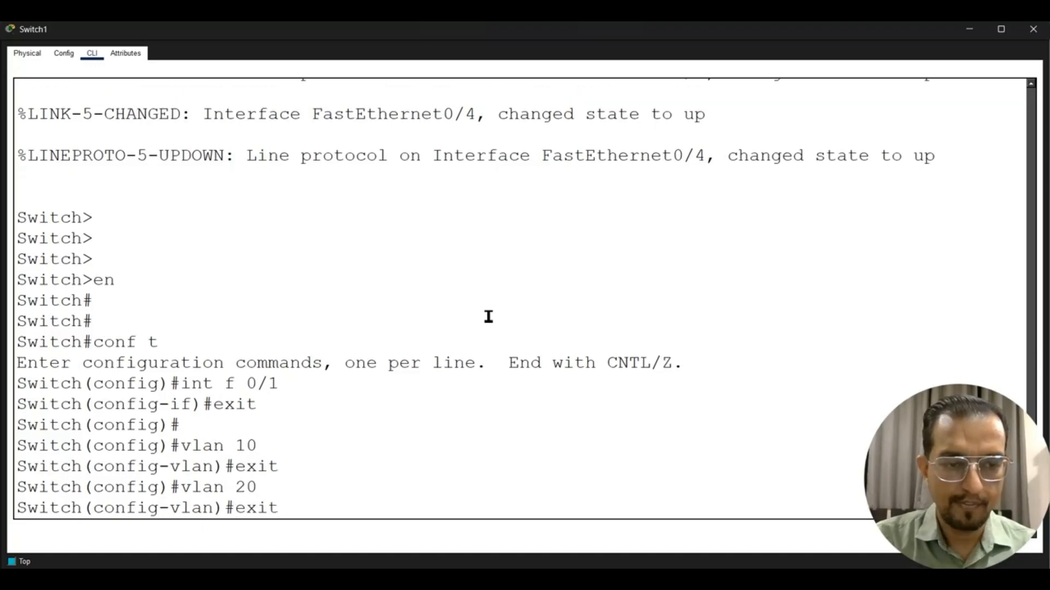
key(Return)
Step: Create vlan 30 on the switch and return to global configuration mode
key(Up)
key(Up)
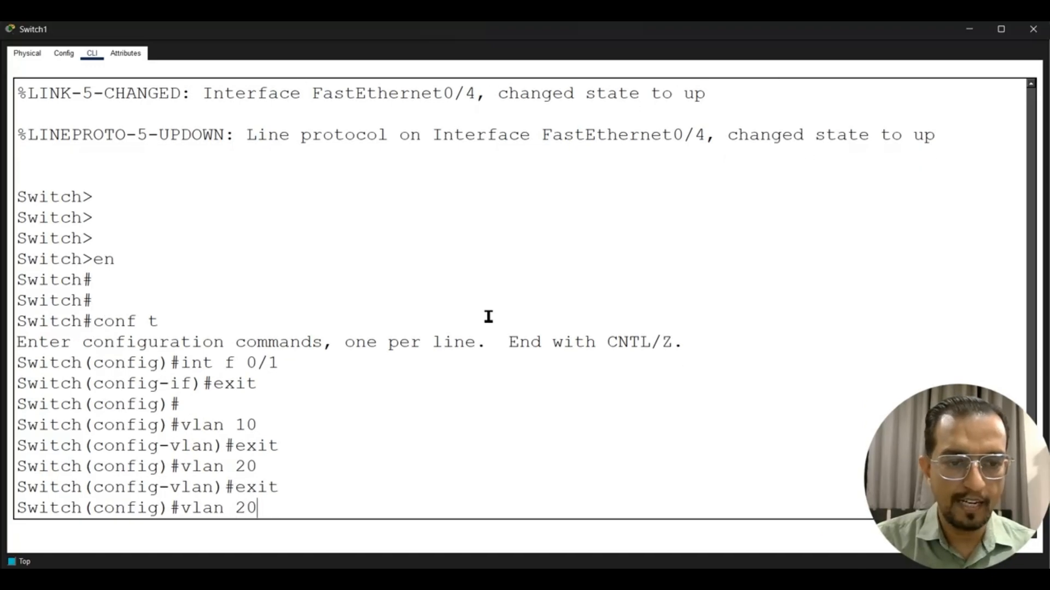
key(BackSpace)
key(BackSpace)
text(30)
key(Return)
text(exit)
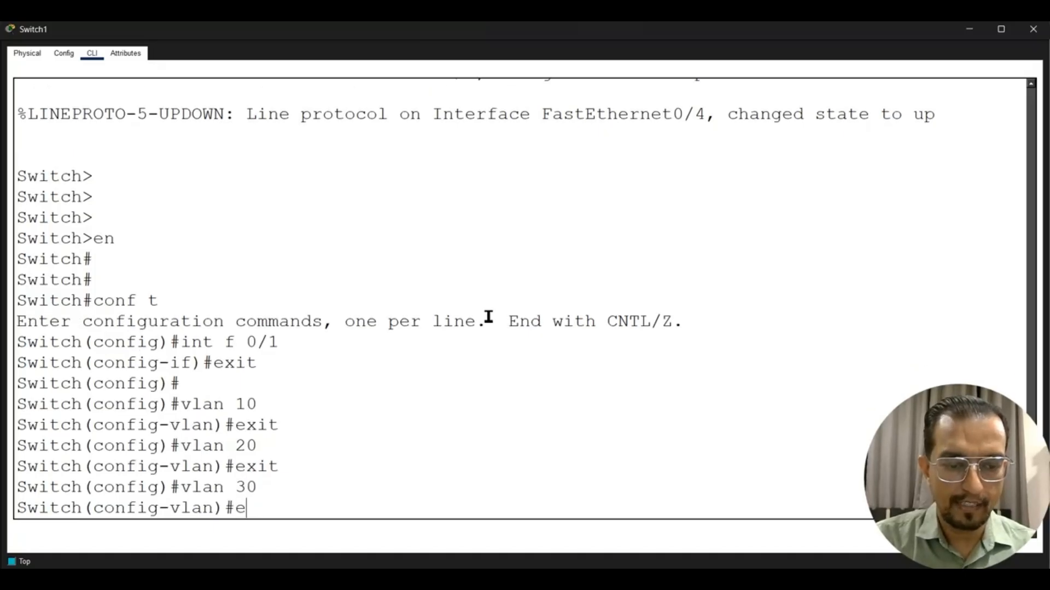
key(Return)
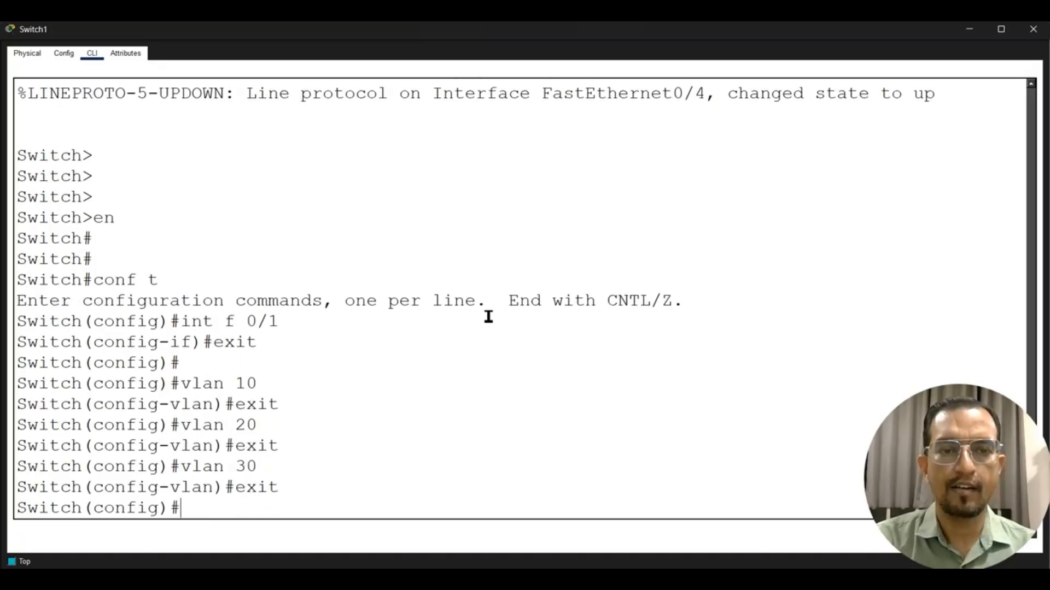
Step: Check the switch's VLAN list and port assignments with do sh vlan bri
text(d)
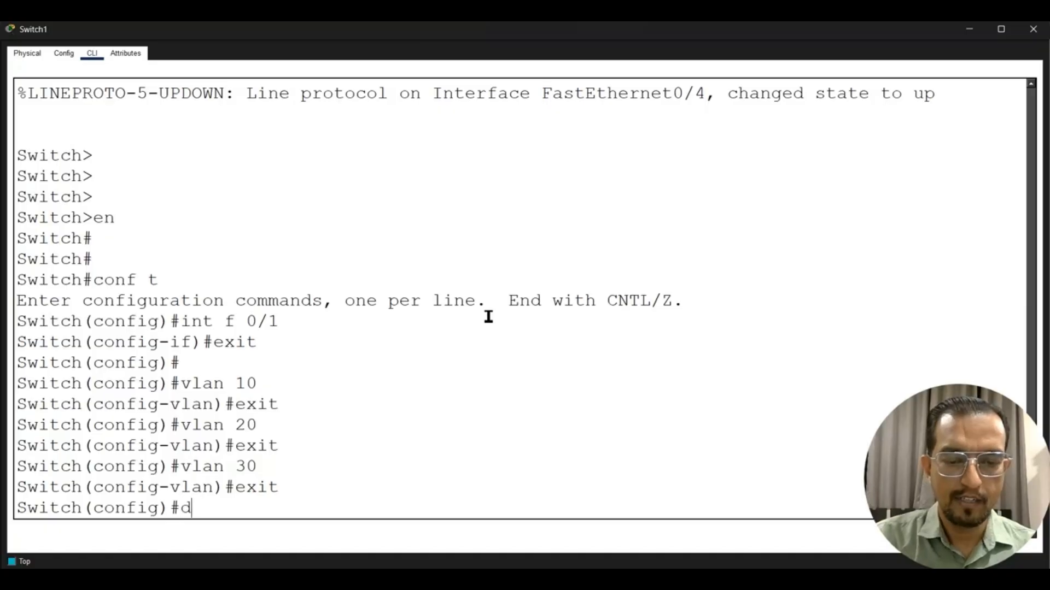
text(o sh v)
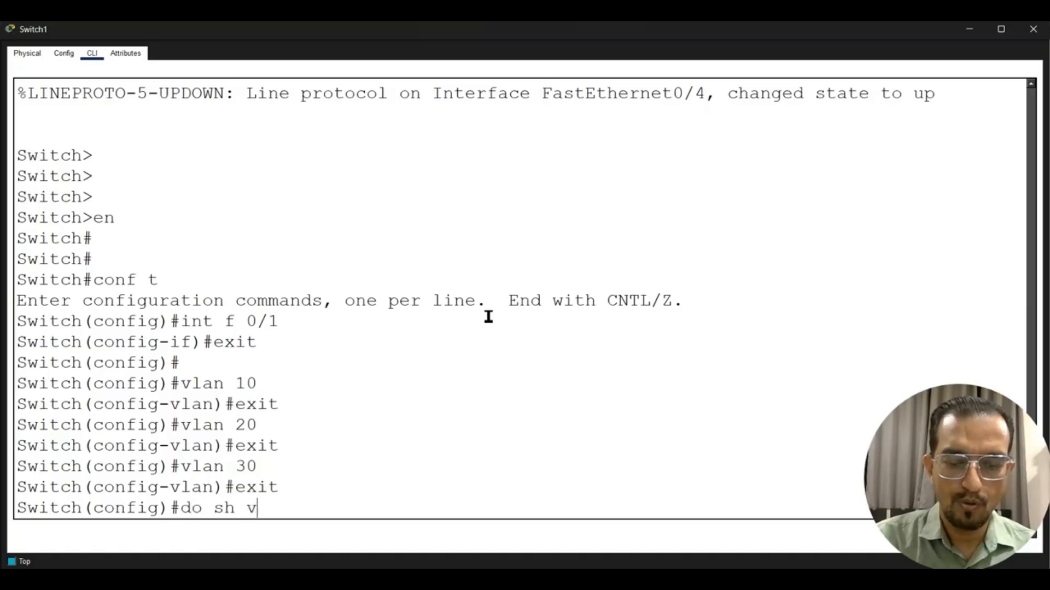
text(lan bri)
key(Return)
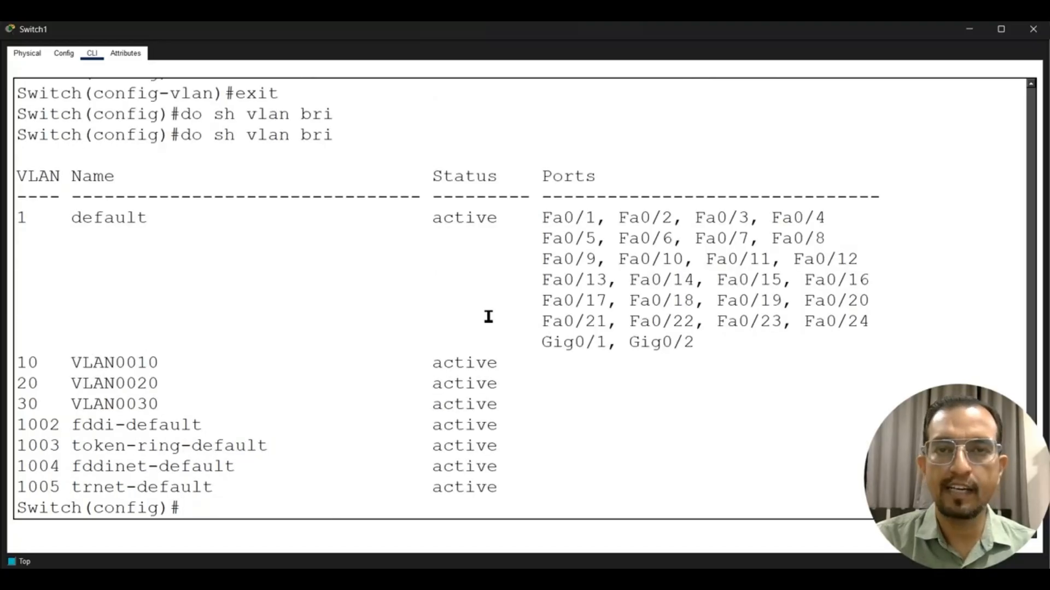
Step: Check the switch port labels in the topology and enter interface configuration for f 0/1
key(alt+Tab)
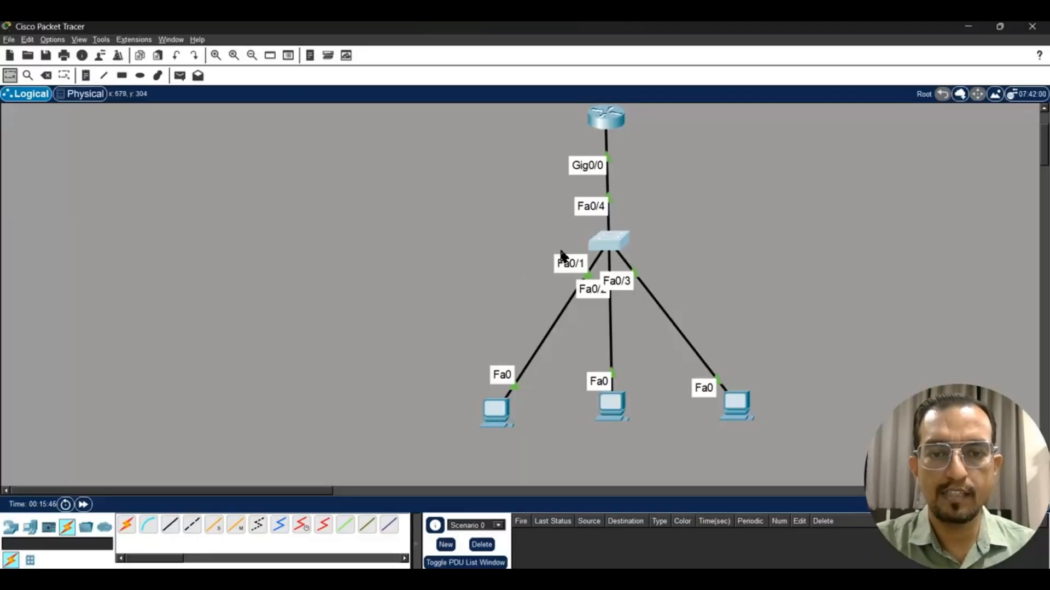
key(alt+Tab)
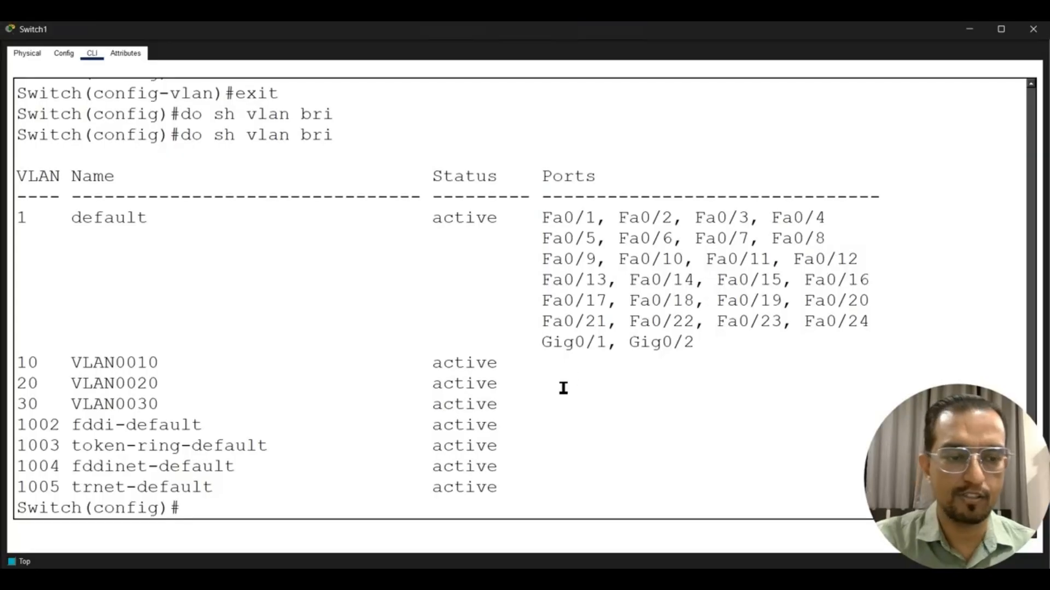
key(Return)
key(Return)
key(Return)
text(int f 0/1)
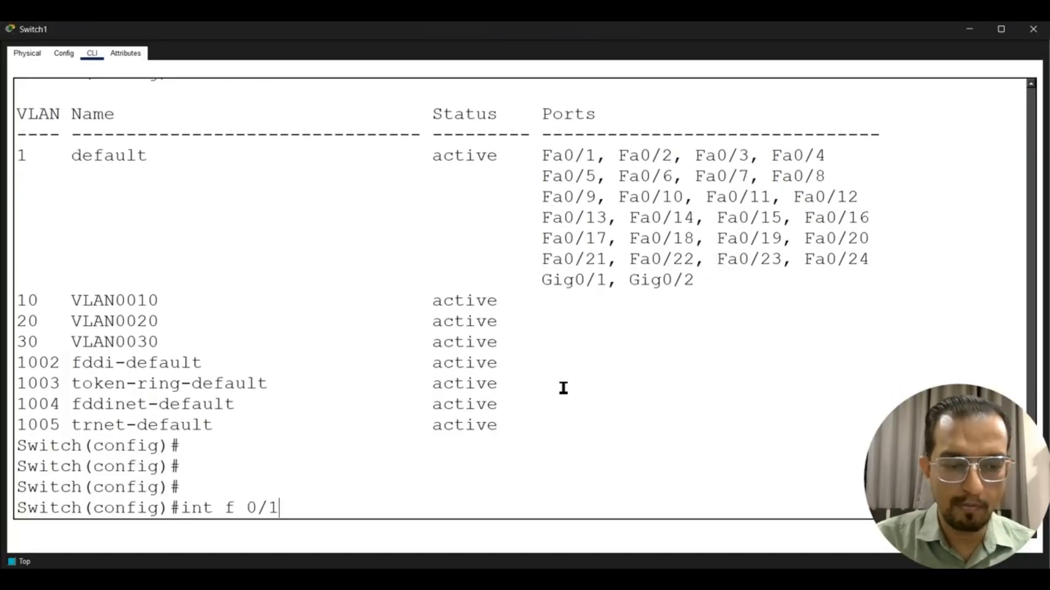
key(Return)
key(alt+Tab)
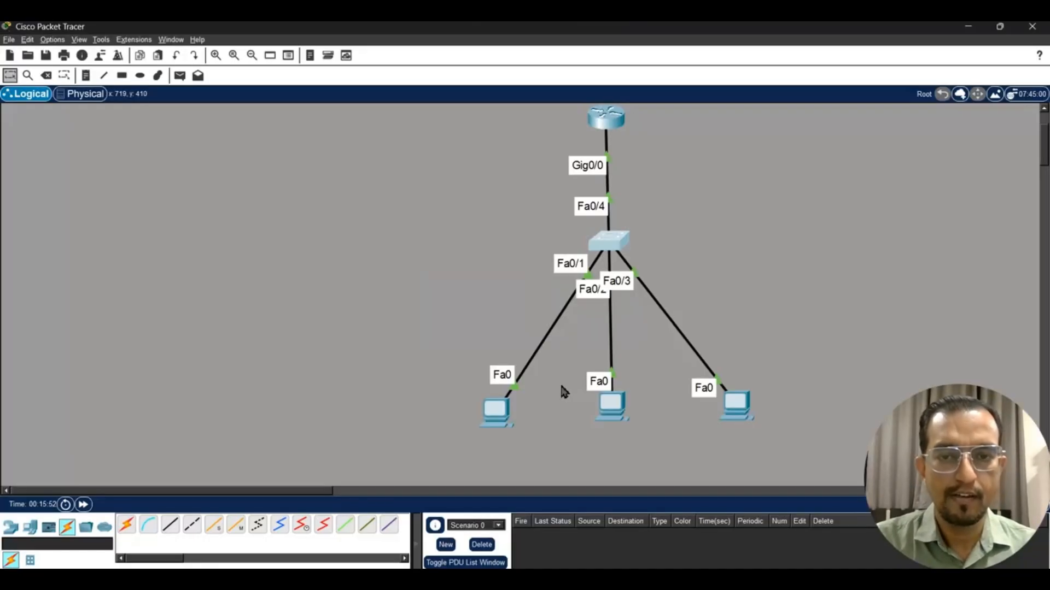
key(alt+Tab)
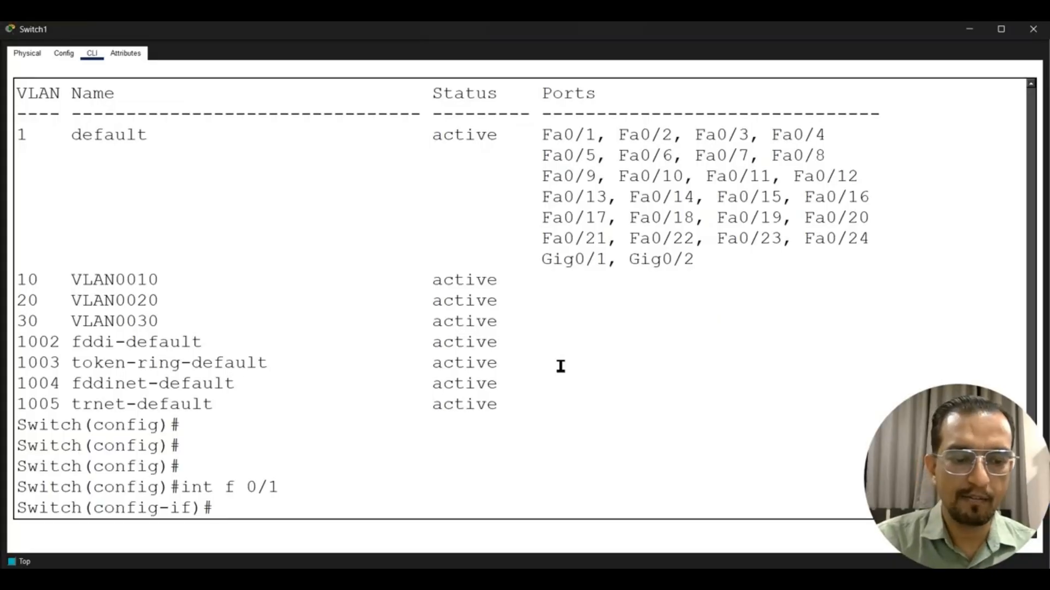
Step: Set switch port Fa0/1 to access mode with switchport mode access
text(sw)
key(Tab)
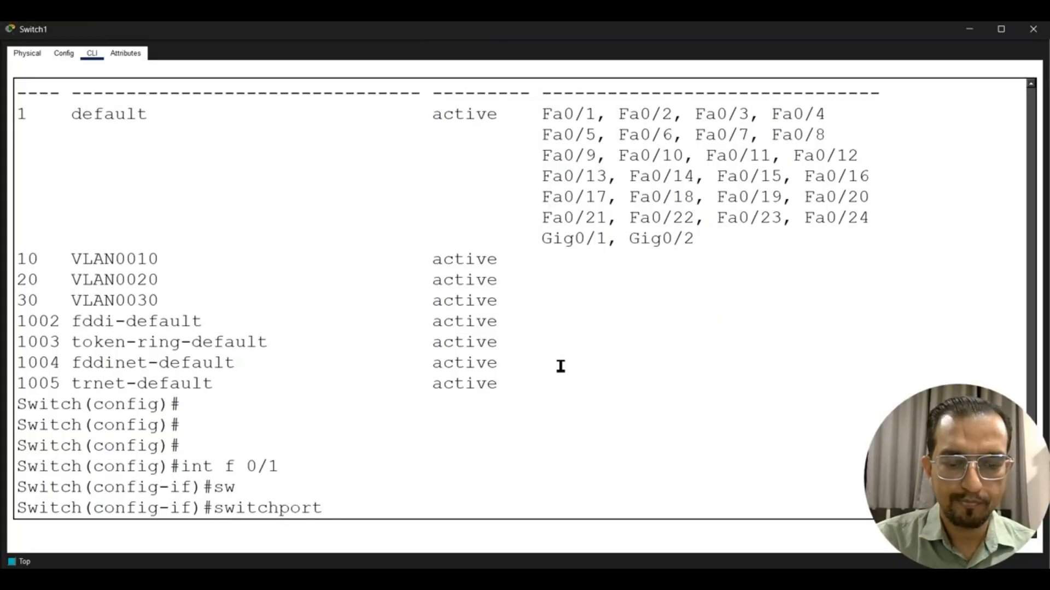
text(mod)
key(Tab)
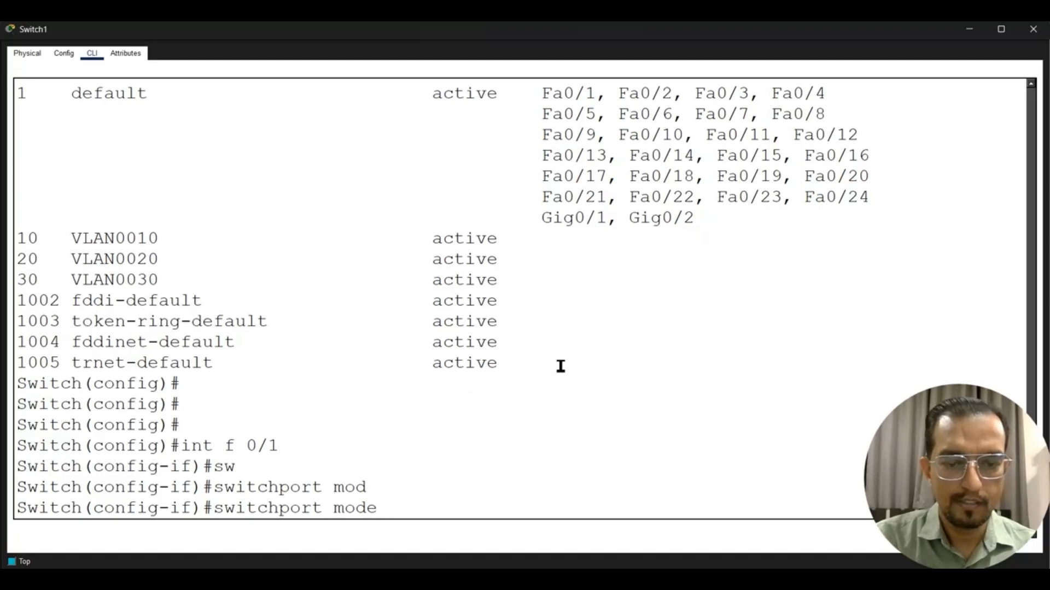
text(acc)
key(Tab)
key(Return)
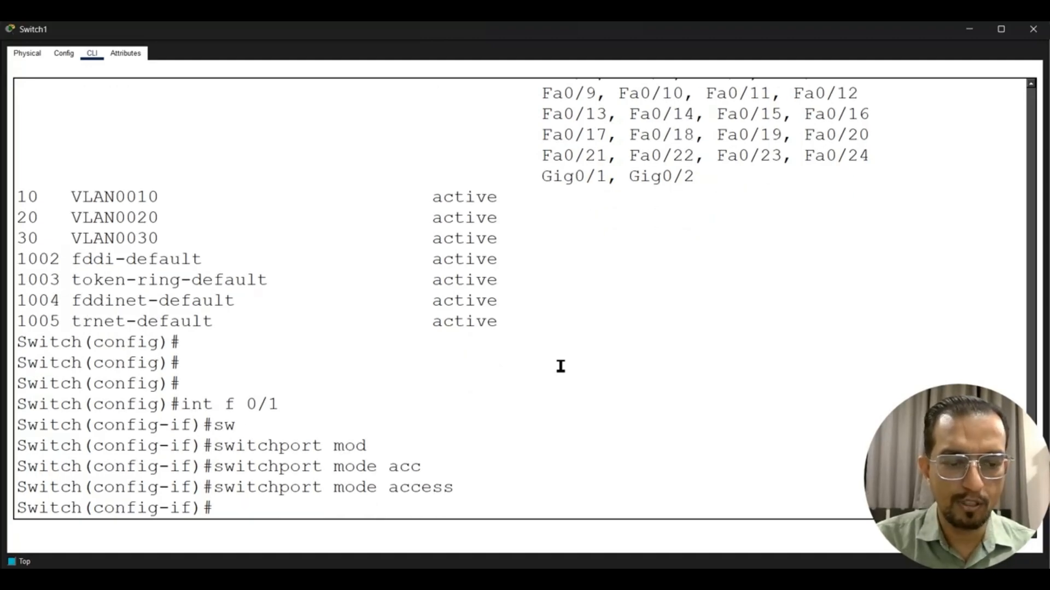
Step: Assign switch port Fa0/1 to VLAN 10 with switchport access vlan 10
text(sw)
key(Tab)
text(acc)
key(Tab)
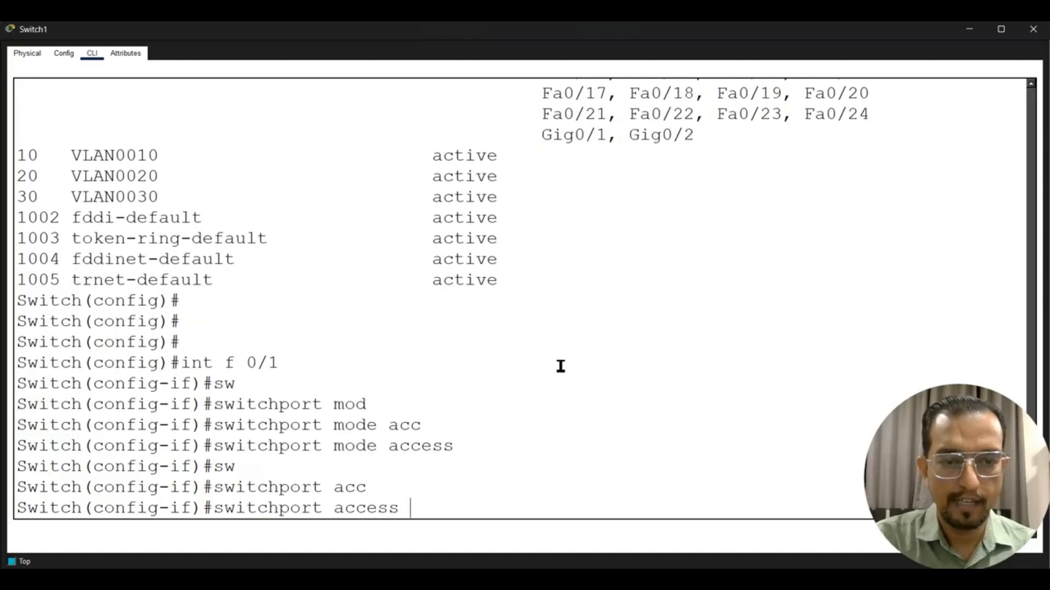
text(vl)
key(Tab)
text(10)
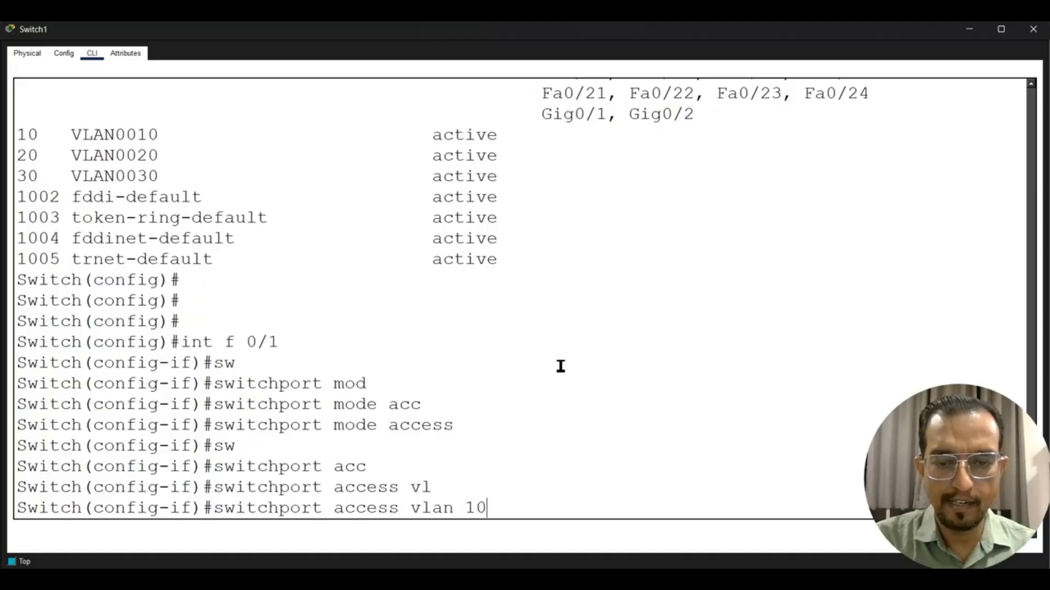
key(Return)
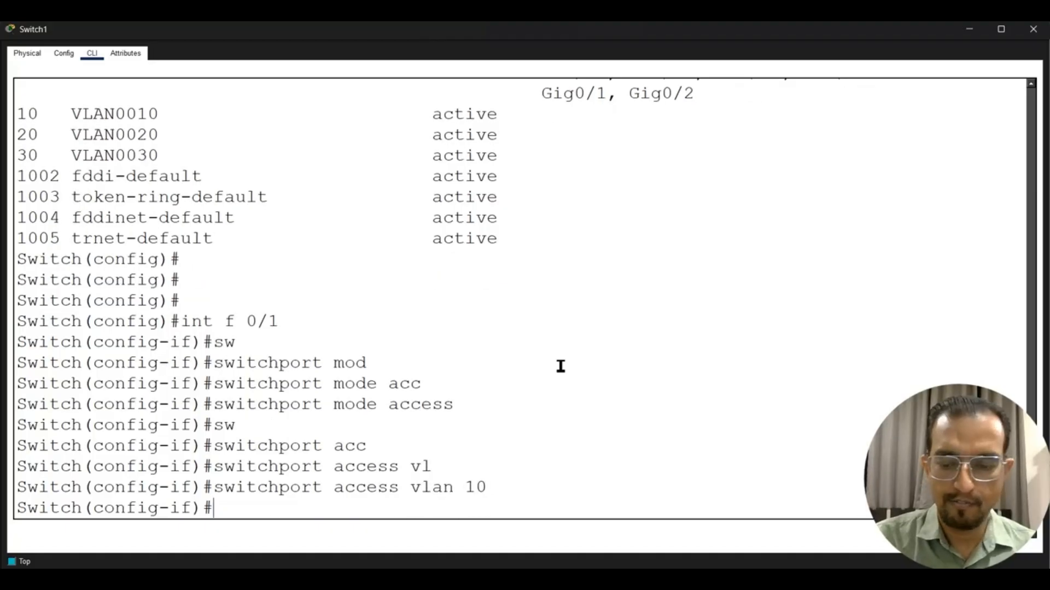
Step: Switch to interface f 0/2 and set it to access mode with switchport mode access
key(Up)
key(Up)
key(Up)
key(BackSpace)
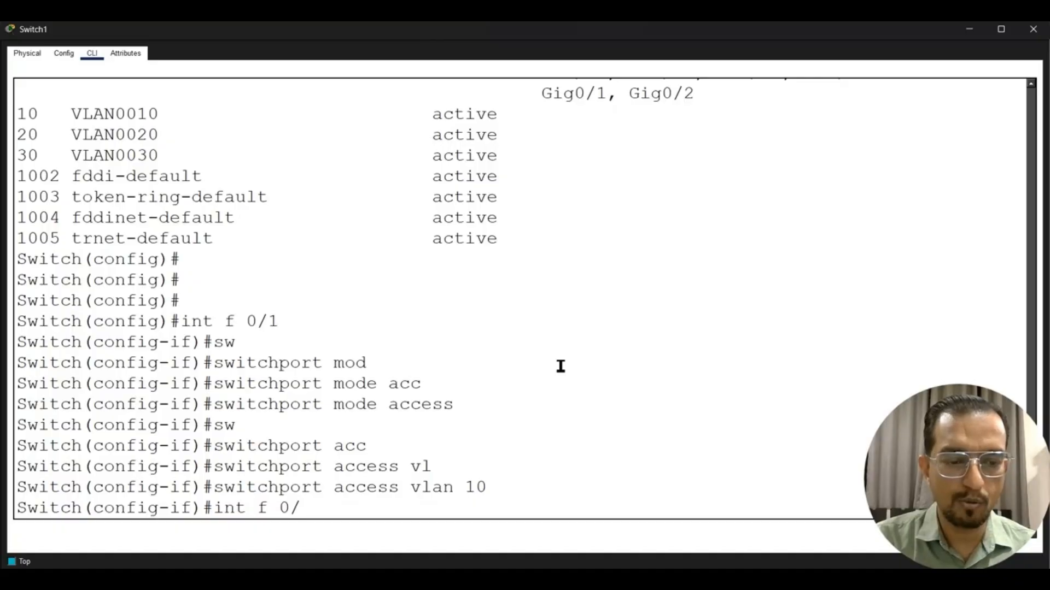
text(2)
key(Return)
key(Up)
key(Up)
key(Up)
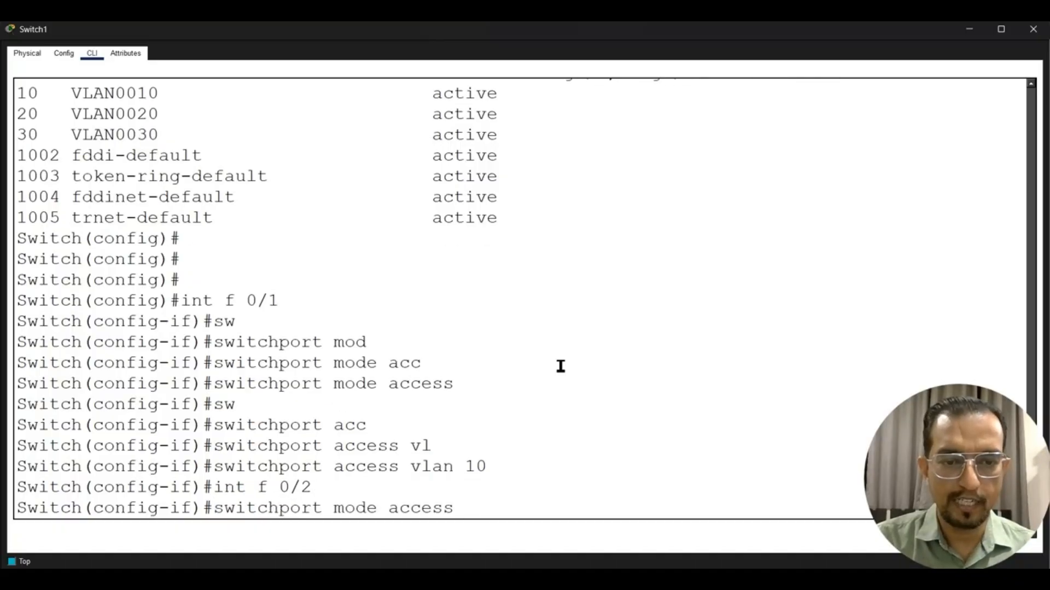
key(Return)
Step: Assign switch port Fa0/2 to VLAN 20 with switchport access vlan 20
key(Up)
key(Up)
key(Up)
key(BackSpace)
key(BackSpace)
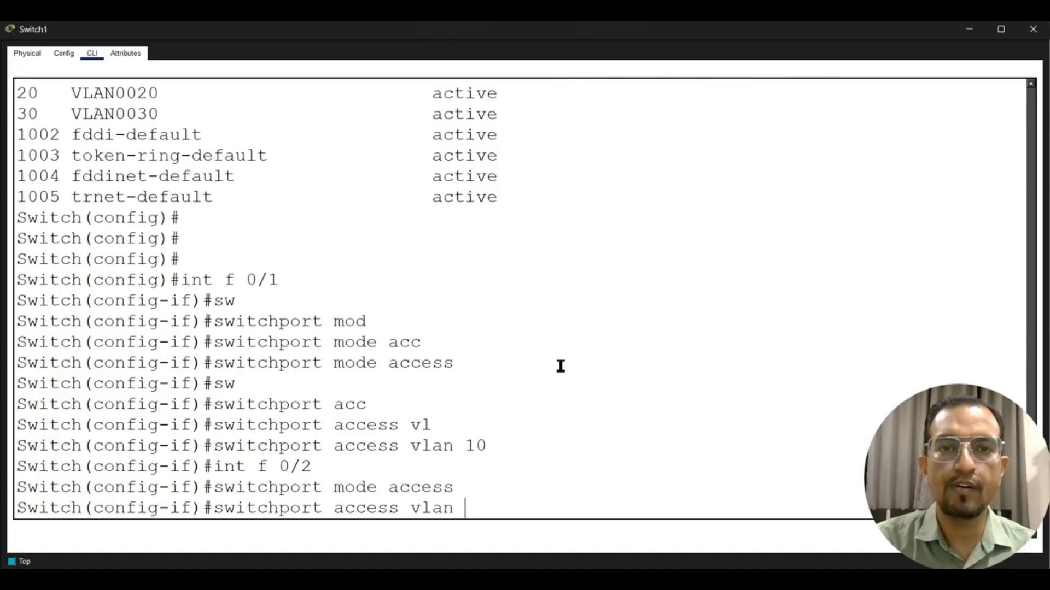
text(20)
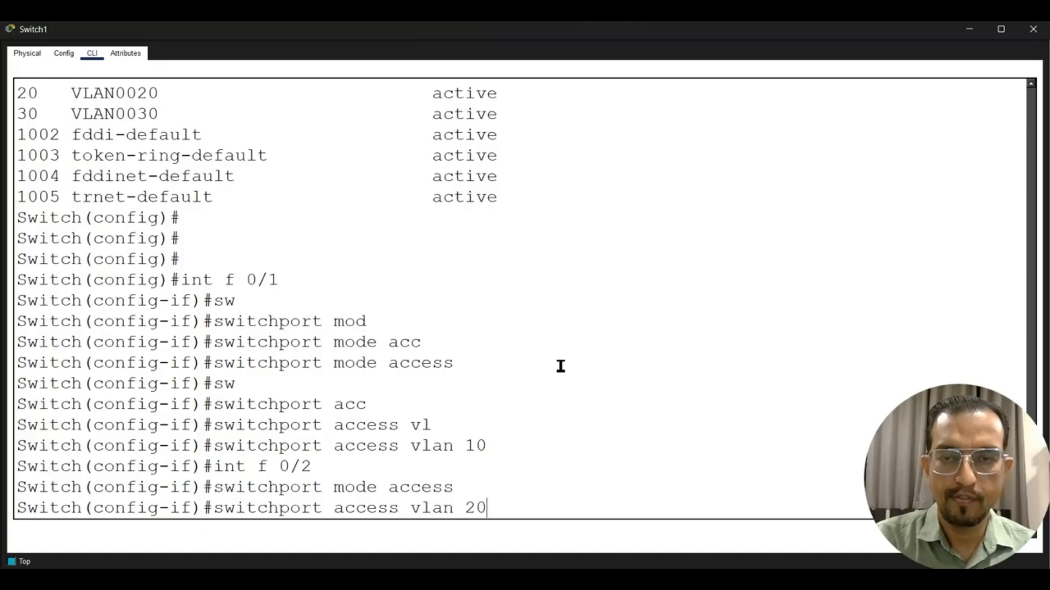
key(Return)
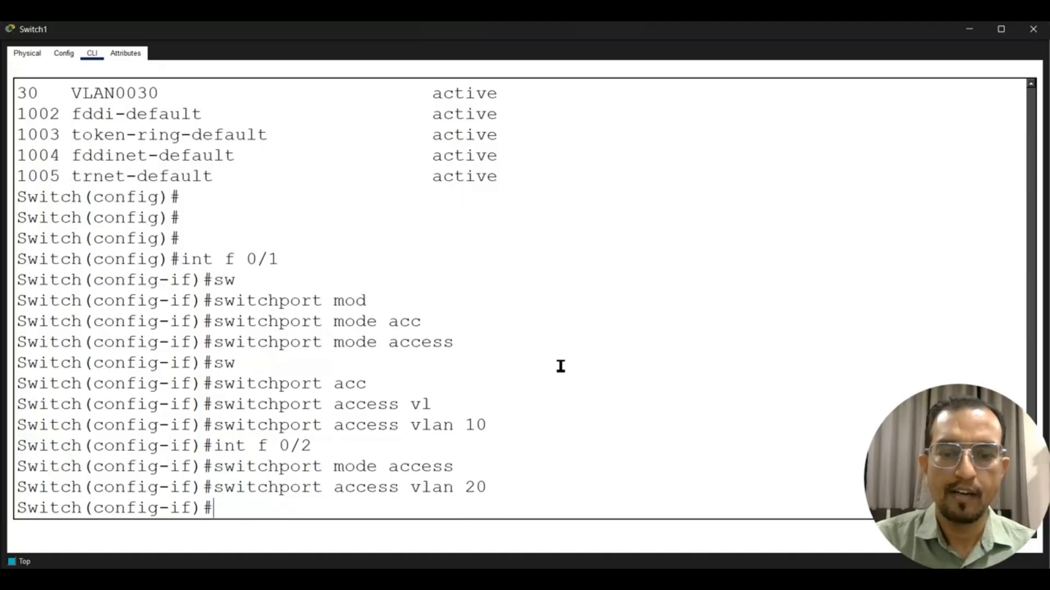
Step: Switch to interface f 0/3 and set it to access mode with switchport mode access
key(Up)
key(Up)
key(BackSpace)
text(3)
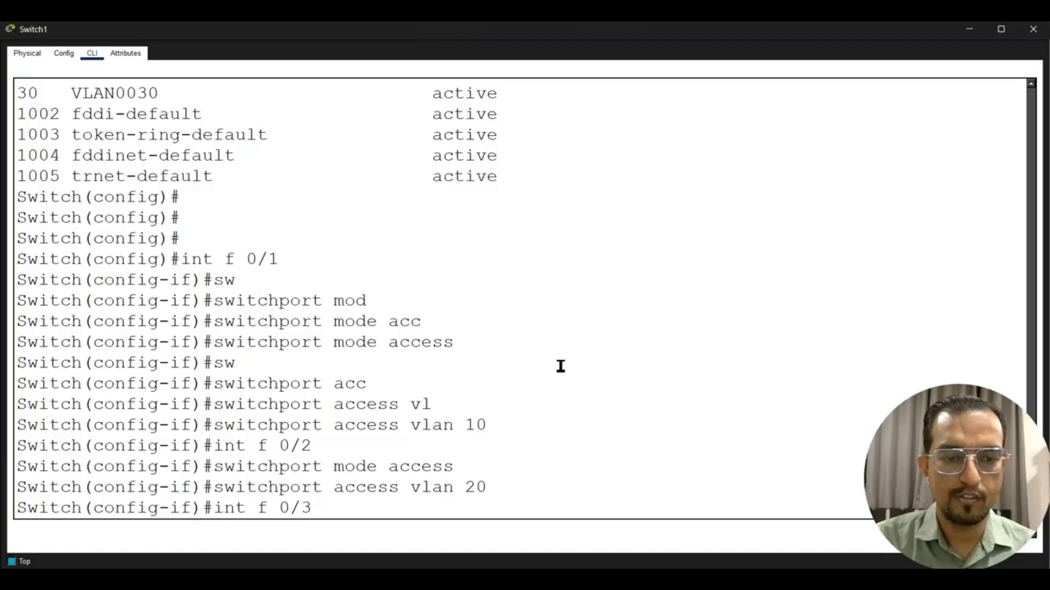
key(Return)
key(Up)
key(Up)
key(Up)
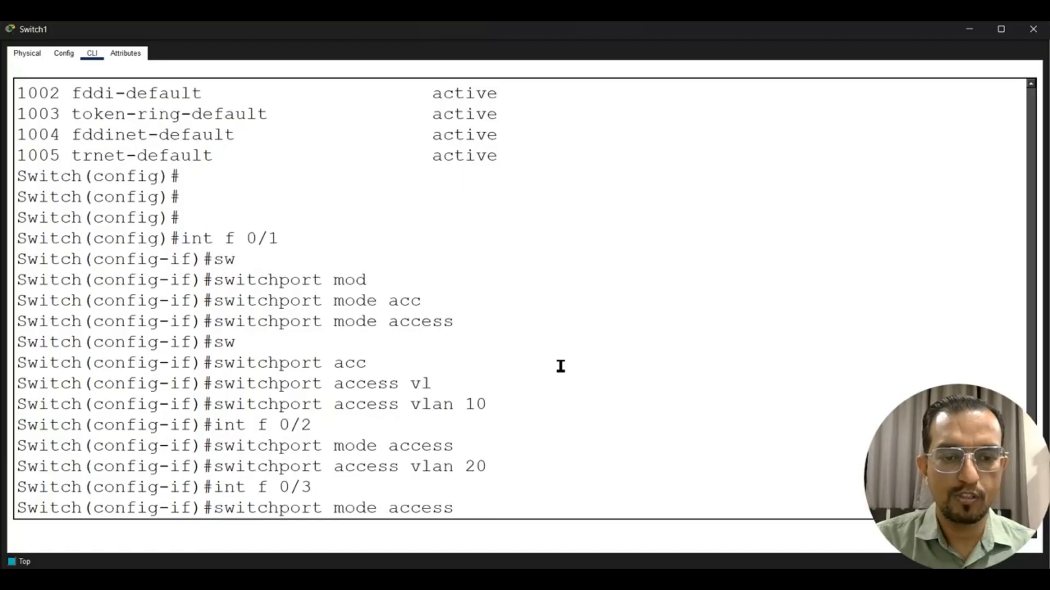
key(Return)
Step: Assign switch port Fa0/3 to VLAN 30 and return to the privileged EXEC prompt
key(Up)
key(Up)
key(Up)
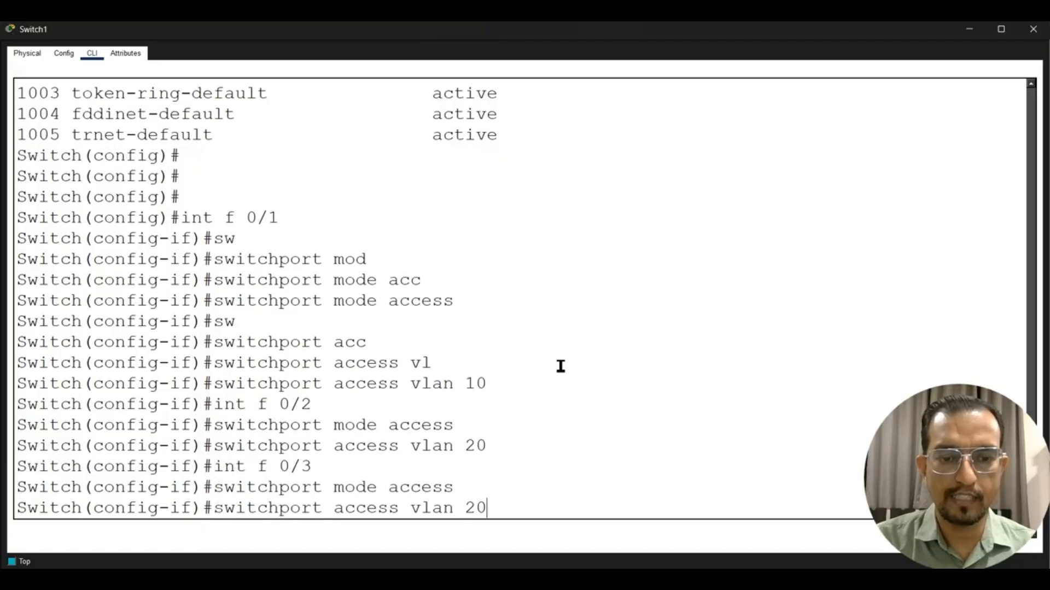
key(BackSpace)
key(BackSpace)
text(30)
key(Return)
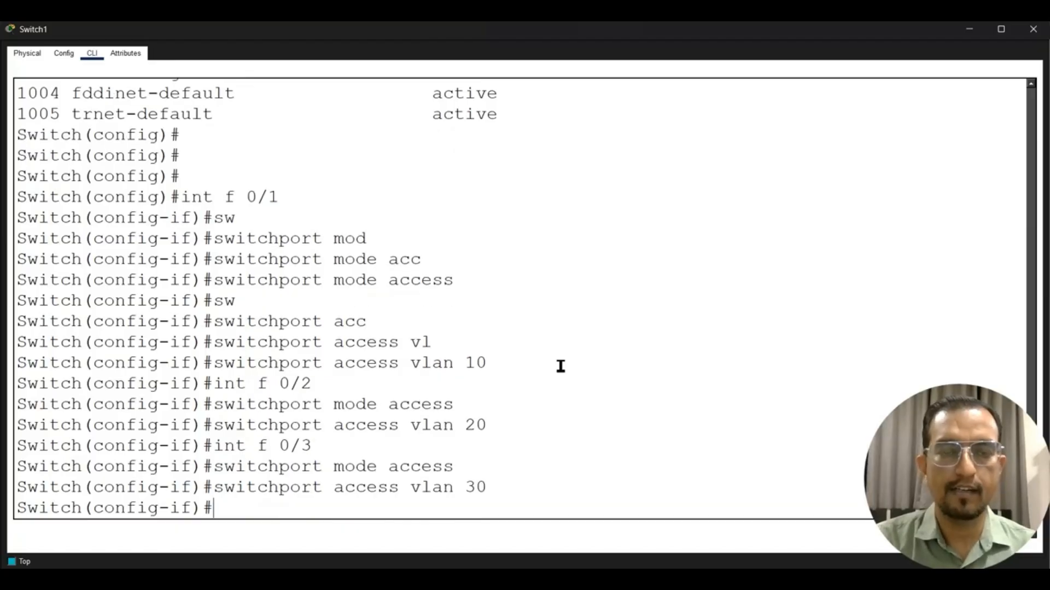
key(ctrl+z)
key(Return)
key(Return)
Step: Try to show the VLAN summary with sh int vlan bri
text(s)
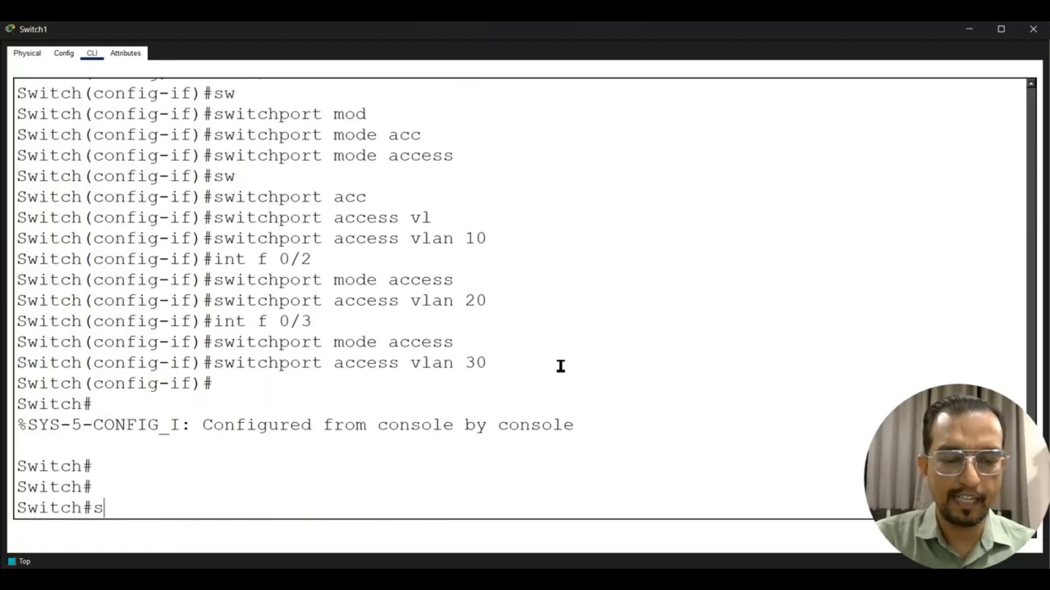
text(h int b)
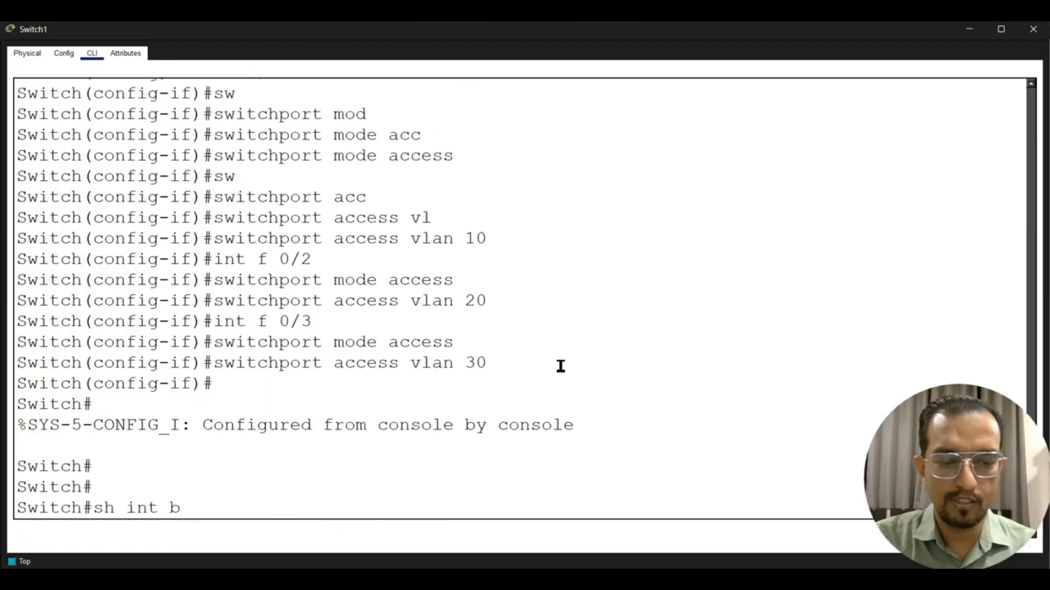
key(BackSpace)
text(v;)
key(BackSpace)
key(Tab)
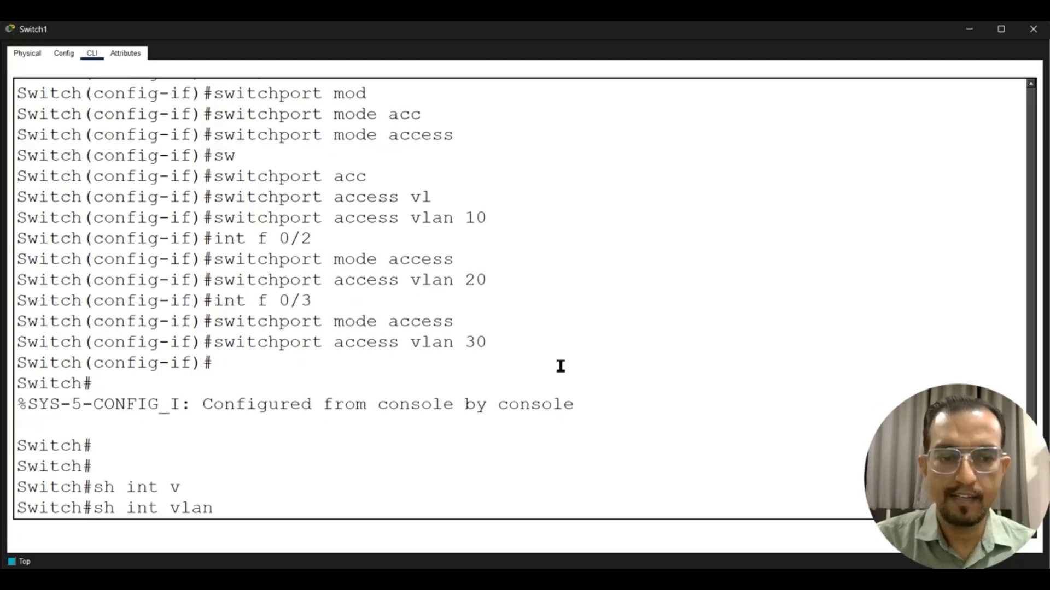
text(bri)
key(Tab)
key(Return)
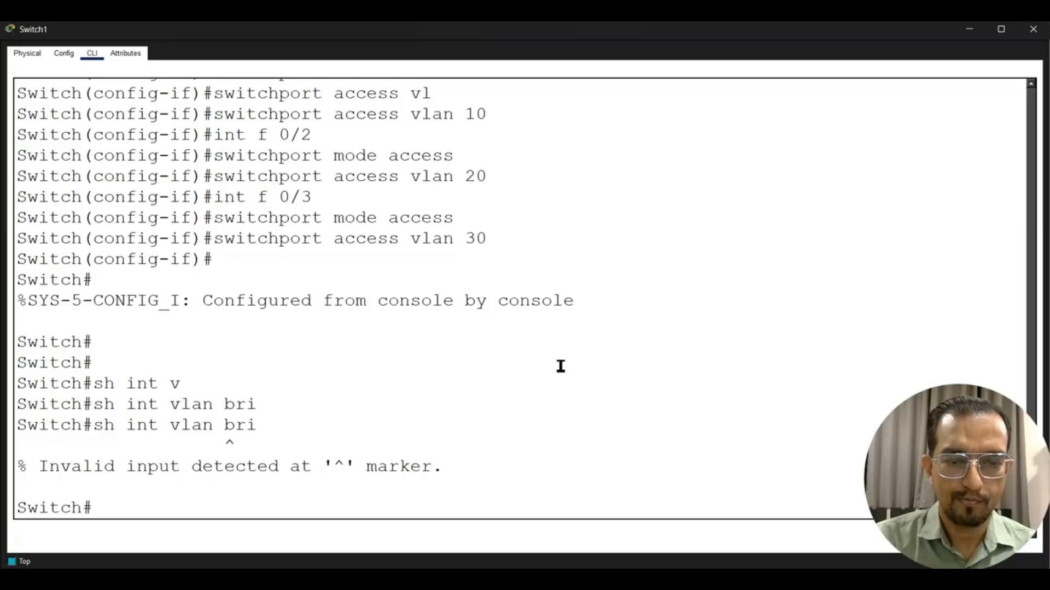
Step: Check the switch's VLAN list and port assignments with sh vlan brief
key(Up)
key(BackSpace)
key(BackSpace)
key(BackSpace)
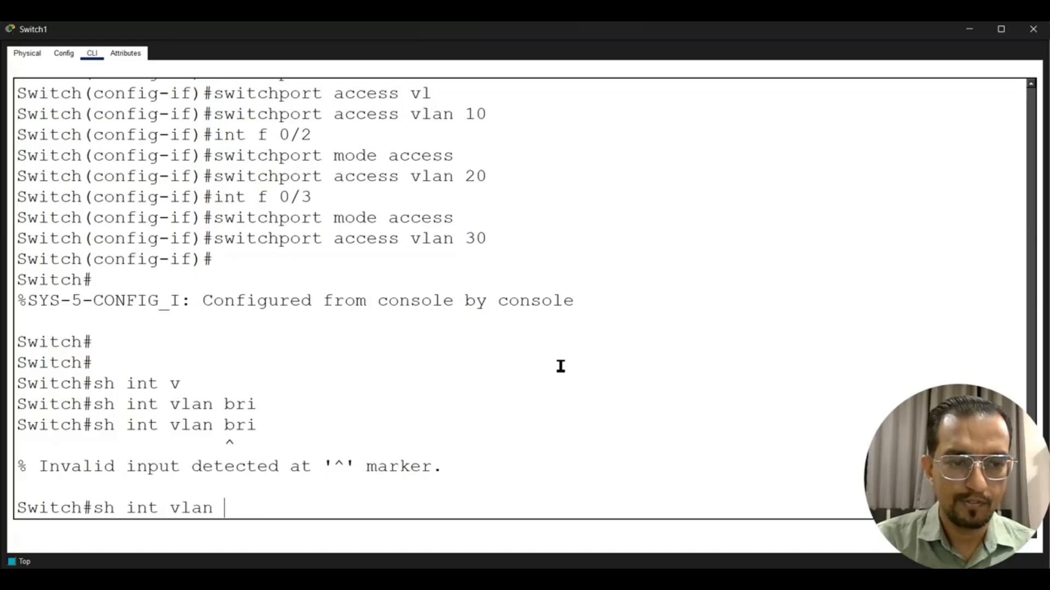
key(BackSpace)
key(BackSpace)
key(BackSpace)
key(BackSpace)
key(BackSpace)
key(BackSpace)
key(BackSpace)
key(BackSpace)
key(BackSpace)
key(BackSpace)
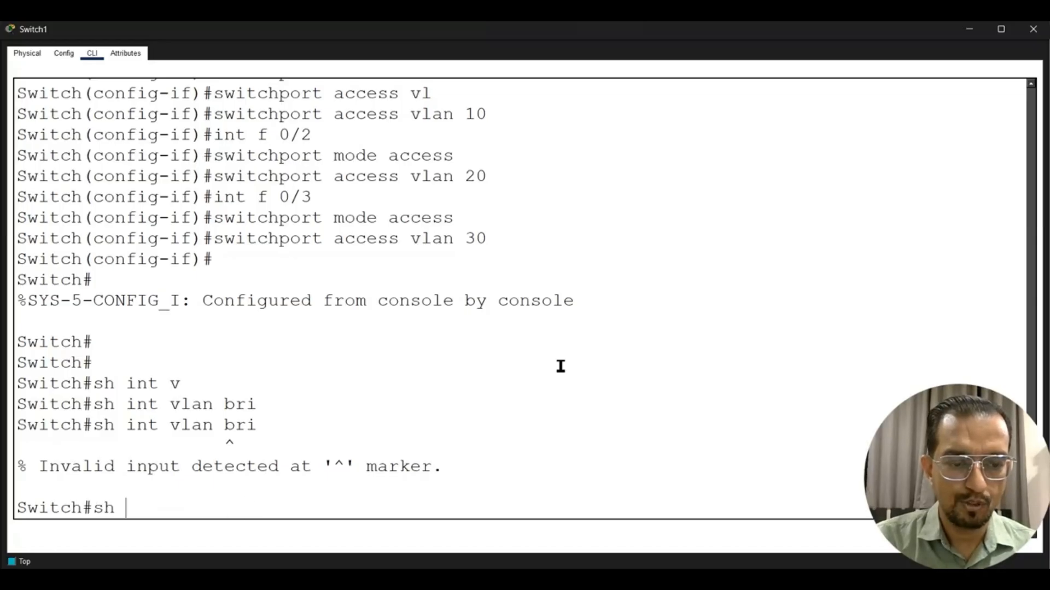
text(vlan)
key(Tab)
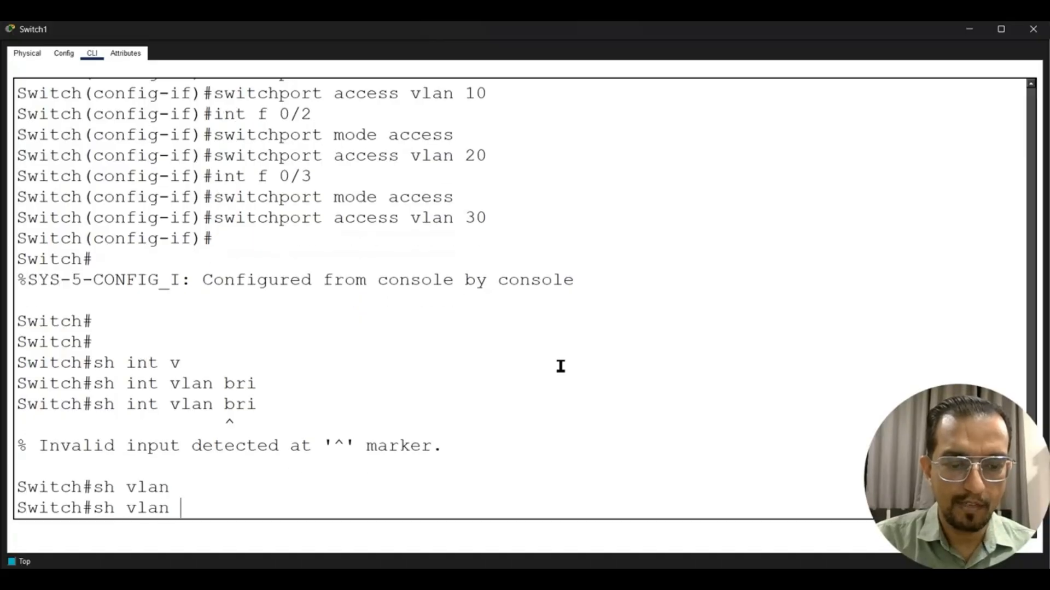
text(br)
key(Tab)
key(Return)
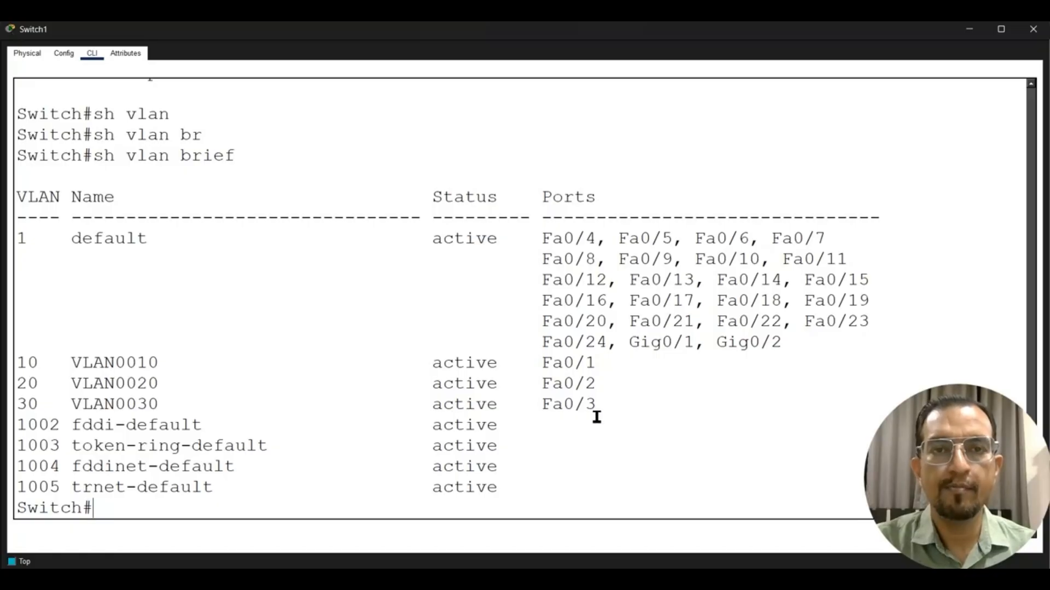
Step: Check the router-facing switch port in the topology and enter interface configuration for f 0/4 from global configuration mode
key(Return)
key(alt+Tab)
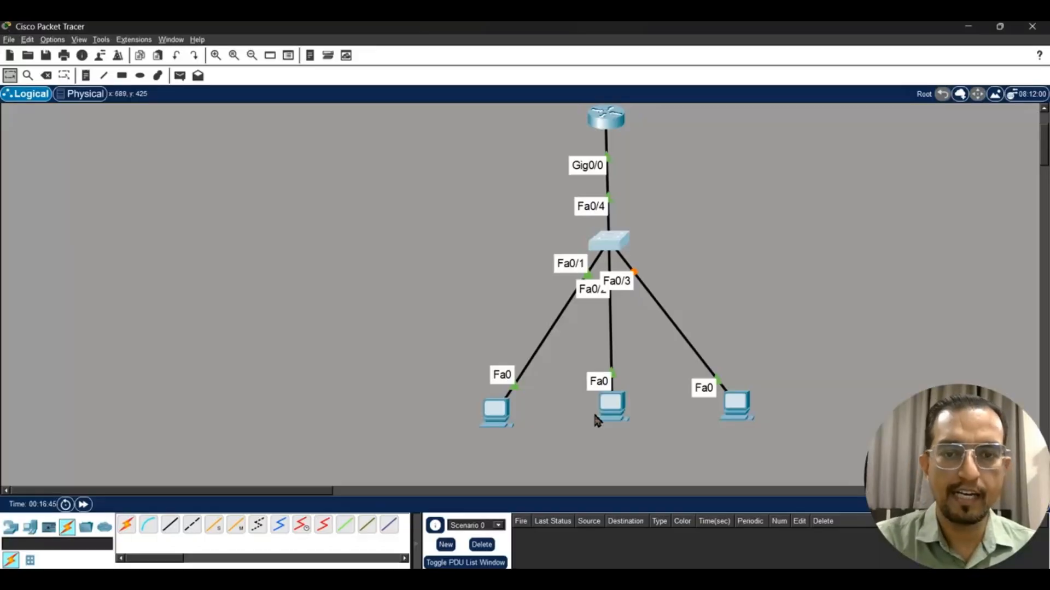
key(alt+Tab)
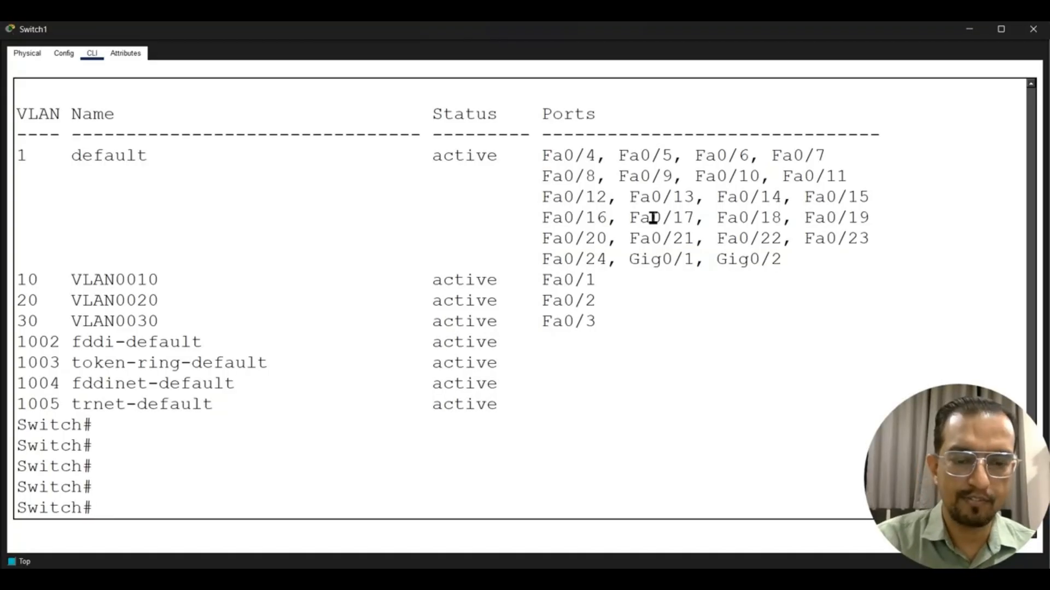
text(conf t)
key(Return)
text(int)
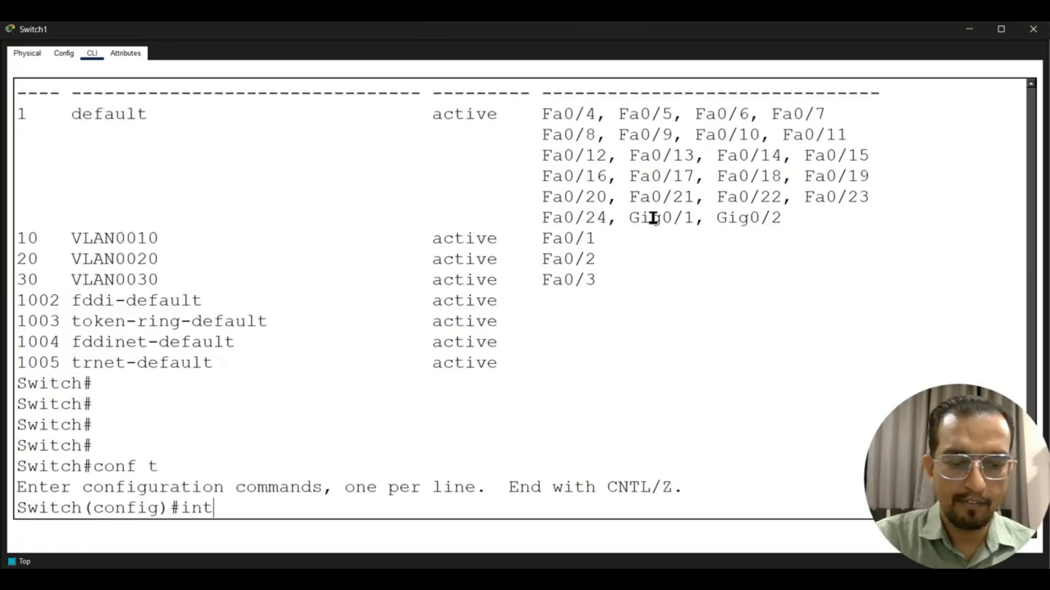
text( f 0/4)
key(Return)
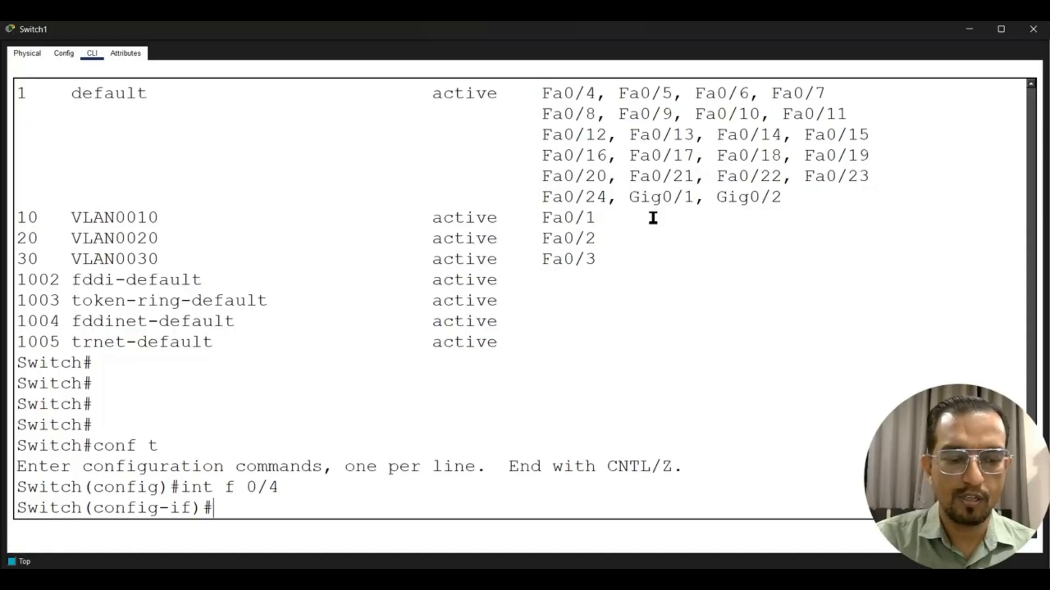
text(en)
key(Tab)
key(BackSpace)
key(BackSpace)
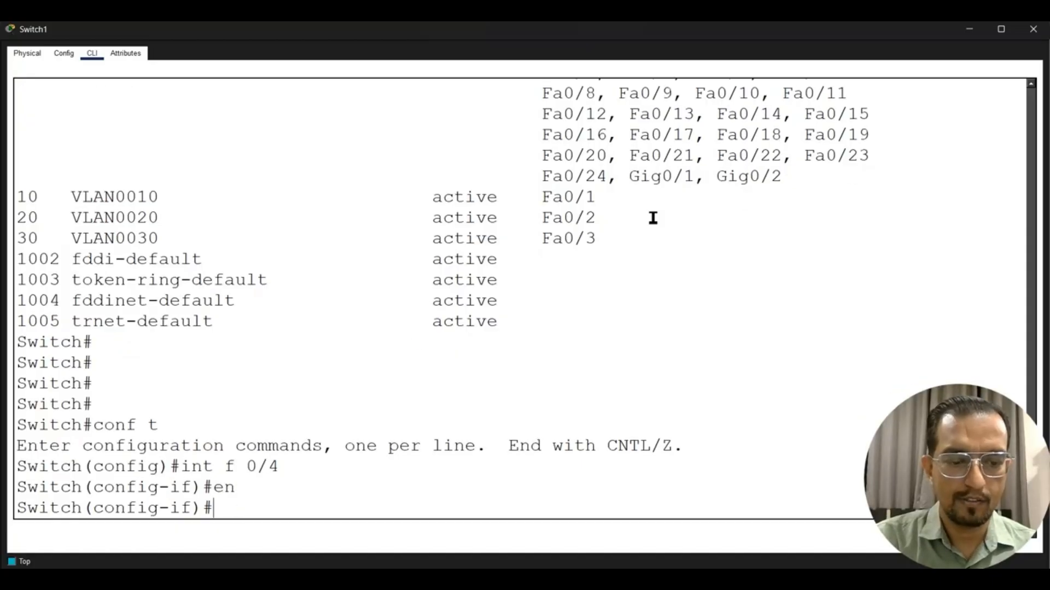
Step: Try the switchport trunk en command on port f 0/4 and cut the line back to switchport
text(sw)
key(Tab)
text(tr)
key(Tab)
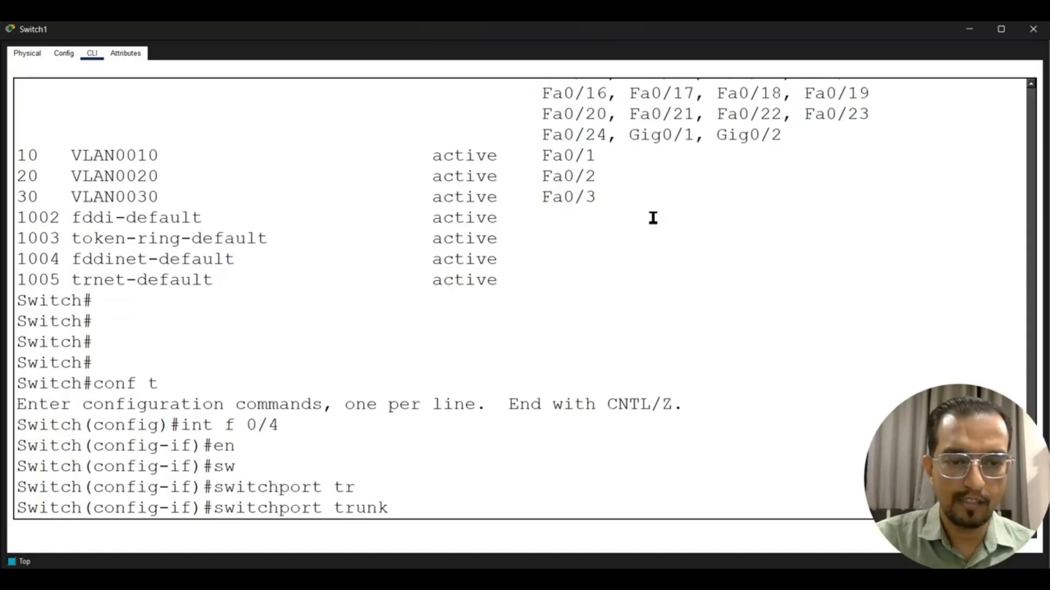
text(en)
key(Tab)
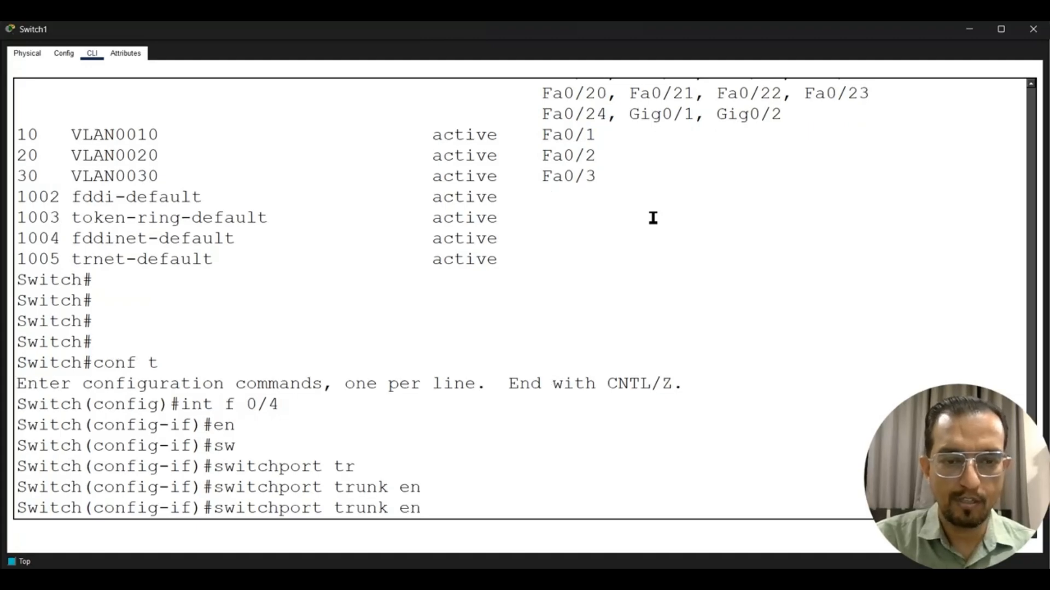
key(BackSpace)
key(BackSpace)
key(BackSpace)
key(BackSpace)
key(BackSpace)
key(BackSpace)
key(BackSpace)
key(BackSpace)
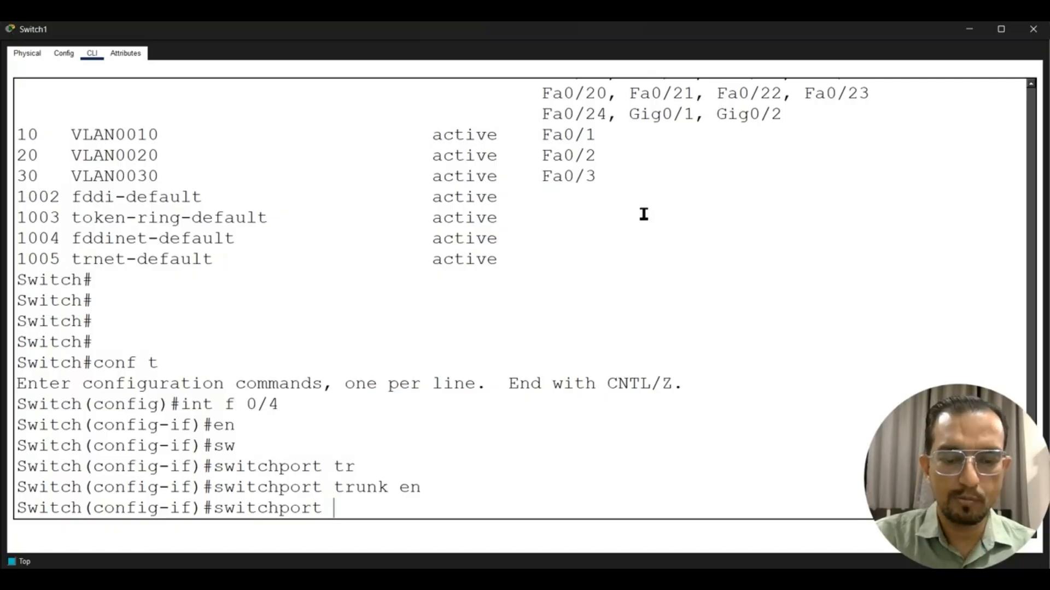
Step: Set switch port f 0/4 to trunk mode with switchport mode trunk
text(mode tr)
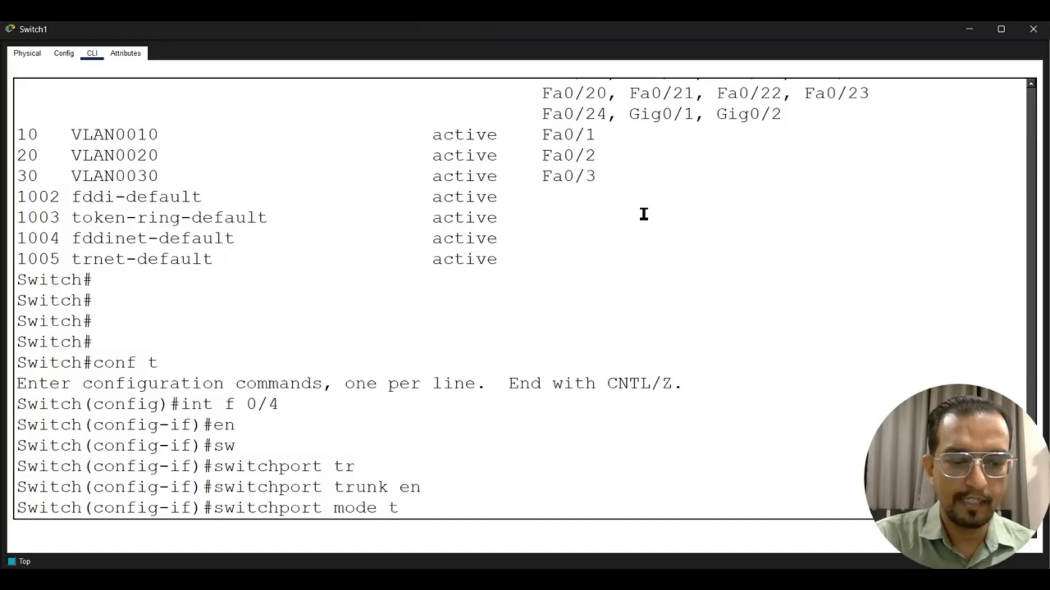
key(Tab)
key(Return)
key(Return)
key(Return)
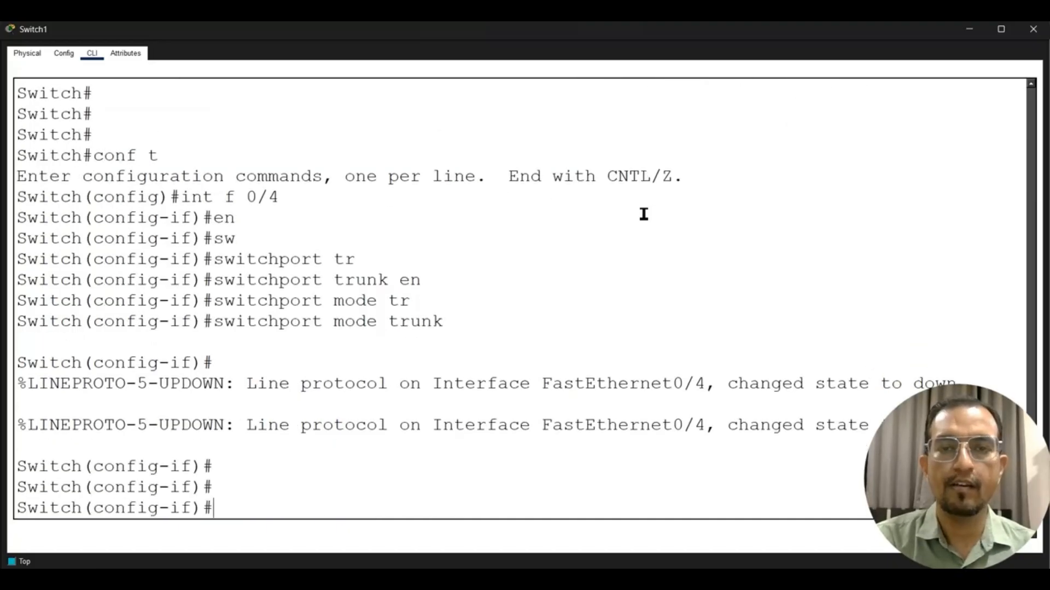
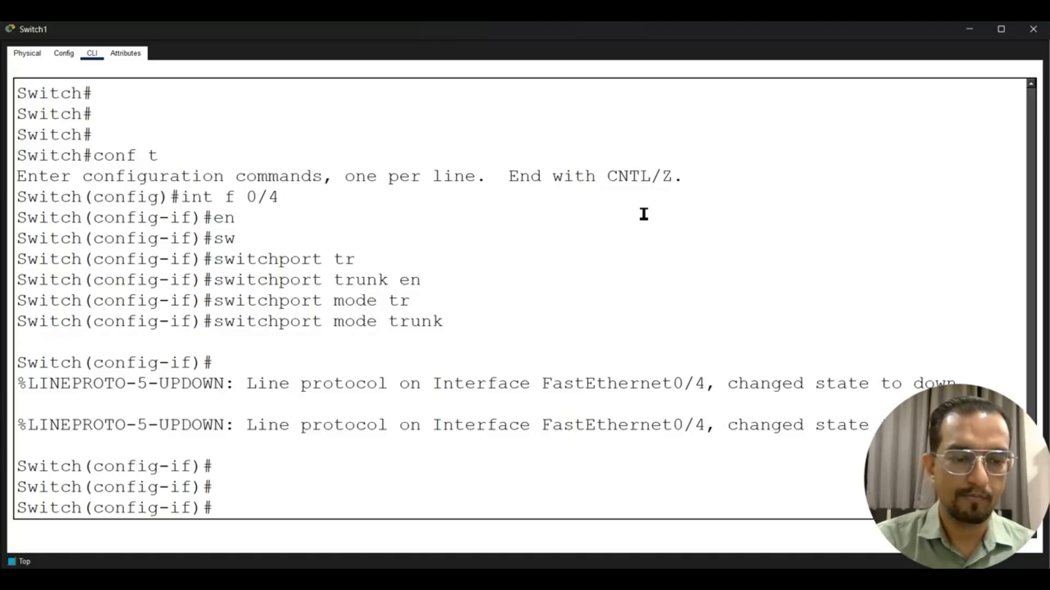
Step: Leave interface configuration for the privileged EXEC prompt and clear the earlier output from view with blank prompt lines
key(ctrl+z)
key(Return)
key(Return)
key(Return)
key(Return)
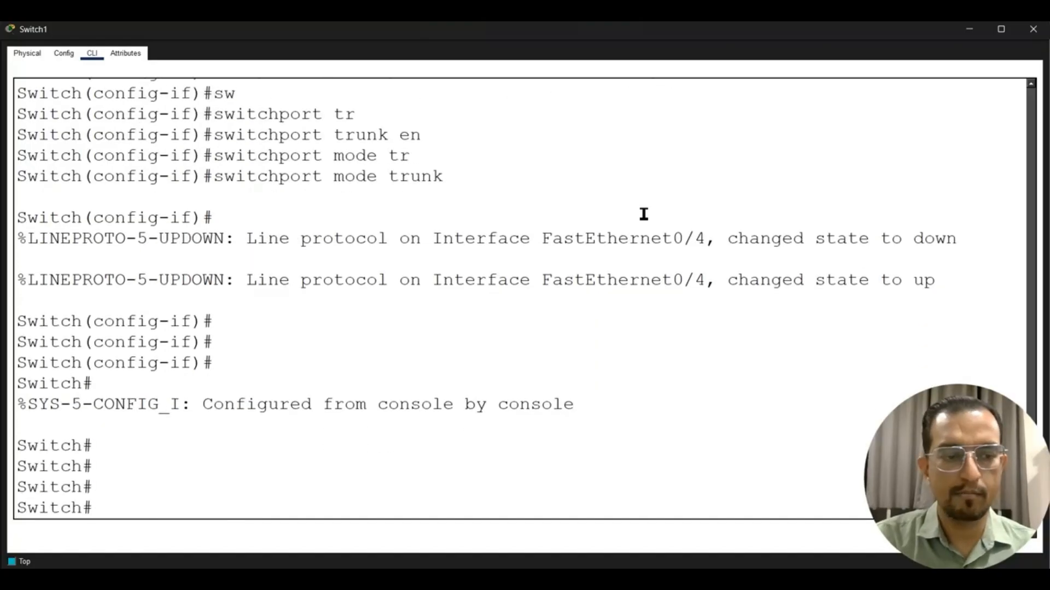
key(Return)
key(Return)
key(Return)
key(Return)
key(Return)
key(Return)
key(Return)
key(Return)
key(Return)
key(Return)
key(Return)
key(Return)
key(Return)
key(Return)
key(Return)
Step: Fast-forward the simulation time in the topology and turn on the device model and device name labels
key(alt+Tab)
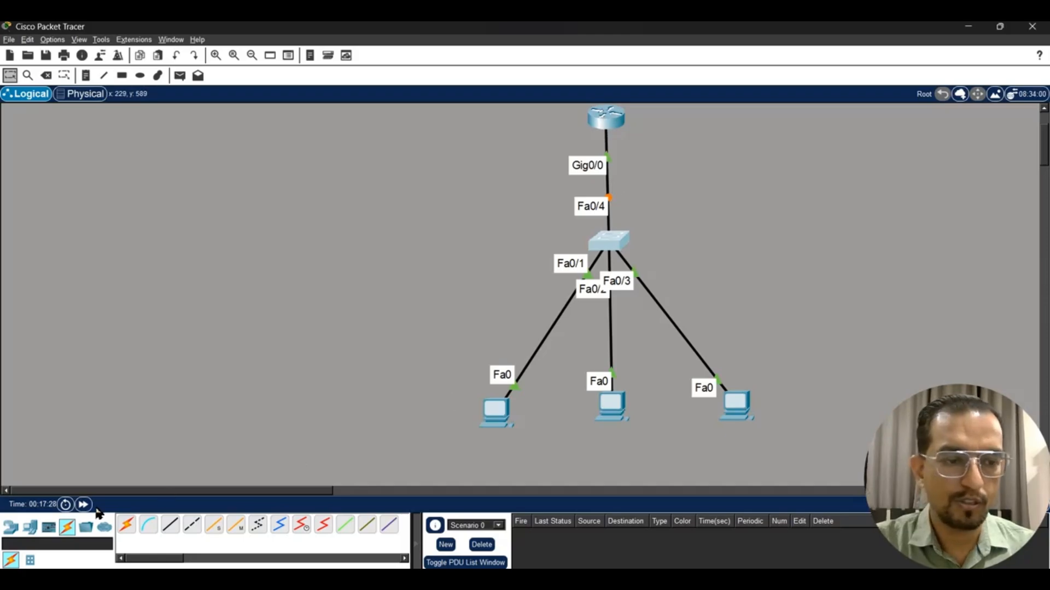
click(83, 504)
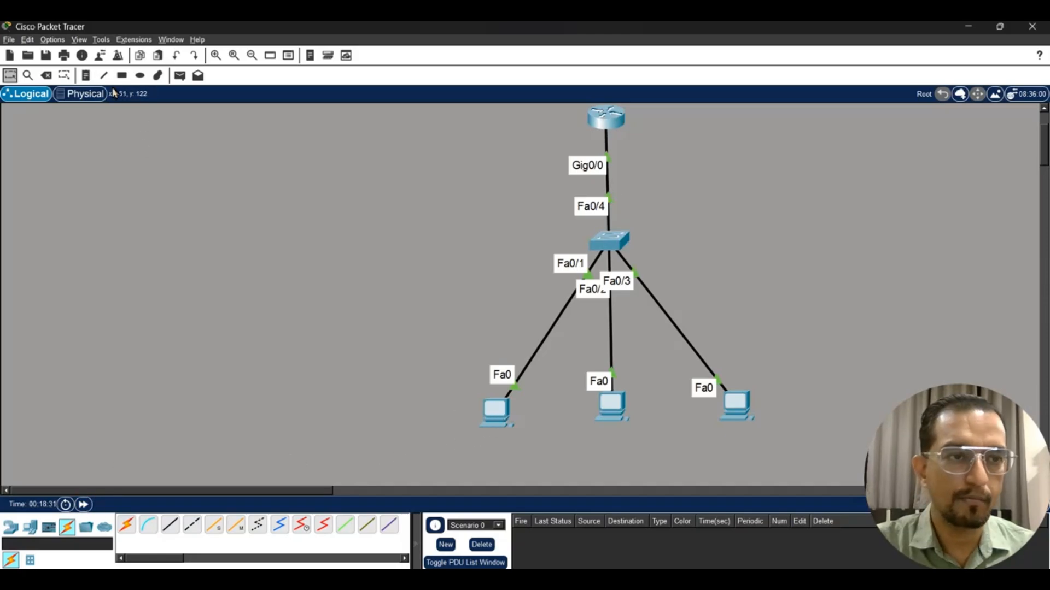
click(53, 40)
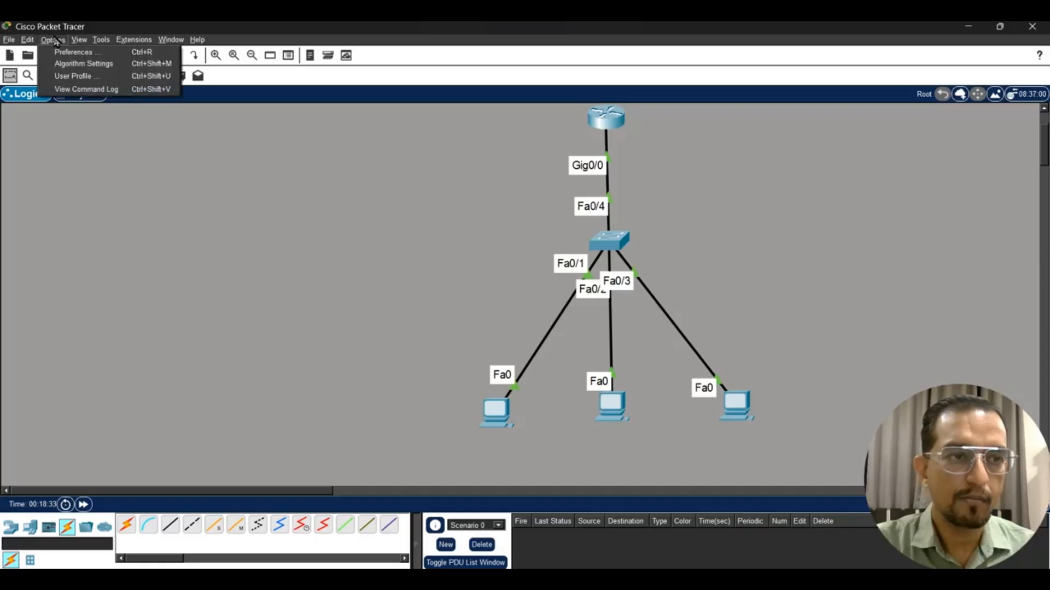
click(64, 59)
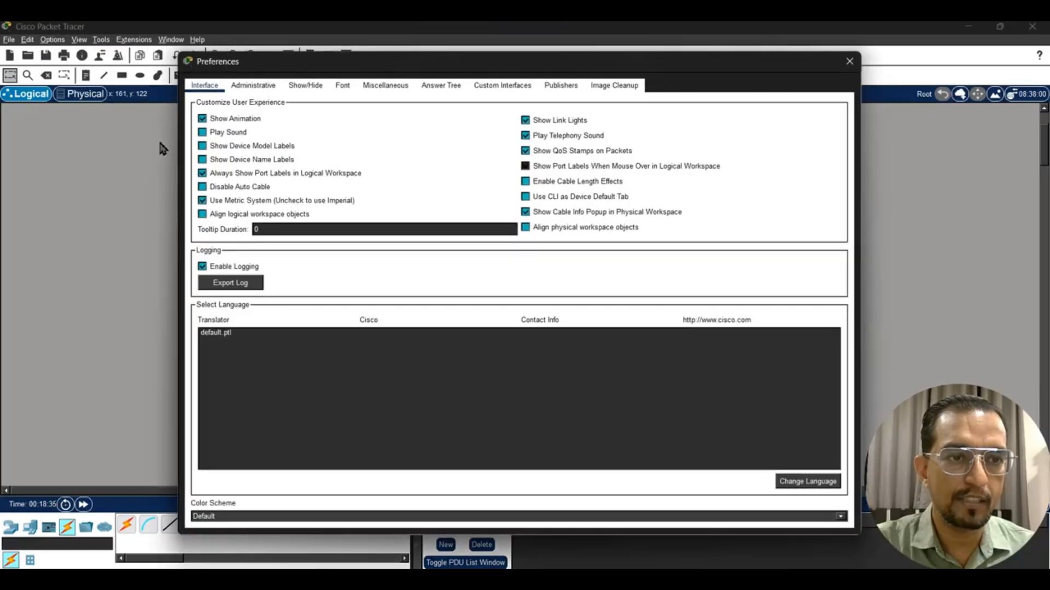
click(203, 146)
click(203, 160)
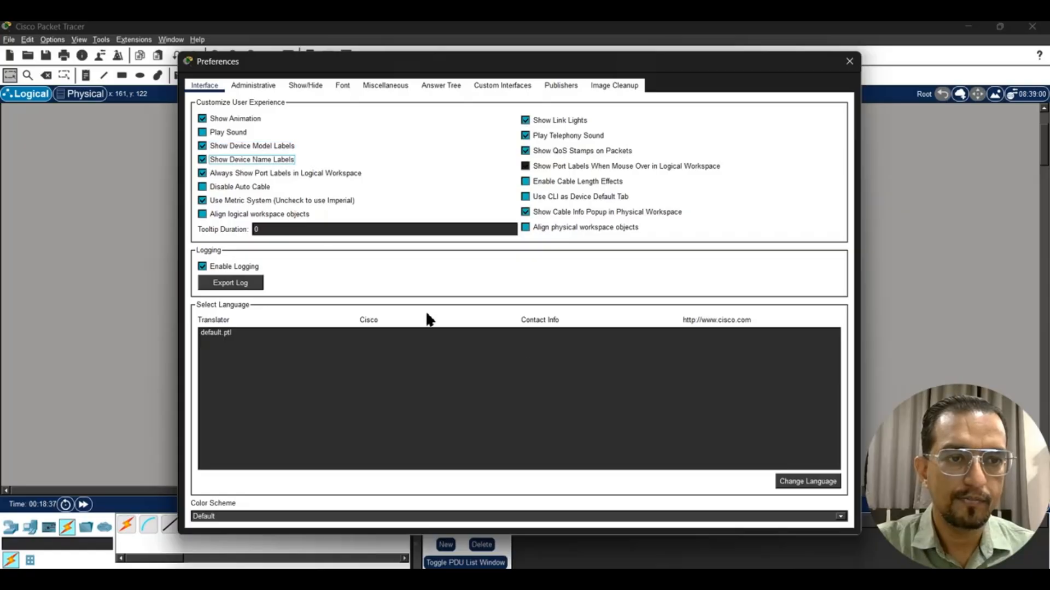
click(849, 61)
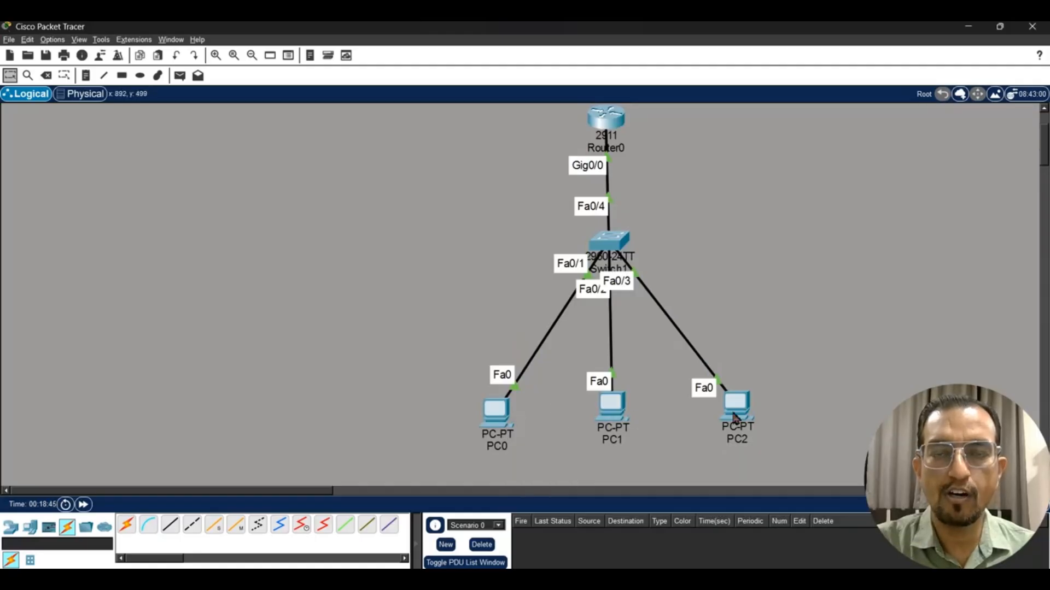
Step: Ping the gateway 10.1.1.10 from PC0's command prompt
mouse_move(733, 416)
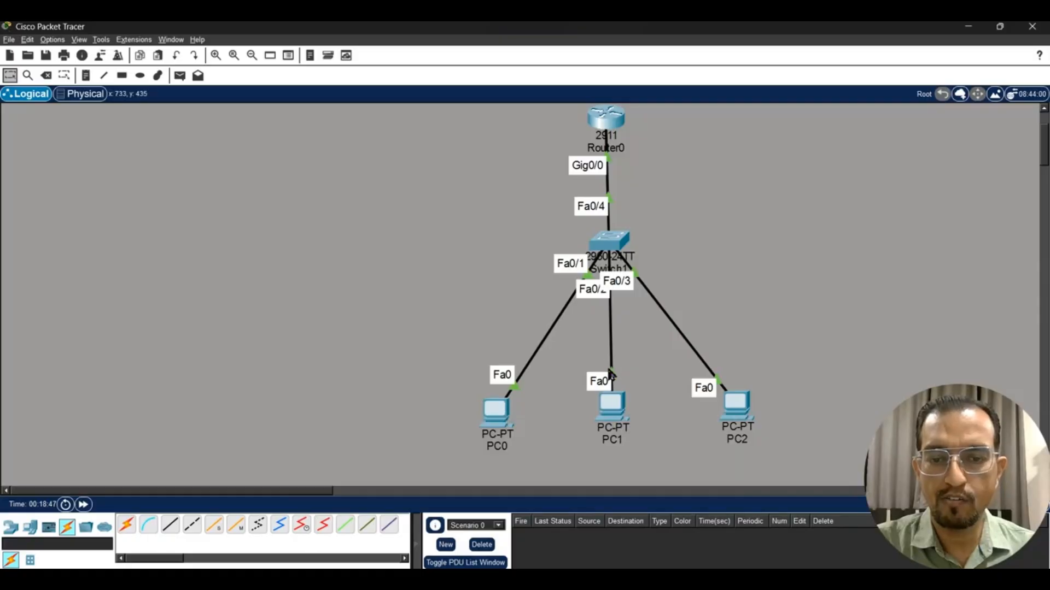
mouse_move(618, 408)
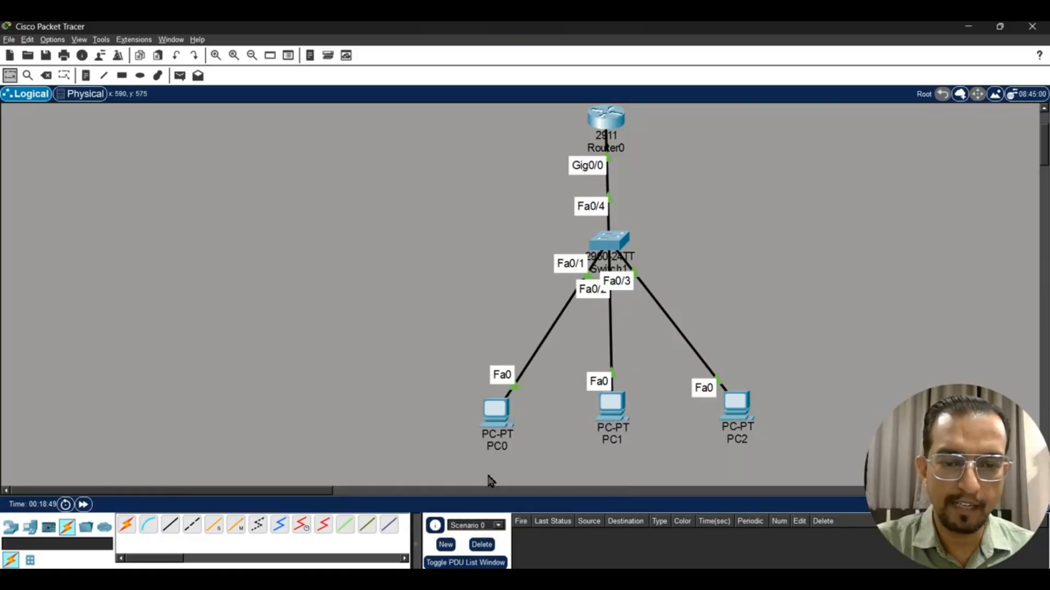
click(506, 418)
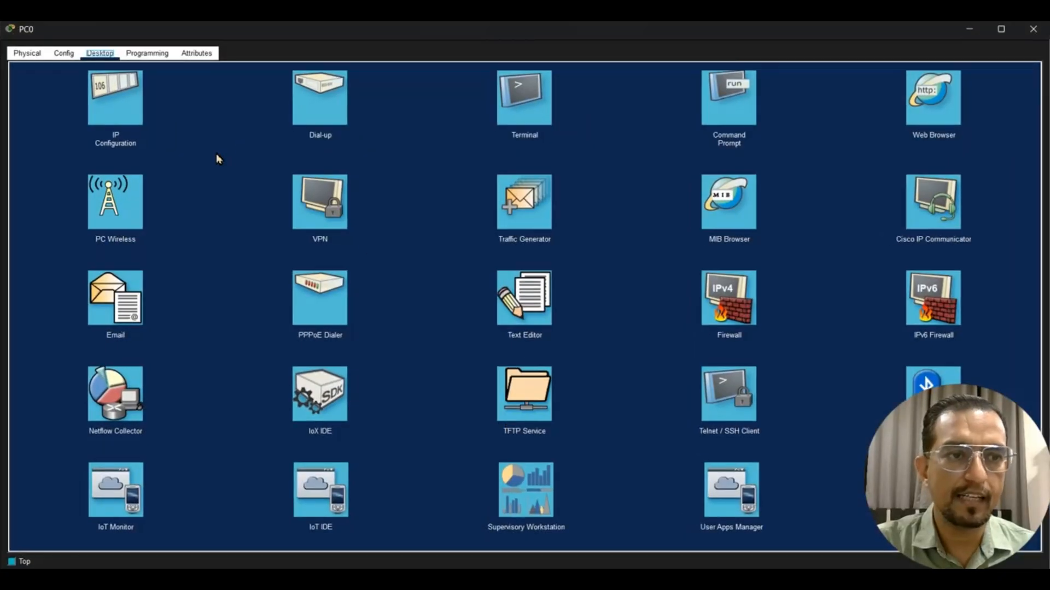
click(723, 105)
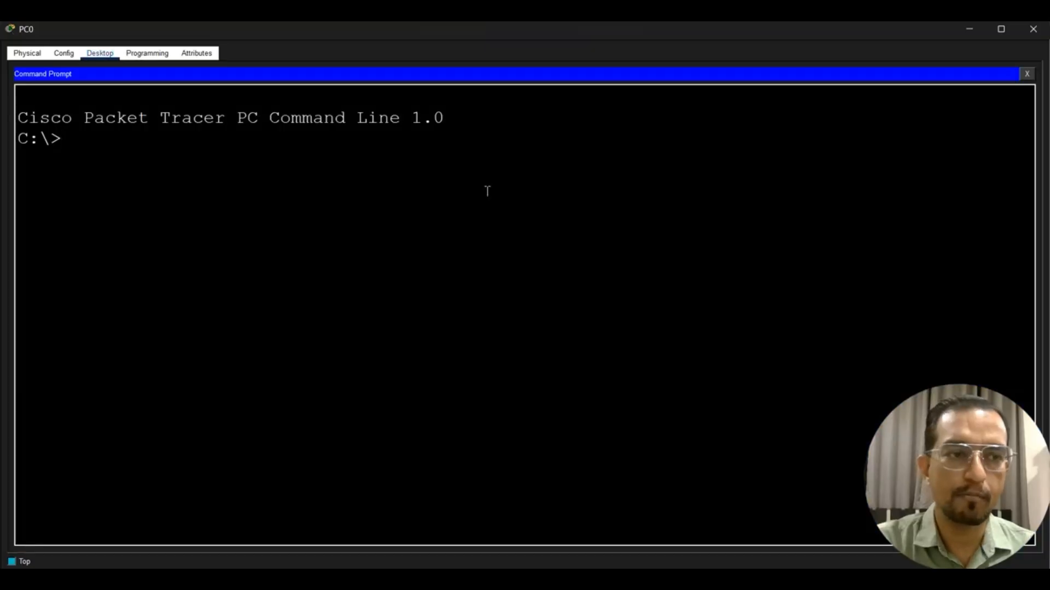
text(ping 1)
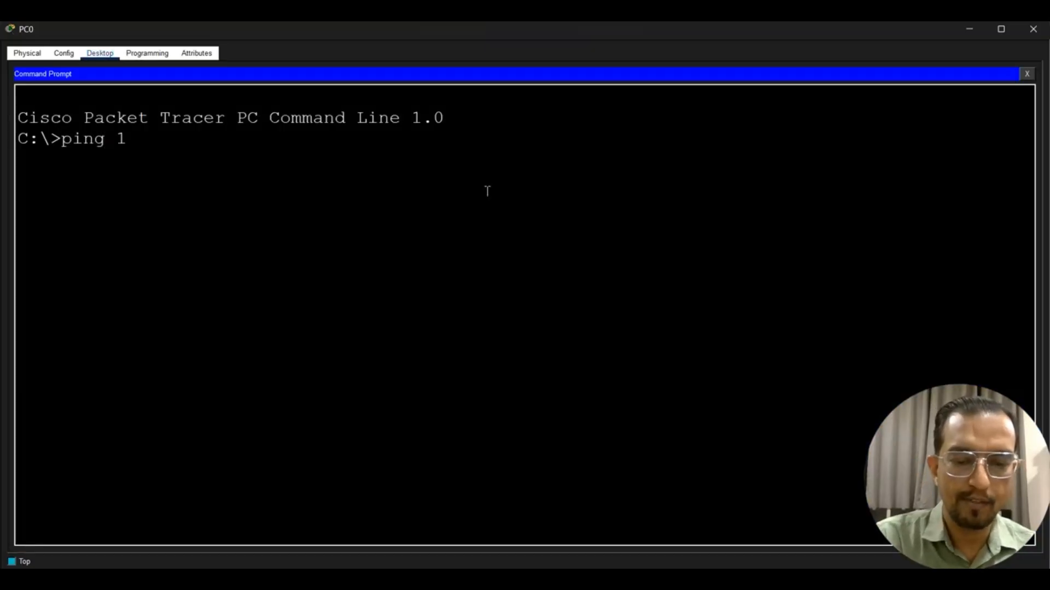
text(0.1.1.10)
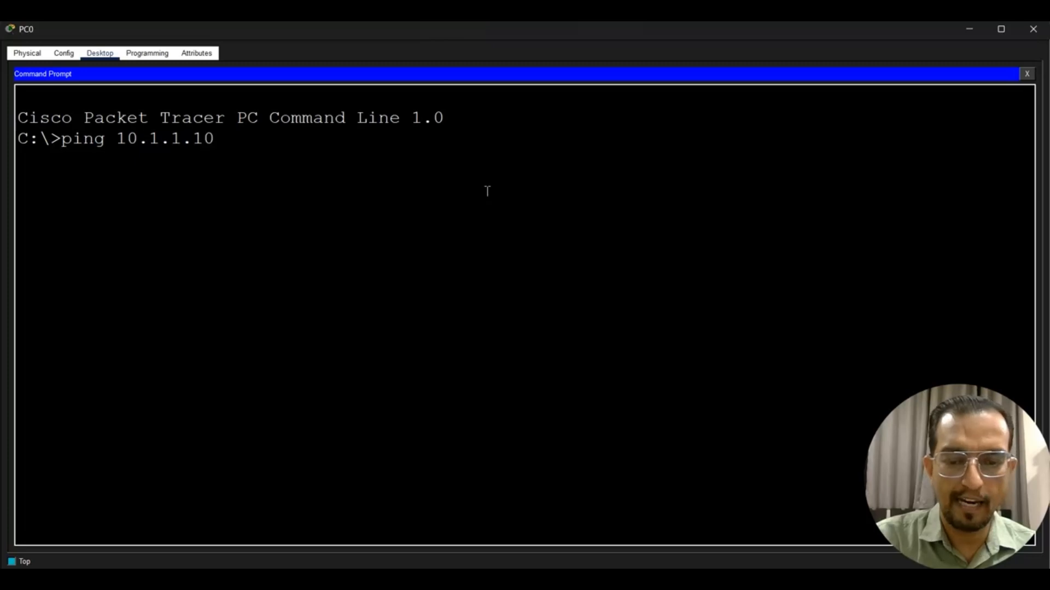
key(Return)
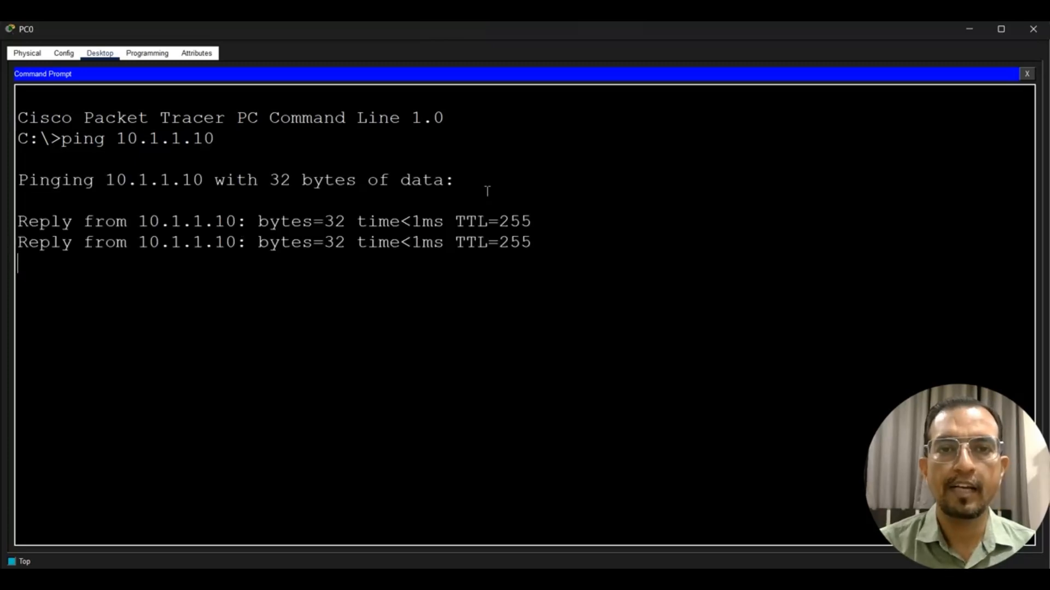
Step: Ping 20.1.1.1 from PC0 to test the connection to VLAN 20
key(Up)
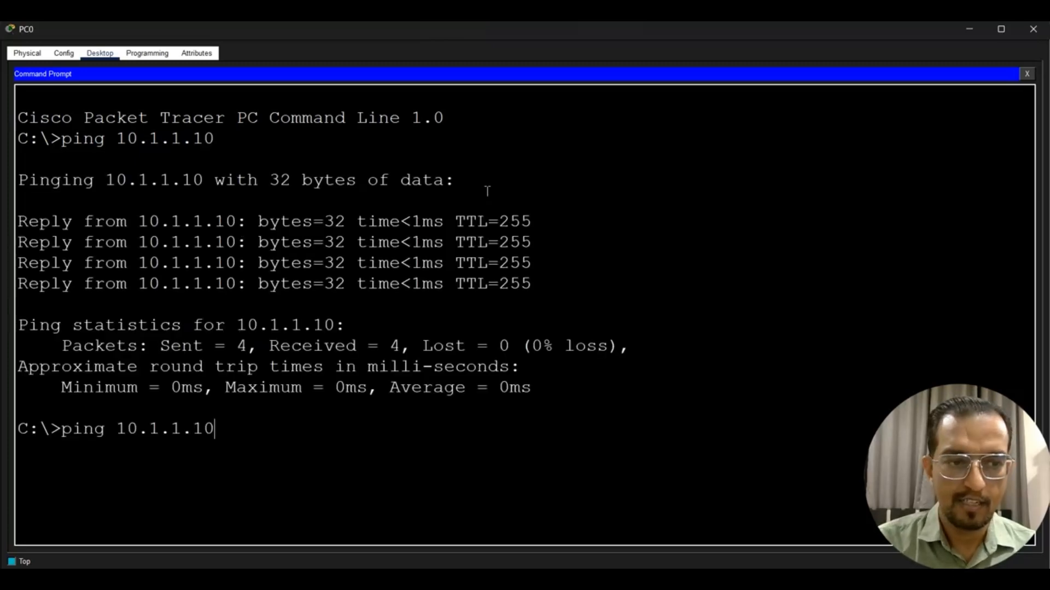
key(BackSpace)
key(BackSpace)
key(BackSpace)
key(BackSpace)
key(BackSpace)
key(BackSpace)
key(BackSpace)
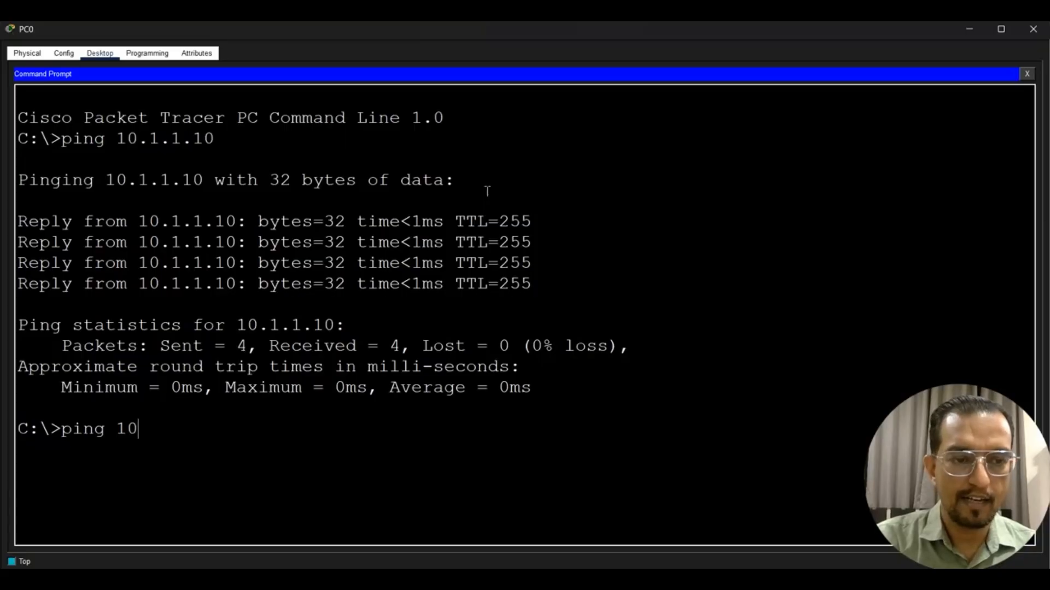
key(BackSpace)
key(BackSpace)
text(20.1.1.)
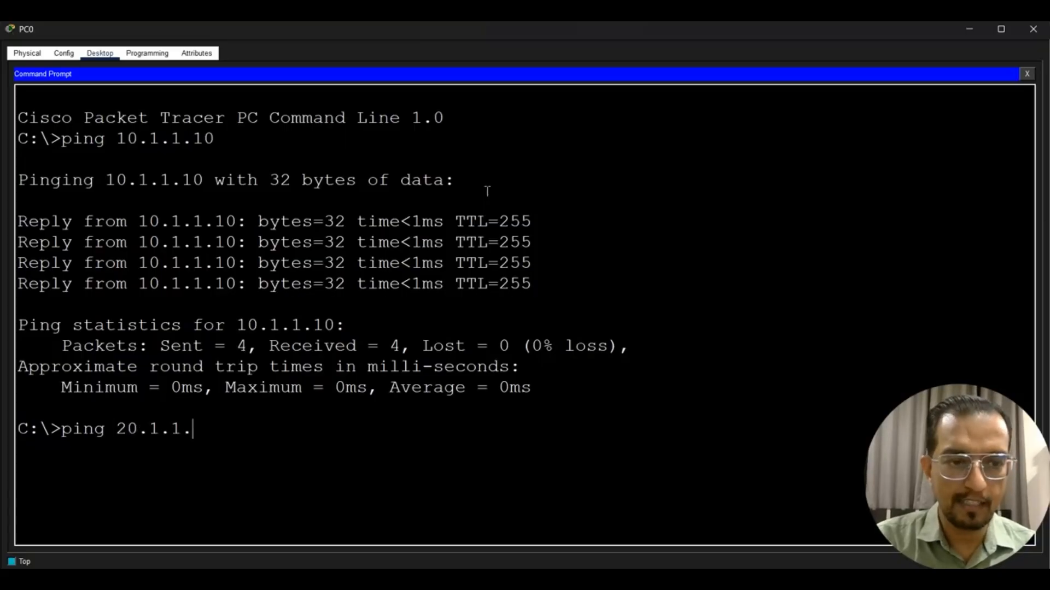
text(1)
key(Return)
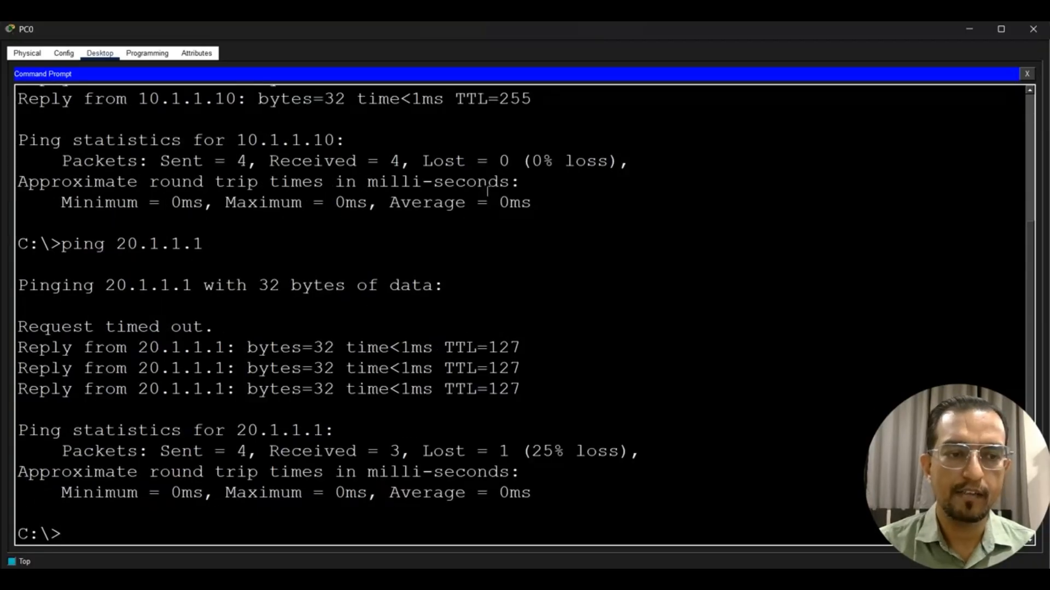
Step: Ping 30.1.1.1 from PC0 to test the connection to VLAN 30
key(alt+Tab)
key(alt+Tab)
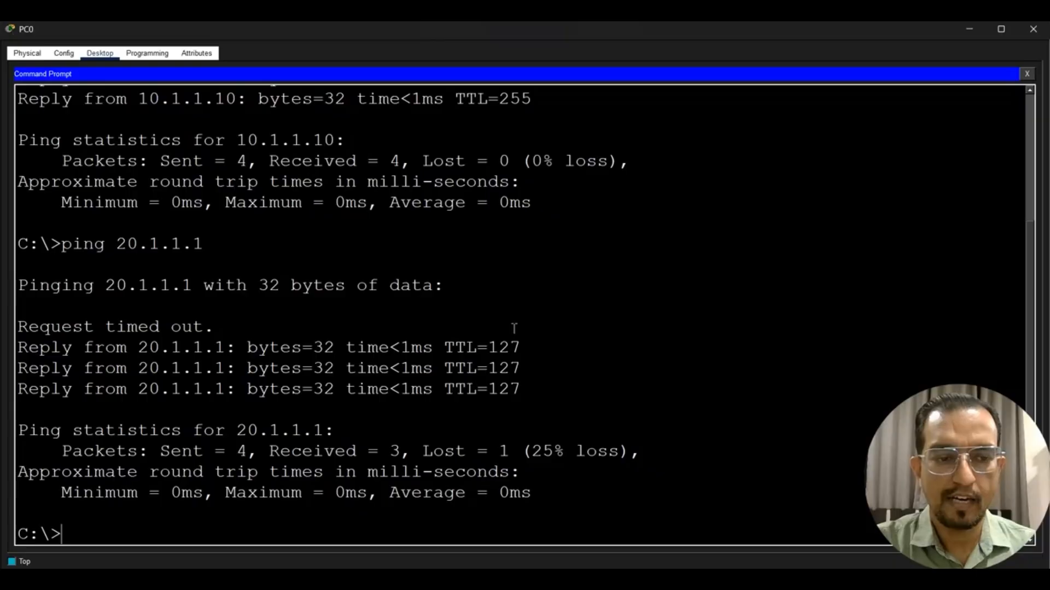
key(Up)
key(BackSpace)
key(BackSpace)
key(BackSpace)
key(BackSpace)
key(BackSpace)
key(BackSpace)
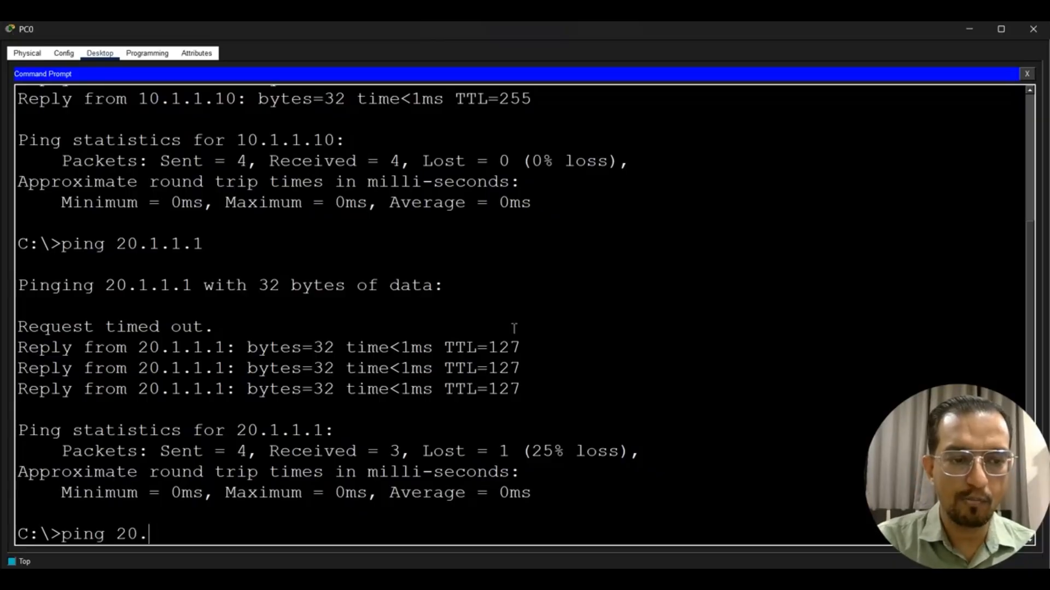
key(BackSpace)
key(BackSpace)
text(30)
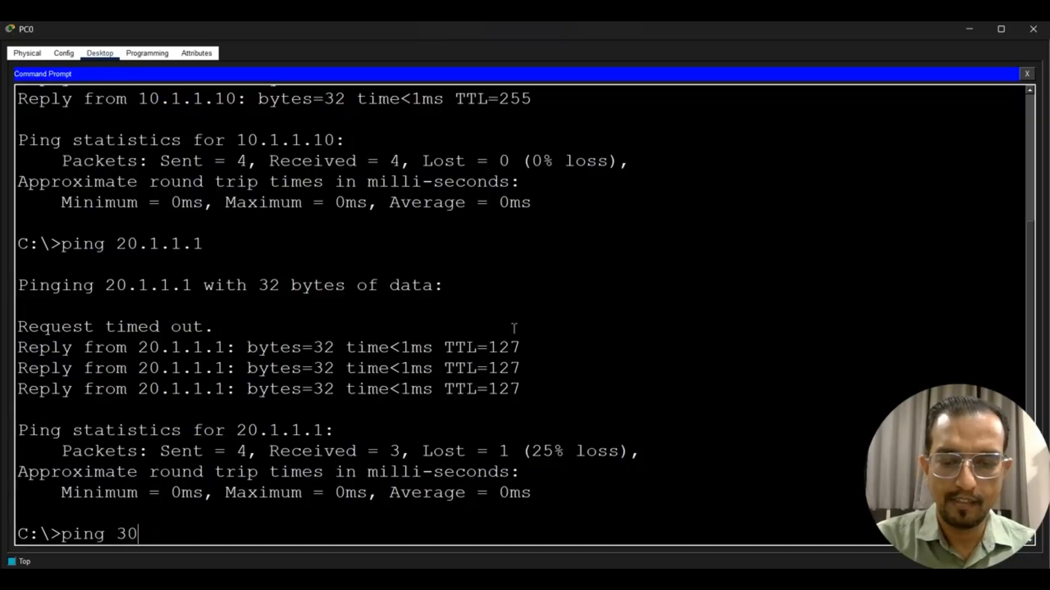
text(.1.1.1)
key(Return)
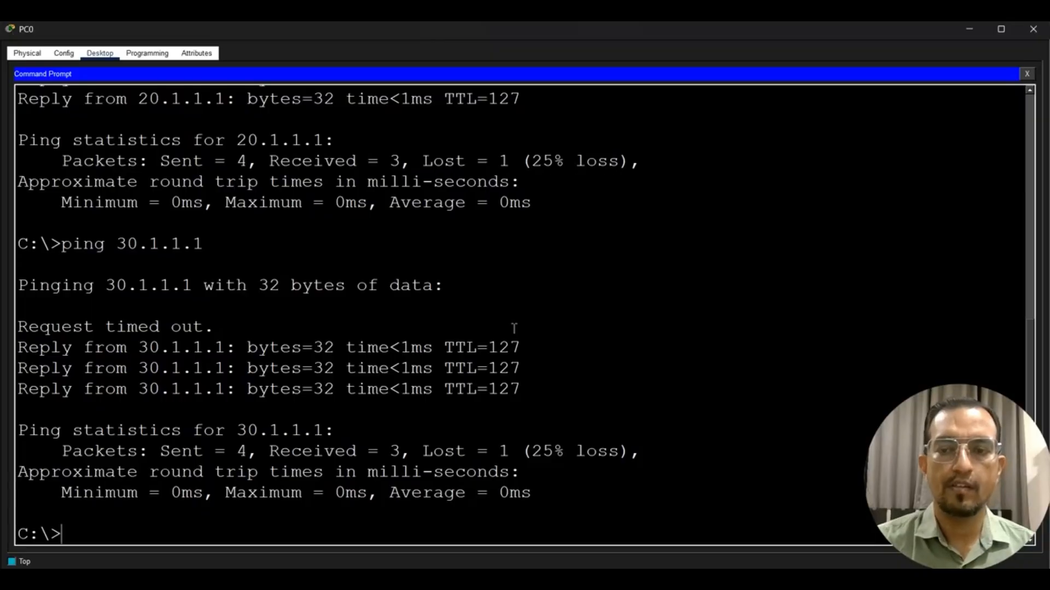
Step: Ping 10.1.1.1 from PC1's command prompt to test the connection to VLAN 10
key(alt+Tab)
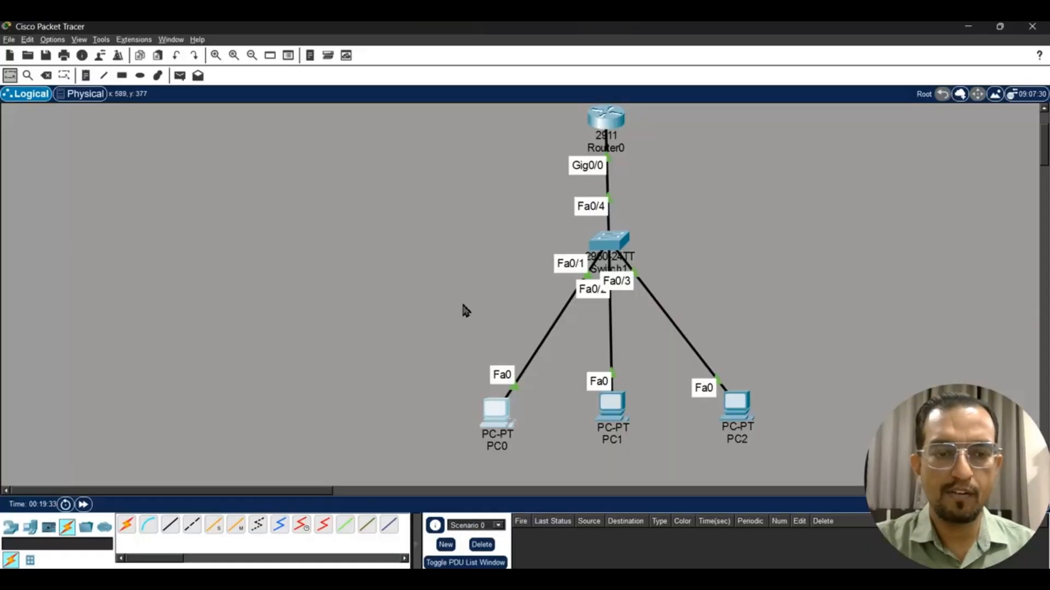
click(413, 404)
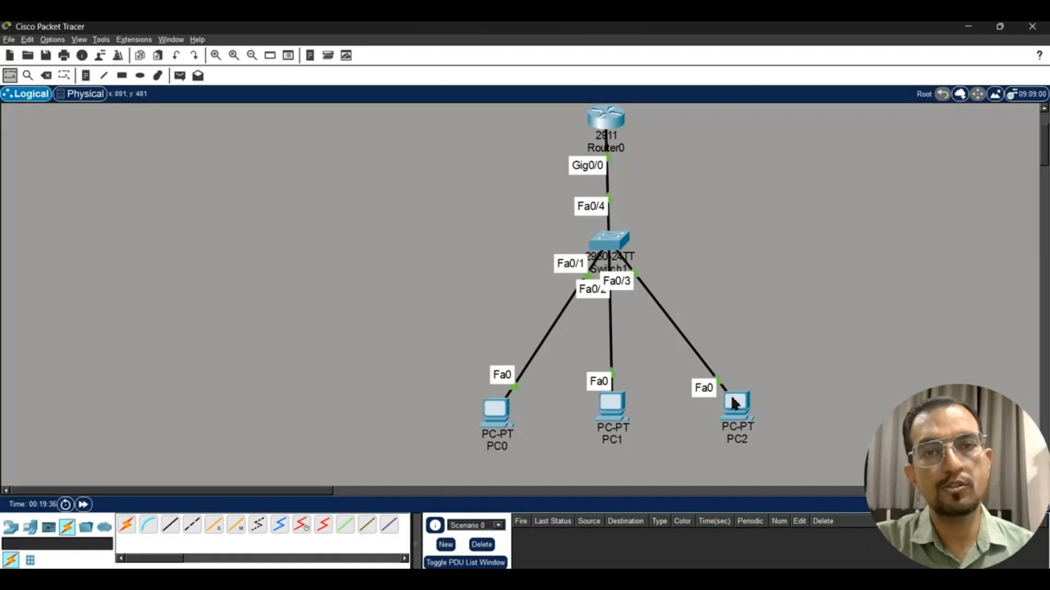
click(621, 410)
click(737, 117)
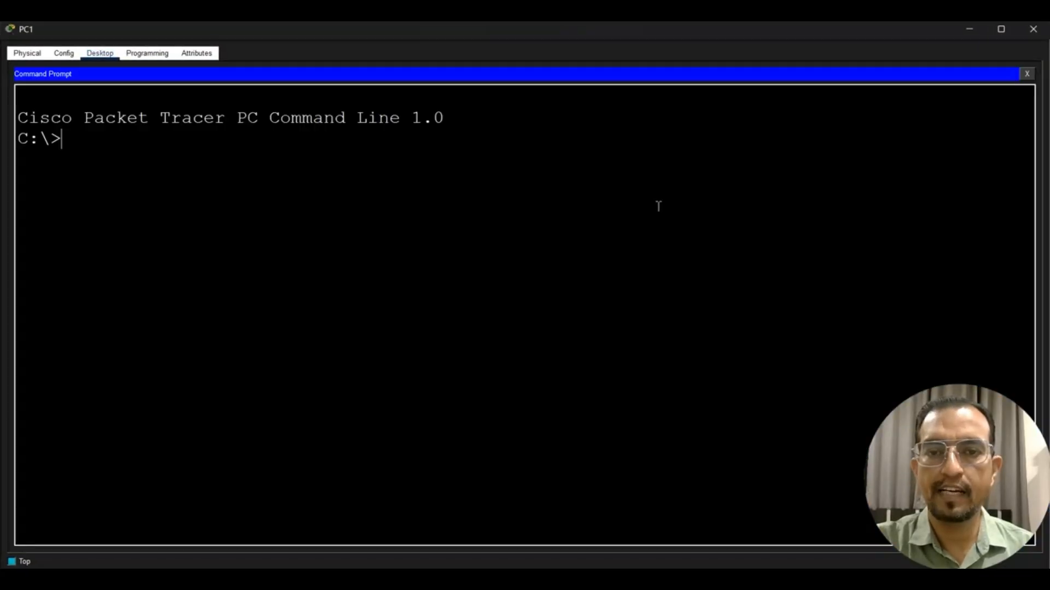
key(Return)
key(Return)
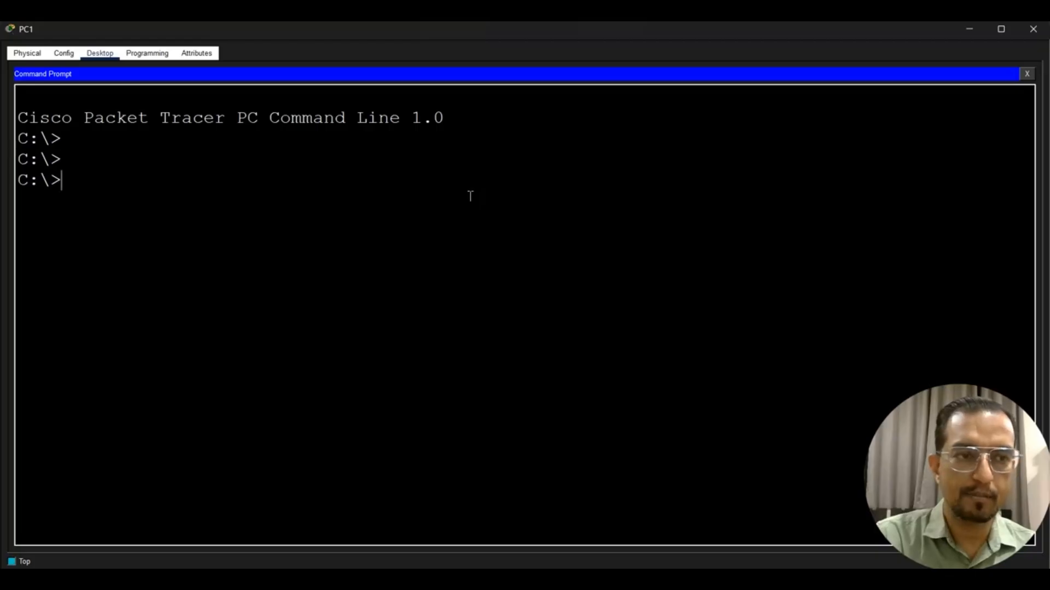
text(ping 10)
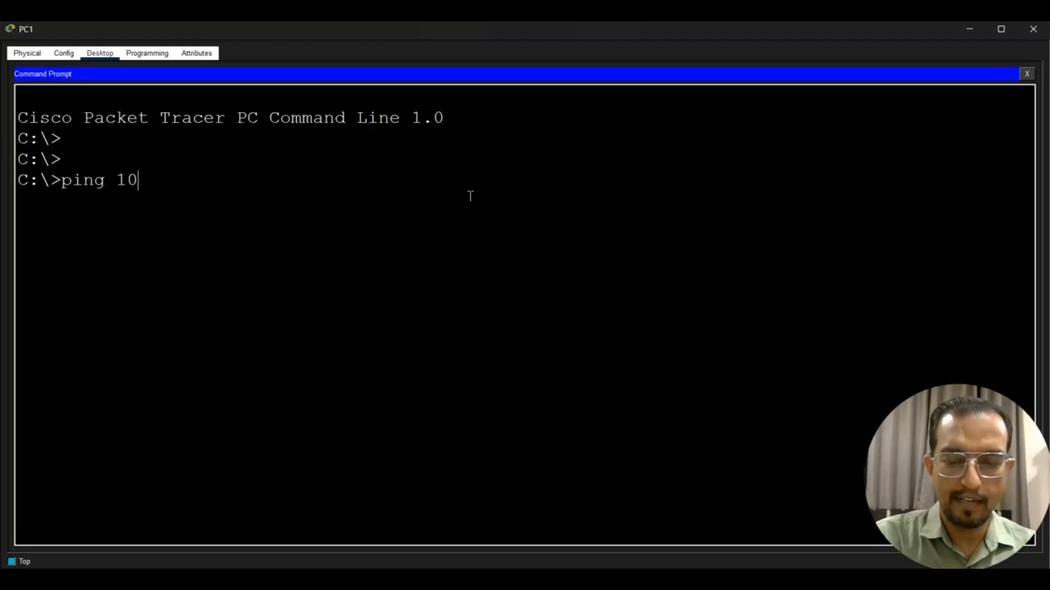
text(.1.1.1)
key(Return)
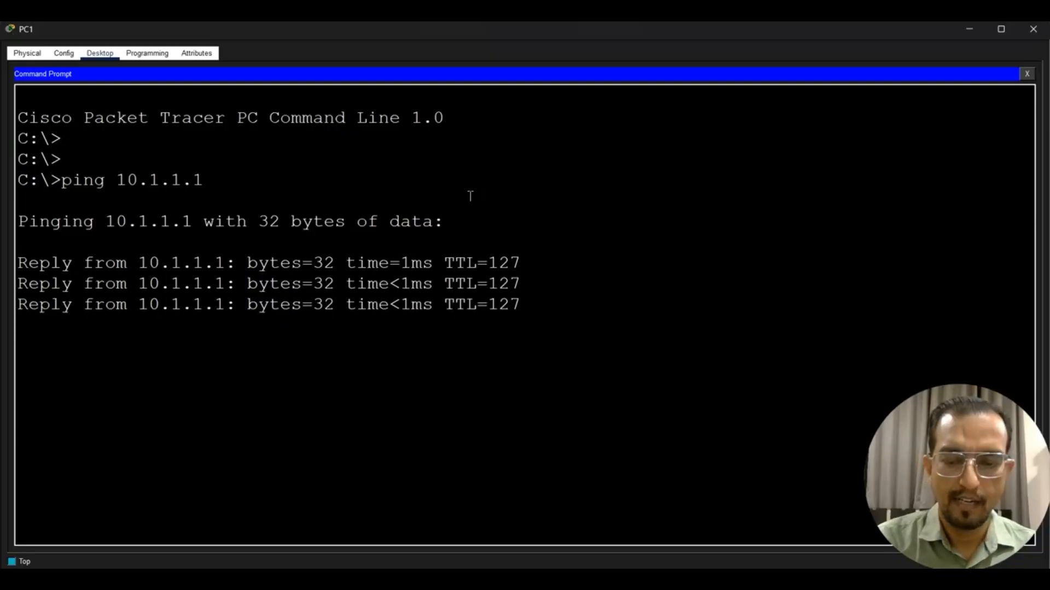
Step: Ping 30.1.1.1 from PC1 to test the connection to VLAN 30
key(Up)
key(BackSpace)
key(BackSpace)
key(BackSpace)
key(BackSpace)
key(BackSpace)
key(BackSpace)
key(BackSpace)
key(BackSpace)
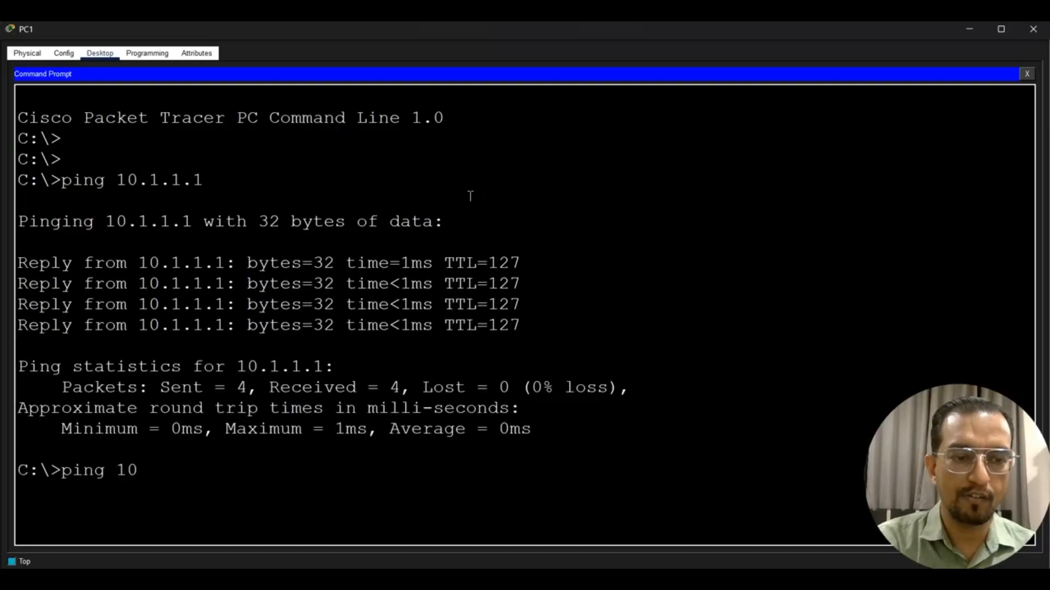
text(30.1.1.1)
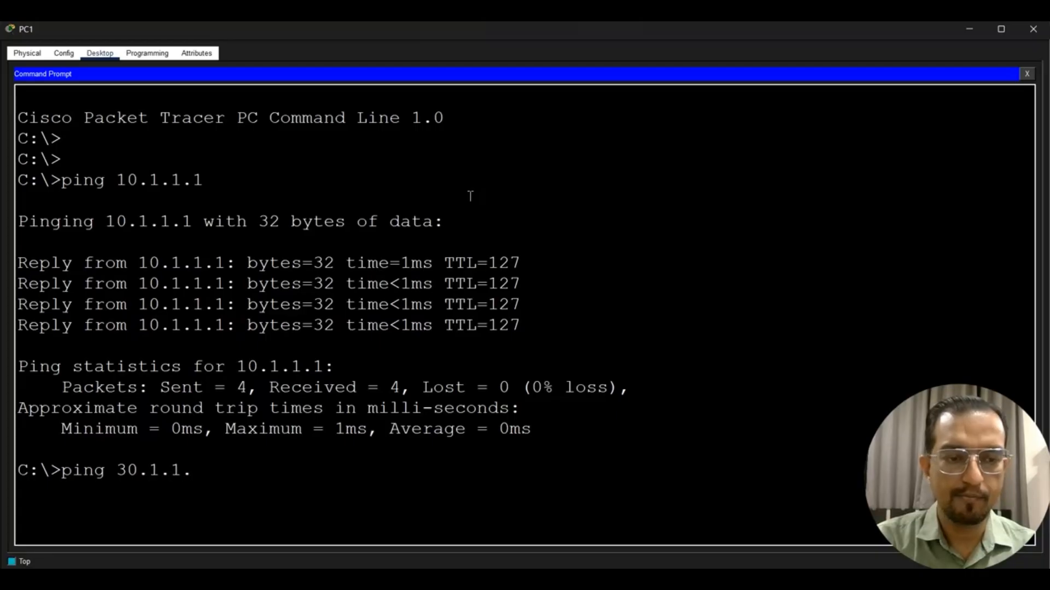
key(Return)
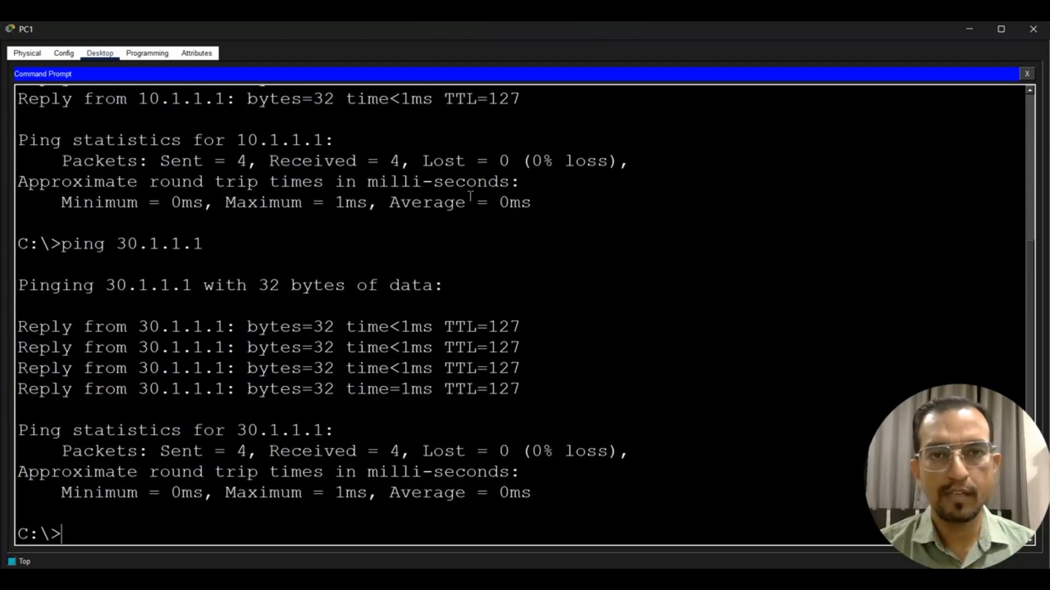
Step: Switch to the tldraw diagram, draw an arrow to the link just below R1 labelled "sub interface", and add another arrow pointing at R1
key(alt+Tab)
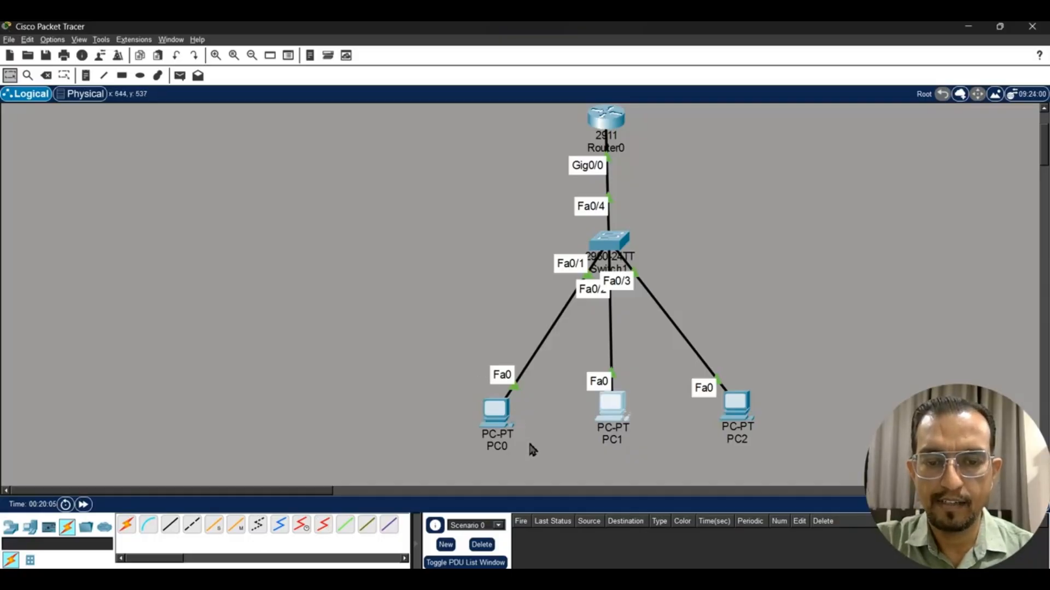
key(alt+Tab)
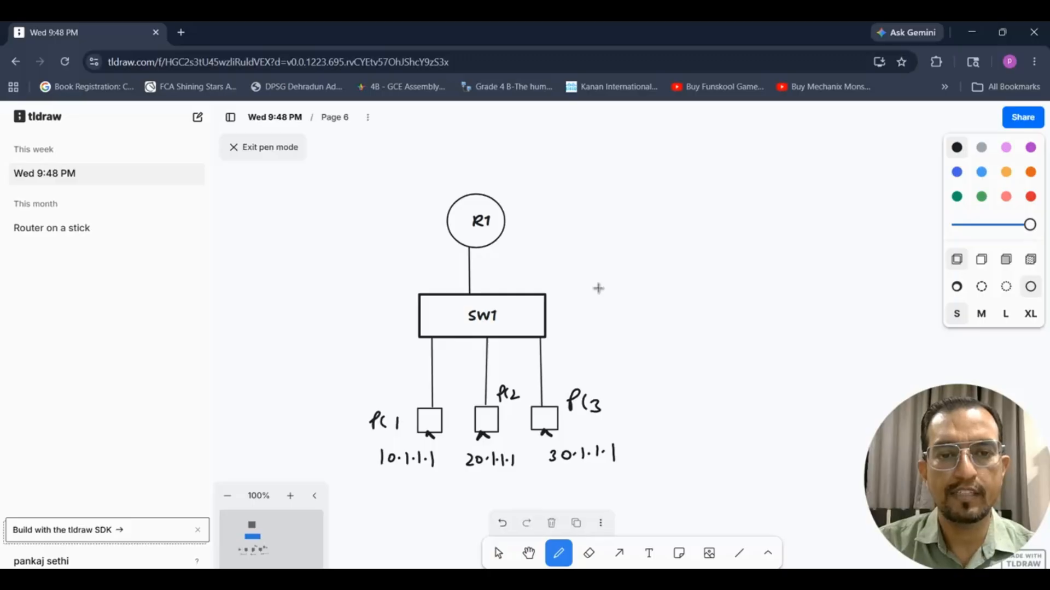
mouse_move(531, 260)
mouse_down()
mouse_move(491, 252)
mouse_move(495, 263)
mouse_up()
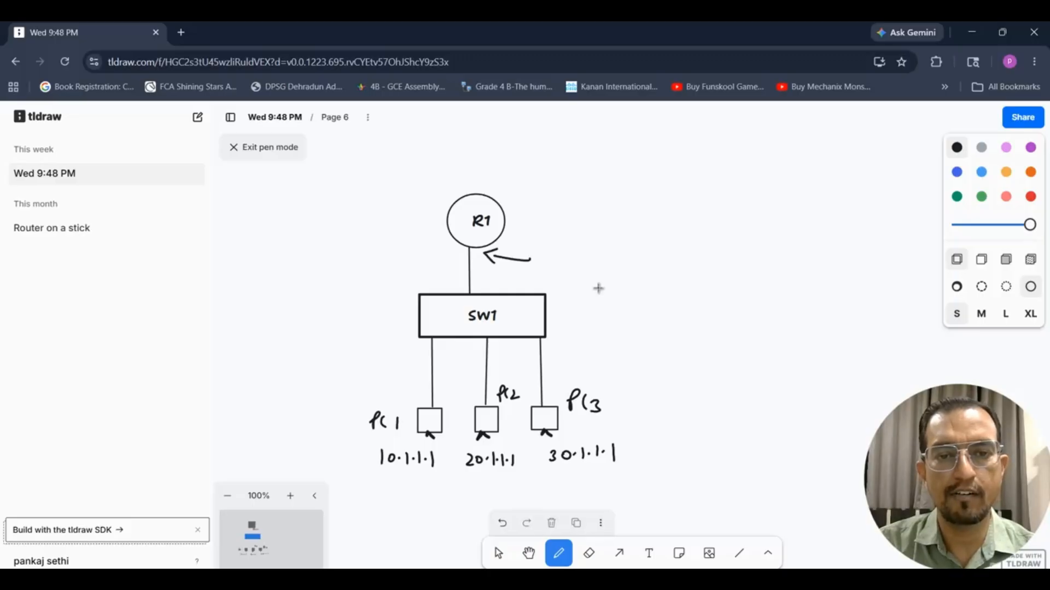
mouse_move(554, 247)
mouse_down()
mouse_move(541, 259)
mouse_move(603, 257)
mouse_up()
drag(611, 249, 634, 253)
mouse_move(639, 253)
mouse_down()
mouse_move(652, 244)
mouse_move(652, 266)
mouse_up()
drag(649, 253, 663, 253)
mouse_move(683, 242)
mouse_down()
mouse_move(676, 253)
mouse_move(696, 254)
mouse_up()
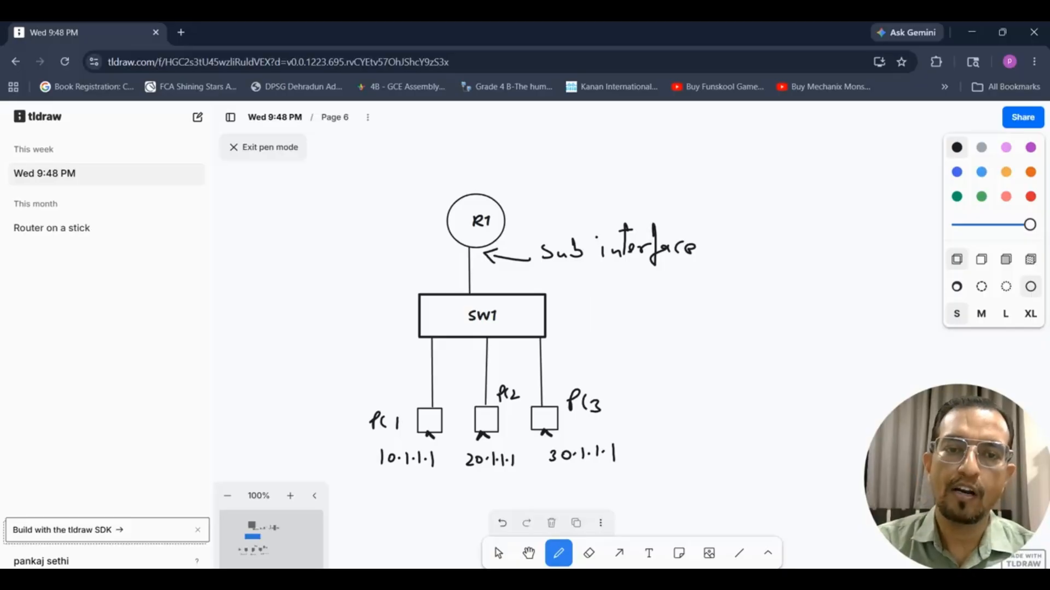
mouse_move(571, 187)
mouse_down()
mouse_move(511, 203)
mouse_move(525, 209)
mouse_up()
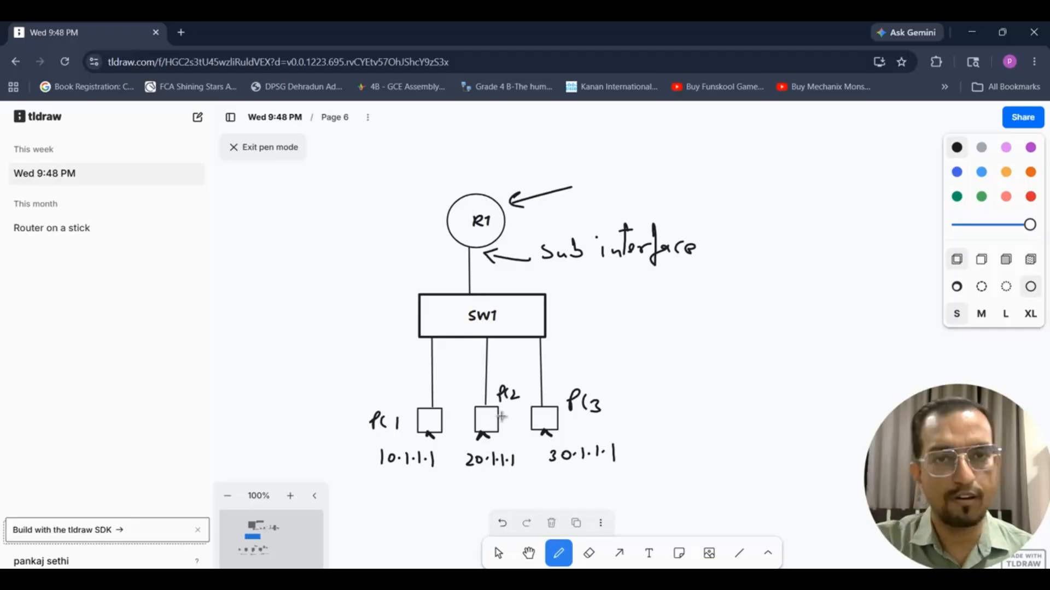
Step: Switch back to Packet Tracer and display Router0's routing table with the command sh ip route
mouse_move(650, 554)
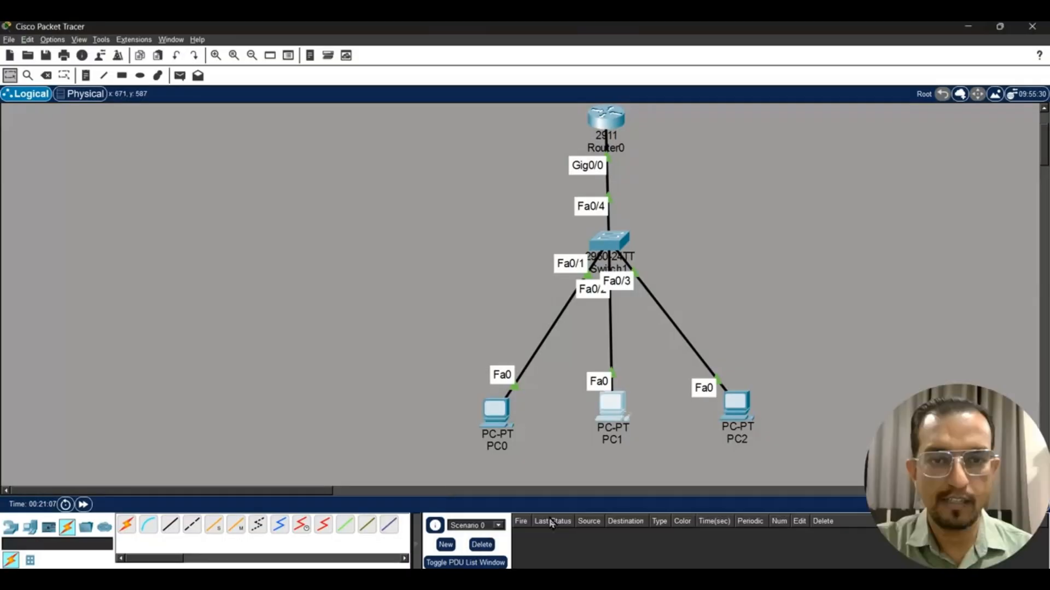
click(559, 524)
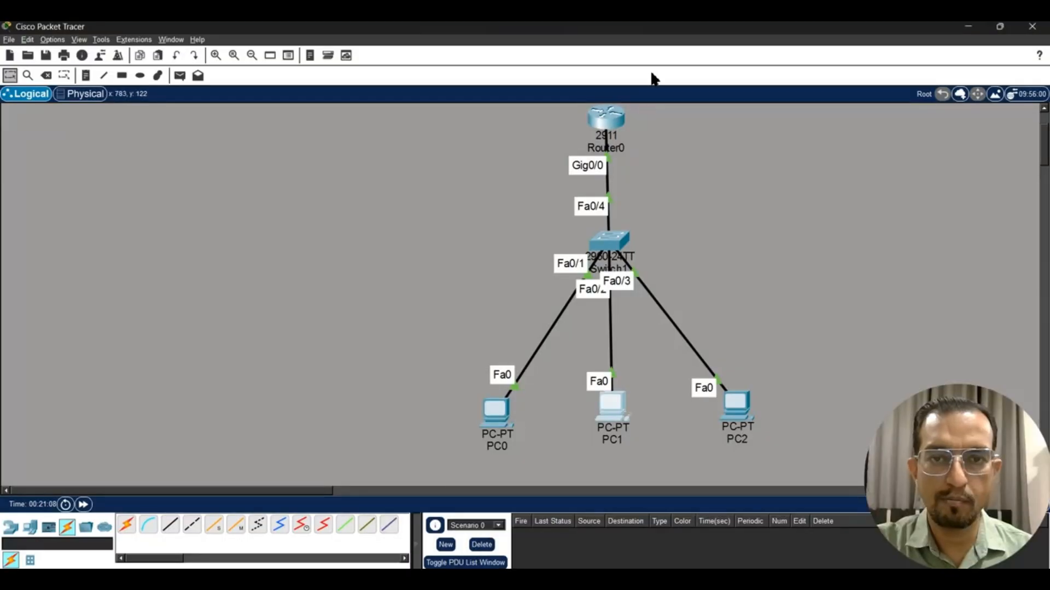
click(606, 117)
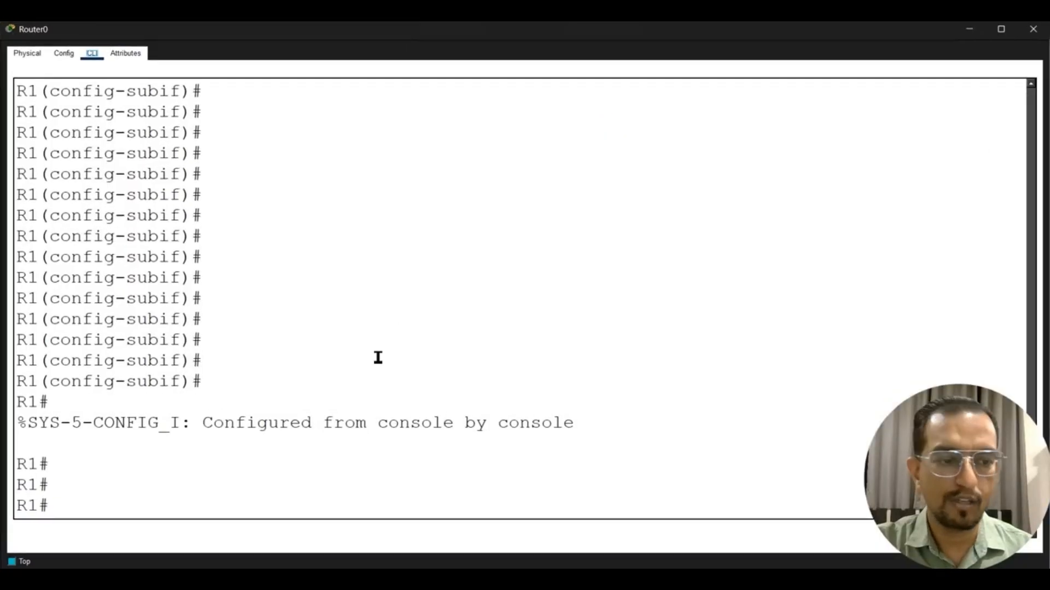
key(Return)
key(Return)
key(Return)
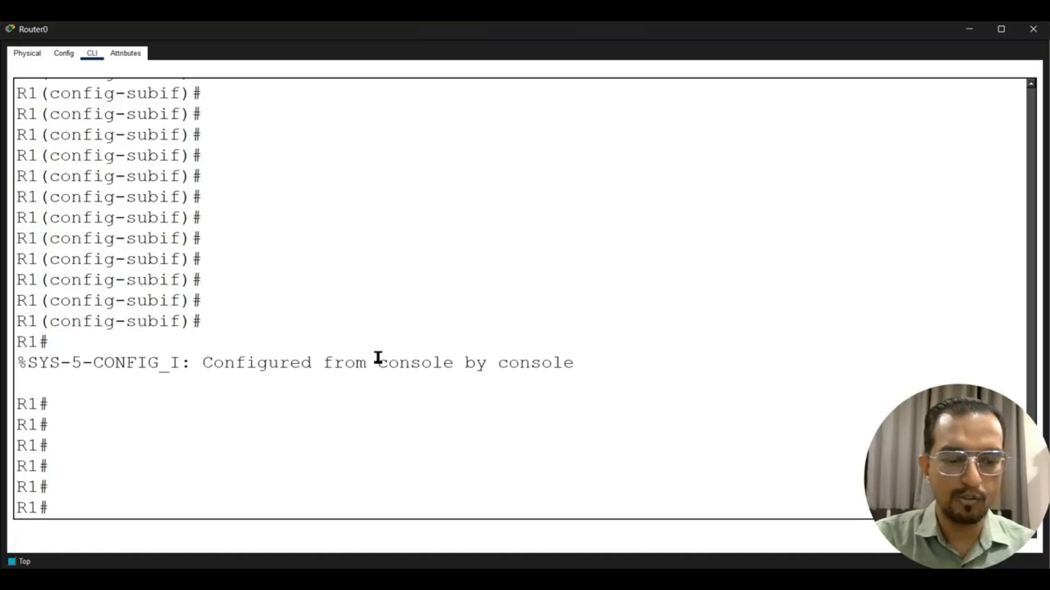
text(sh ip route)
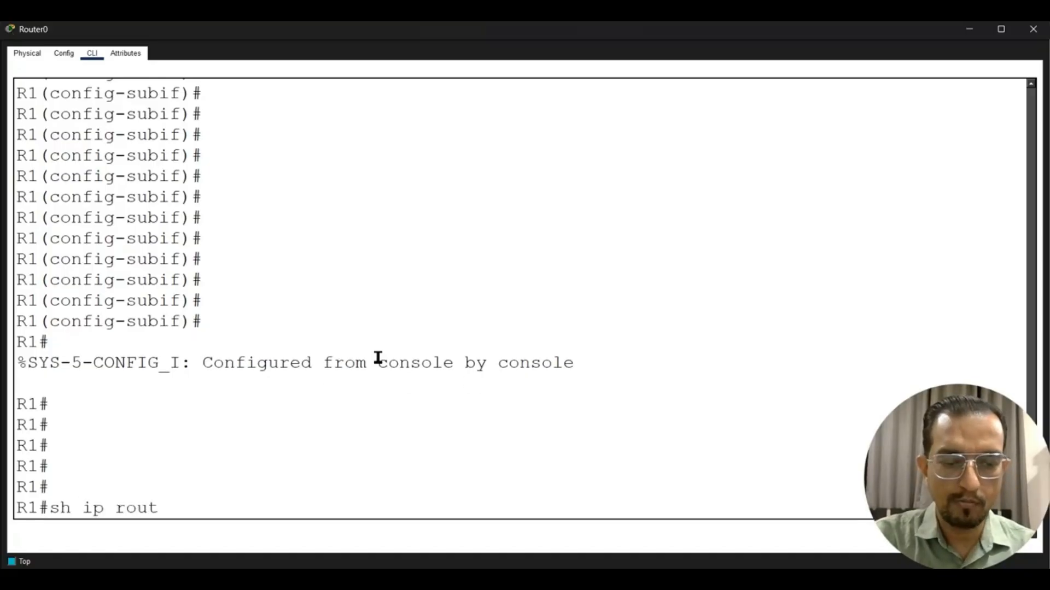
key(Return)
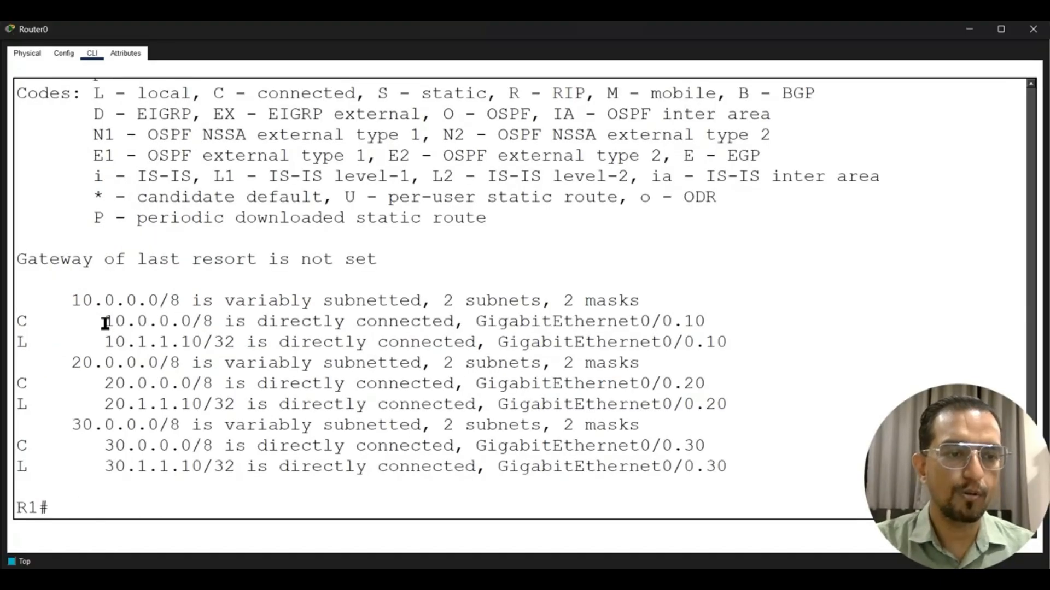
Step: Examine the 10.0.0.0, 20.0.0.0 and 30.0.0.0 entries in the routing table, and close Router0's window
drag(93, 300, 360, 347)
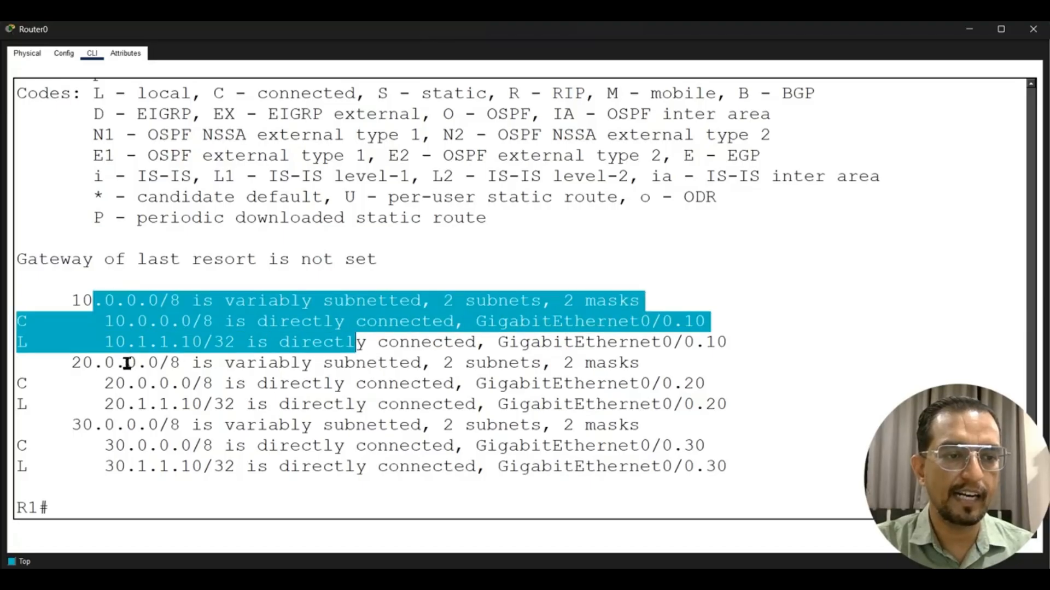
drag(127, 363, 333, 418)
drag(136, 425, 353, 475)
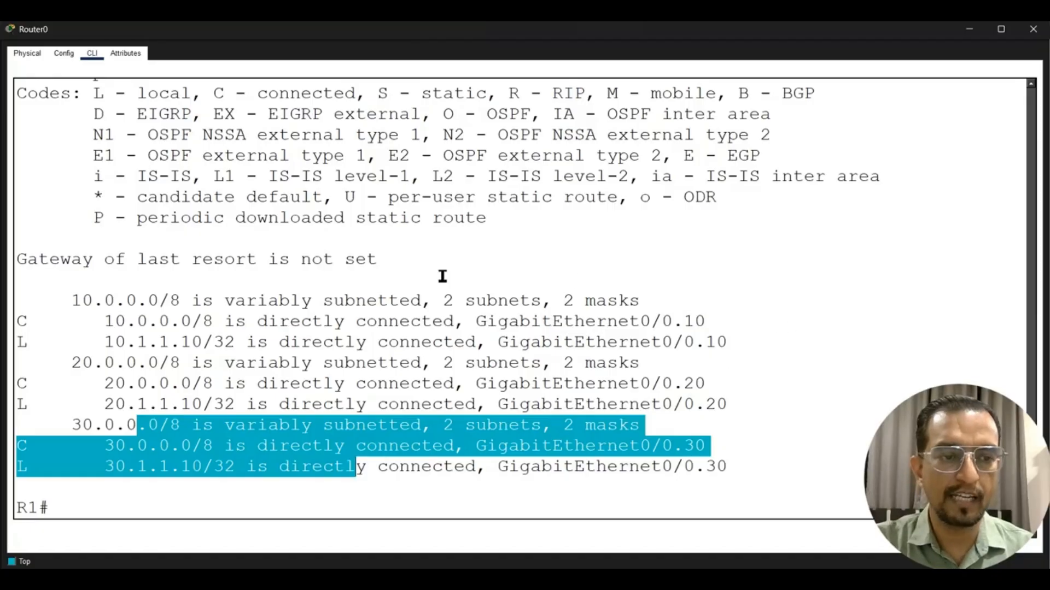
click(383, 293)
scroll(383, 293, up, 5)
scroll(382, 293, up, 3)
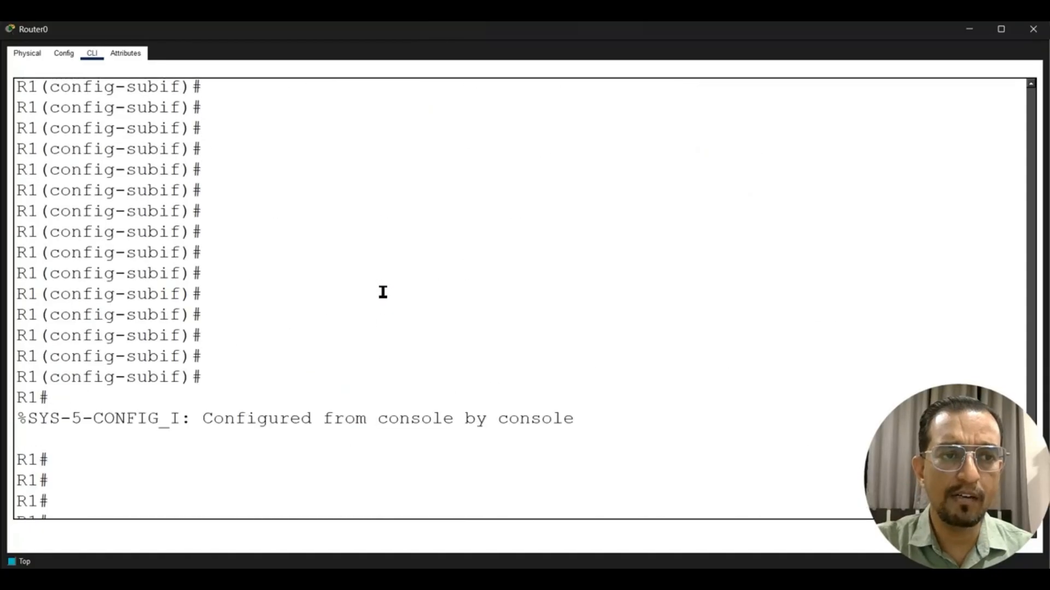
scroll(382, 293, down, 8)
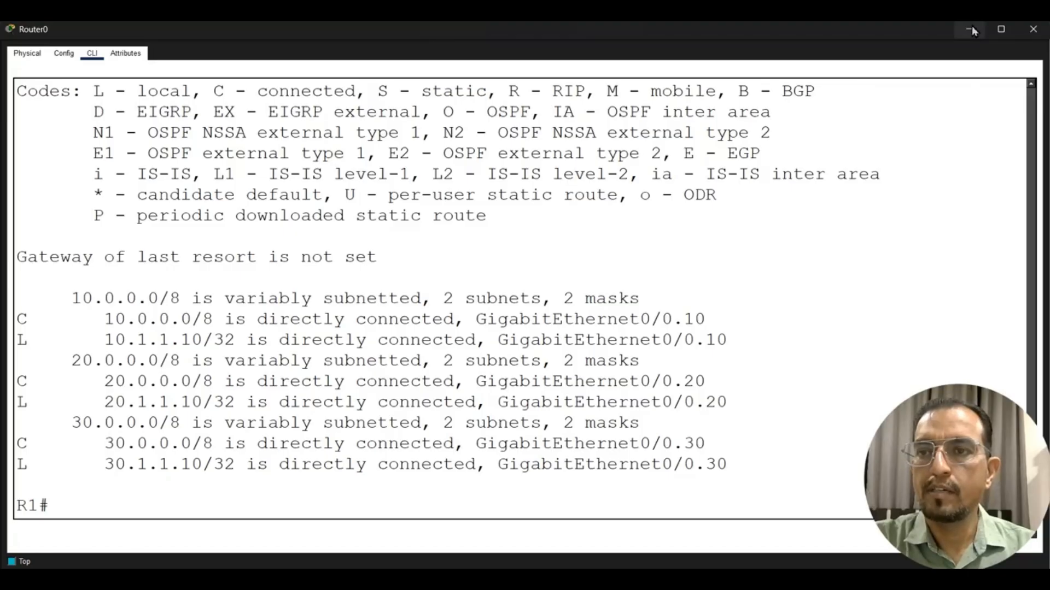
click(1033, 29)
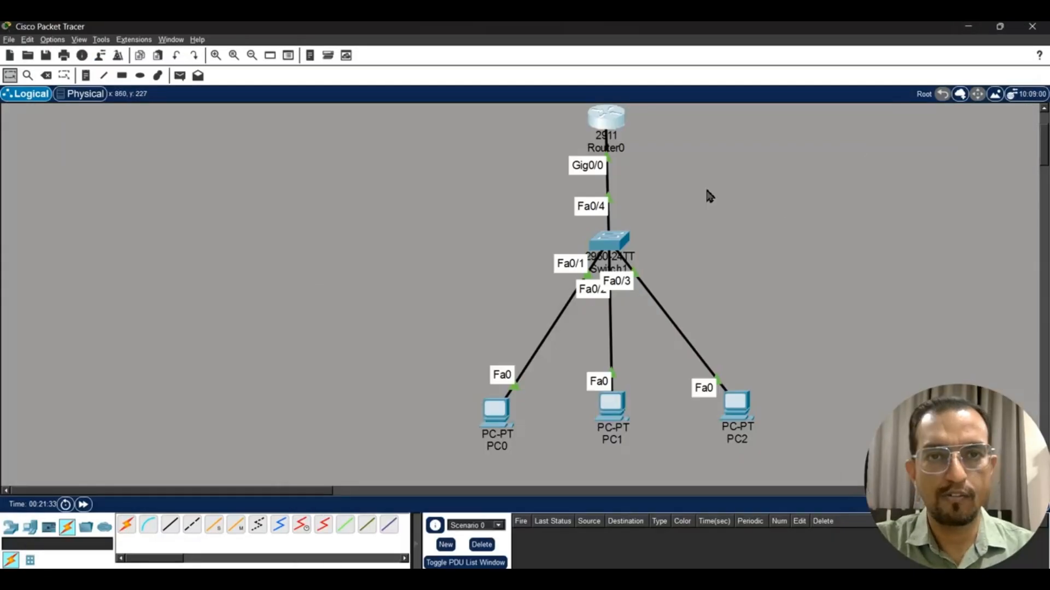